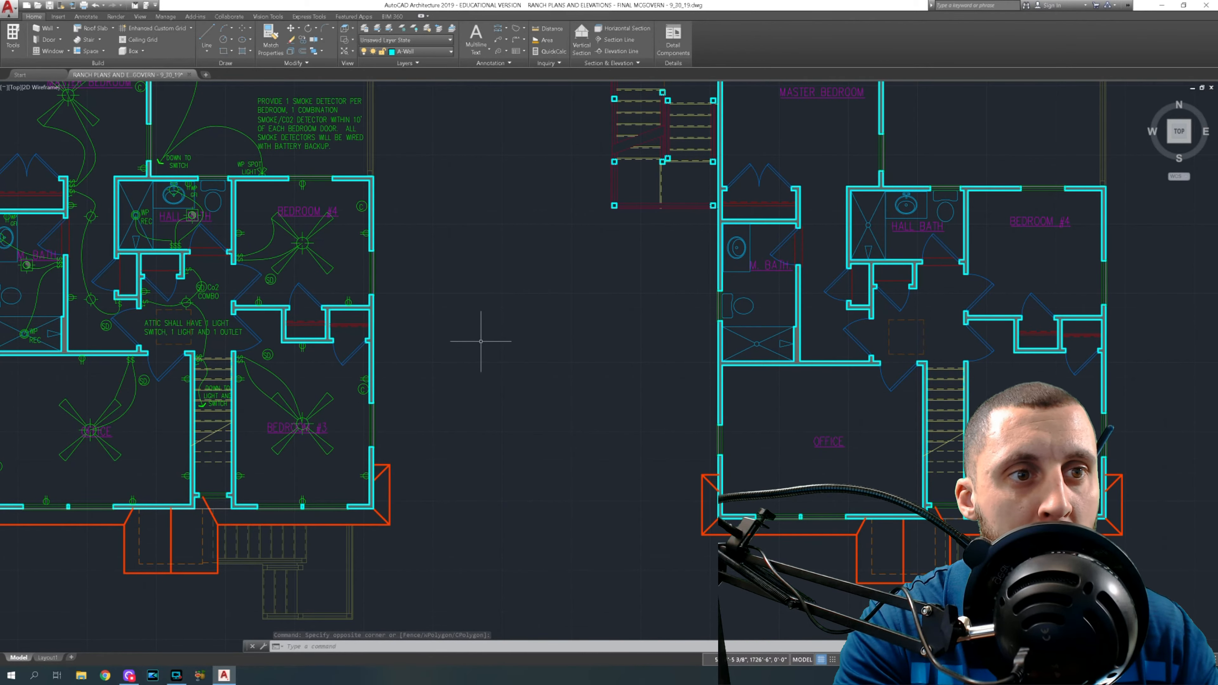
Turn off the A-Framing-Text, A-Anno-Dims and A-TEXT layers by picking objects on the second-floor plan.
scroll(481, 341, "down", 6)
mouse_move(410, 354)
middle_mouse_down()
mouse_move(1014, 290)
mouse_move(791, 249)
middle_mouse_up()
middle_click_drag(701, 440, 549, 201)
scroll(453, 231, "up", 5)
middle_click_drag(459, 259, 459, 268)
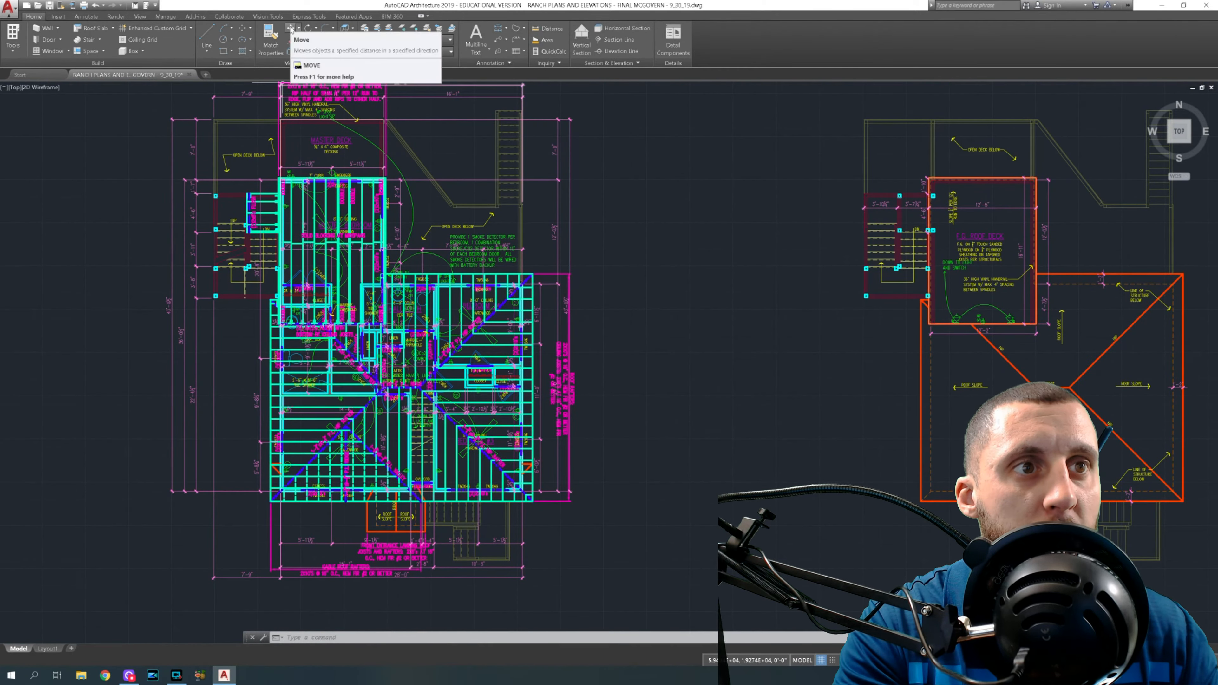
left_click(415, 29)
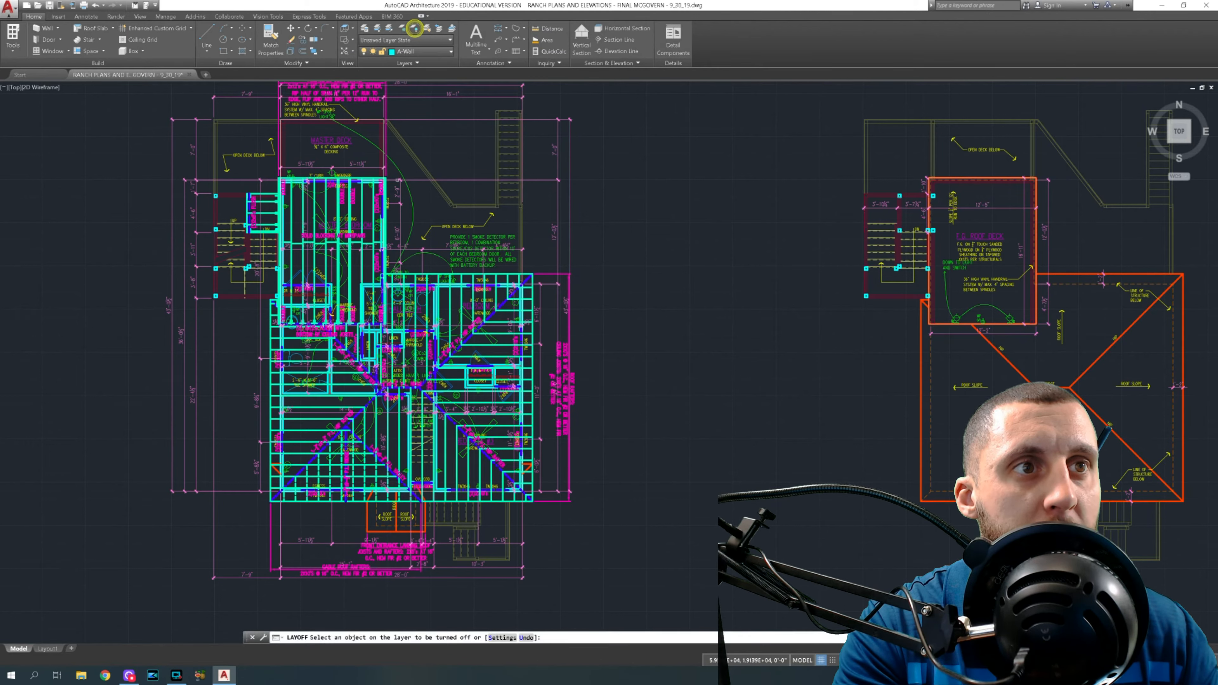
left_click(344, 92)
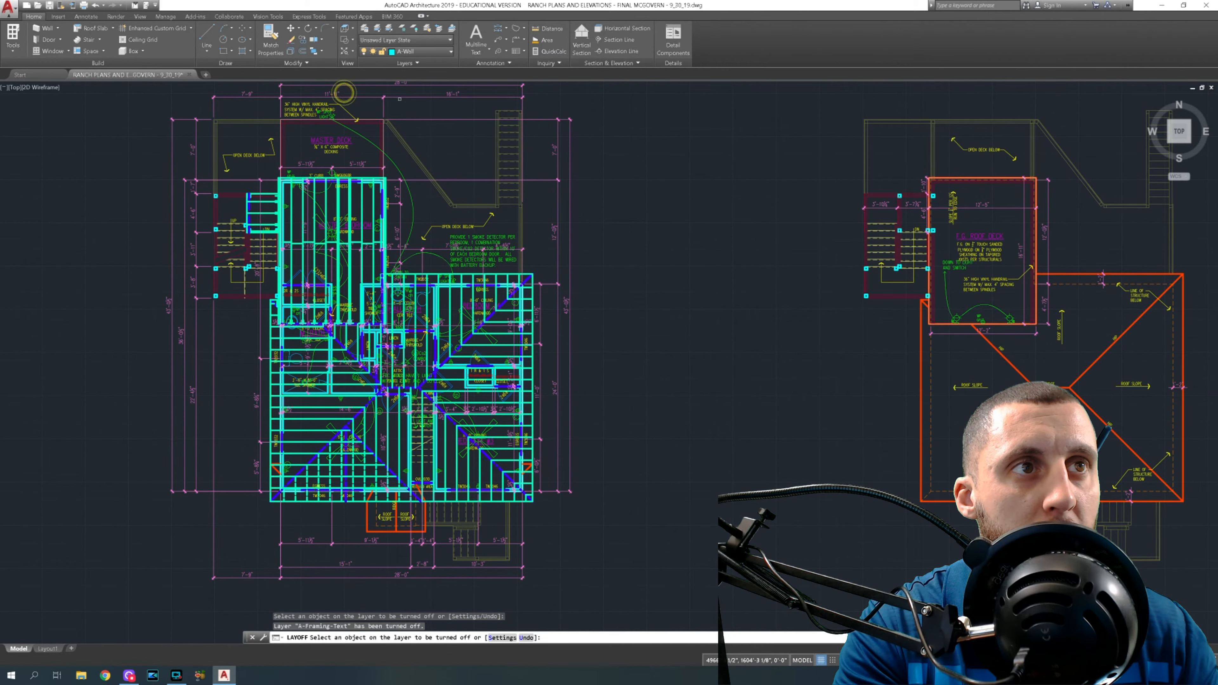
left_click(407, 97)
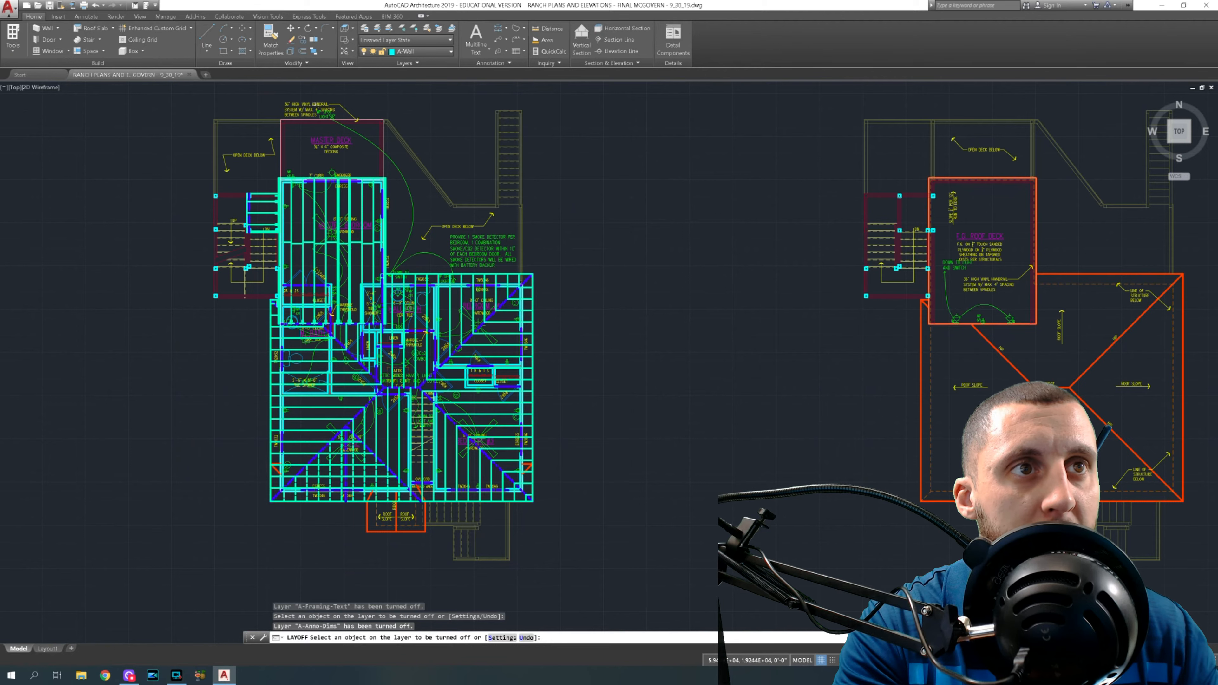
left_click(314, 105)
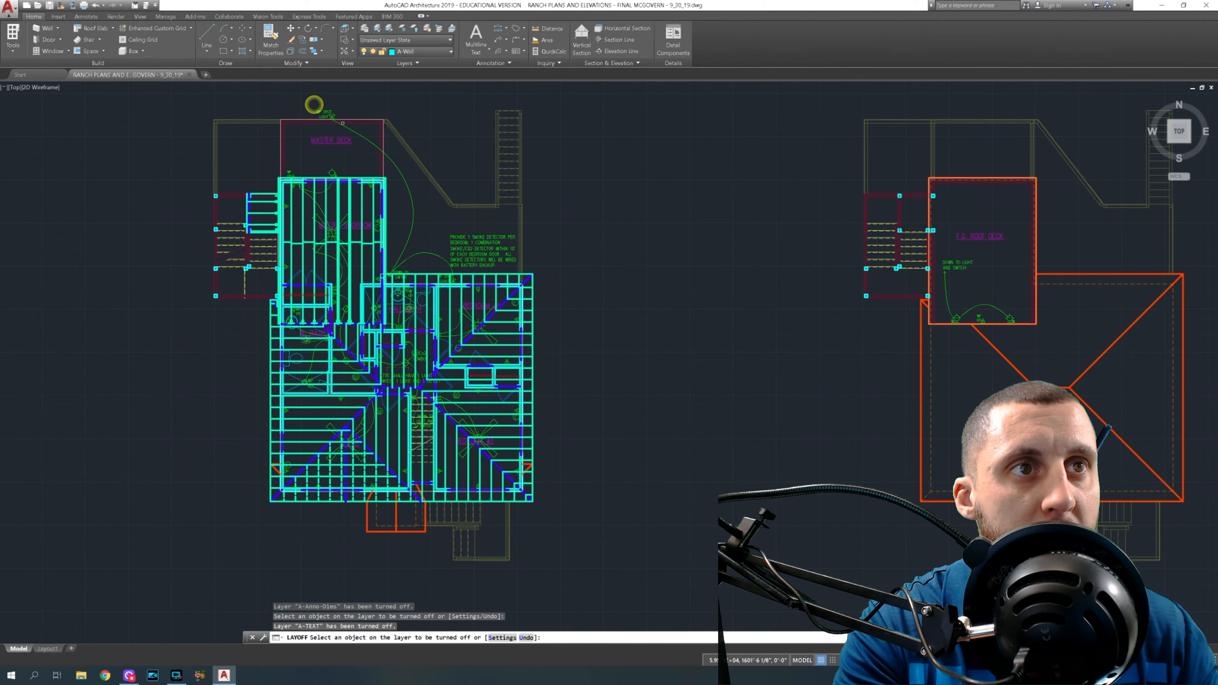
Turn off the A-FRAMING, A-Parallam and A-Flor-Case layers by picking objects on the second-floor plan.
left_click(327, 196)
scroll(344, 324, "up", 3)
left_click(348, 319)
scroll(348, 318, "down", 2)
middle_click_drag(357, 320, 319, 225)
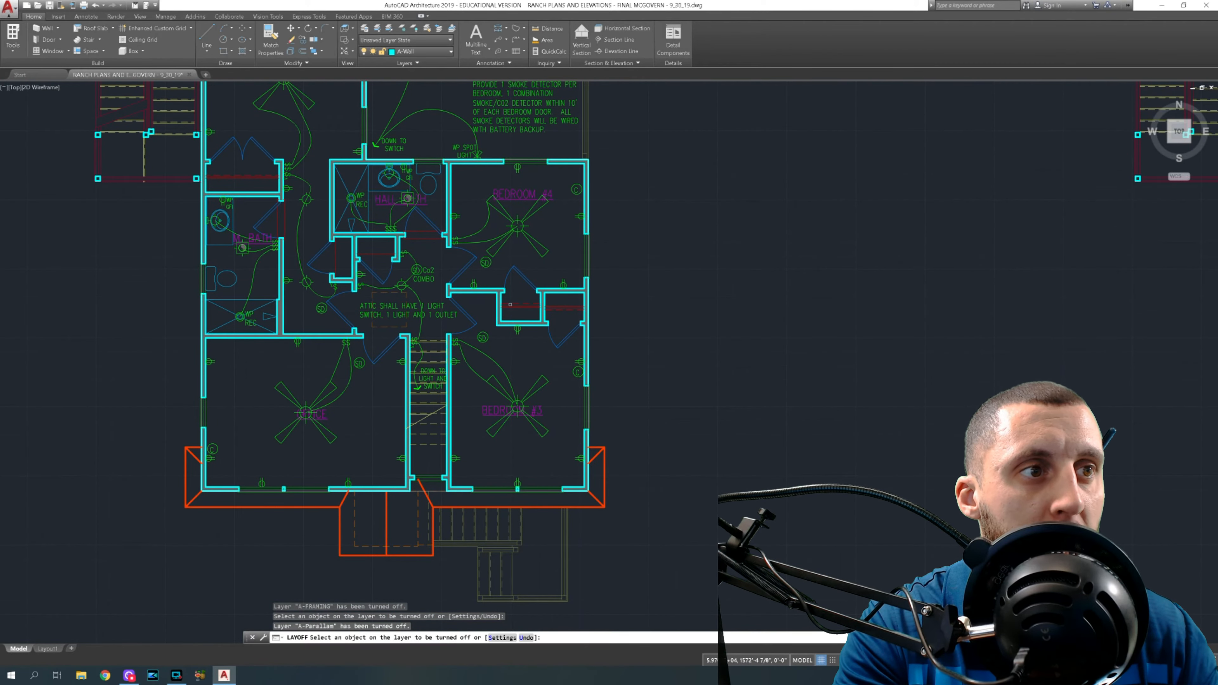
left_click(522, 305)
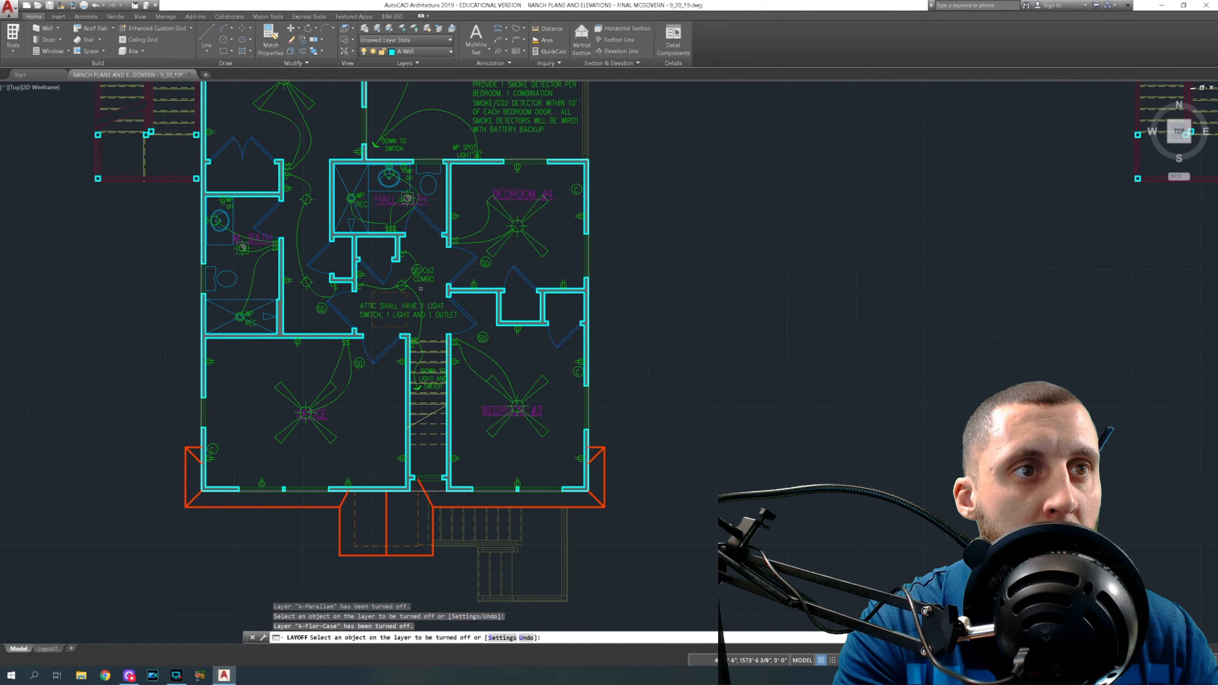
scroll(420, 288, "down", 5)
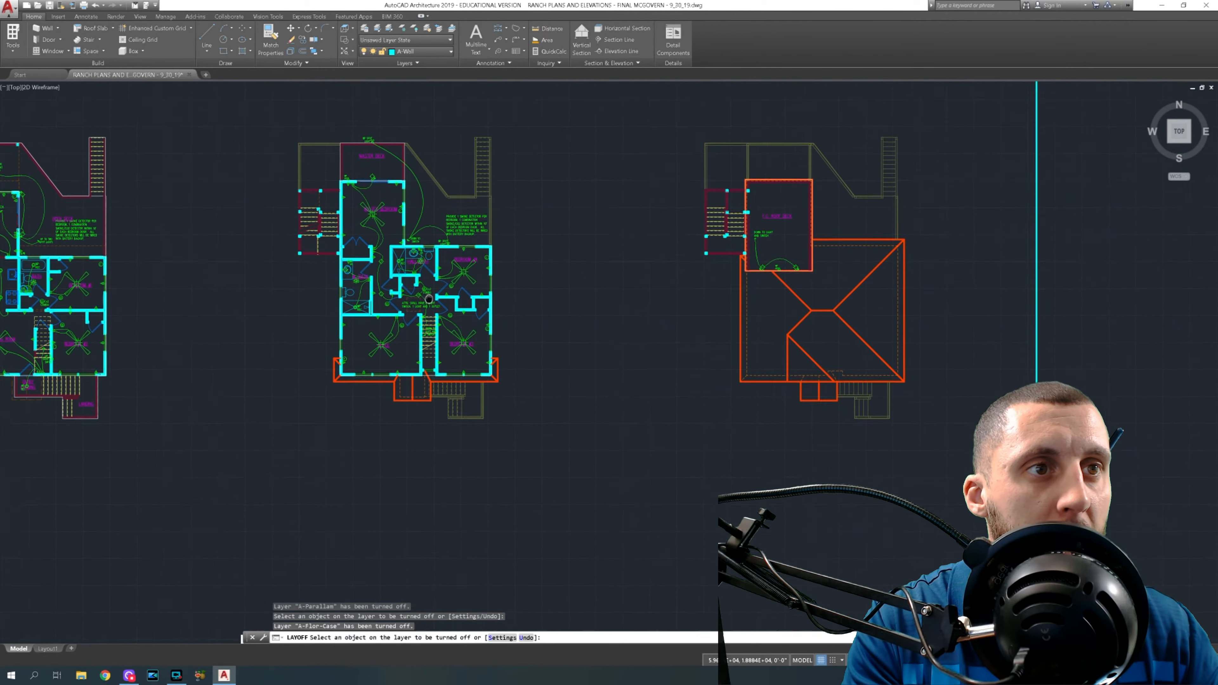
key("Escape")
Try to copy the whole second-floor plan and paste it in the empty area near the two duplicate plans.
left_click(277, 130)
left_click(603, 476)
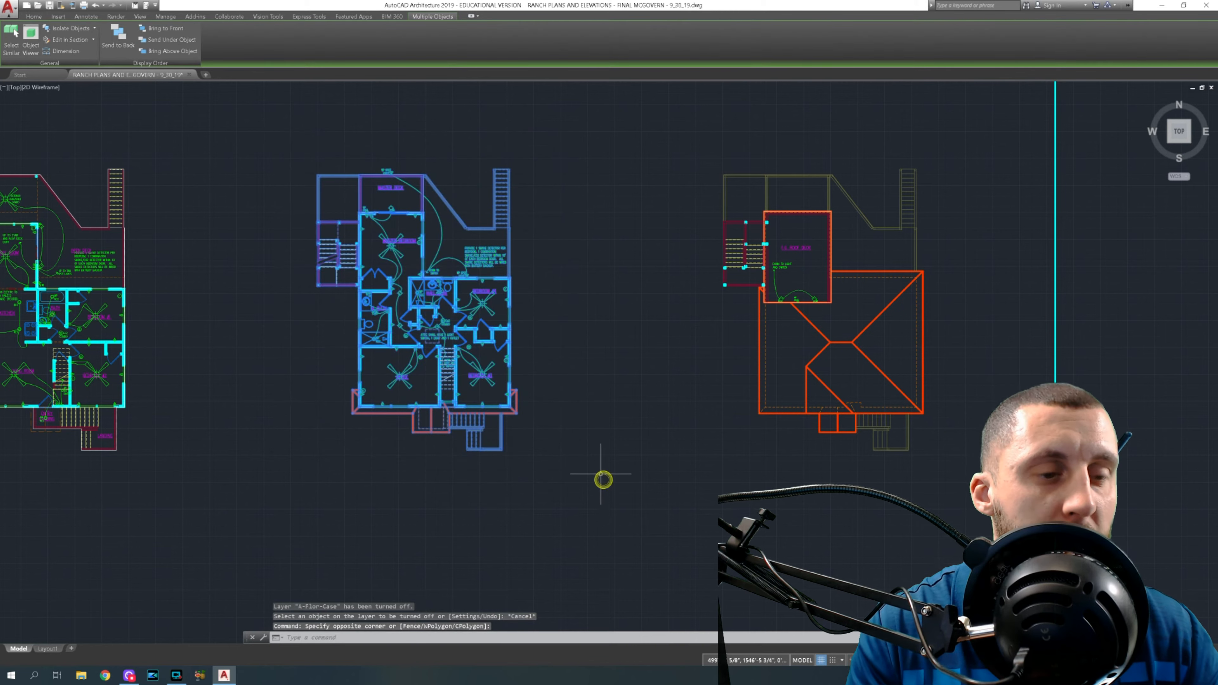
key("ctrl+c")
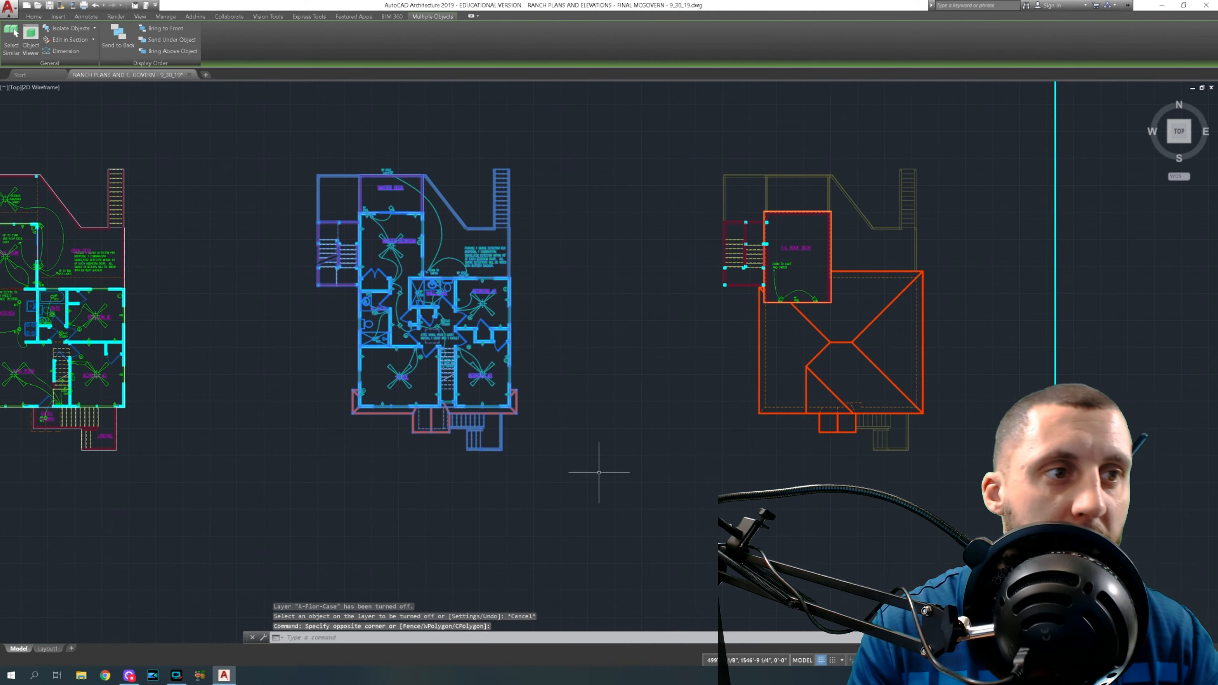
scroll(599, 473, "down", 6)
middle_click_drag(674, 361, 343, 382)
key("ctrl+v")
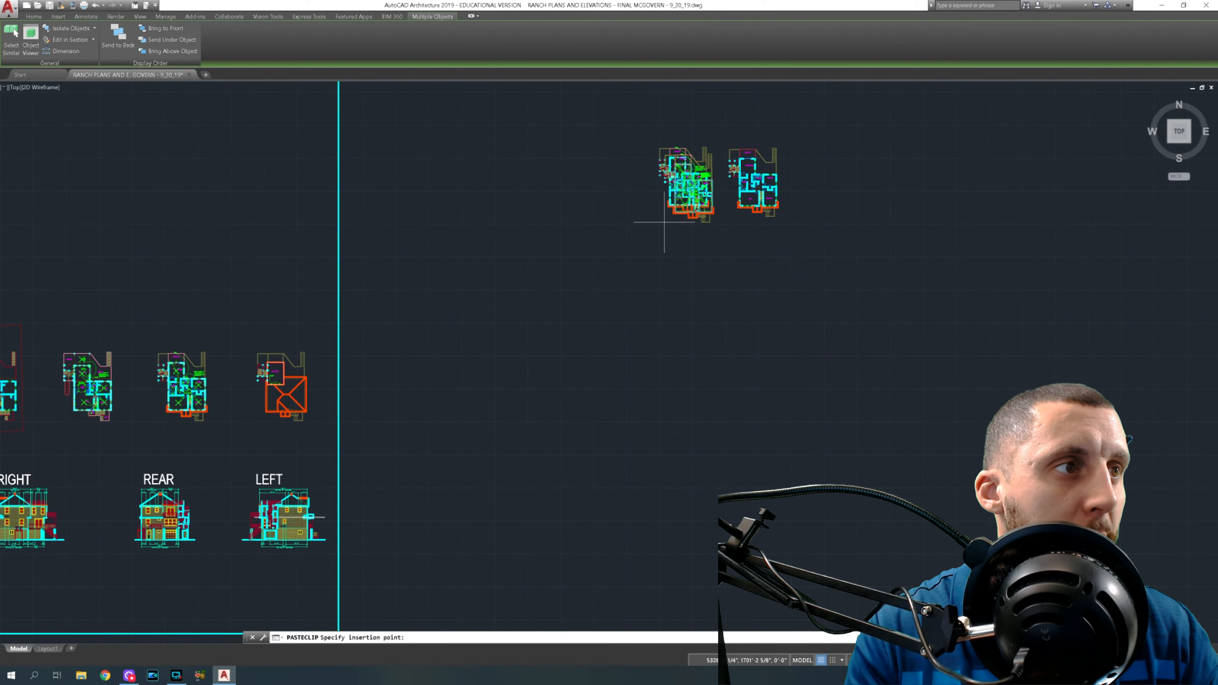
key("Escape")
Turn off the A-Elec-Symbols layer by picking an electrical object on the duplicate floor plan.
scroll(685, 192, "up", 3)
middle_click_drag(686, 193, 485, 335)
scroll(529, 321, "up", 4)
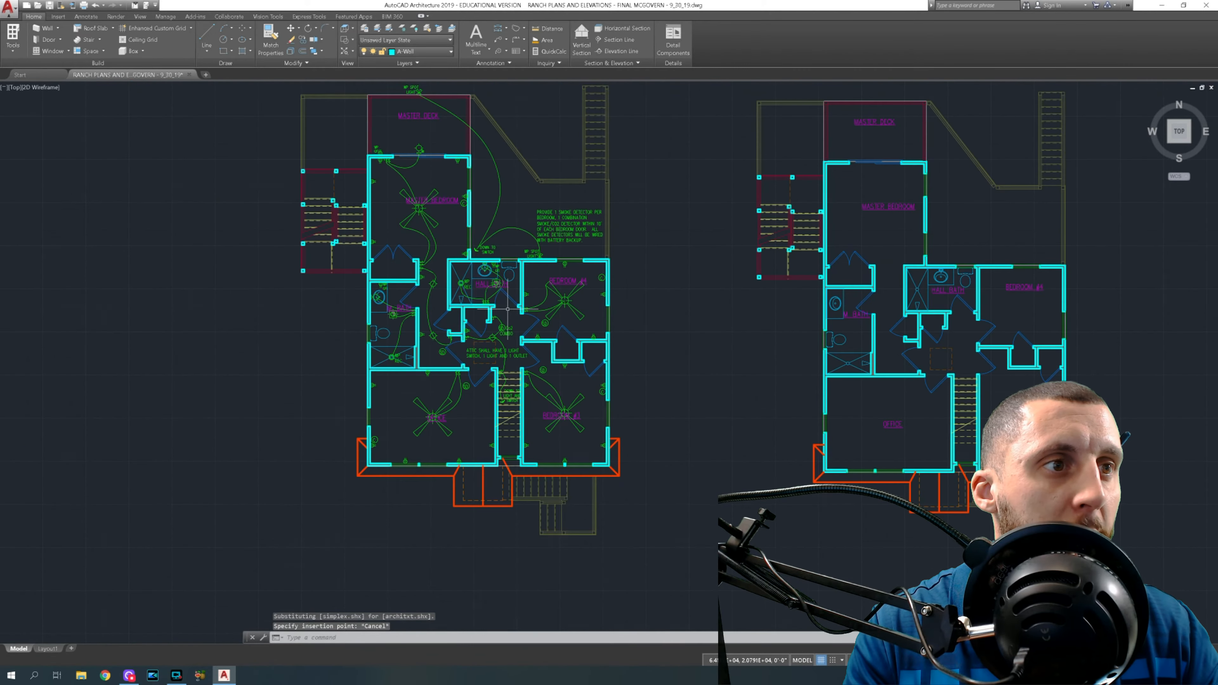
left_click(414, 28)
left_click(530, 243)
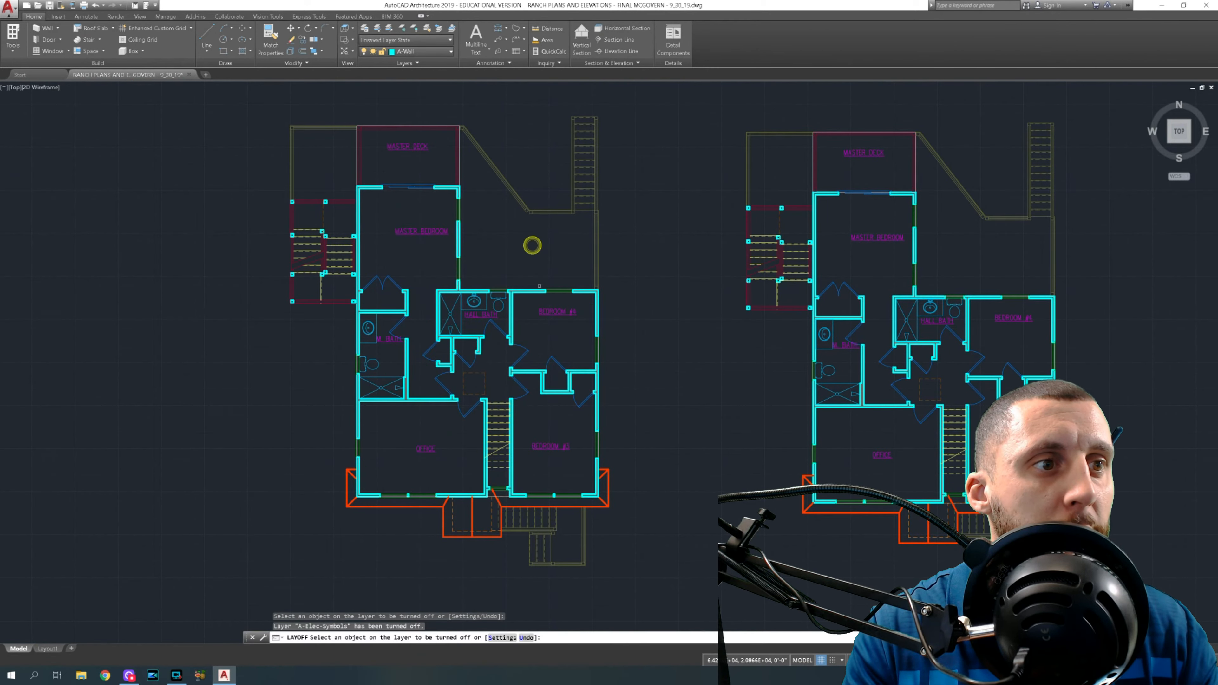
middle_click_drag(529, 244, 483, 207)
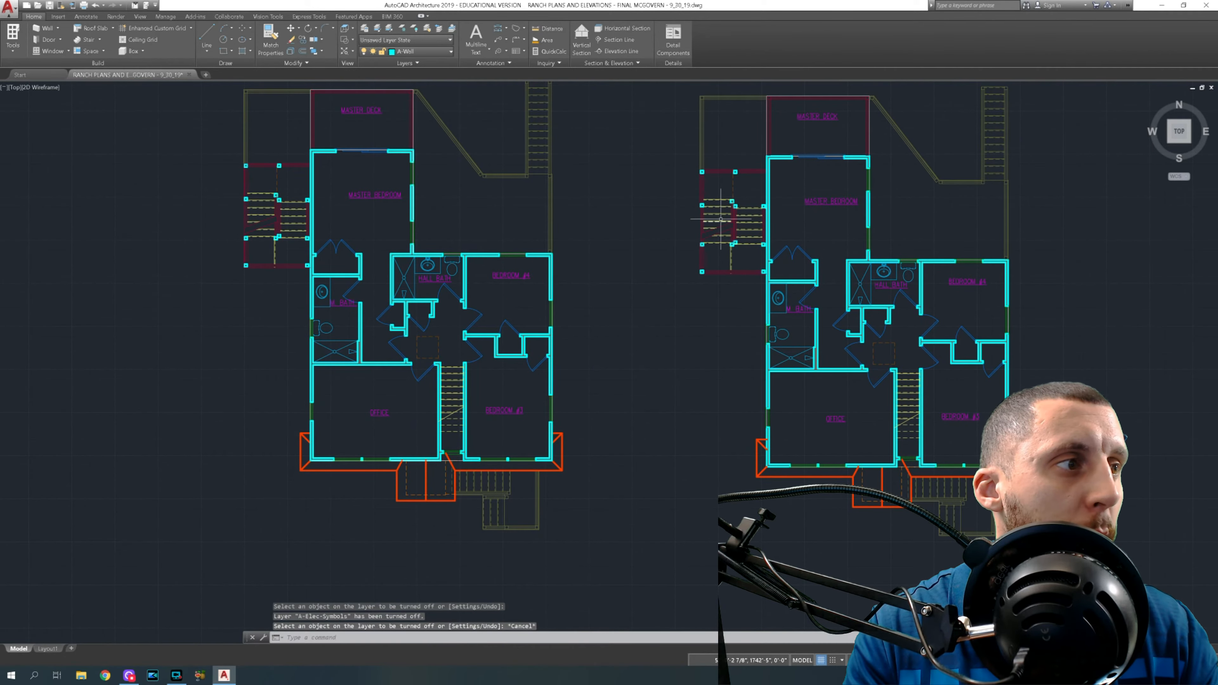
key("Escape")
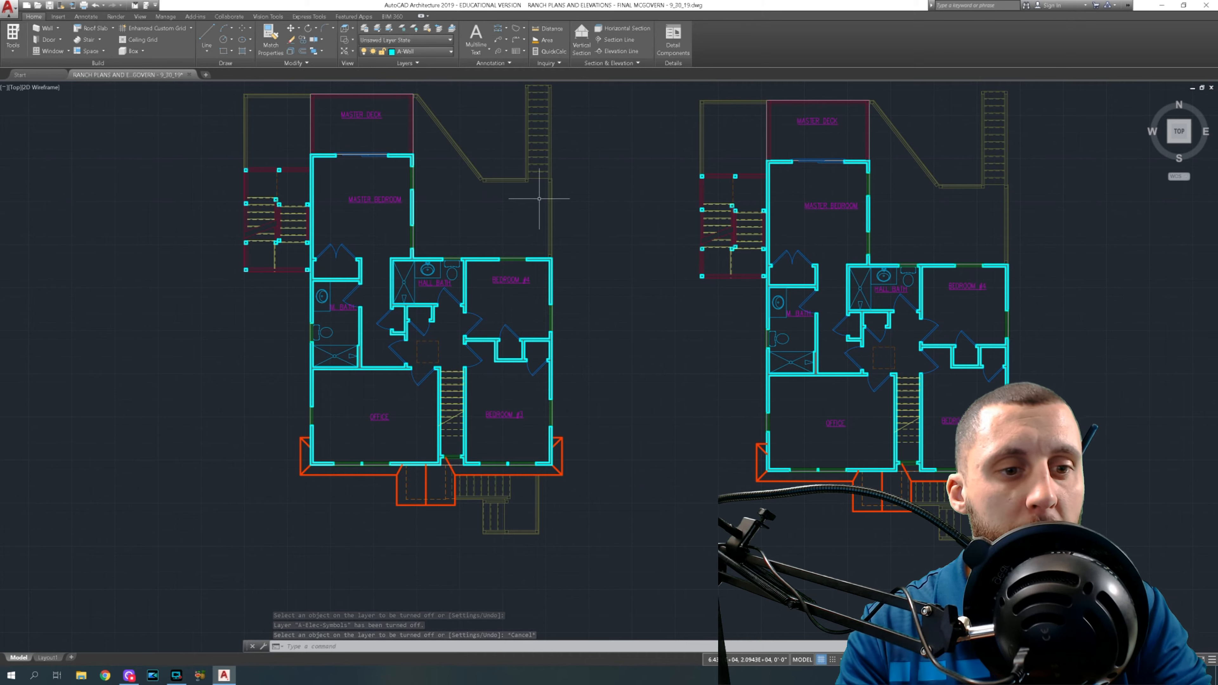
Turn all layers back on with the LAYON command.
type("layon")
key("Return")
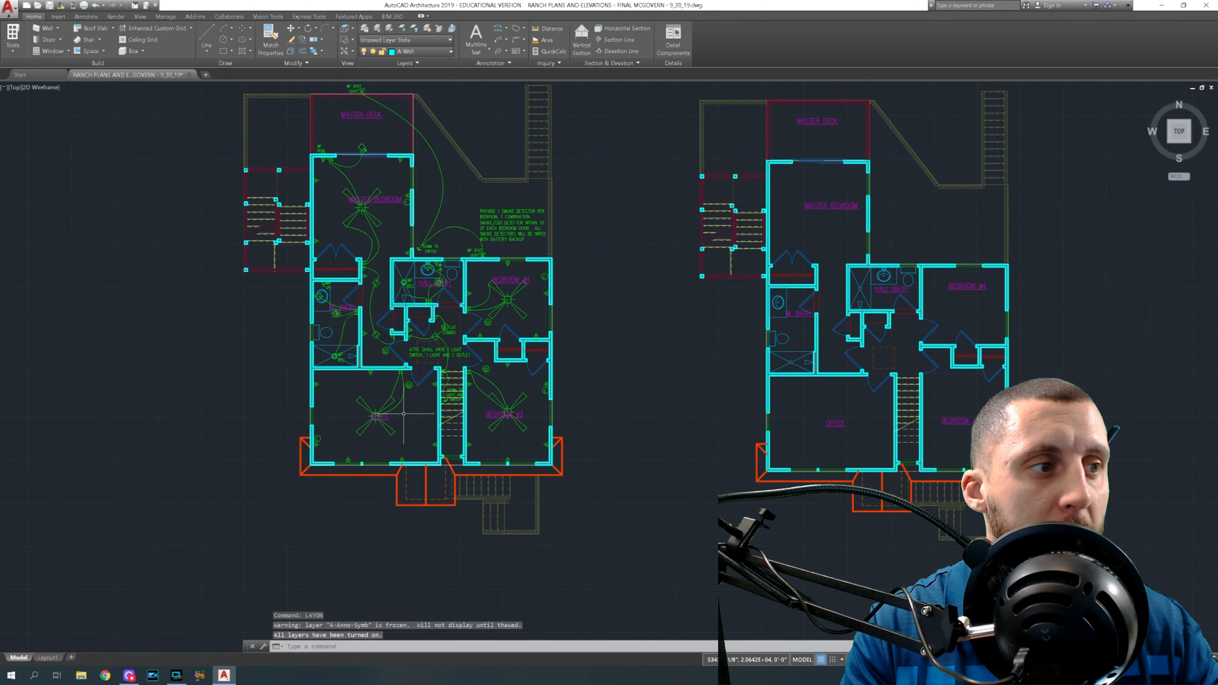
middle_click_drag(821, 421, 652, 398)
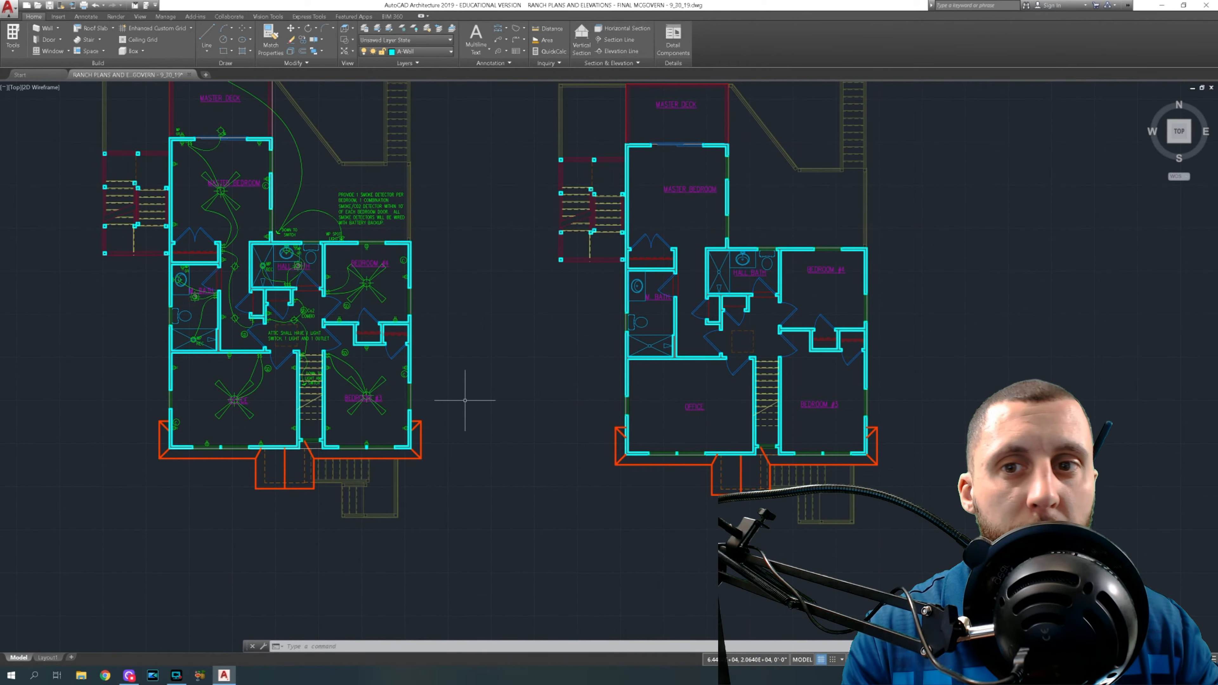
key("alt+Tab")
key("alt+Tab")
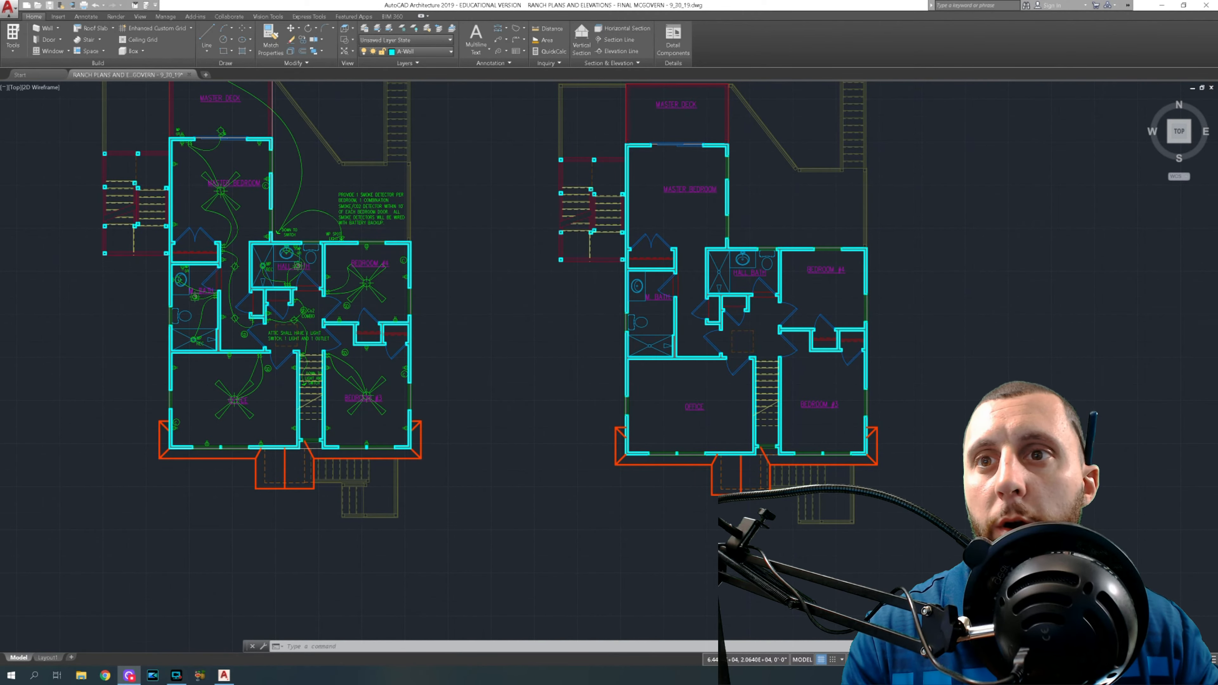
left_click(466, 414)
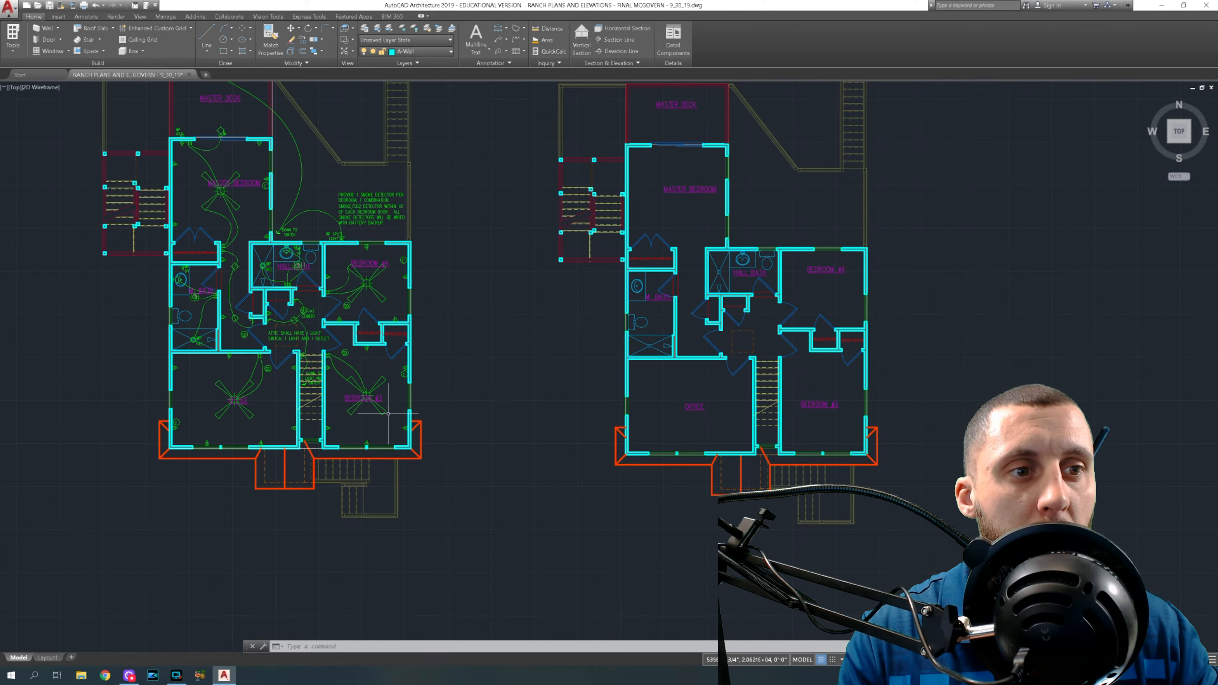
Check the object type and layer of the ceiling fan symbol in Bedroom #3.
mouse_move(385, 412)
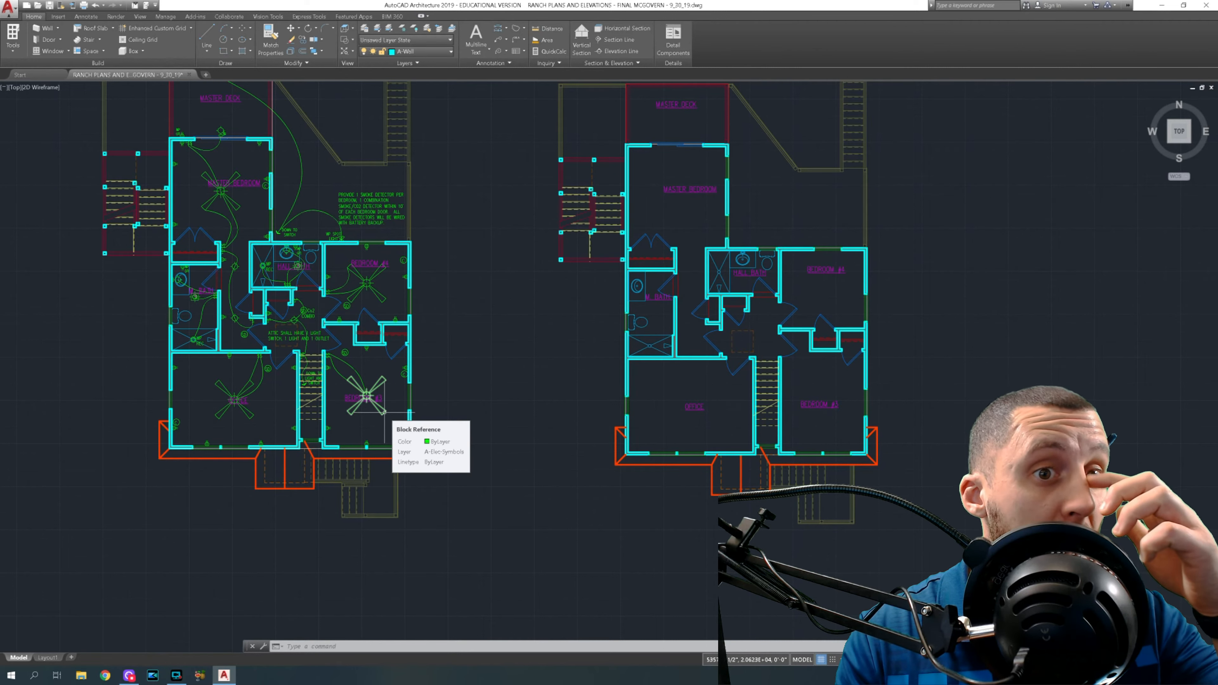
left_click(384, 412)
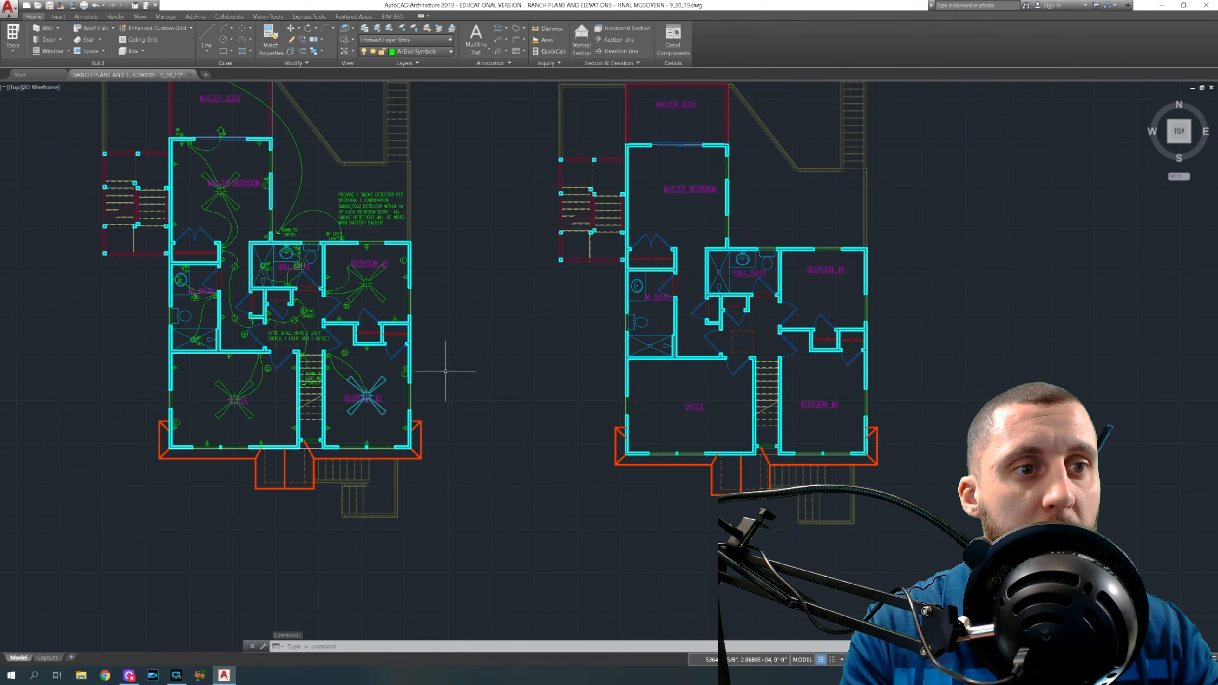
key("Escape")
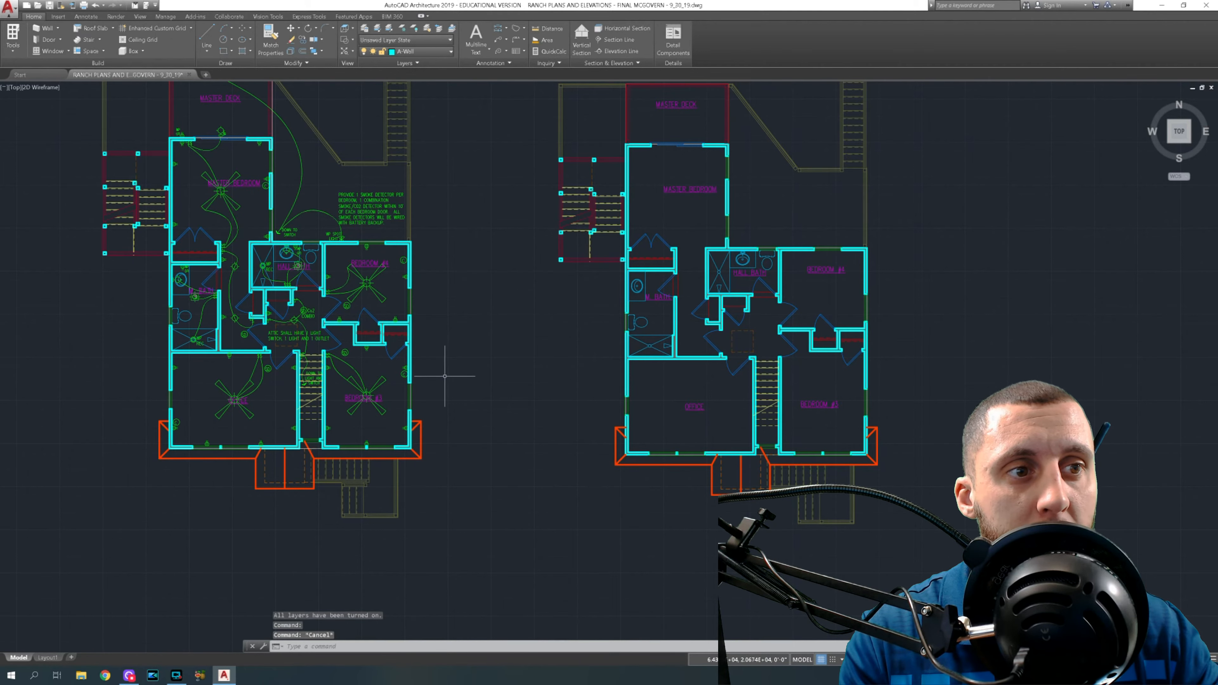
Examine the wall outlet symbol of Bedroom #3 in the Block Editor with the authoring palettes closed, and exit the editor.
scroll(403, 373, "up", 10)
left_click(401, 366)
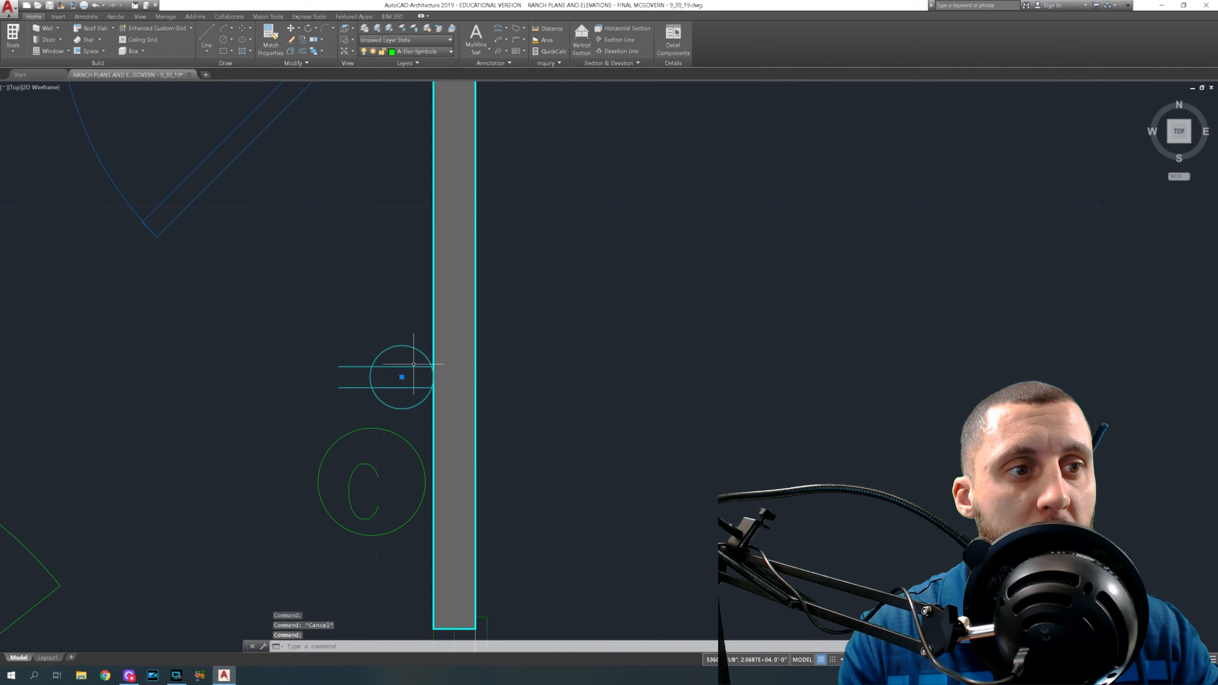
right_click(567, 288)
mouse_move(605, 325)
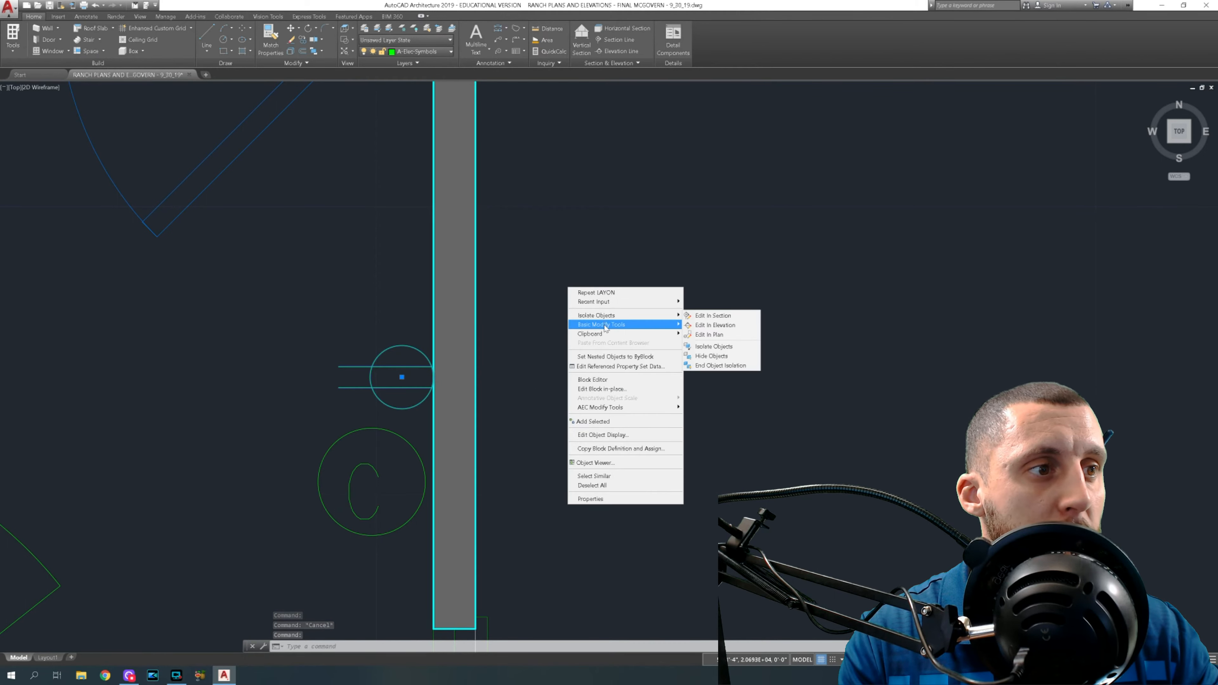
left_click(610, 379)
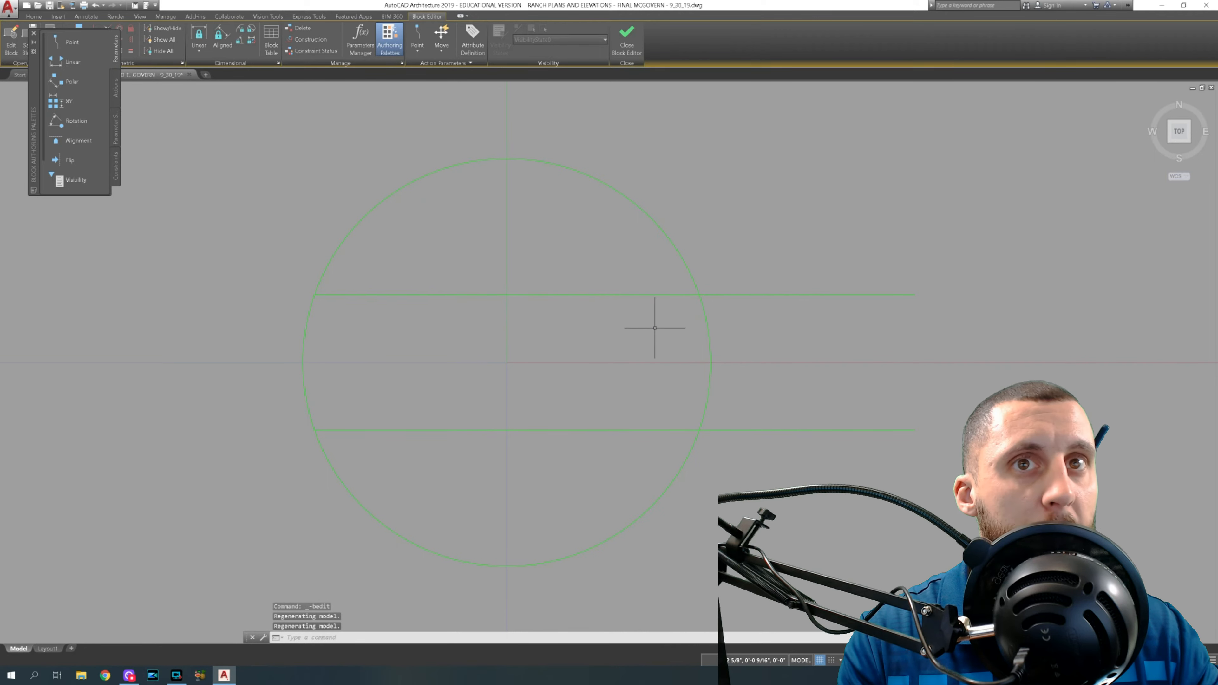
left_click(34, 35)
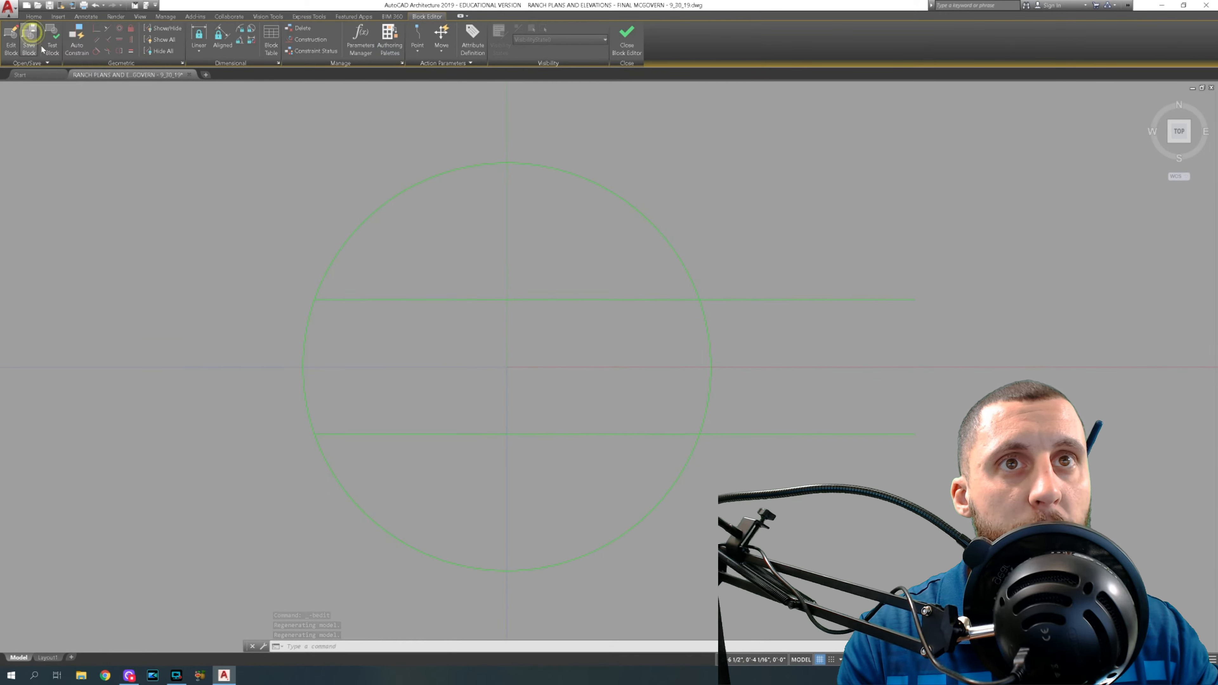
left_click(628, 42)
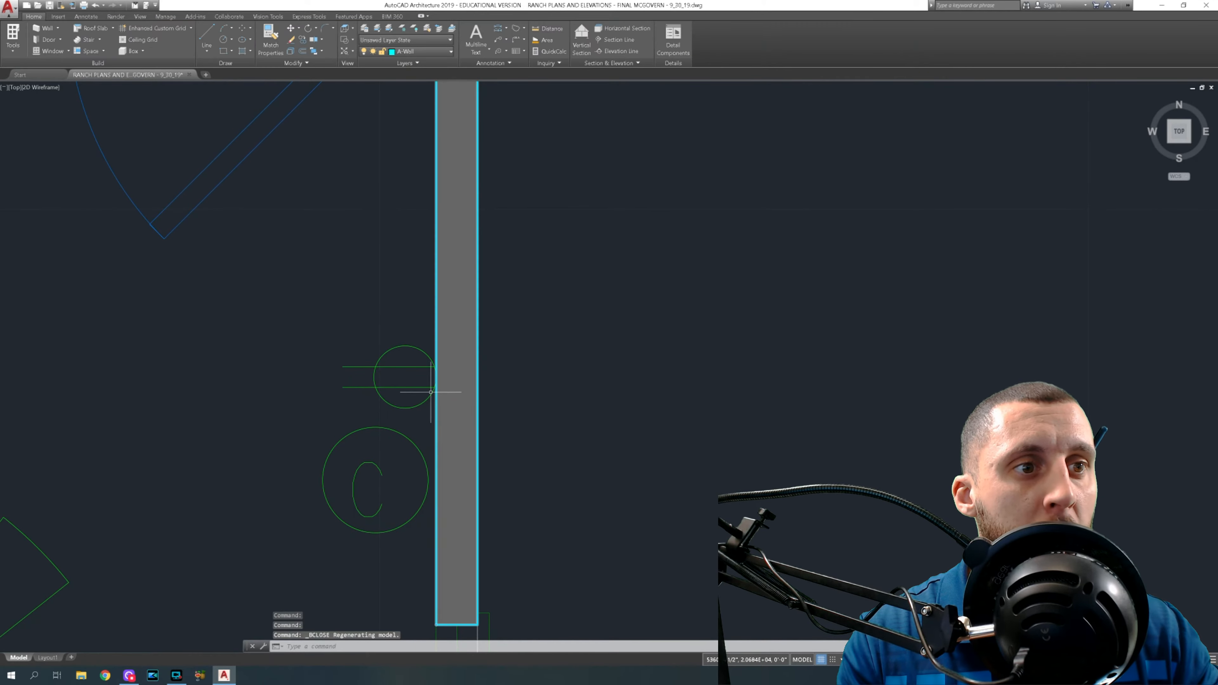
Insert the "fan & light" block at scale 1 and 0 rotation, picking its insertion point on screen.
left_click(60, 17)
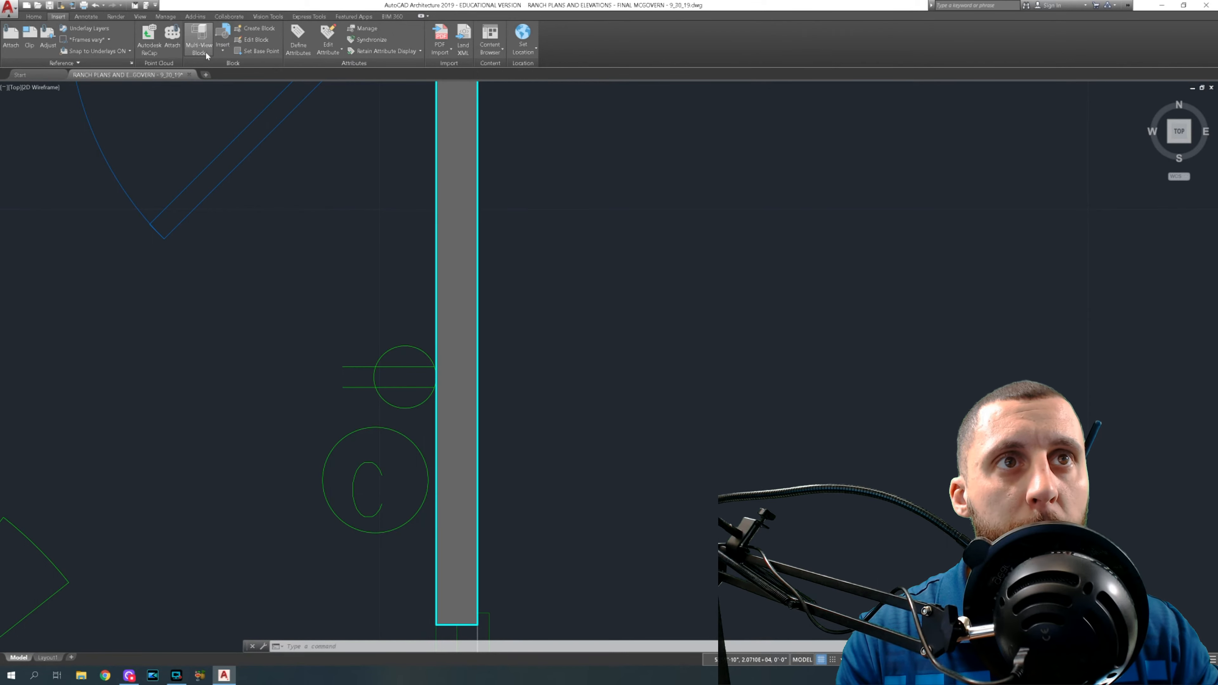
left_click(222, 44)
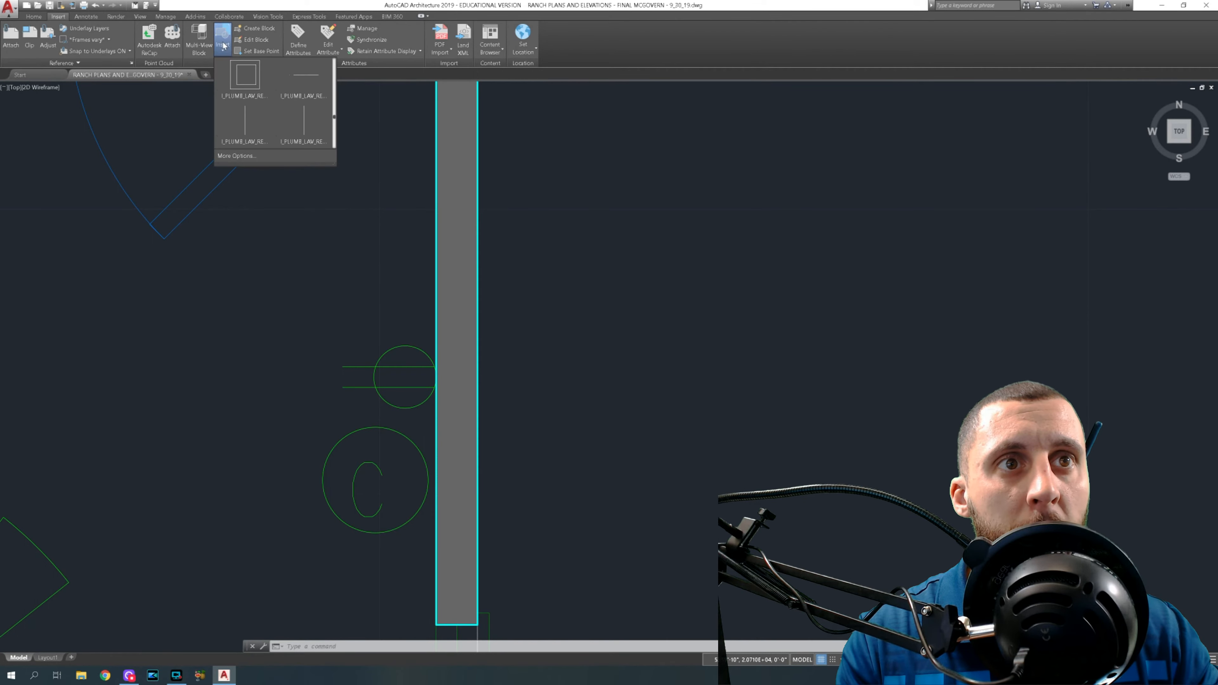
left_click(250, 153)
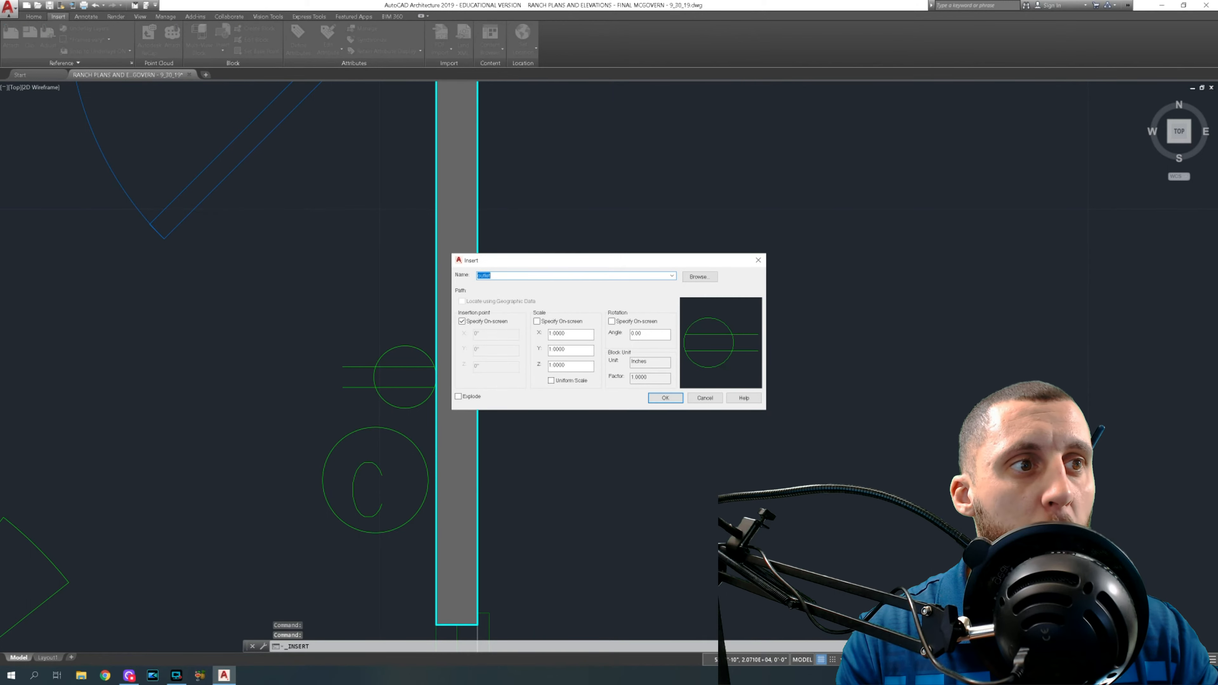
left_click(502, 275)
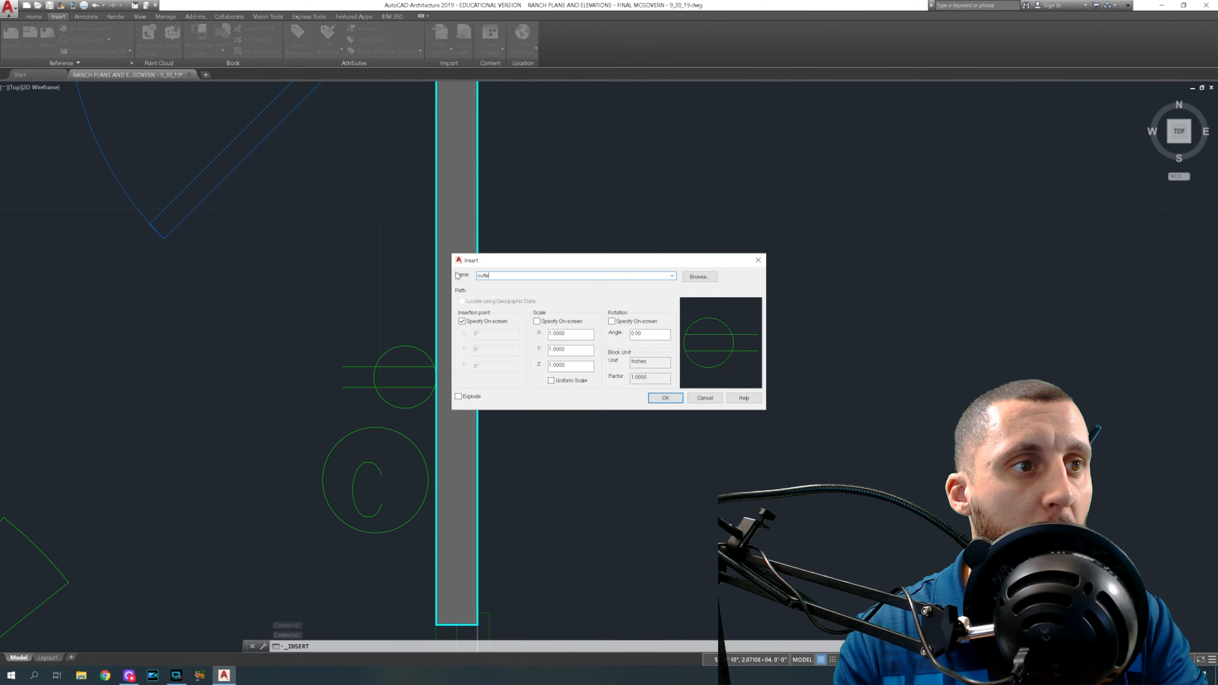
key("BackSpace")
key("BackSpace")
key("BackSpace")
key("BackSpace")
key("BackSpace")
key("BackSpace")
type("fan & light")
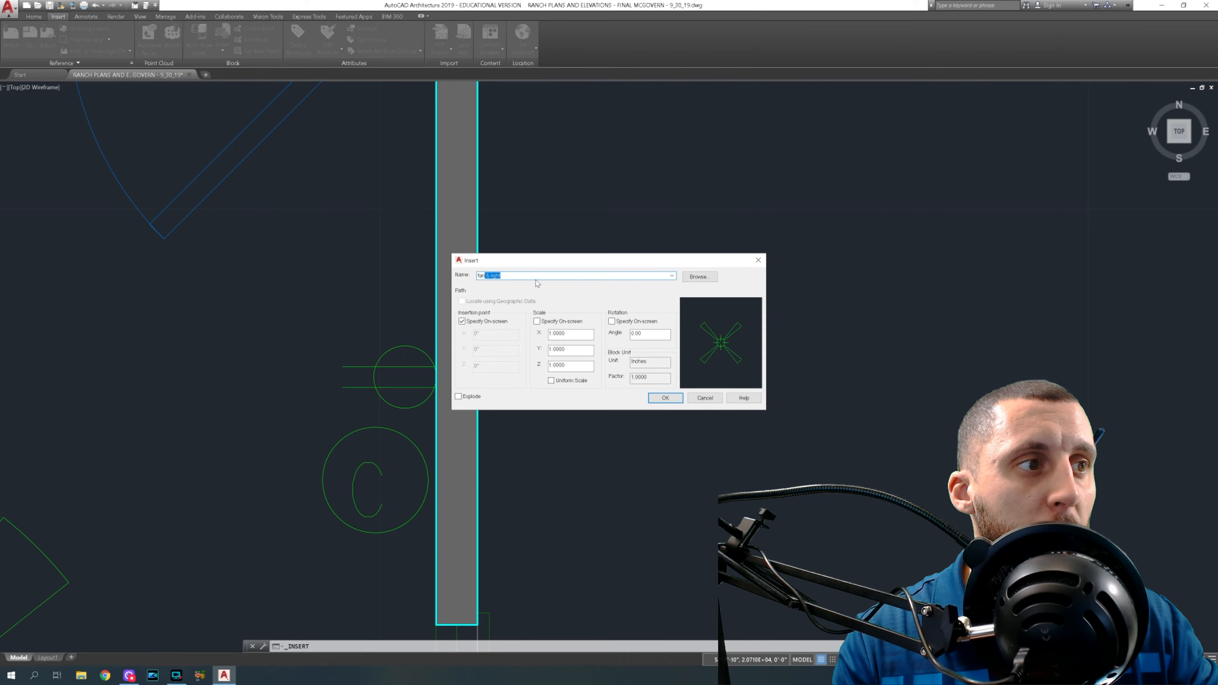
left_click(665, 398)
scroll(666, 394, "down", 10)
middle_click_drag(689, 397, 580, 279)
left_click(599, 368)
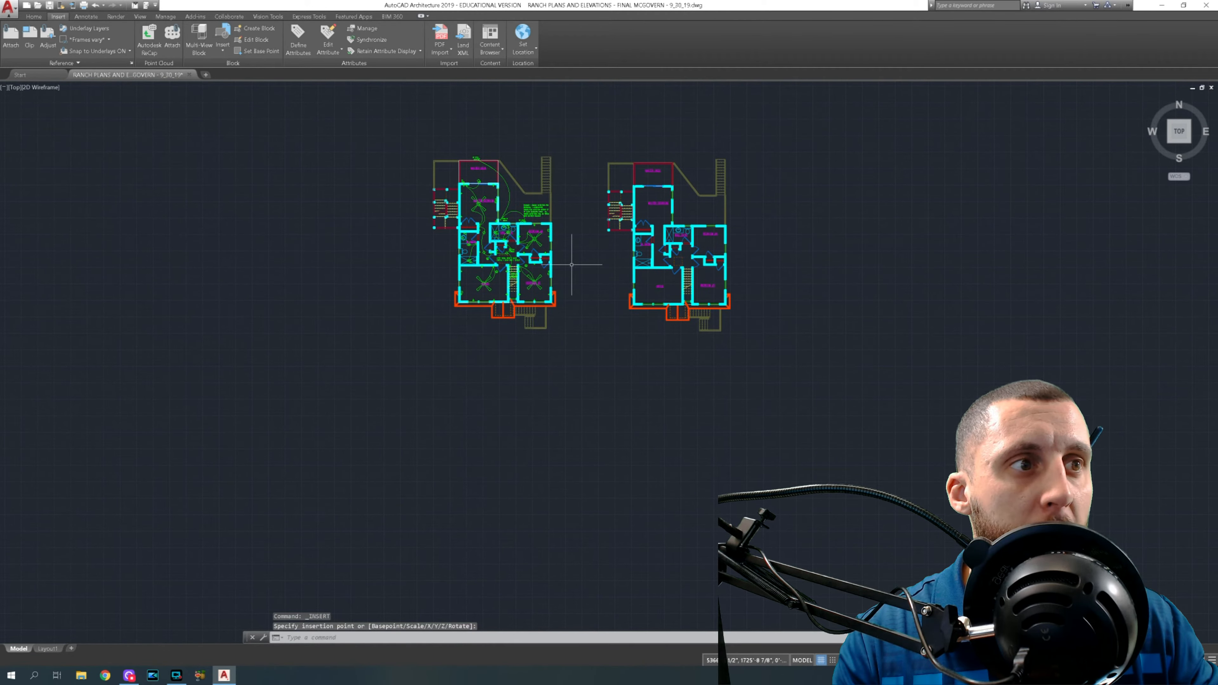
scroll(573, 259, "up", 6)
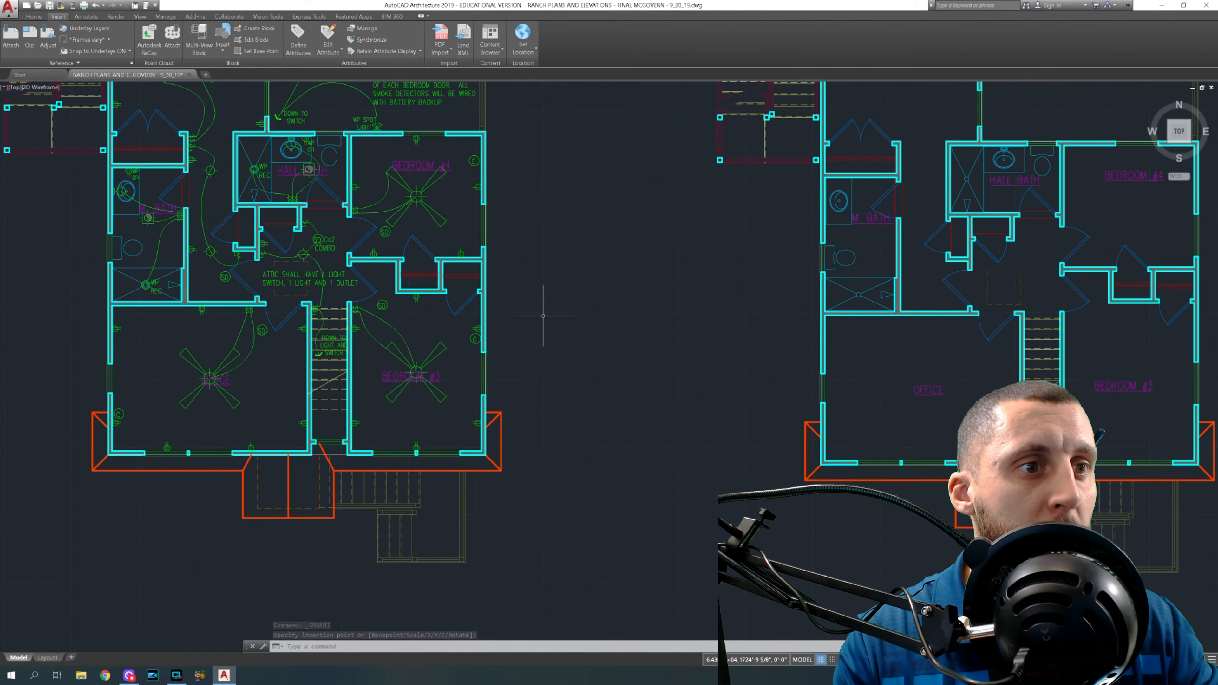
scroll(576, 273, "up", 2)
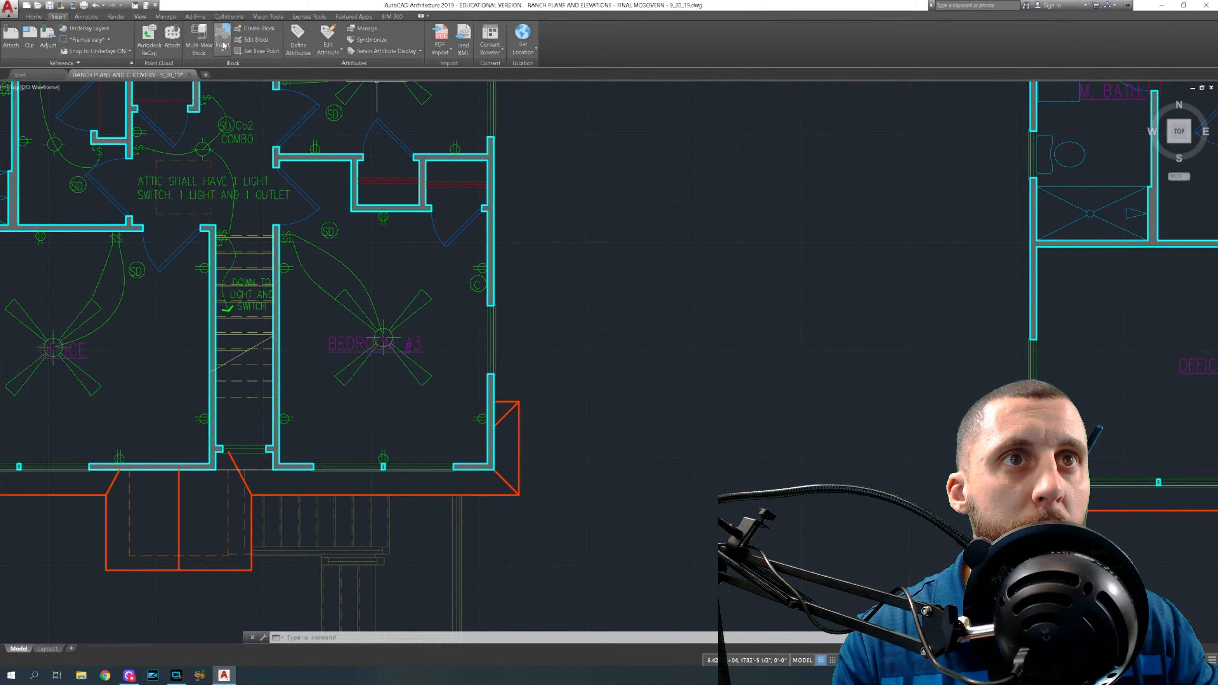
Insert the "outlet" block at scale 1 and 0 rotation in the empty area beside Bedroom #3.
left_click(222, 36)
left_click(236, 155)
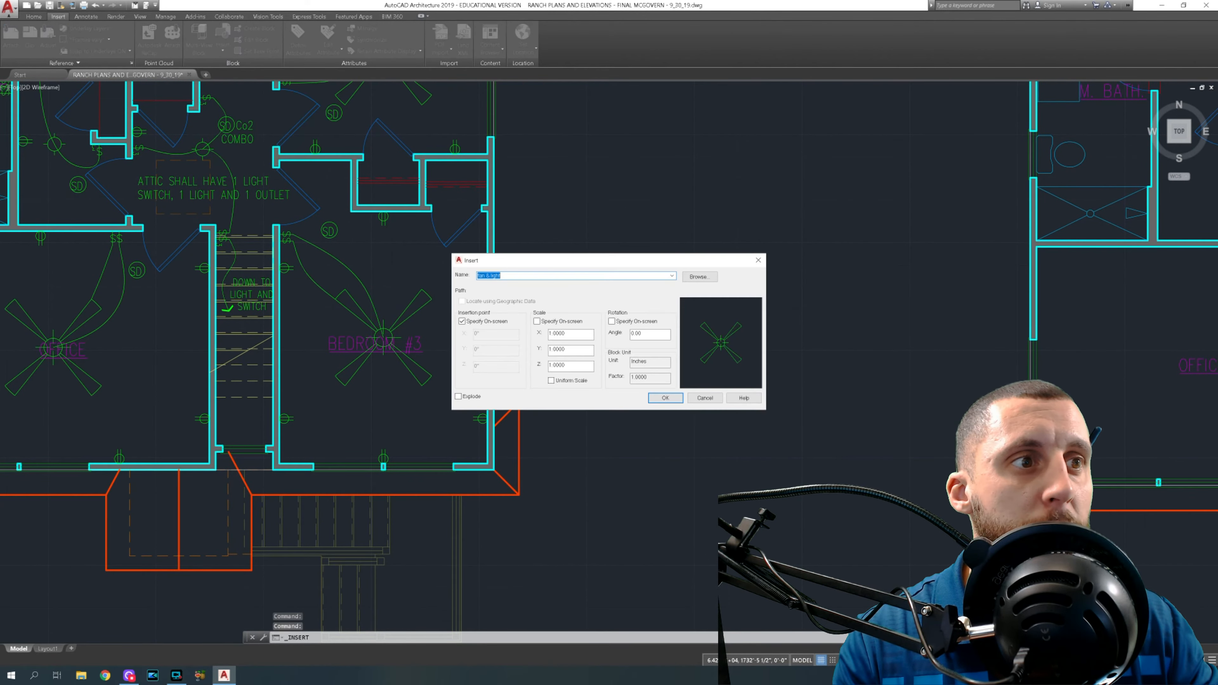
type("outlet")
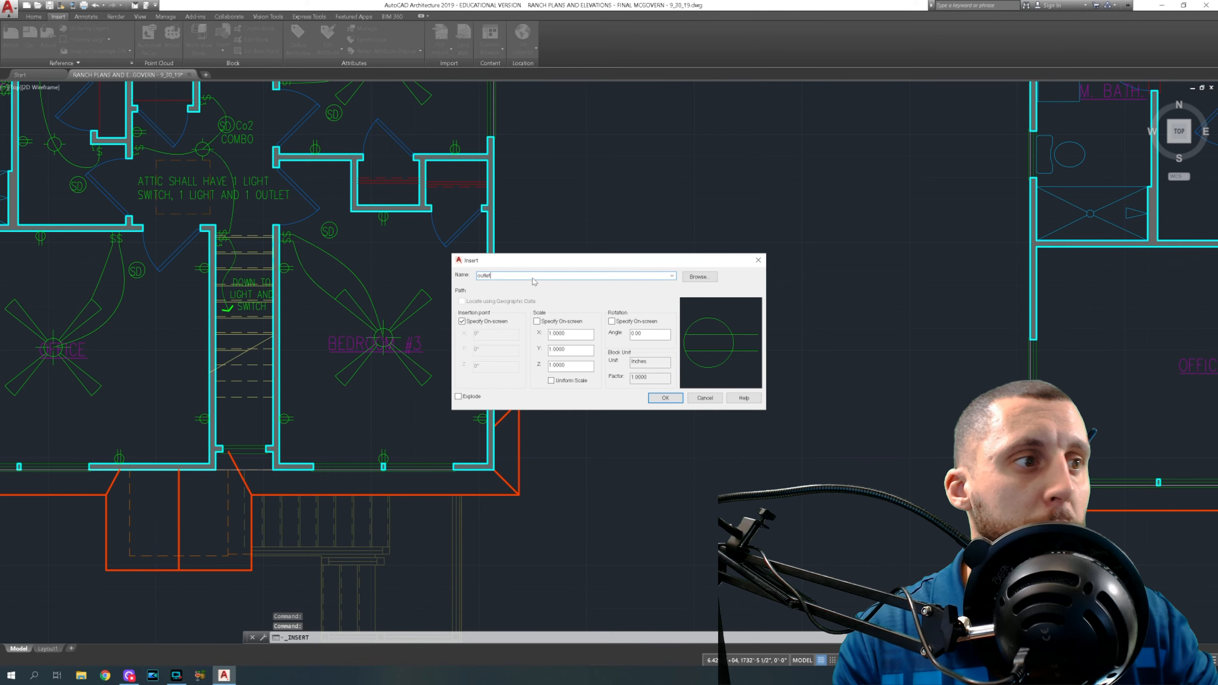
left_click(665, 398)
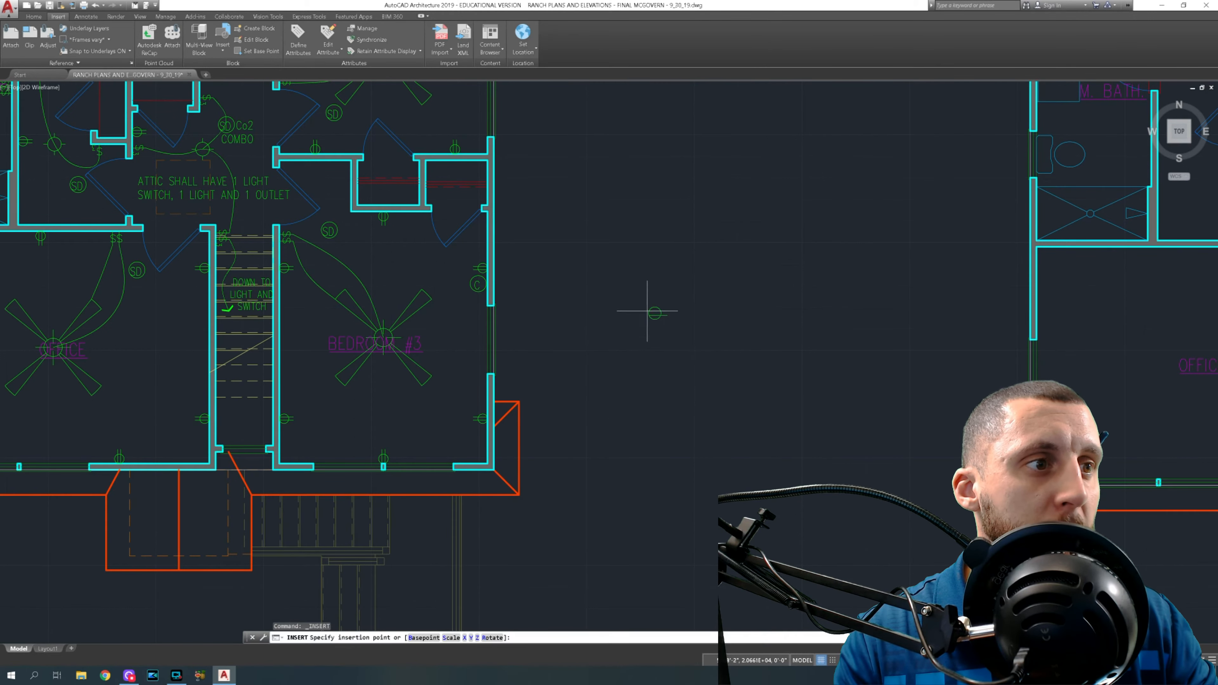
scroll(568, 280, "up", 4)
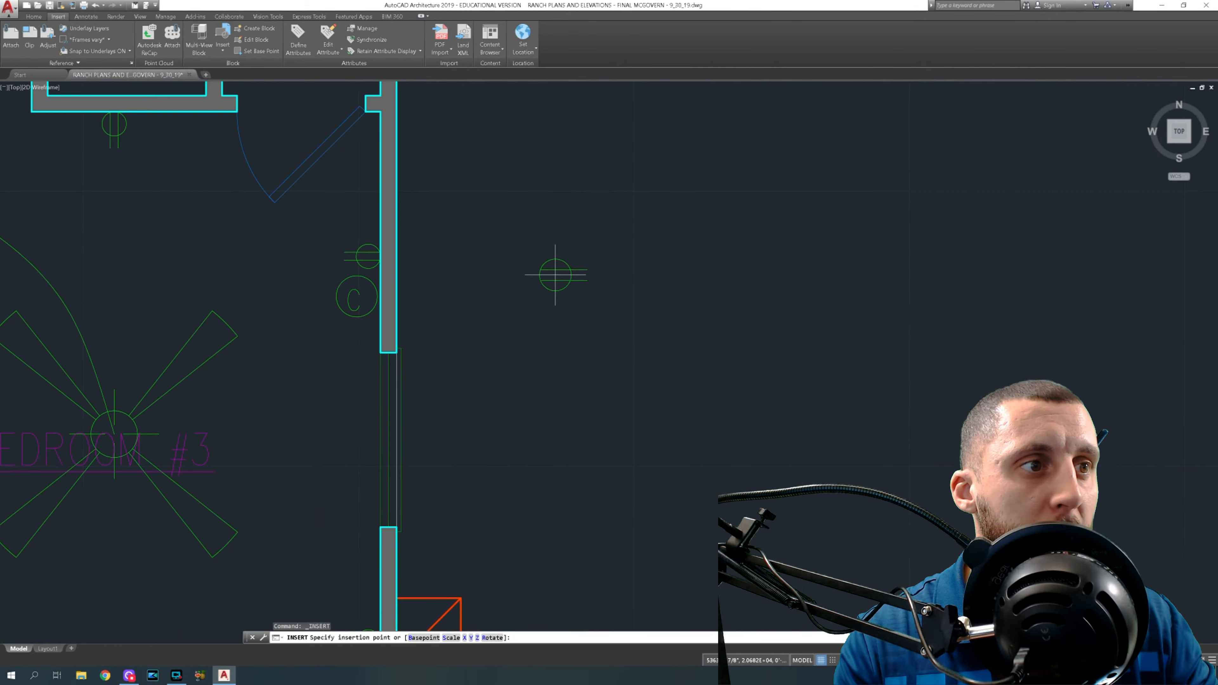
left_click(548, 277)
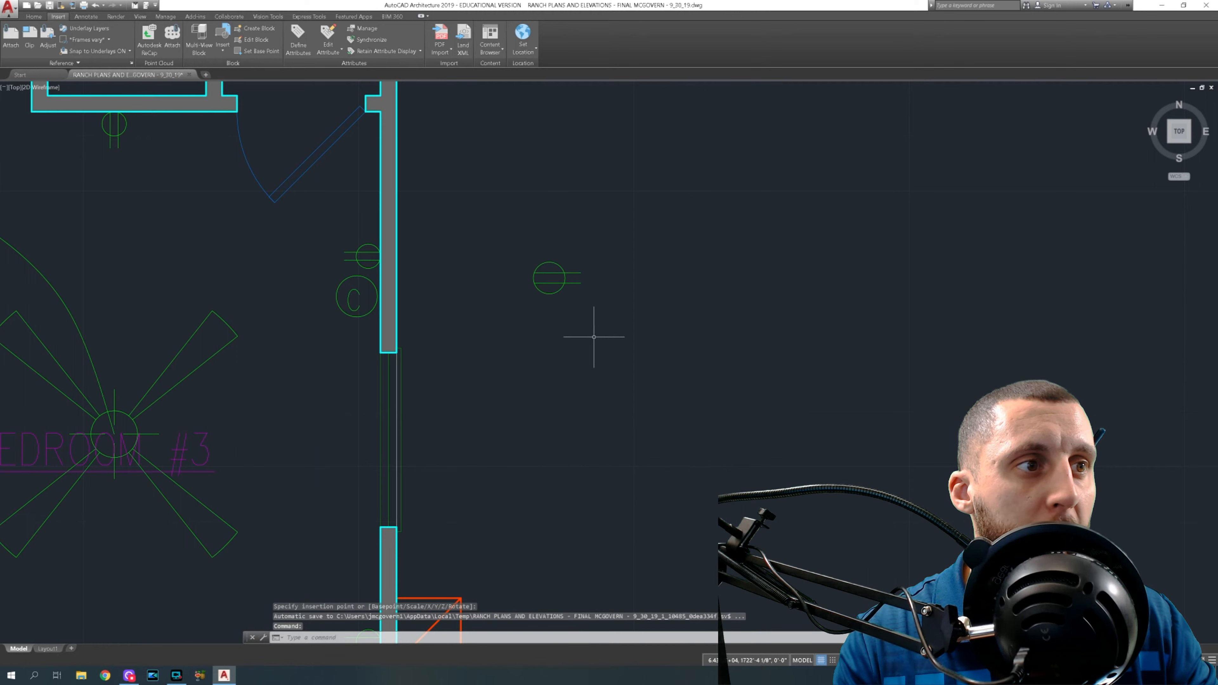
Delete the outlet block placed in the empty area beside Bedroom #3.
left_click(573, 308)
key("Escape")
left_click(577, 308)
left_click(546, 253)
key("Delete")
middle_click_drag(641, 345, 578, 340)
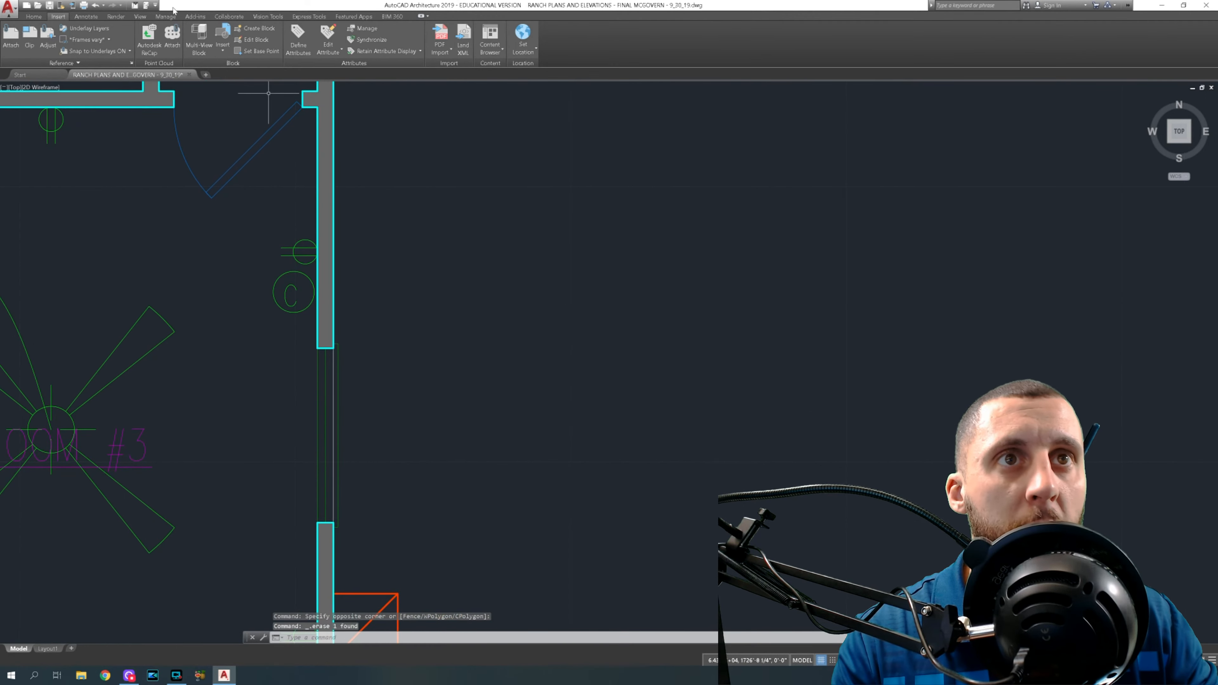
Examine the switch symbols and their wiring around the stairs and Bedroom #3.
left_click(33, 17)
scroll(155, 169, "down", 4)
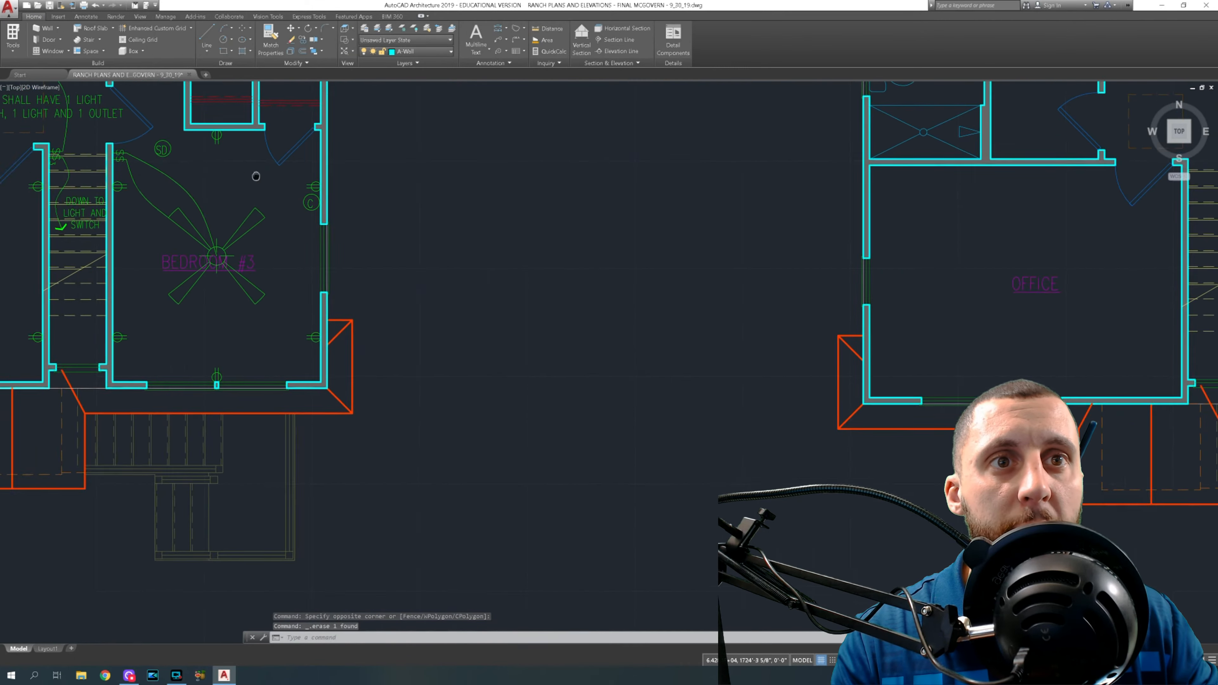
middle_click_drag(217, 196, 367, 196)
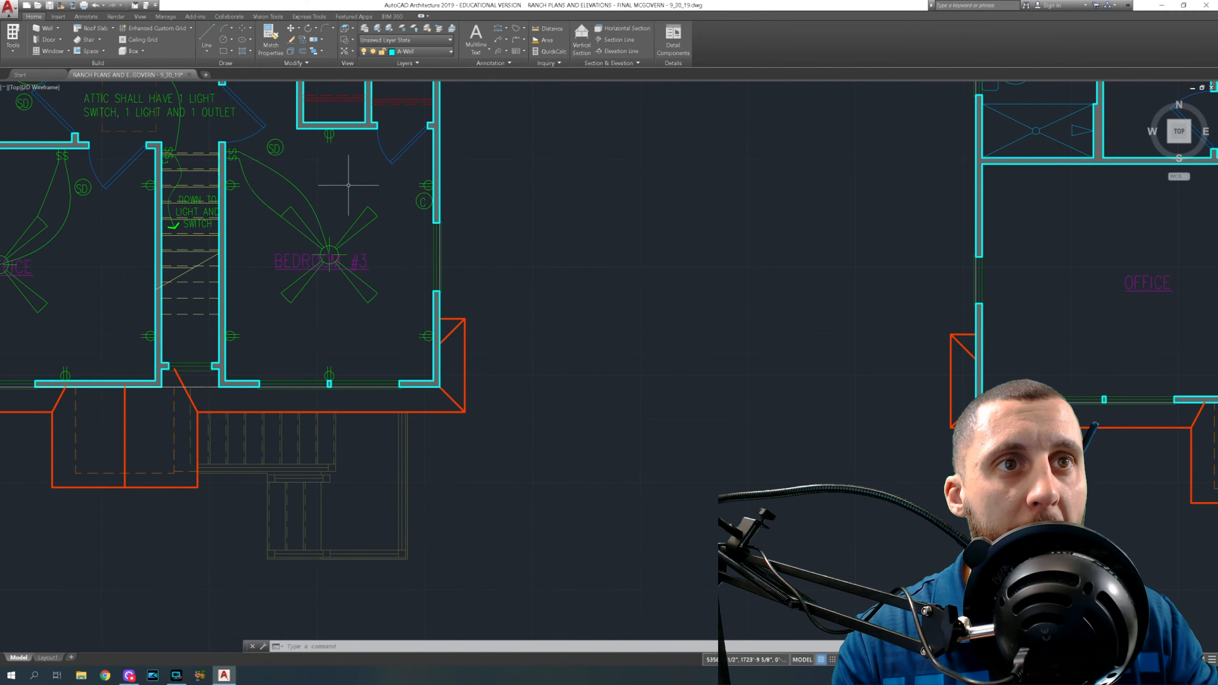
scroll(242, 151, "up", 6)
scroll(349, 210, "down", 4)
scroll(348, 210, "down", 2)
scroll(355, 240, "up", 8)
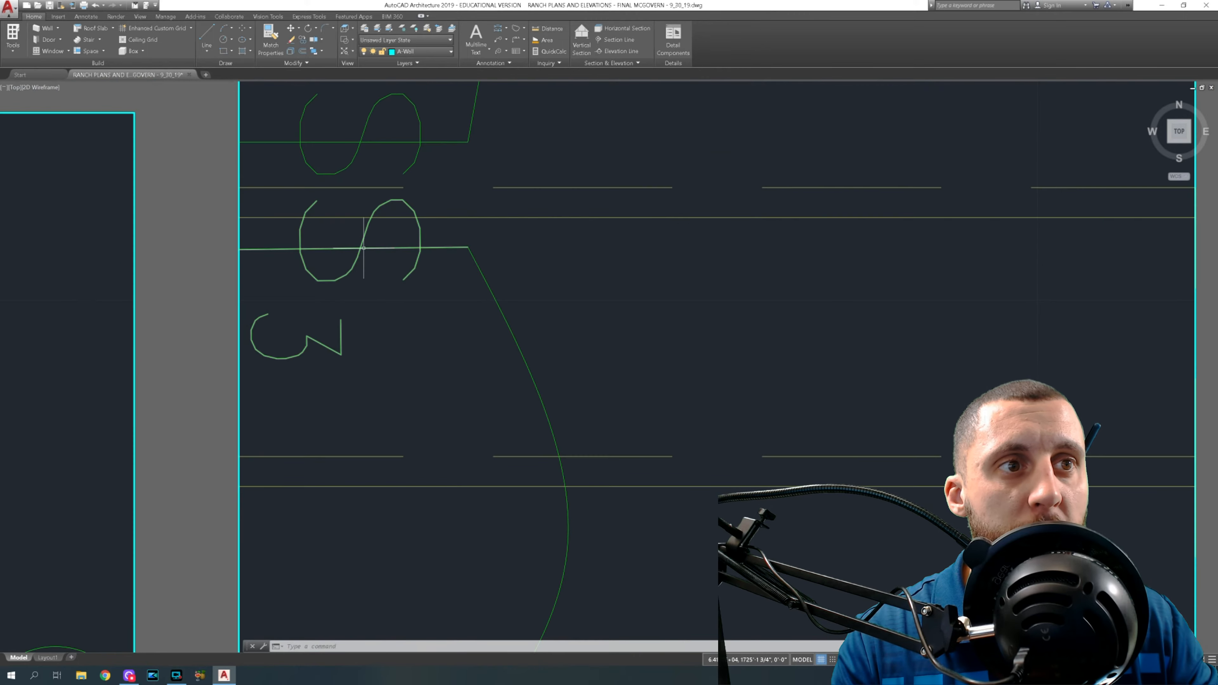
scroll(364, 247, "down", 9)
middle_click_drag(345, 288, 416, 282)
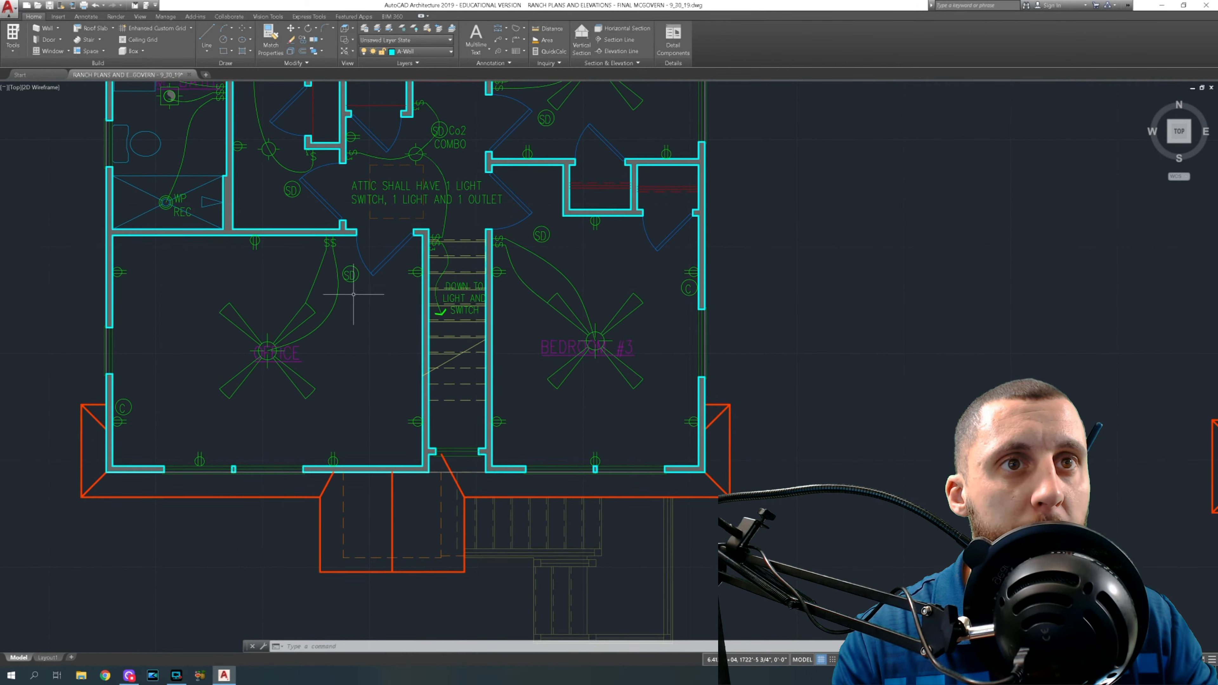
Examine the exhaust fan, vanity light, and "WP REC" shower light symbols in the M. Bath.
middle_click_drag(348, 293, 429, 414)
scroll(259, 216, "up", 8)
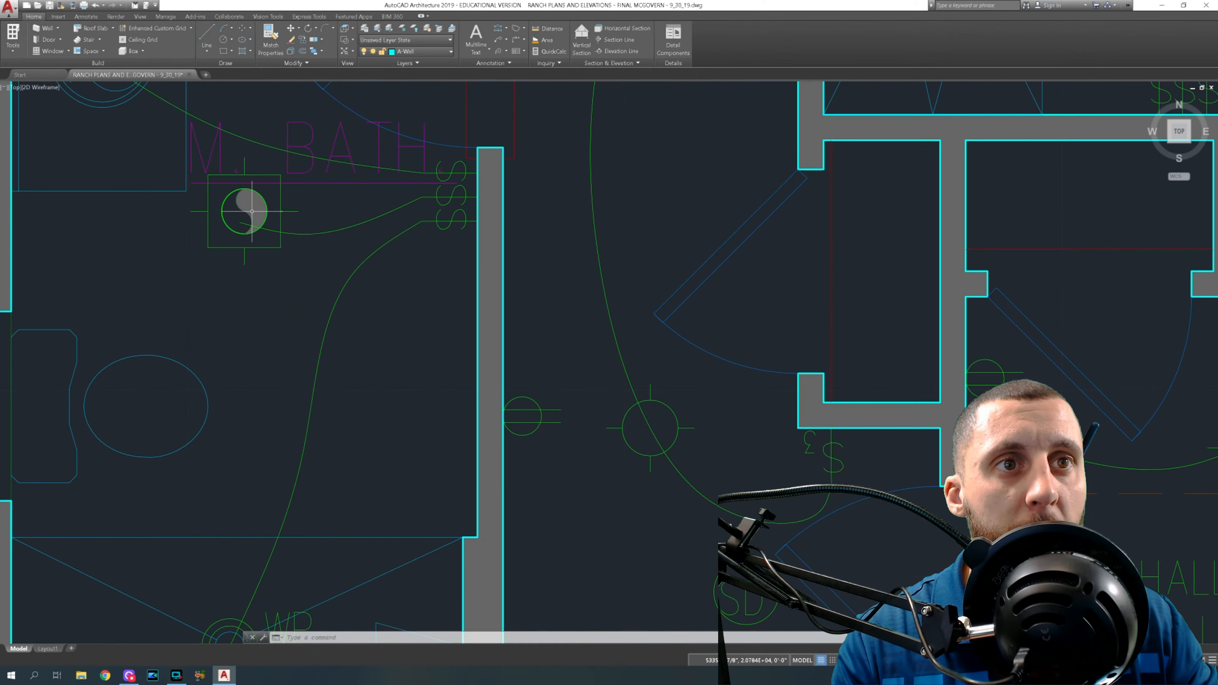
middle_click_drag(260, 215, 346, 269)
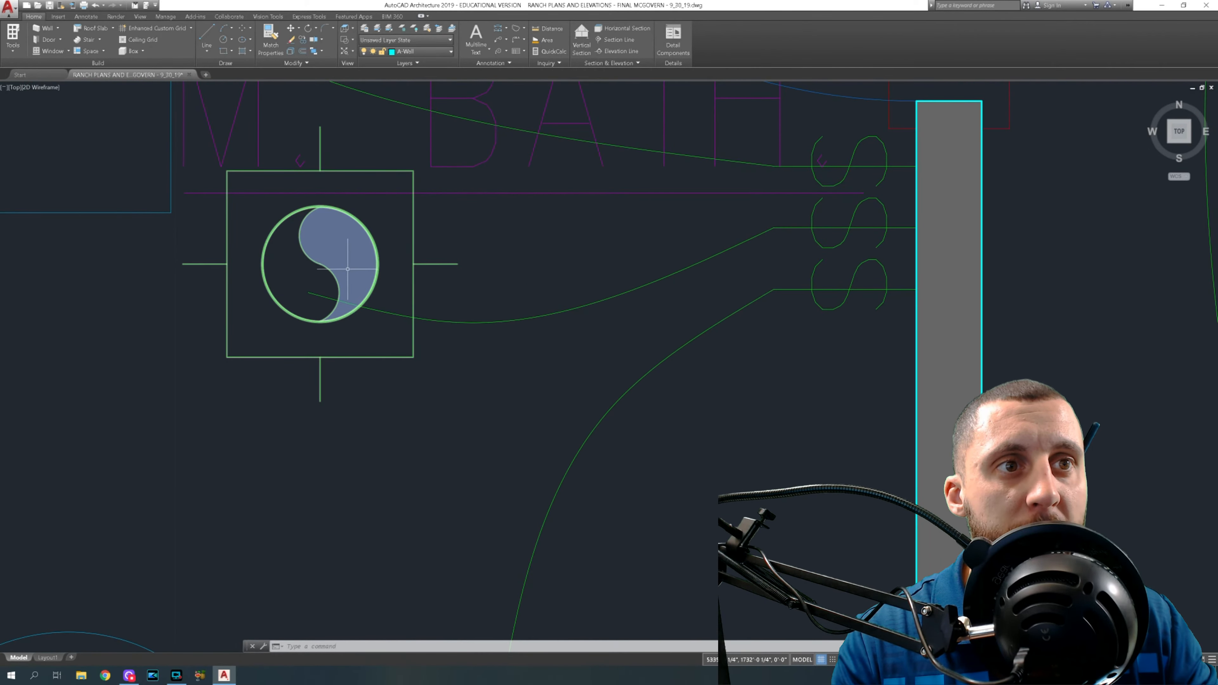
scroll(307, 212, "down", 6)
middle_click_drag(320, 307, 354, 328)
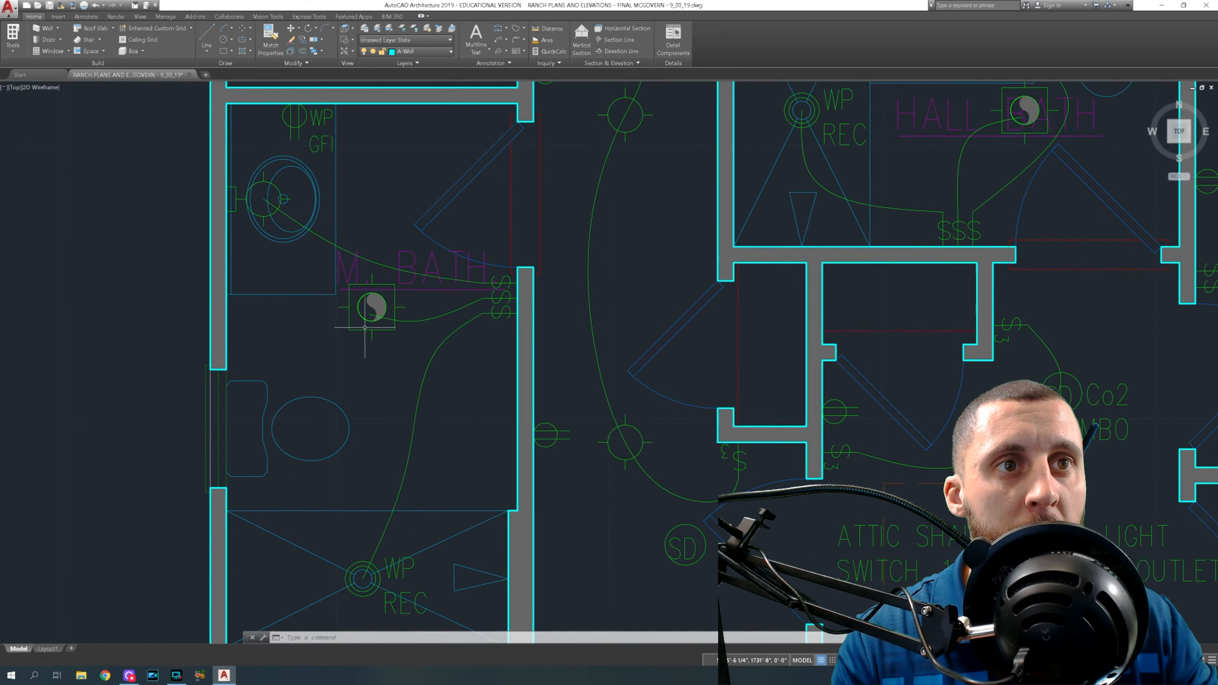
scroll(262, 196, "up", 4)
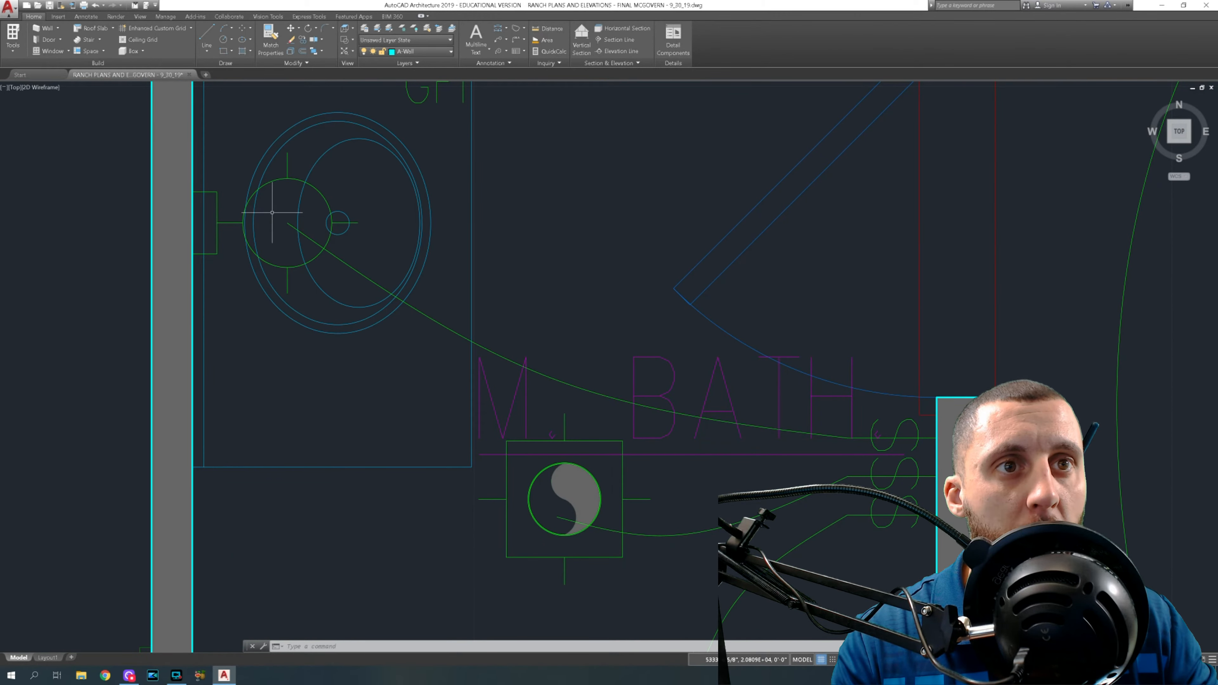
scroll(272, 212, "down", 6)
middle_click_drag(323, 312, 279, 182)
scroll(294, 324, "up", 6)
scroll(293, 323, "up", 2)
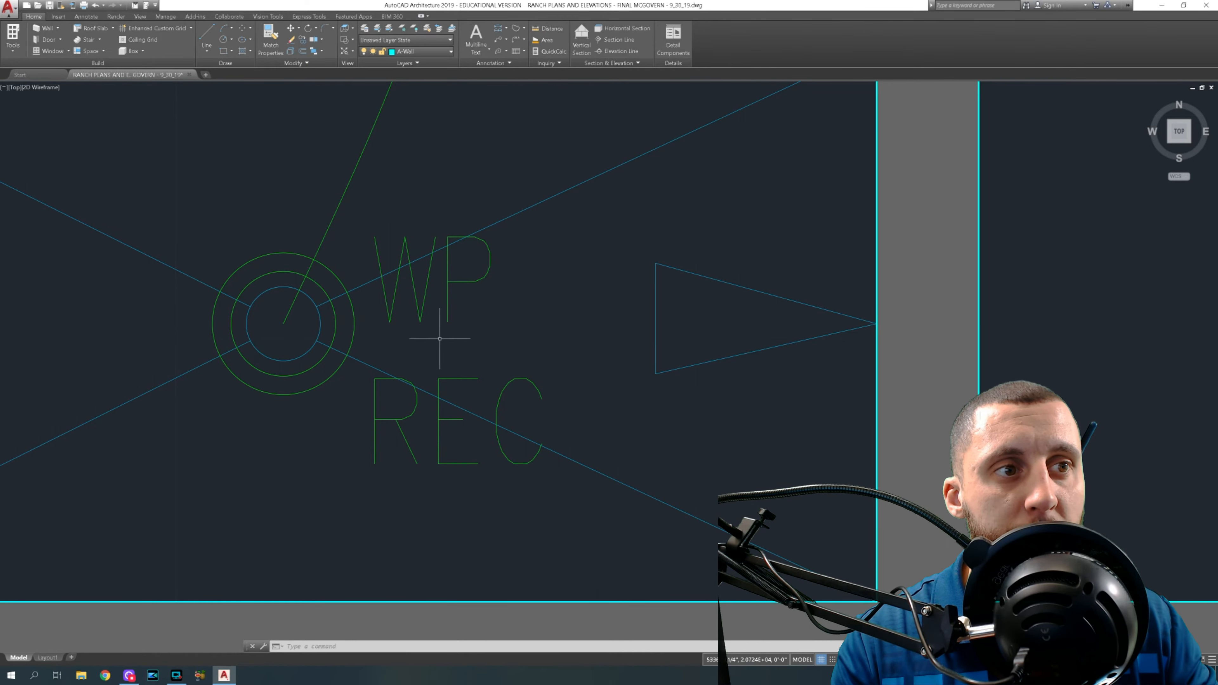
scroll(424, 345, "down", 4)
middle_click_drag(416, 345, 359, 335)
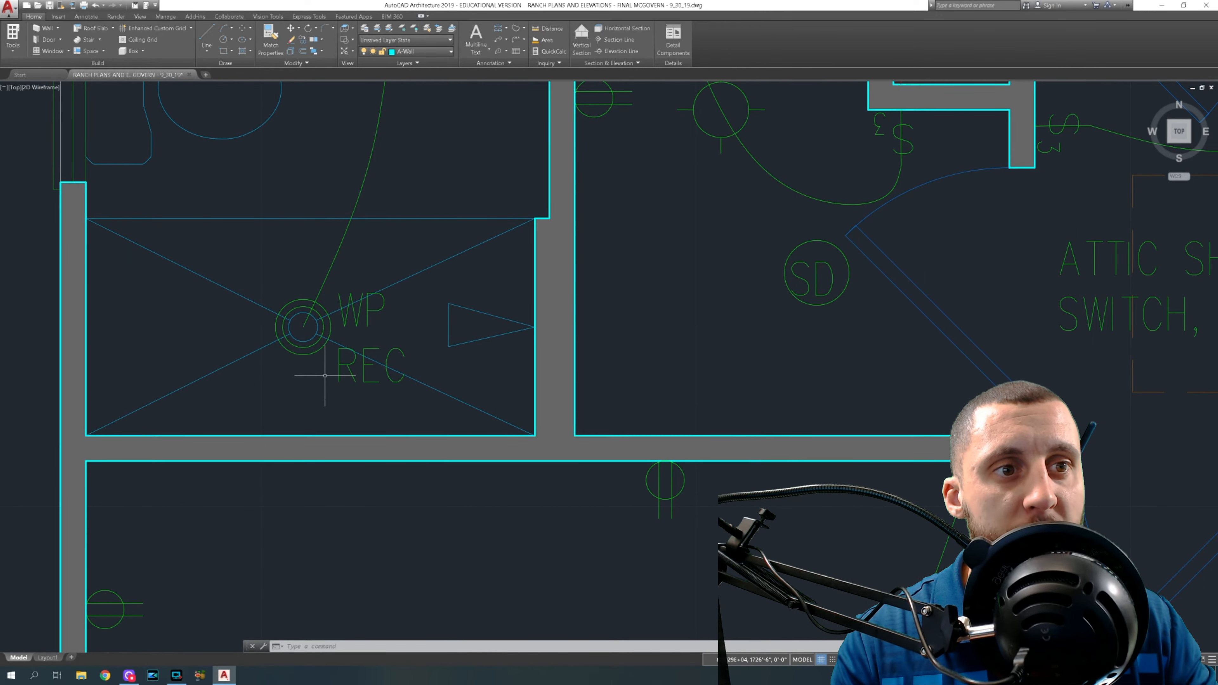
Review the electrical symbols across the second-floor plan and check the ceiling fan symbol in Bedroom #3.
scroll(326, 373, "down", 6)
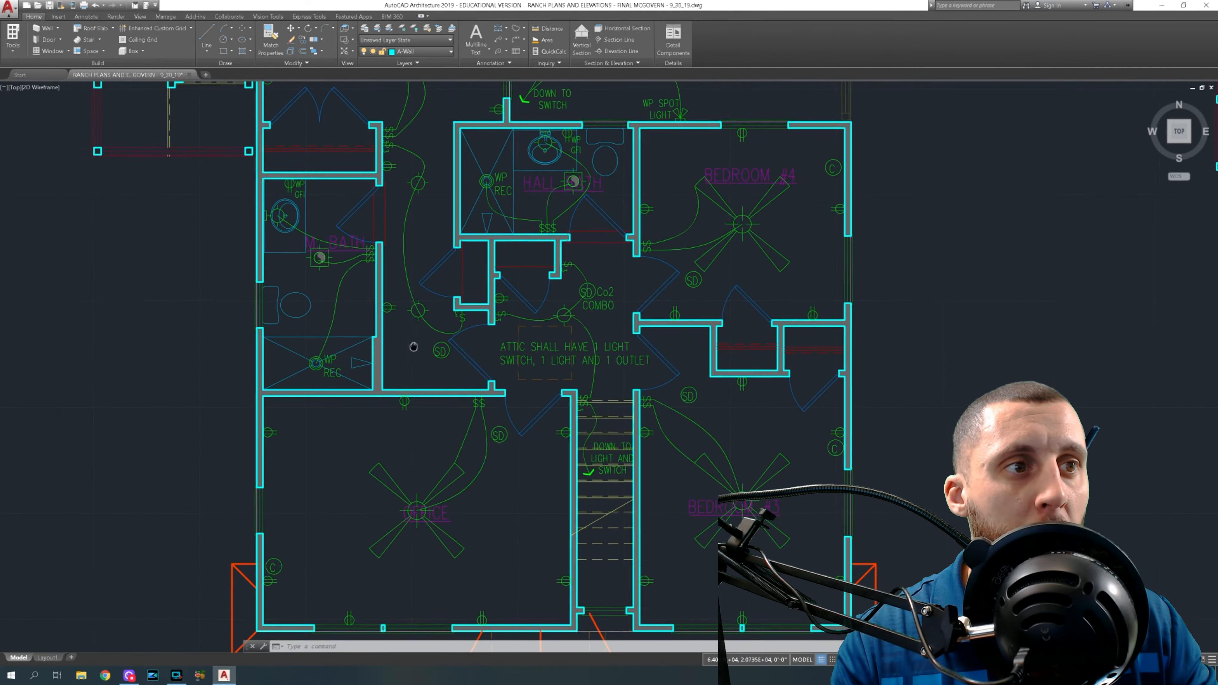
middle_click_drag(420, 350, 335, 357)
mouse_move(481, 403)
middle_mouse_down()
mouse_move(433, 393)
mouse_move(254, 180)
middle_mouse_up()
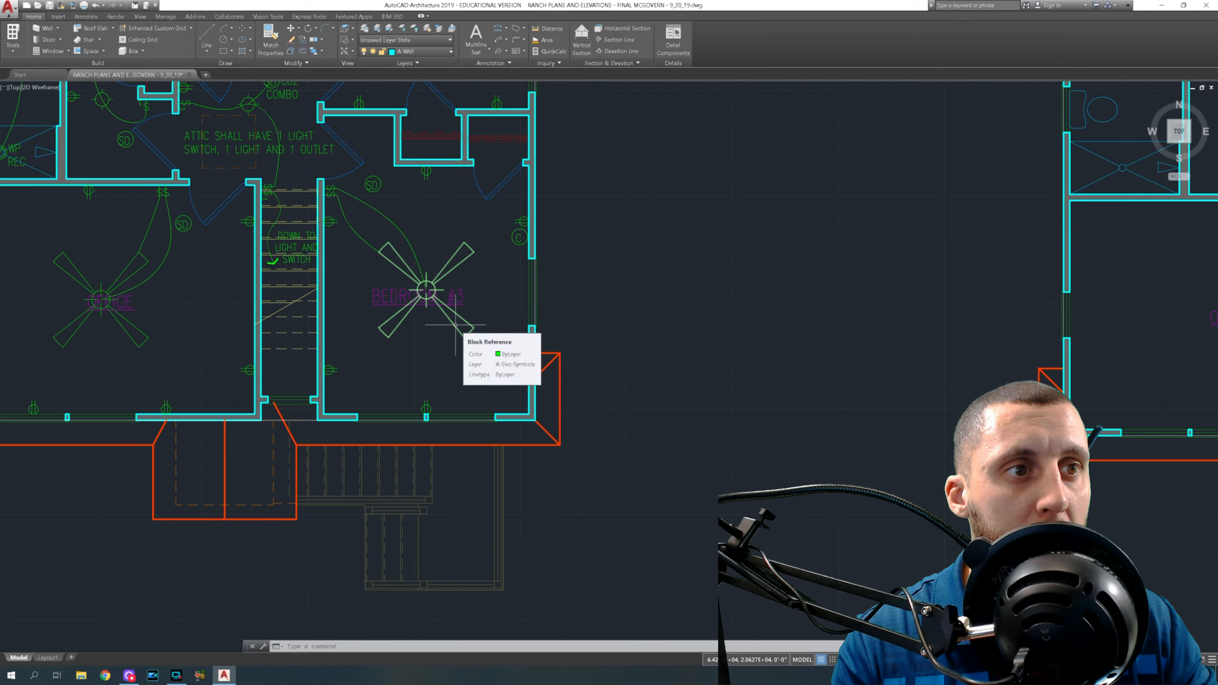
scroll(432, 300, "up", 4)
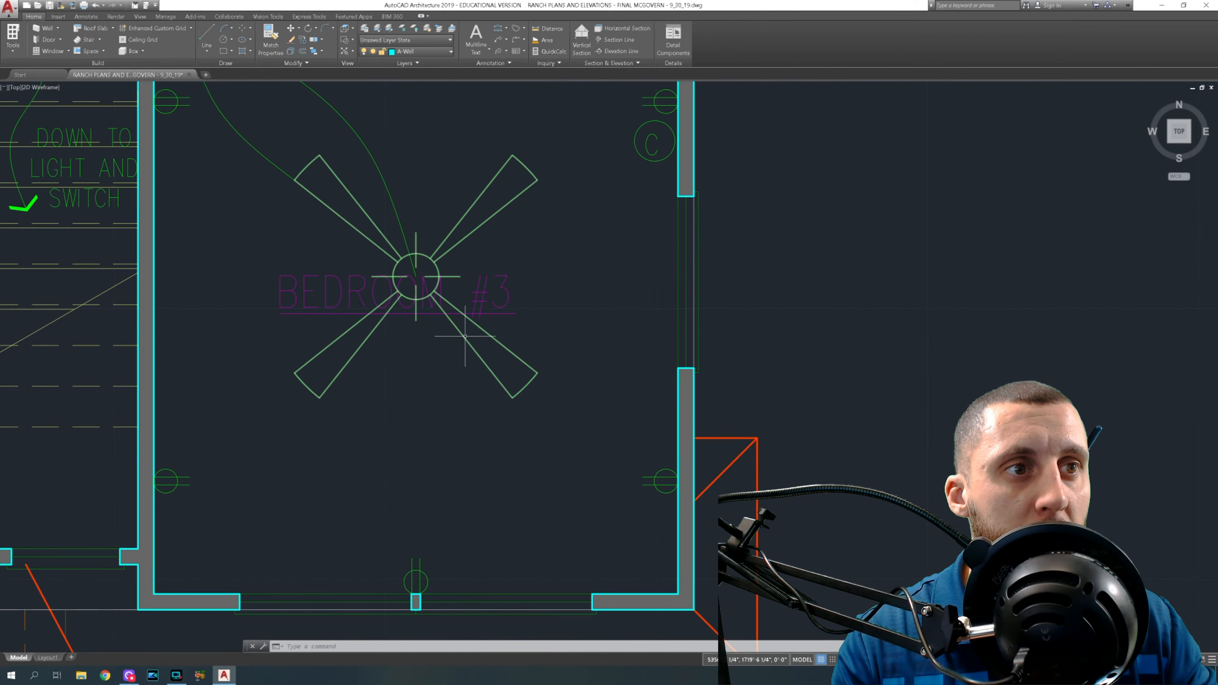
scroll(497, 362, "down", 4)
middle_click_drag(494, 374, 454, 366)
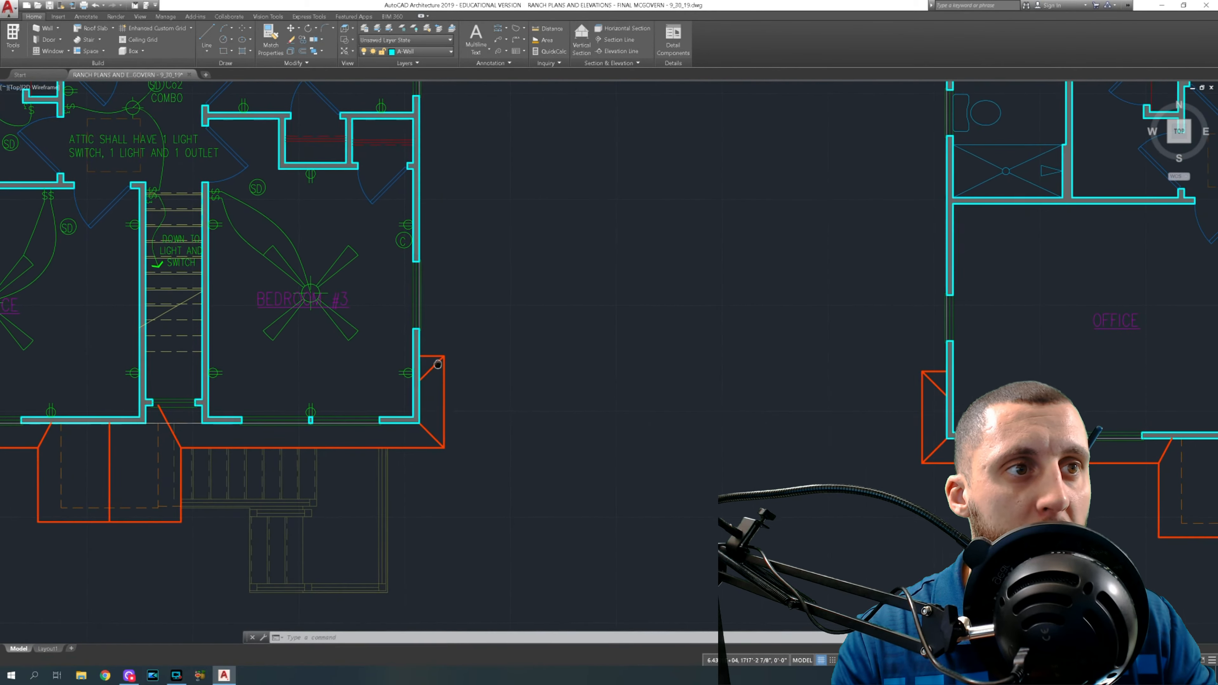
Draw a circle with a 3-inch radius in the empty area between the two floor plans.
left_click(222, 41)
left_click(613, 282)
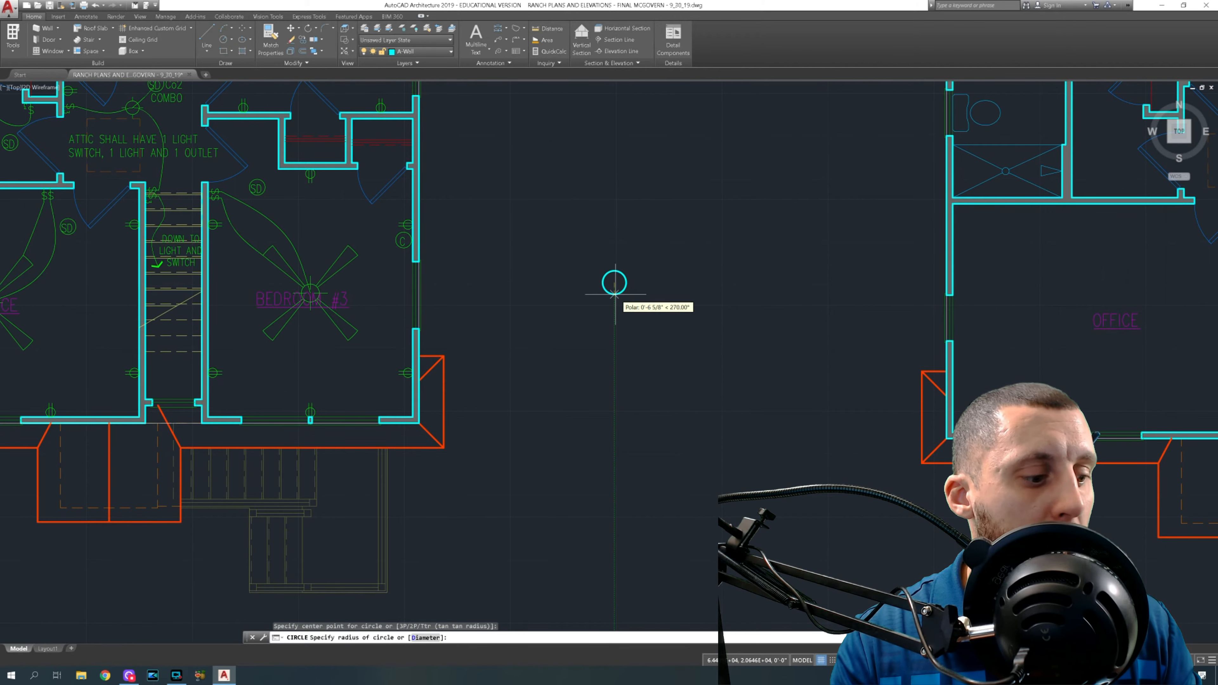
type("3")
key("Return")
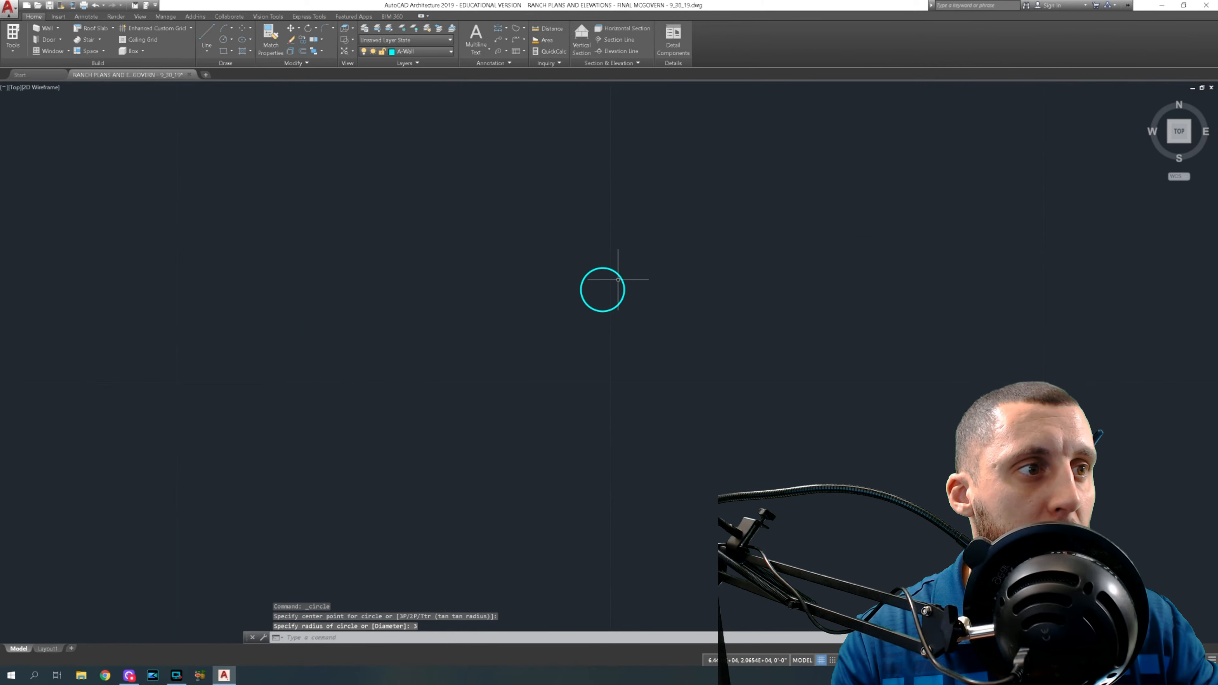
Draw a 10-inch horizontal line from the circle's right quadrant leftward through its center.
scroll(619, 273, "up", 10)
left_click(207, 34)
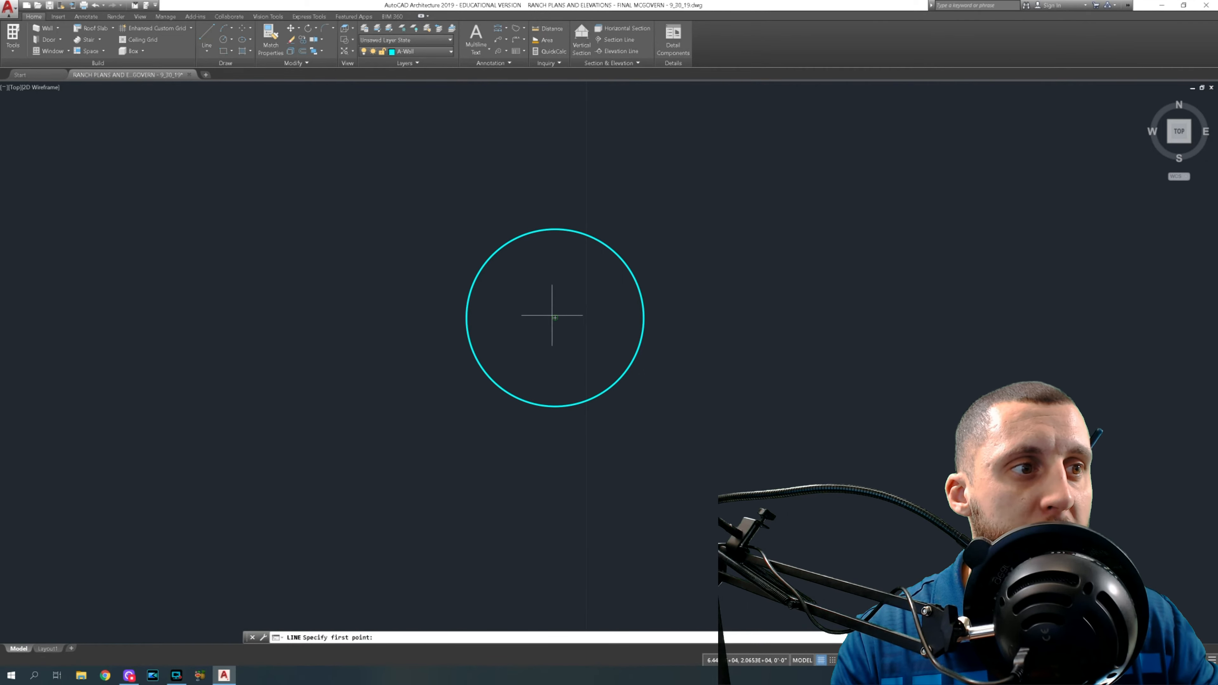
left_click(644, 317)
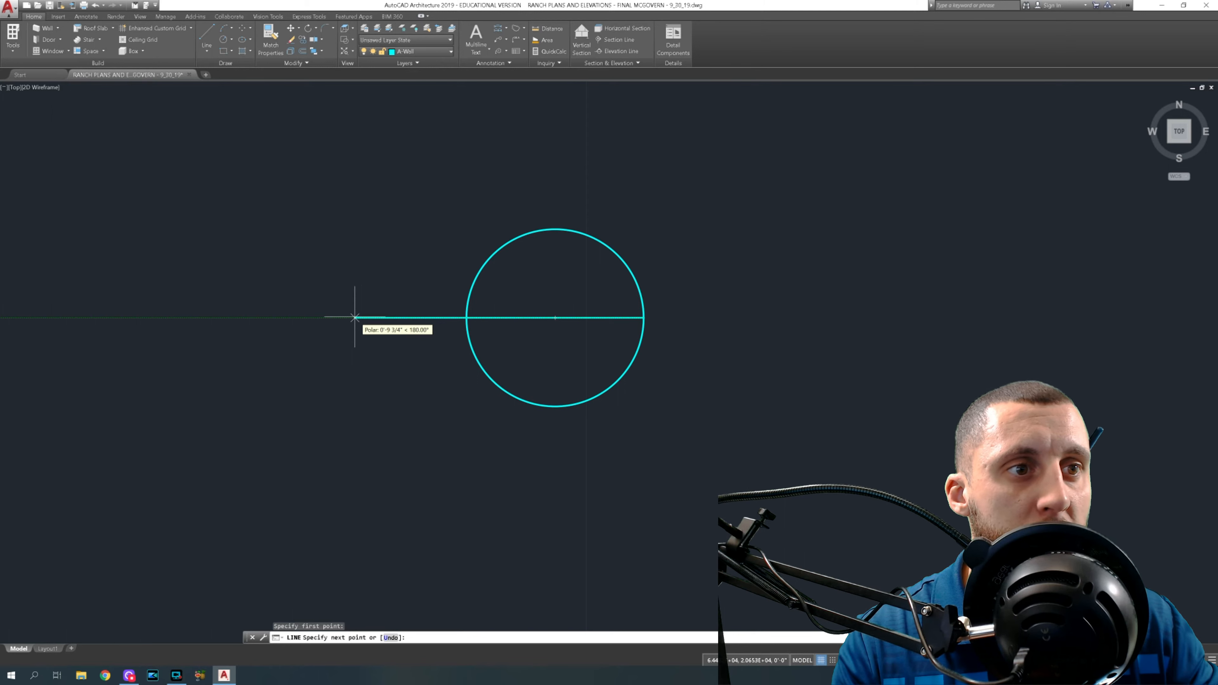
type("10")
key("Return")
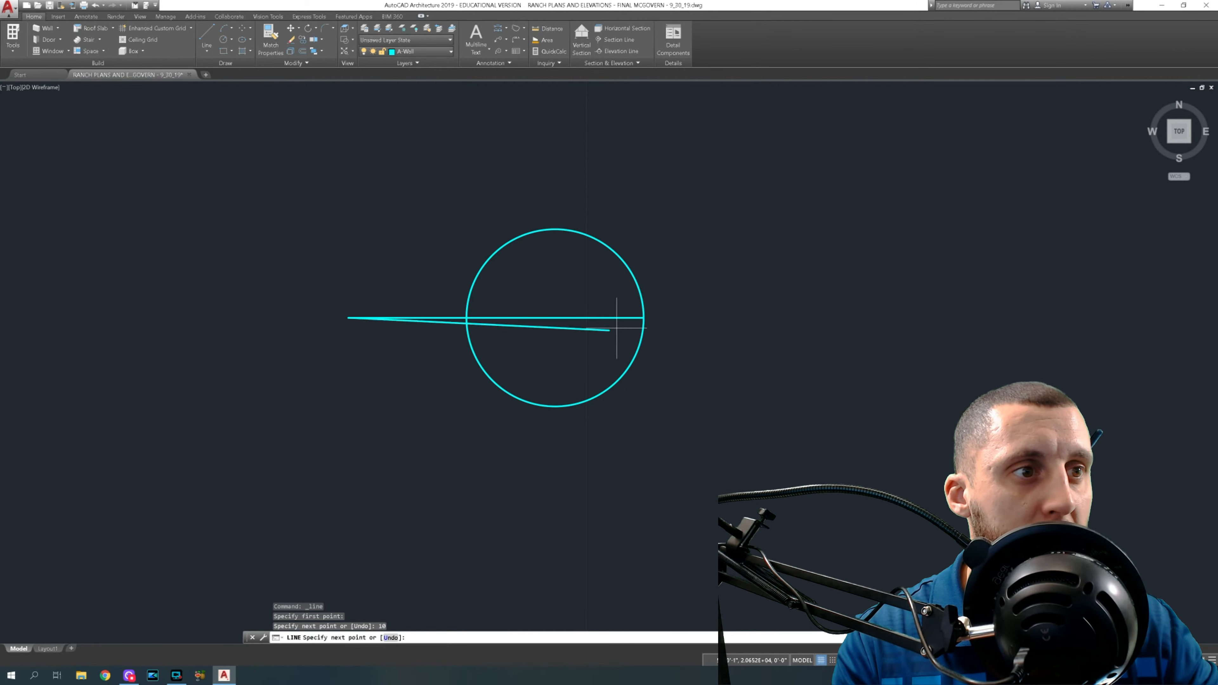
key("Escape")
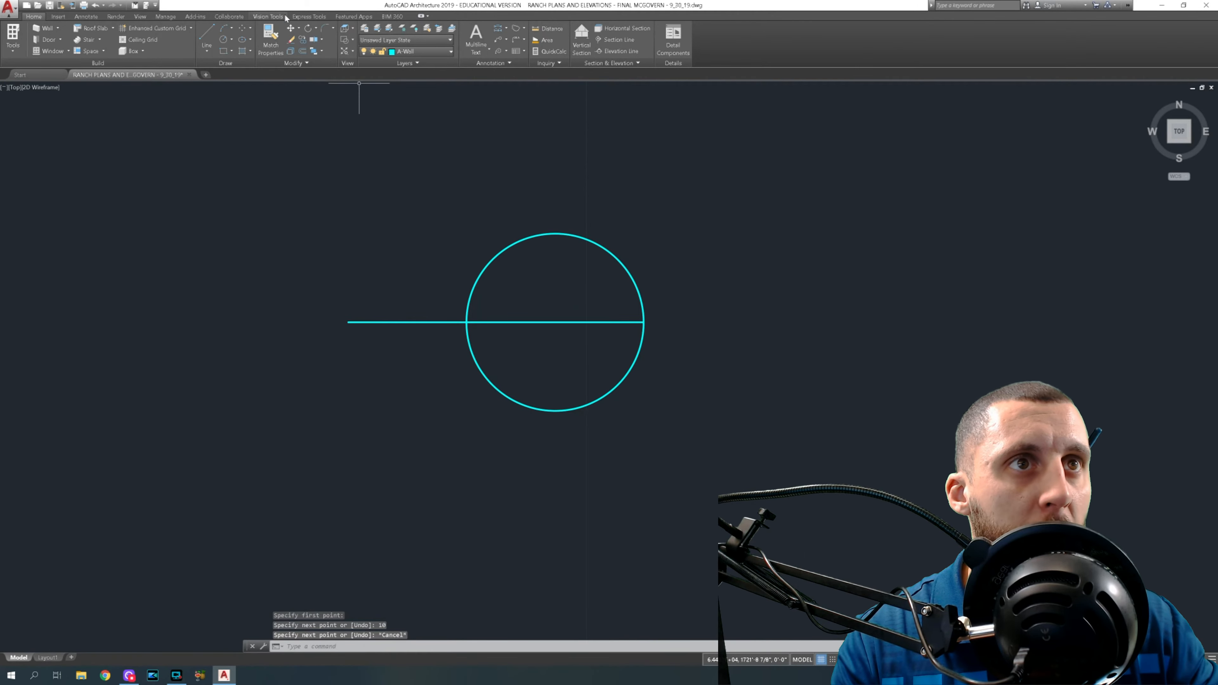
Offset the horizontal line 7/8 inch above and below itself.
left_click(301, 51)
type("7/8")
key("Return")
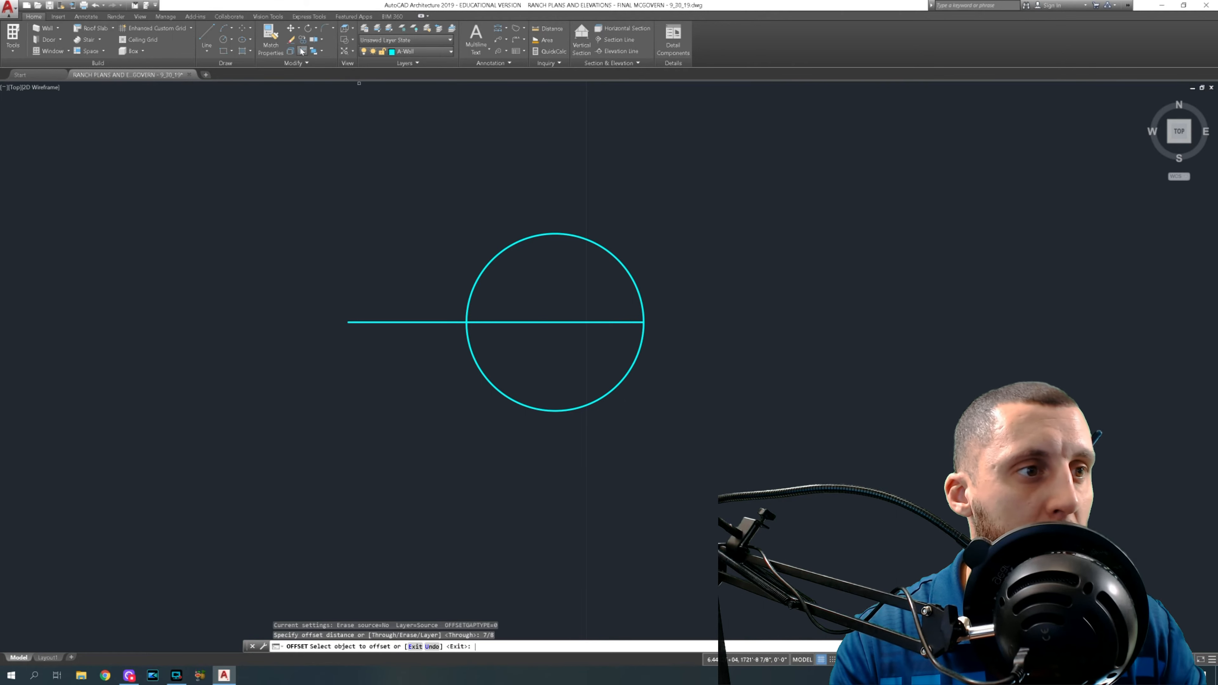
left_click(527, 323)
left_click(523, 309)
left_click(523, 321)
left_click(524, 339)
key("Escape")
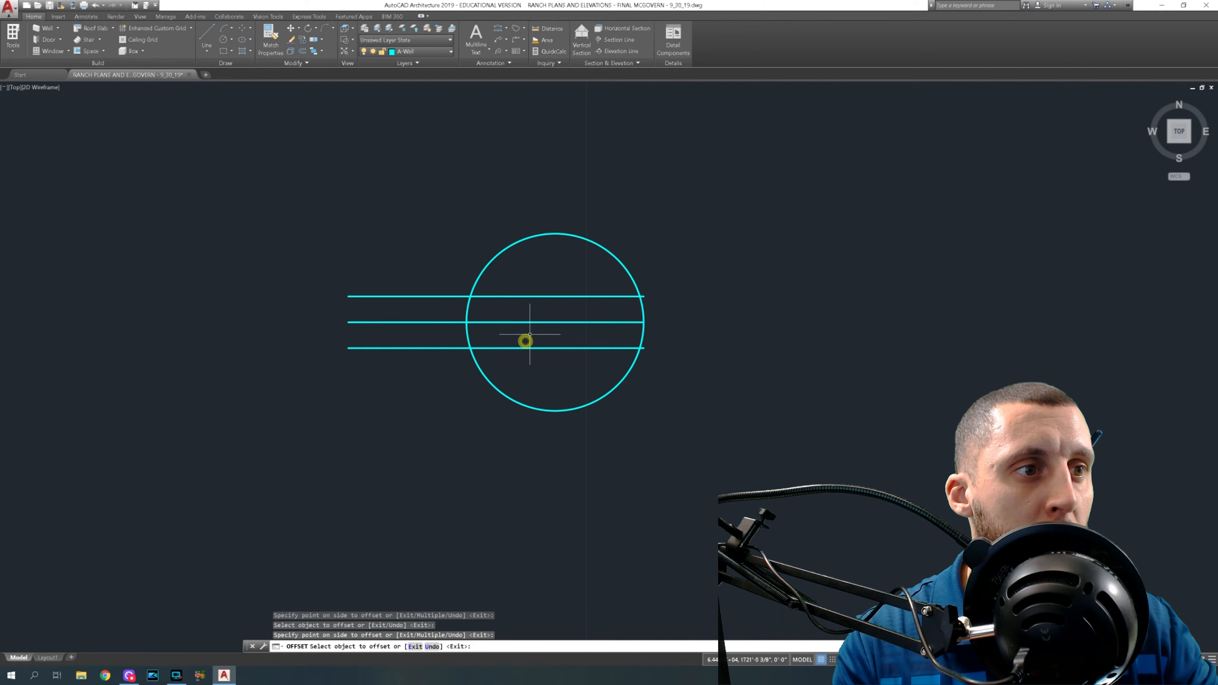
Delete the original center line between the two offset lines.
left_click(530, 333)
left_click(528, 318)
key("Delete")
Trim the short ends of both parallel lines that overhang the circle's right side.
scroll(528, 319, "down", 4)
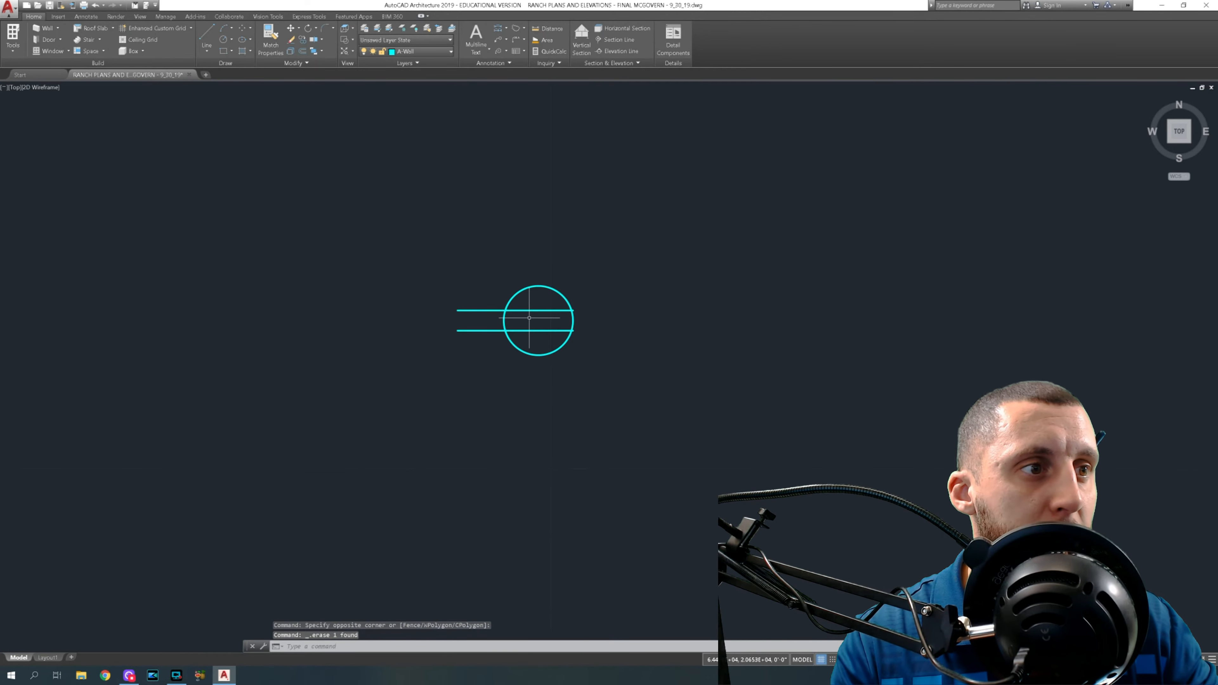
scroll(564, 312, "up", 8)
type("tr")
key("Return")
key("Return")
left_click(622, 295)
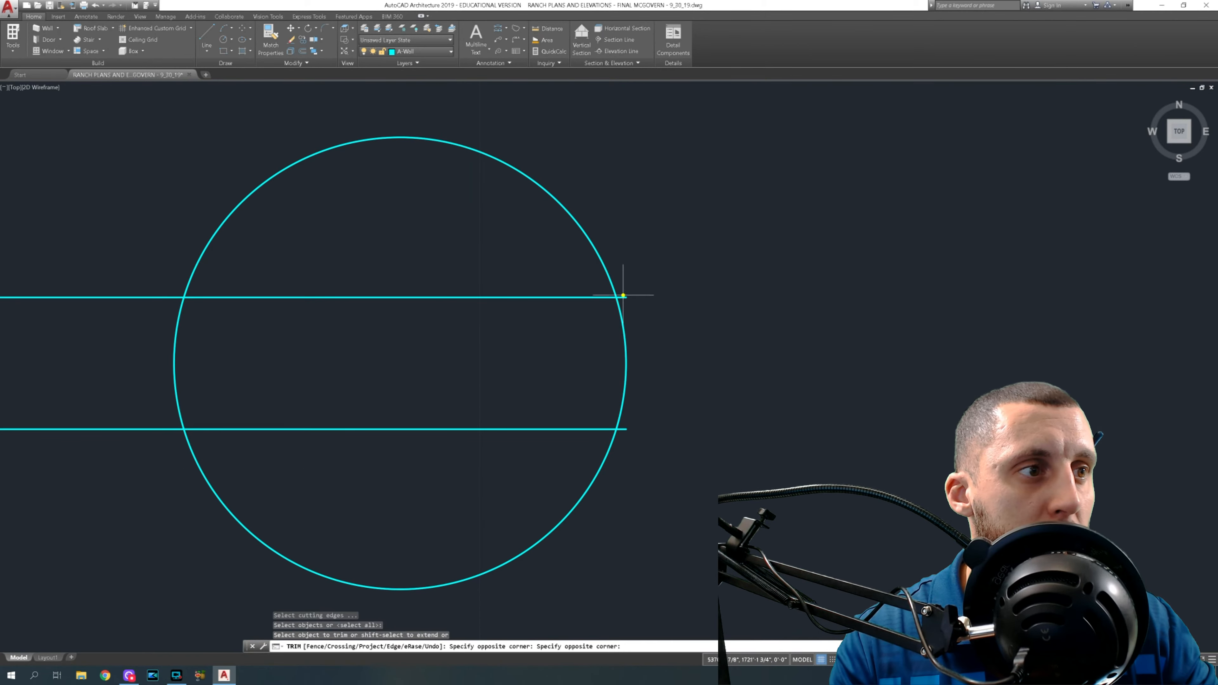
left_click(619, 303)
left_click(624, 430)
scroll(625, 431, "down", 4)
key("Escape")
Stretch the left ends of both parallel lines 2 inches toward the circle.
left_click(356, 346)
left_click(320, 462)
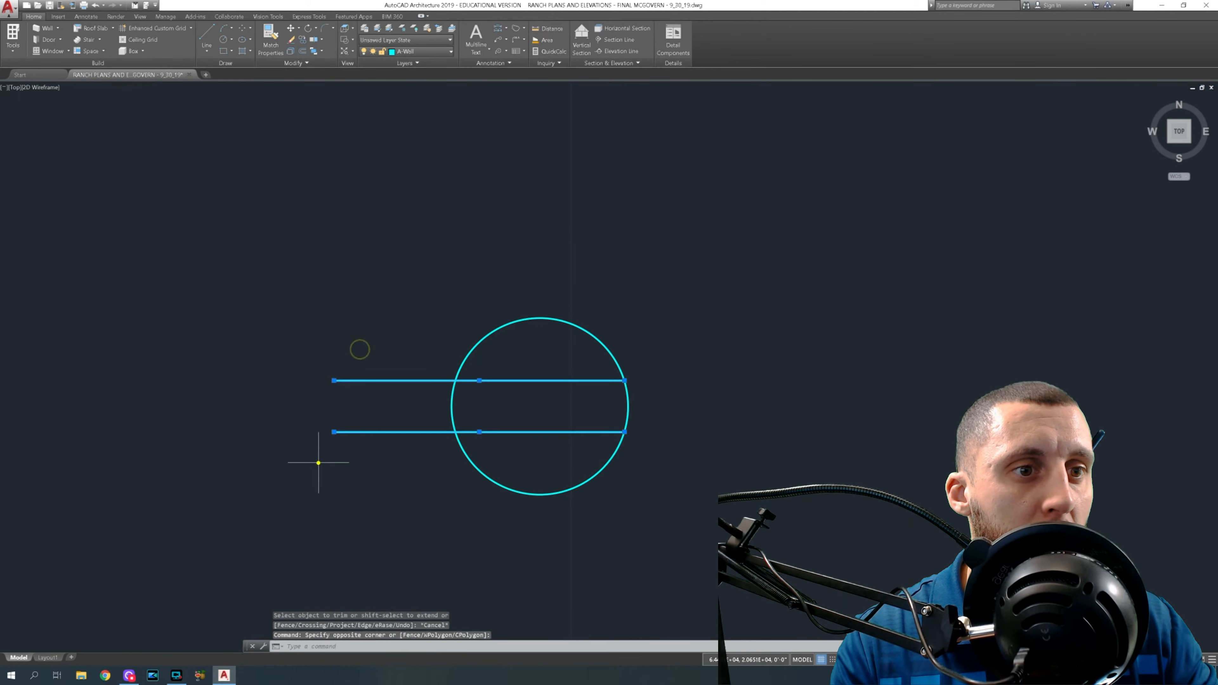
type("s")
key("Return")
left_click(334, 464)
type("2")
key("Return")
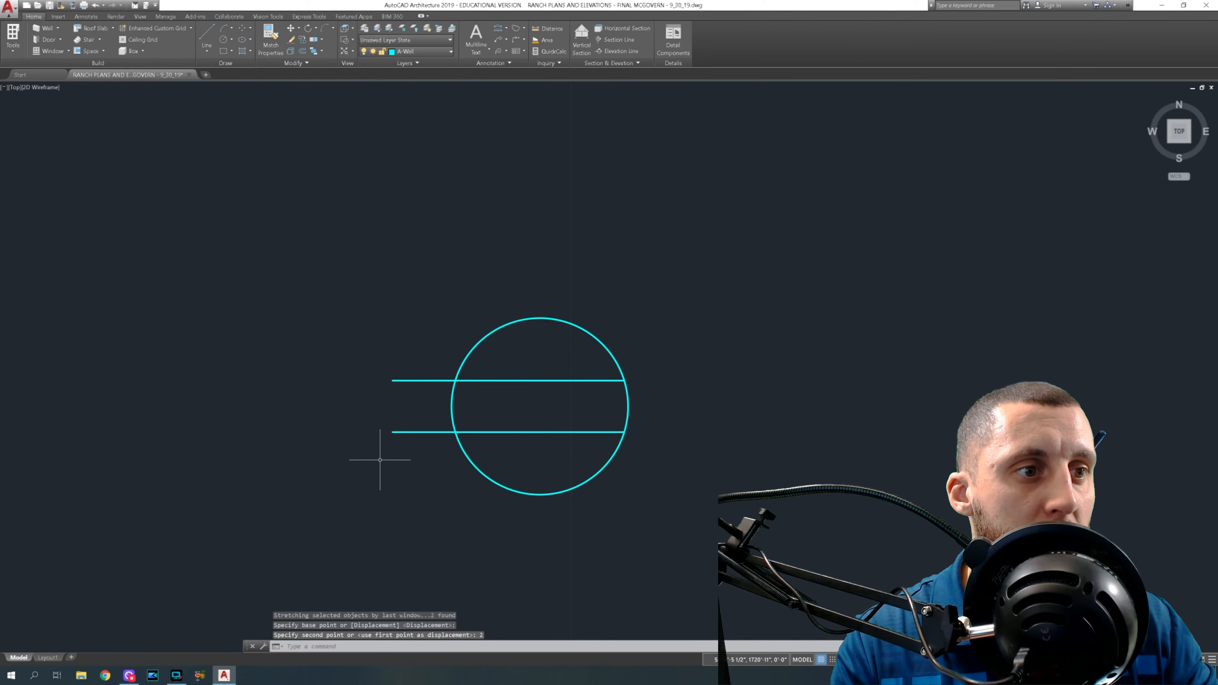
Stretch the left ends of both parallel lines 1 inch away from the circle.
left_click(416, 451)
left_click(361, 357)
type("s")
key("Return")
left_click(379, 344)
type("1")
key("Return")
Match the properties of the new outlet symbol's circle and lines to the circled C symbol in Bedroom #3.
scroll(420, 388, "down", 3)
scroll(407, 349, "down", 3)
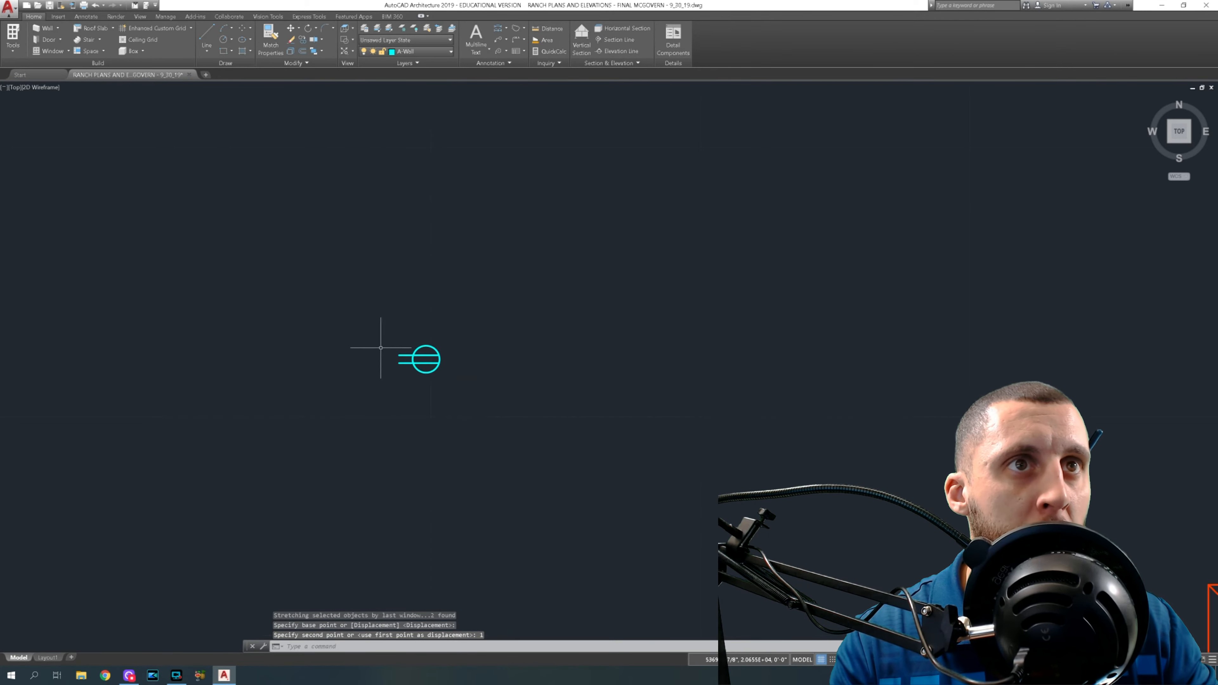
middle_click_drag(407, 348, 565, 299)
left_click(275, 44)
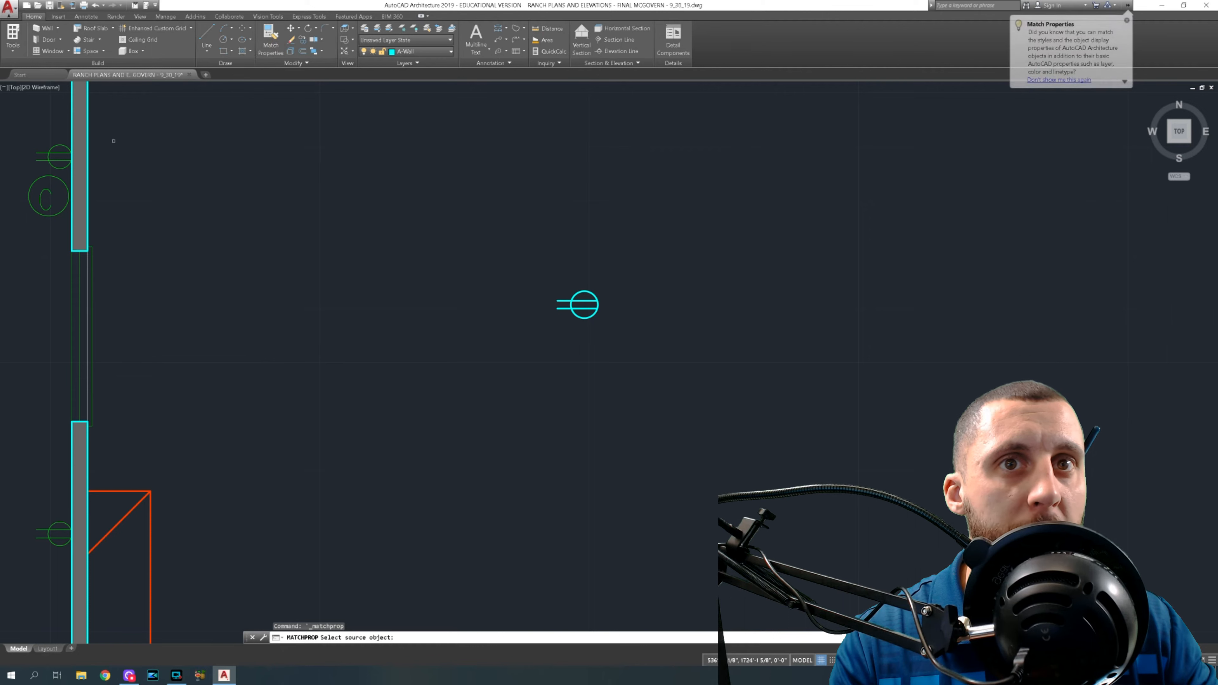
left_click(64, 182)
left_click(609, 280)
left_click(552, 337)
key("Escape")
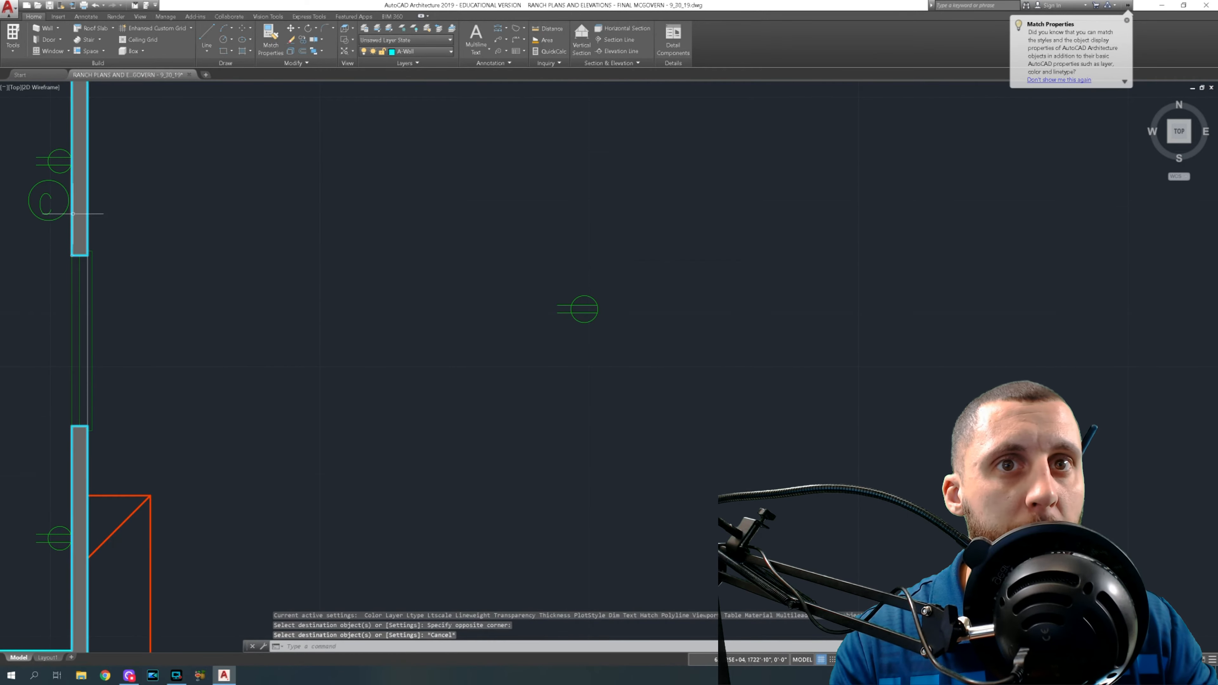
Make the layer of the circled C symbol in Bedroom #3 the current layer.
left_click(451, 28)
left_click(51, 182)
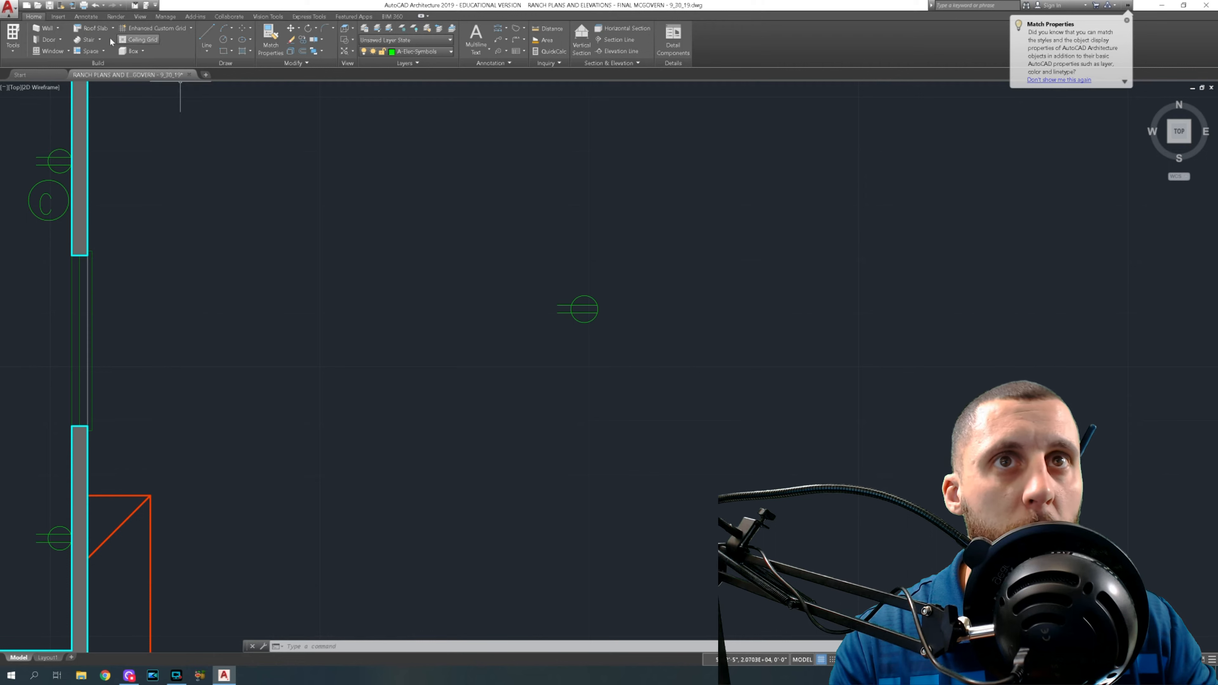
Define the new outlet symbol's circle and two lines as a block named OUTLET2.
left_click(58, 17)
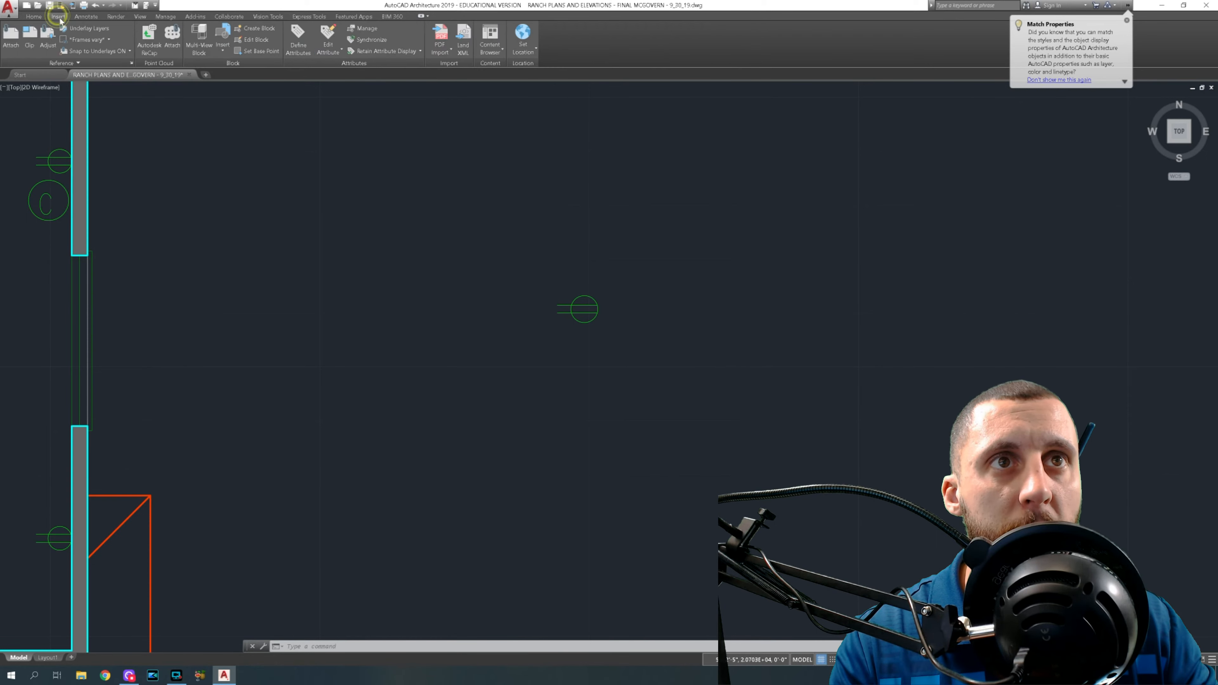
left_click(262, 29)
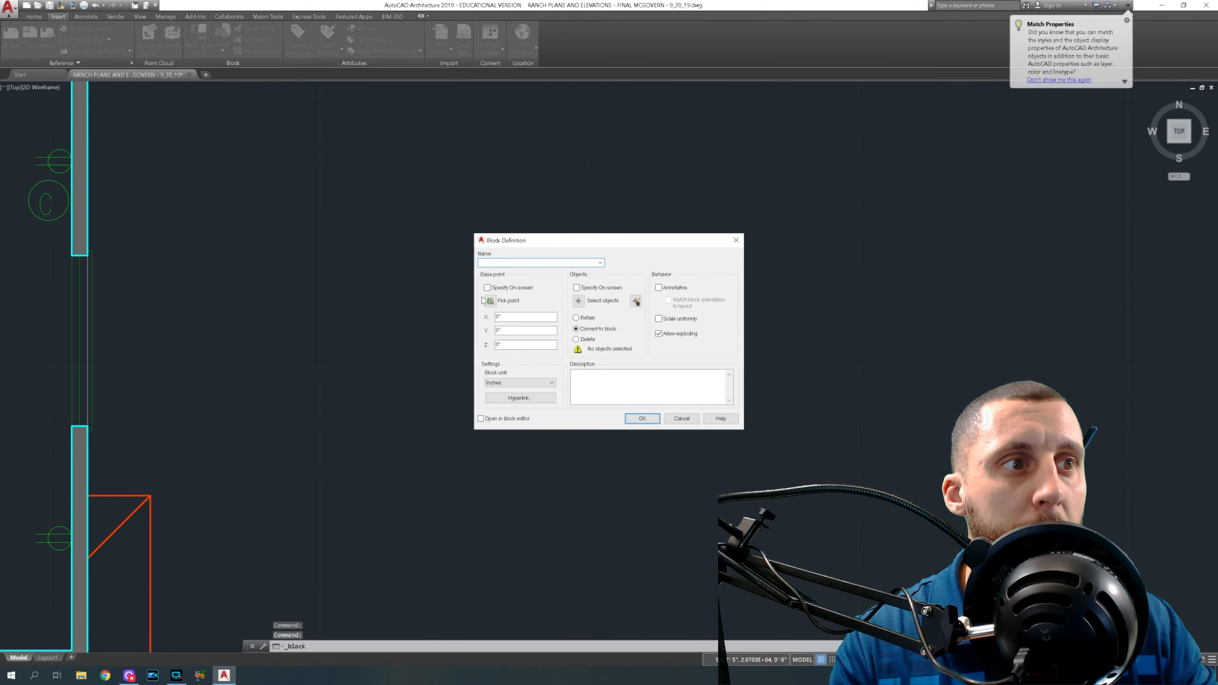
type("OUT")
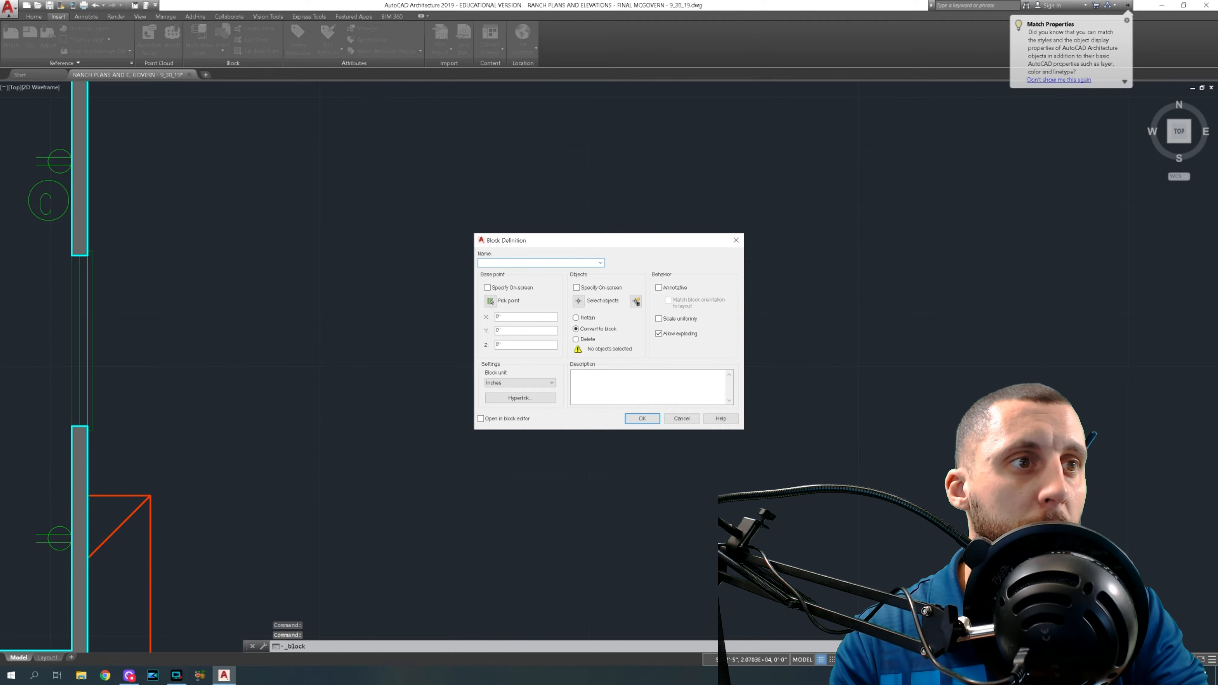
type("LET2")
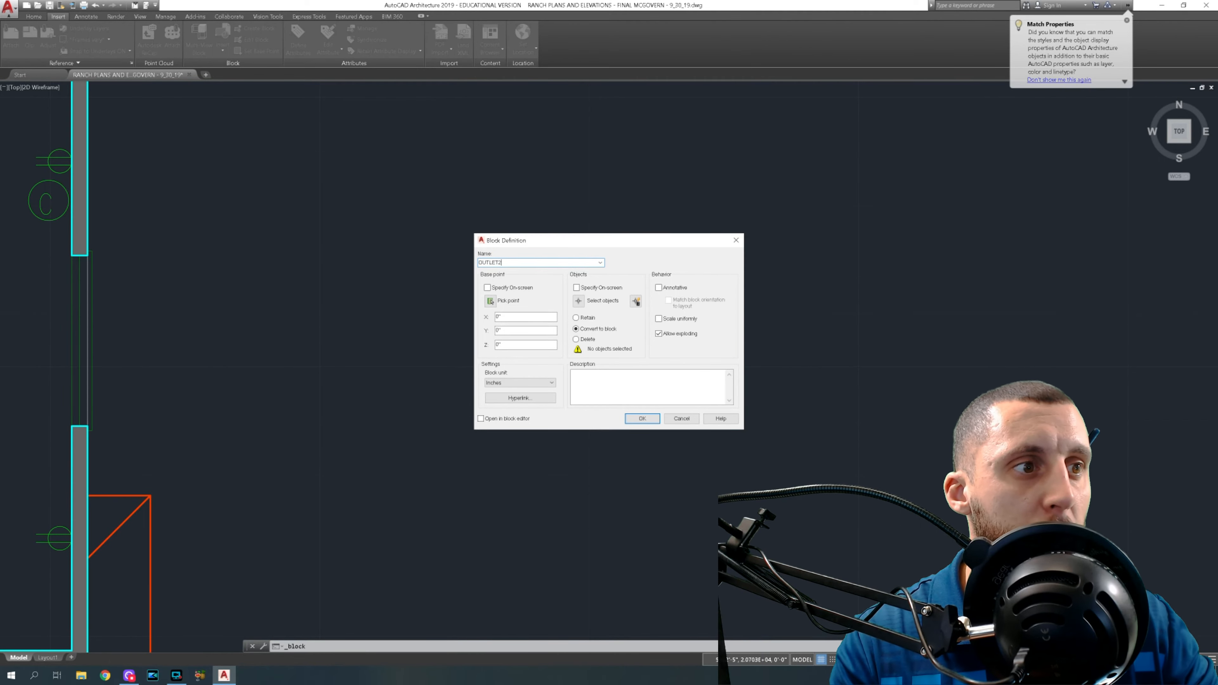
left_click(642, 419)
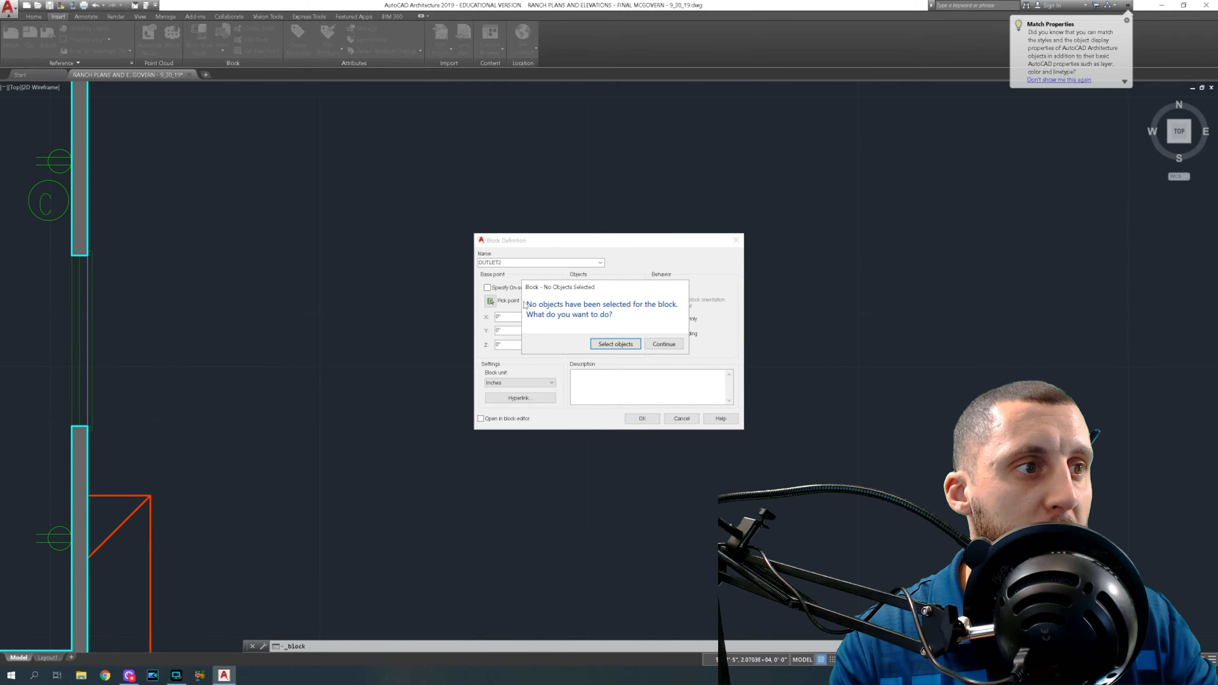
left_click(623, 349)
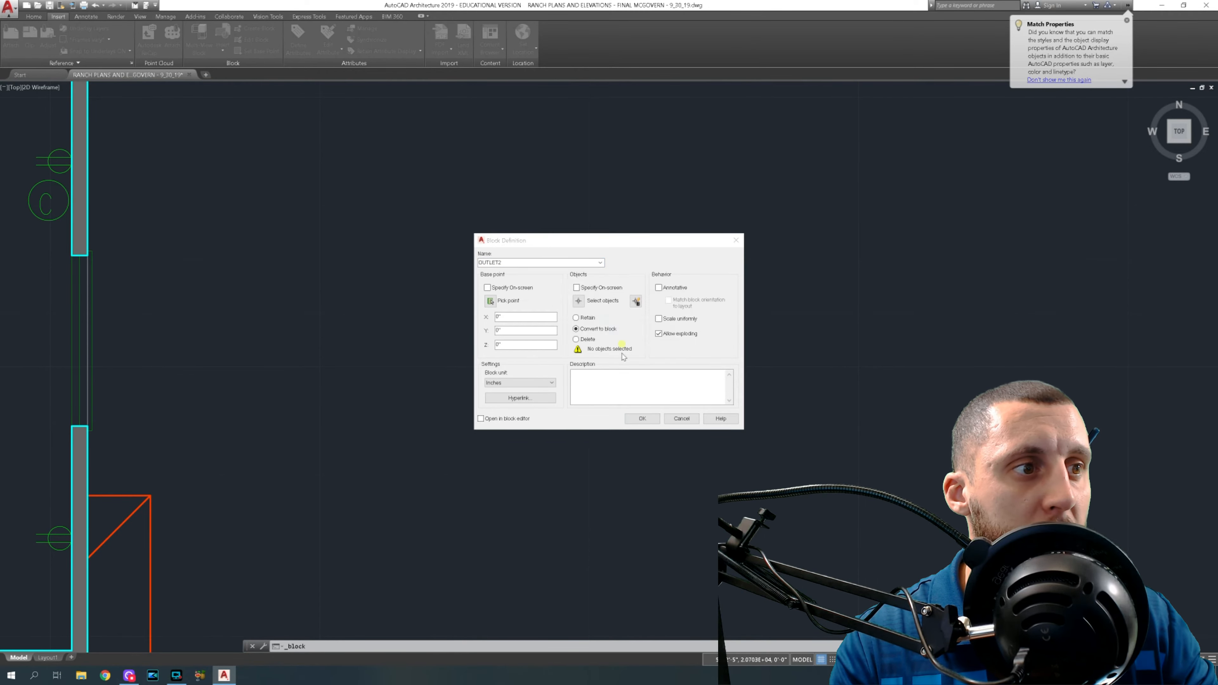
left_click(530, 272)
left_click(636, 346)
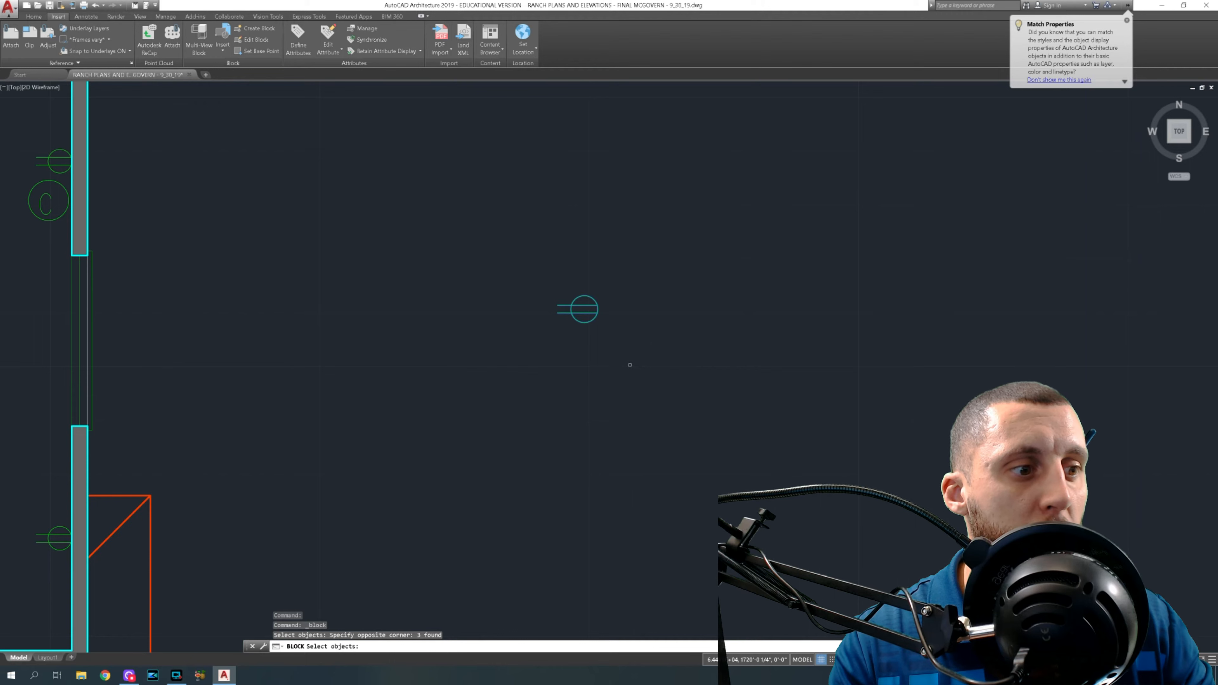
key("Return")
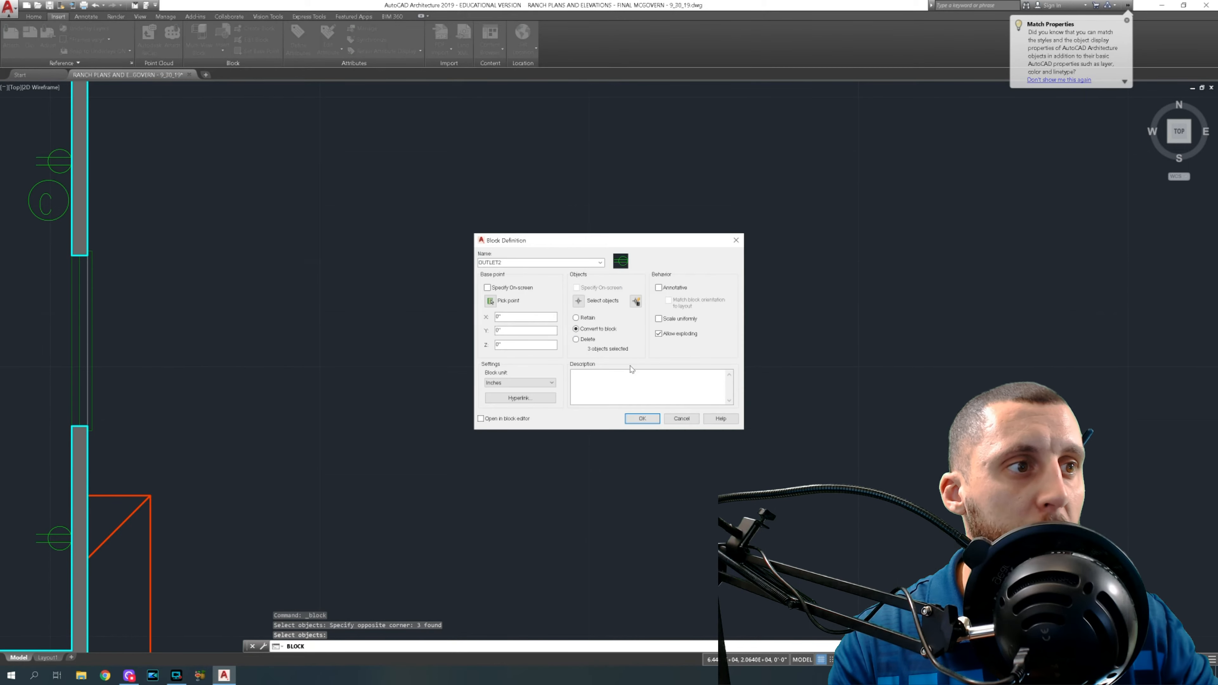
left_click(643, 419)
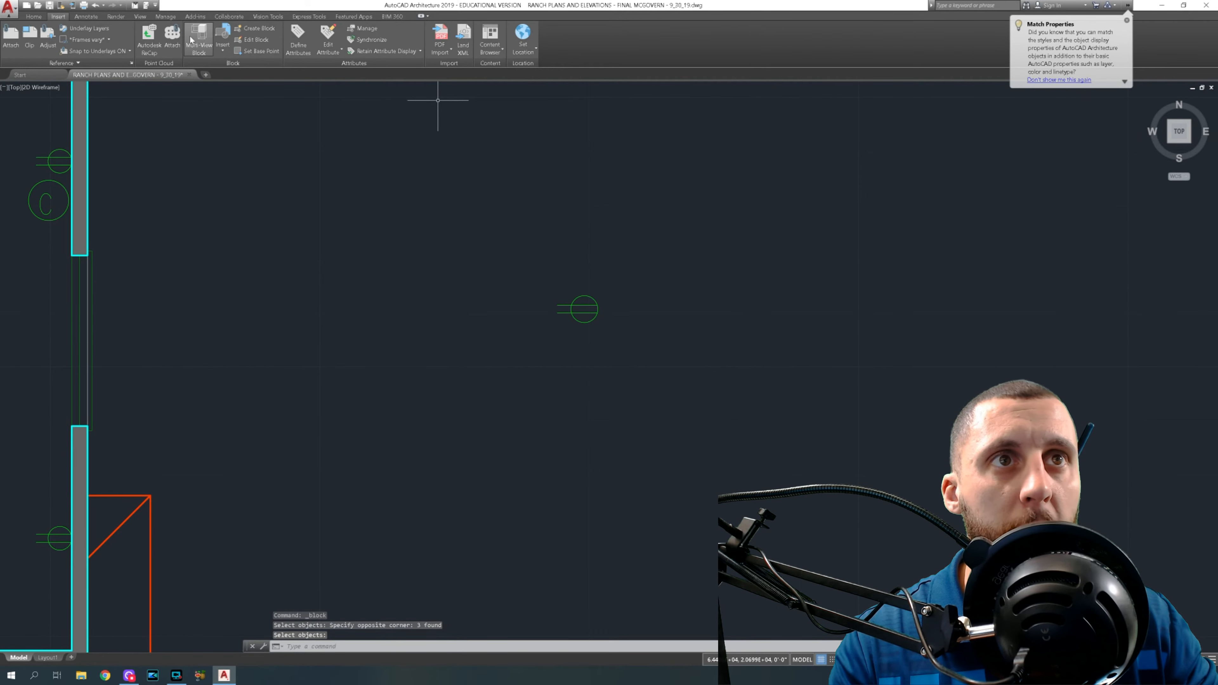
left_click(227, 51)
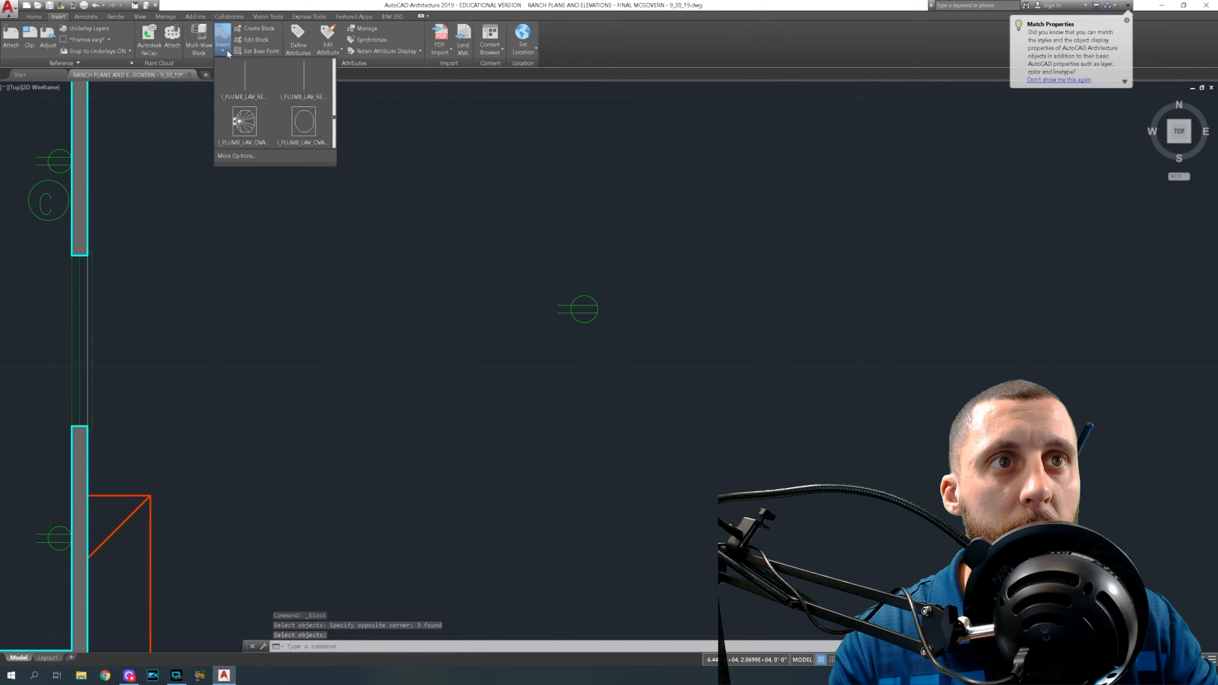
scroll(285, 93, "up", 5)
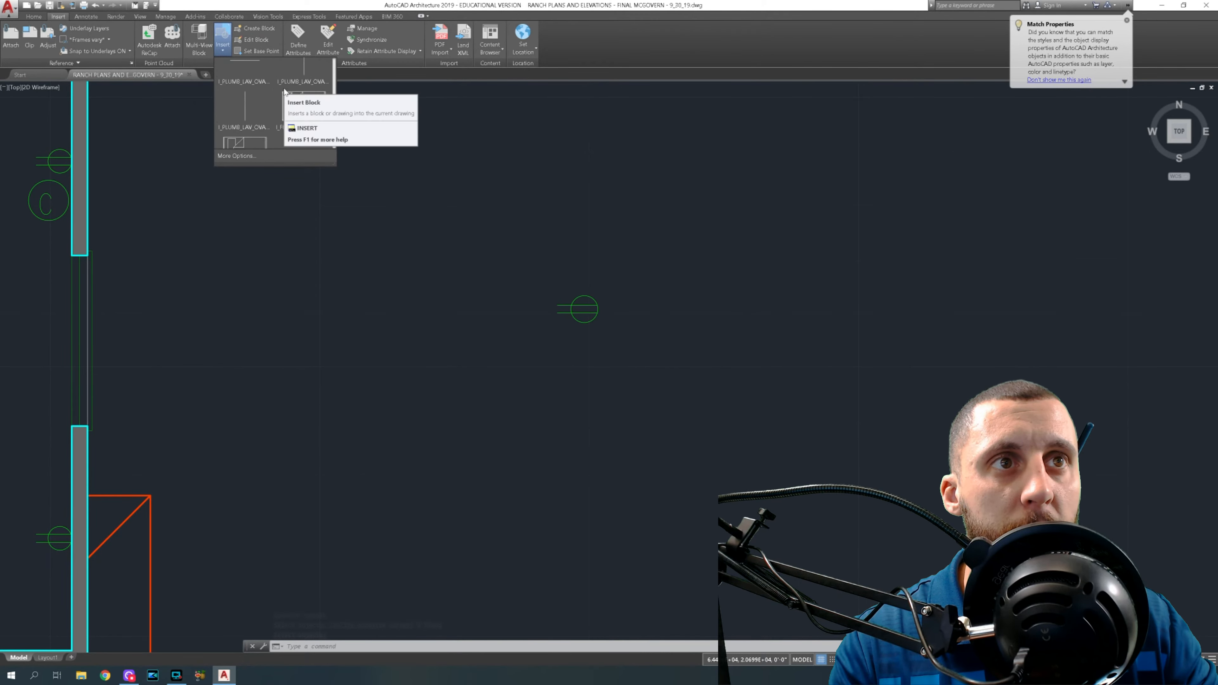
scroll(284, 98, "down", 4)
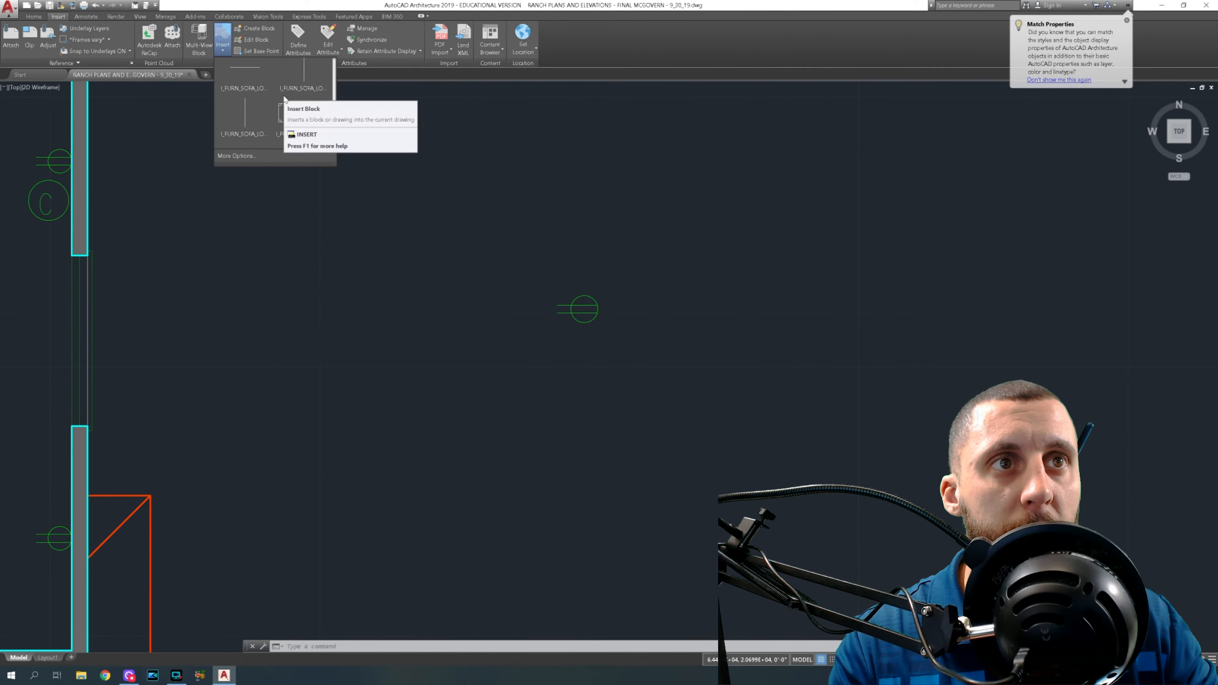
left_click(236, 156)
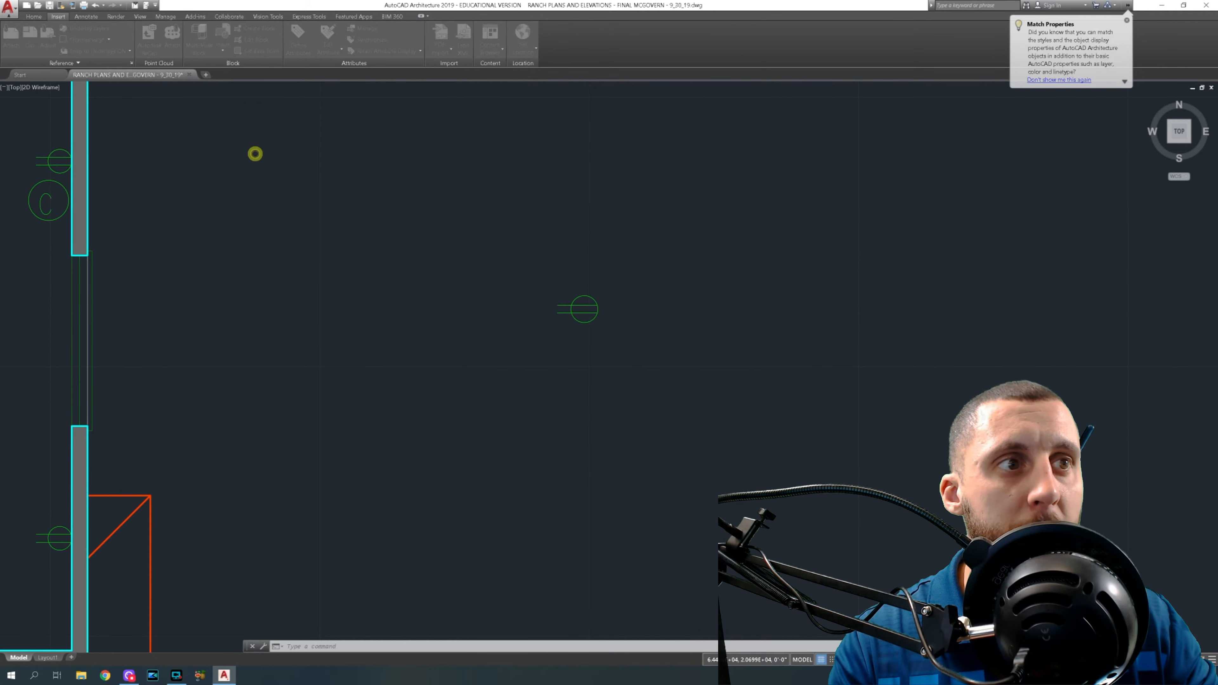
type("fa")
key("BackSpace")
key("BackSpace")
key("BackSpace")
type("OUTLET2")
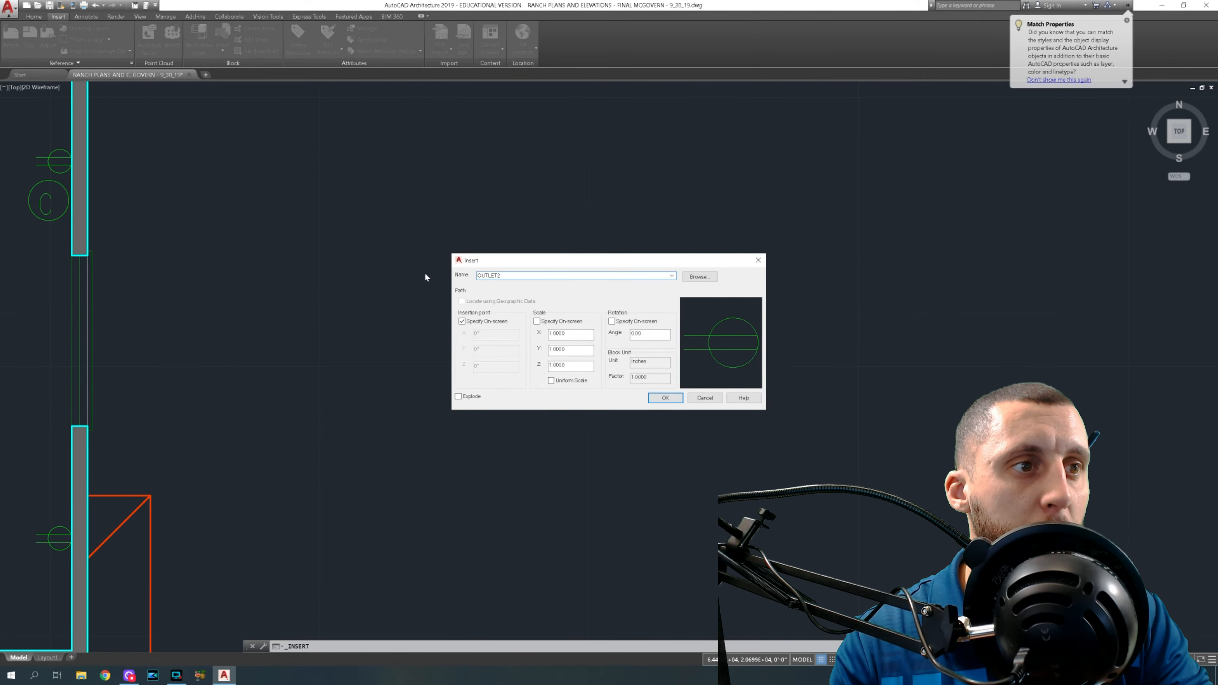
left_click(665, 397)
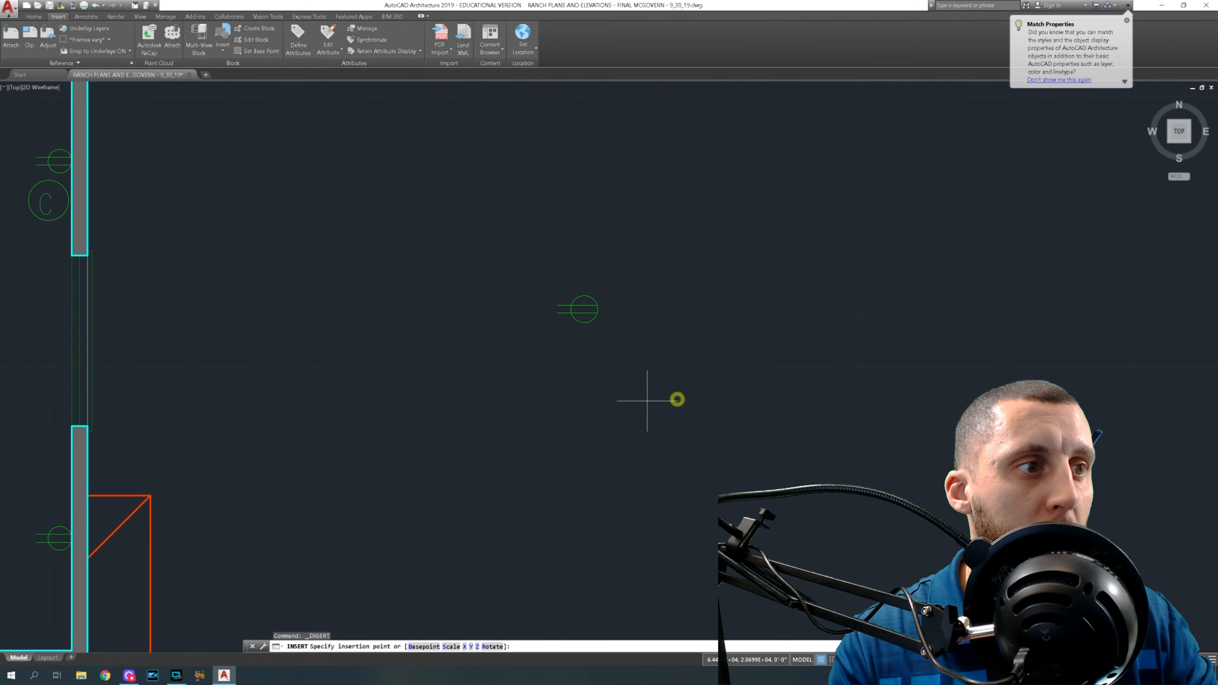
scroll(459, 316, "down", 6)
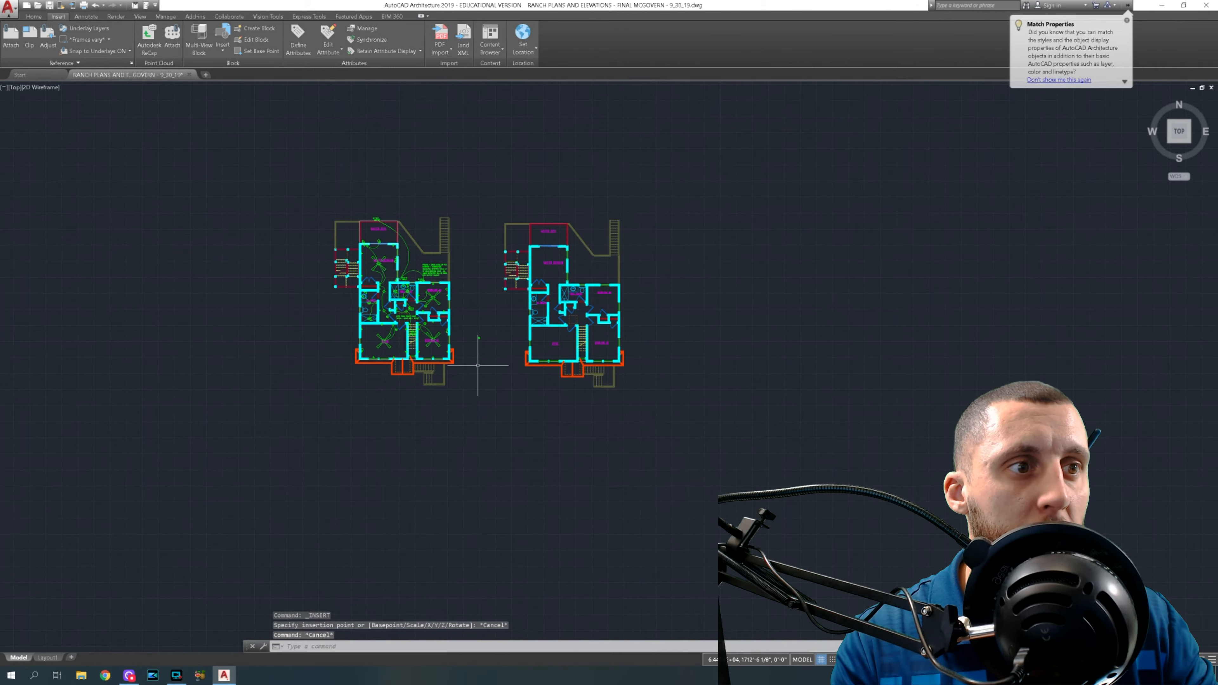
key("Escape")
Try to insert the OUTLET2 block at a freely picked point near the floor plans.
left_click(221, 46)
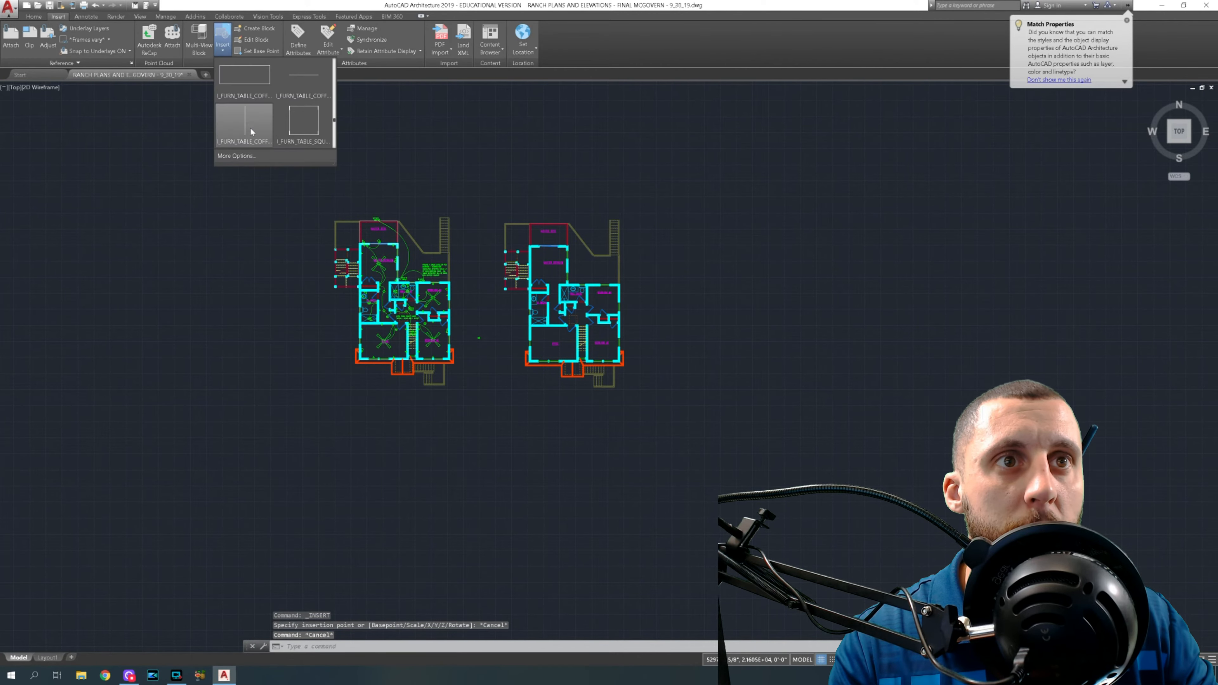
left_click(266, 154)
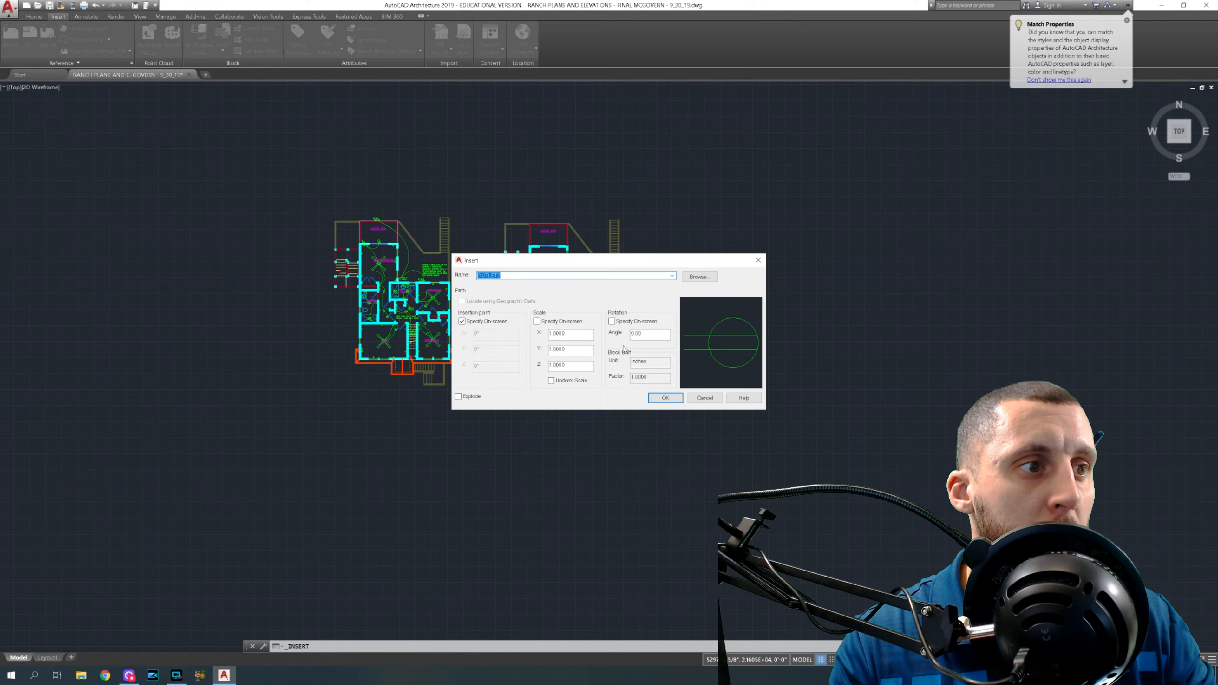
left_click(665, 397)
scroll(499, 340, "up", 5)
scroll(454, 324, "down", 10)
left_click(527, 347)
middle_click(530, 364)
middle_click(530, 364)
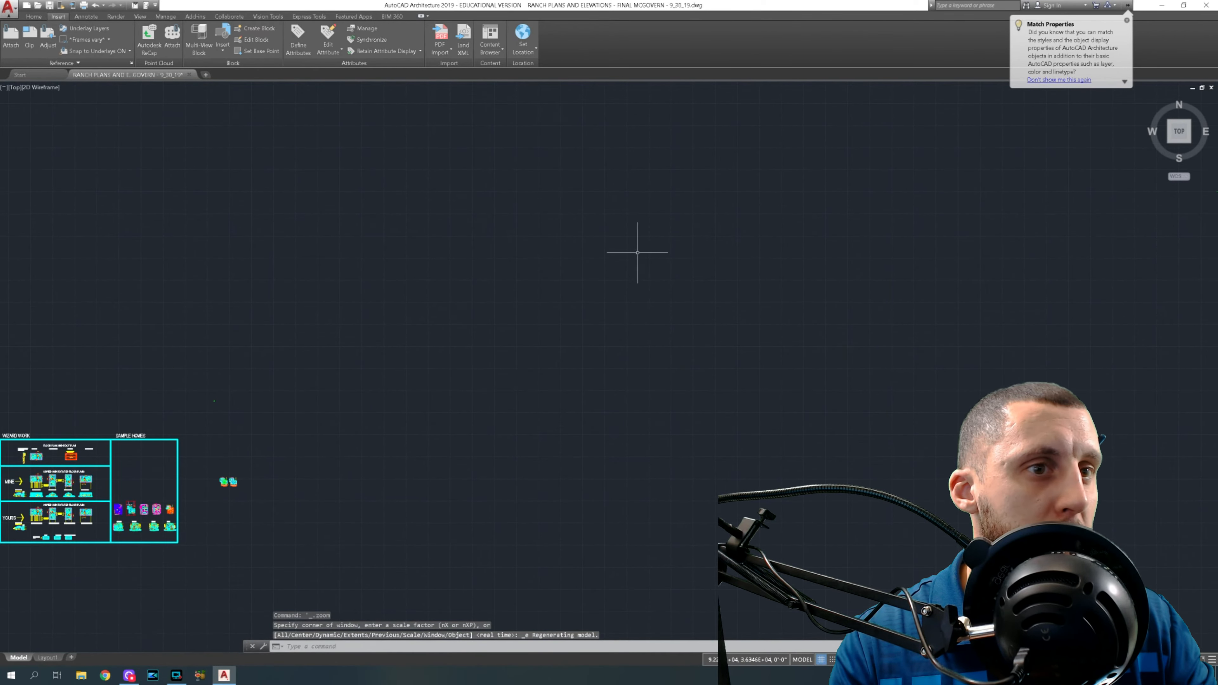
Delete the stray ceiling fan symbol lying in empty space above the two floor plans.
scroll(207, 379, "up", 8)
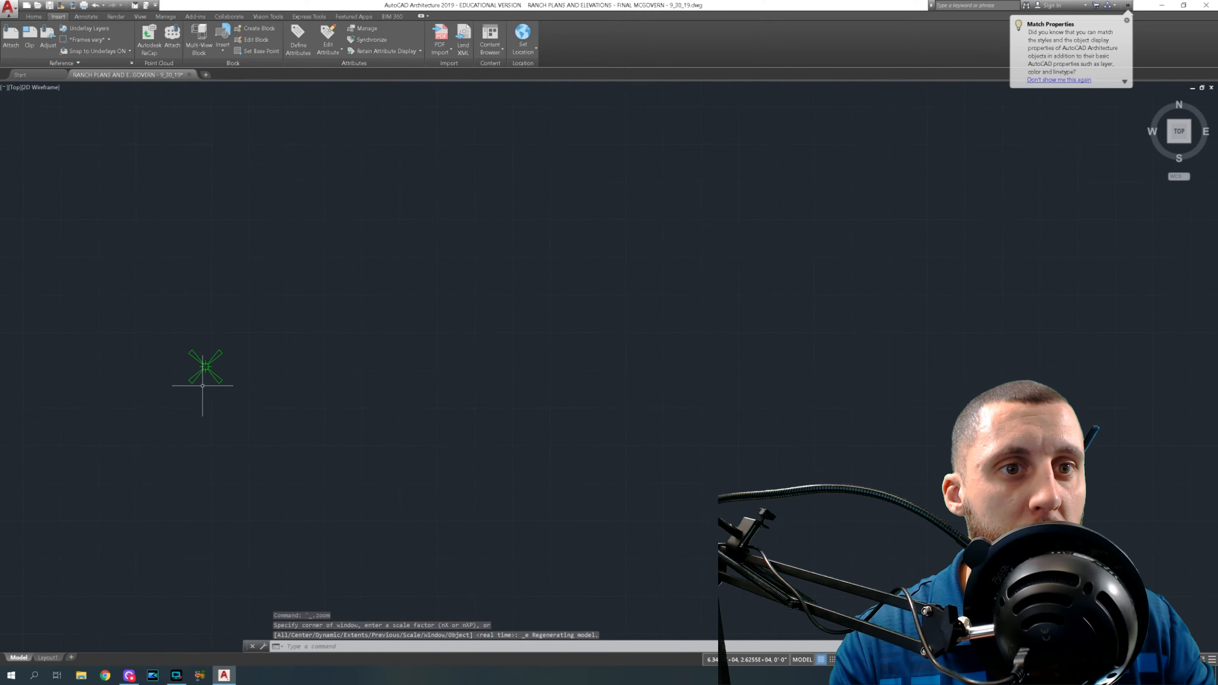
left_click(243, 346)
left_click(197, 414)
key("Delete")
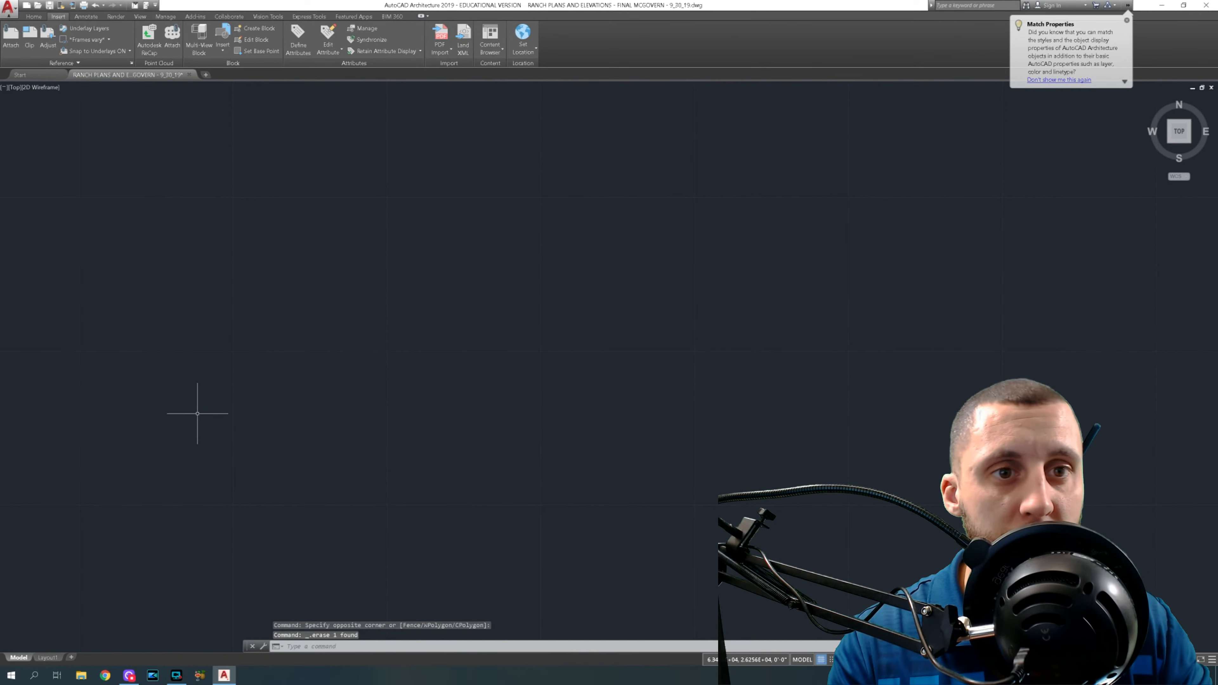
Find and delete the stray outlet block inserted far away from the floor plans.
scroll(305, 303, "down", 5)
scroll(308, 303, "down", 5)
middle_click(311, 301)
middle_click(311, 302)
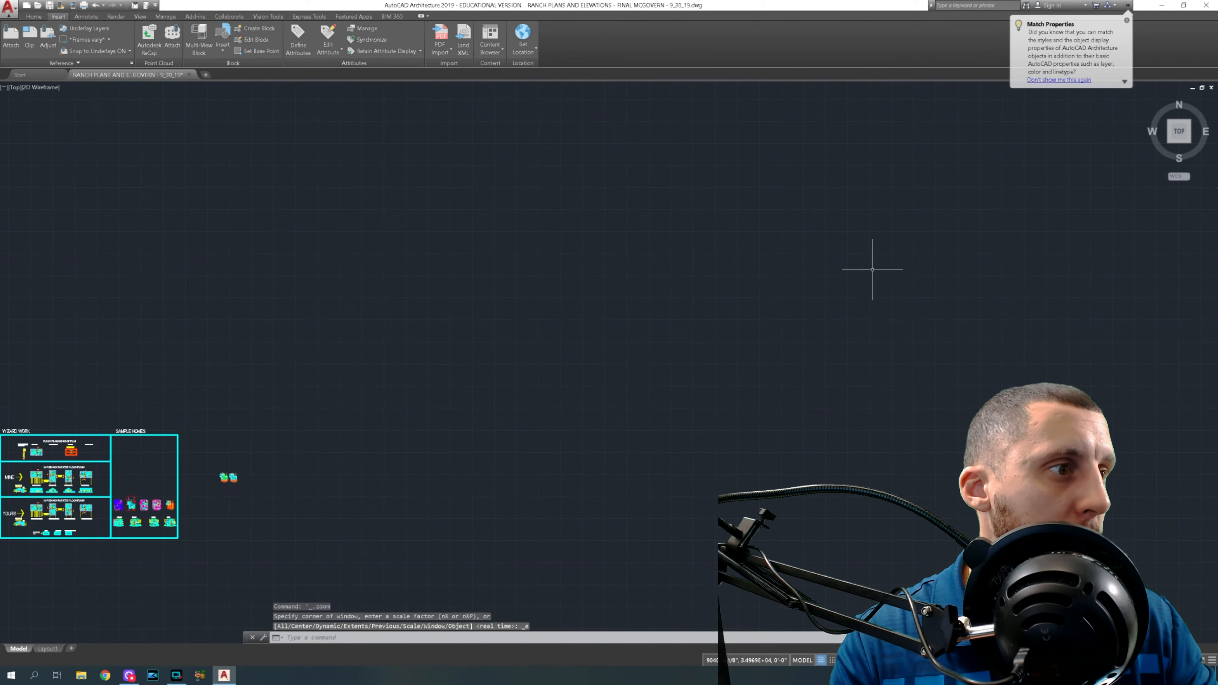
scroll(715, 288, "down", 4)
left_click(462, 138)
left_click(579, 225)
left_click(529, 155)
left_click(1096, 555)
scroll(874, 273, "up", 3)
scroll(837, 274, "up", 8)
left_click(753, 200)
left_click(708, 241)
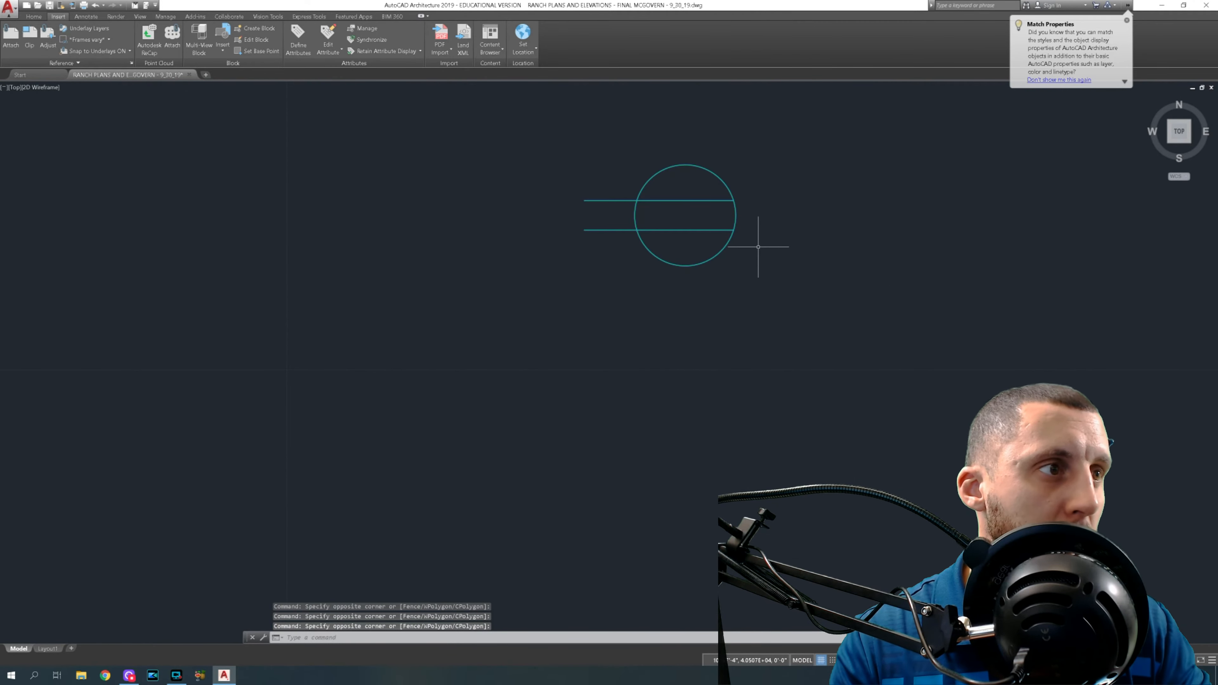
key("Delete")
Copy the $ switch symbol nearest the office door in the electrical plan into the clean plan's office, beside the door.
scroll(603, 299, "down", 10)
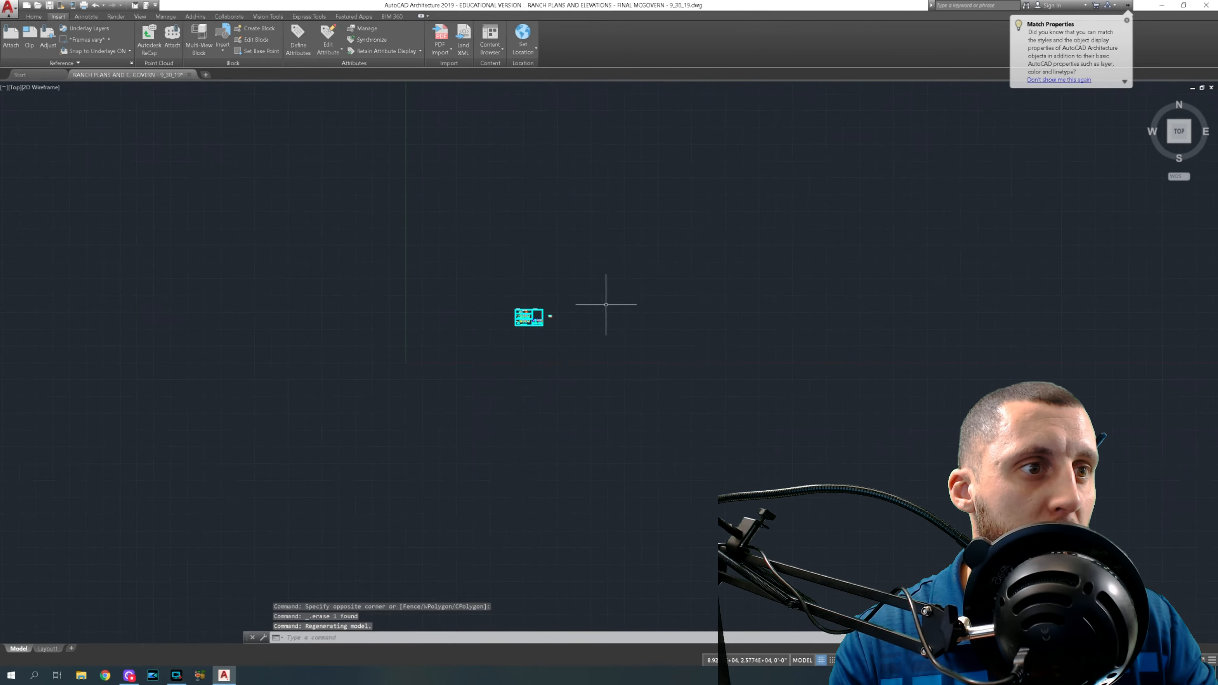
scroll(599, 278, "up", 3)
scroll(596, 287, "up", 15)
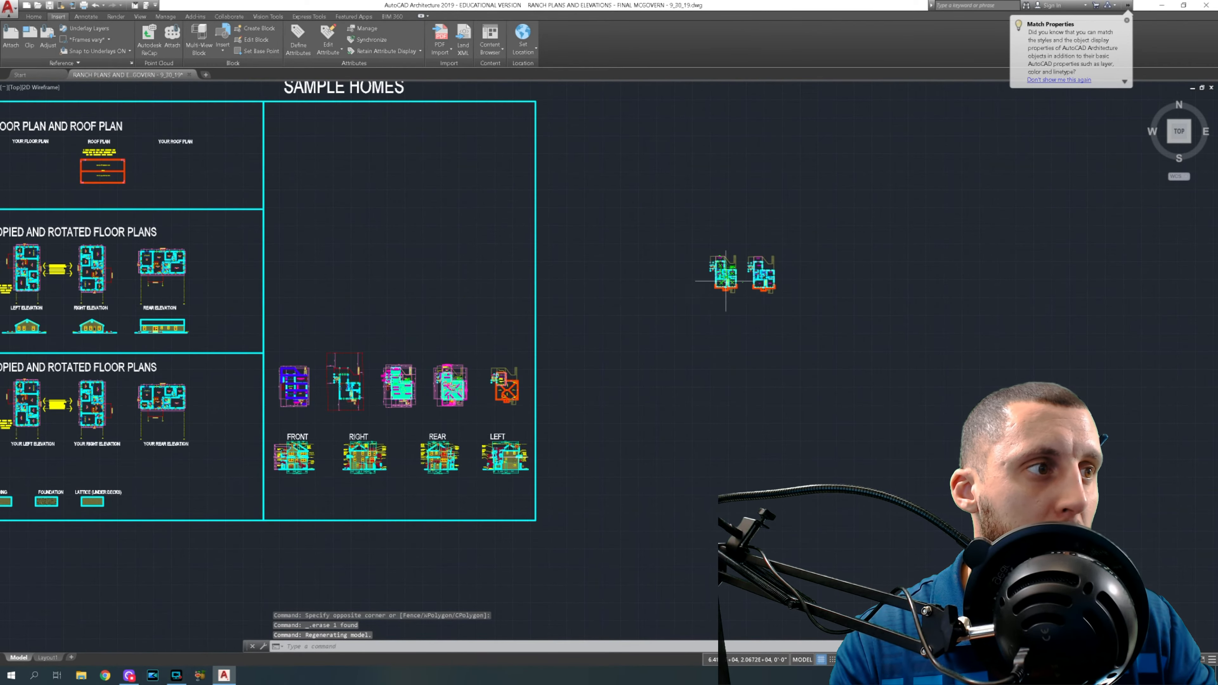
middle_click_drag(524, 417, 491, 360)
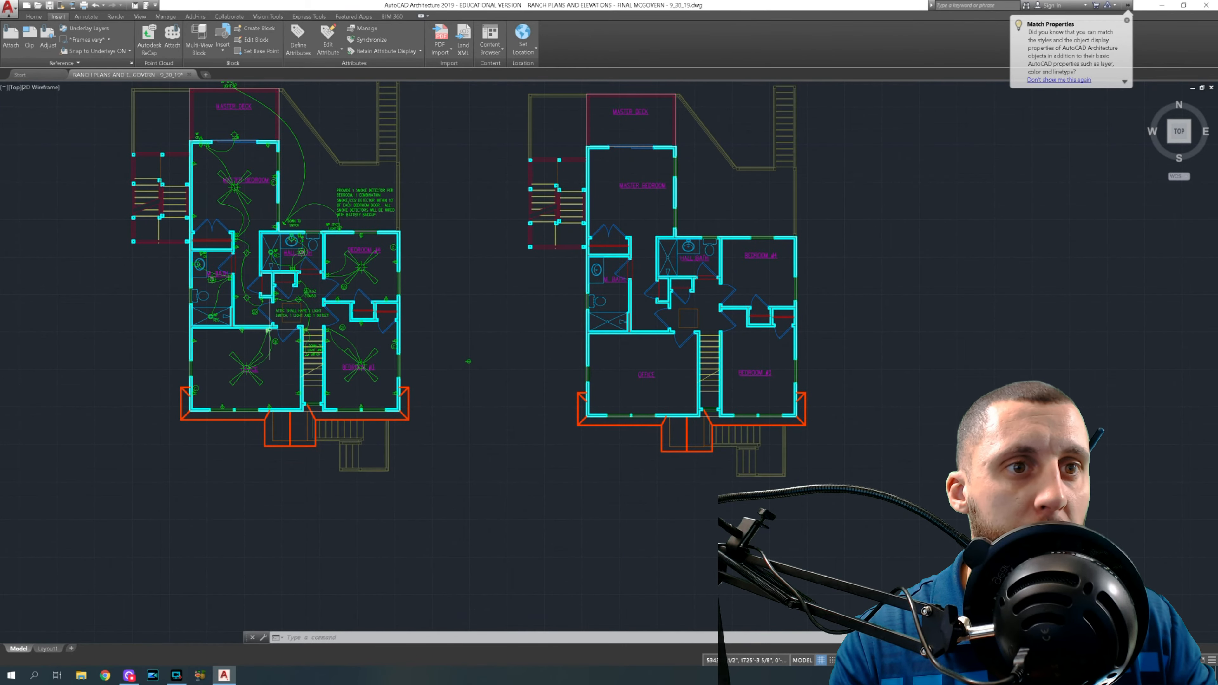
scroll(268, 330, "up", 15)
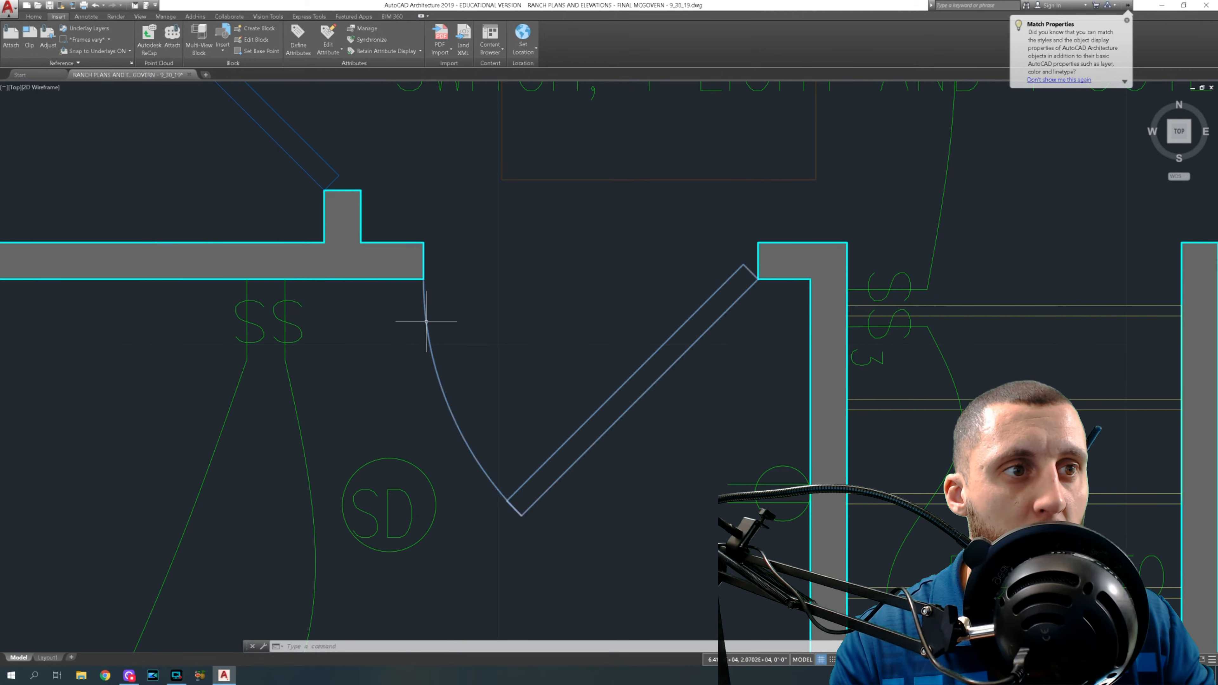
left_click(318, 299)
left_click(298, 310)
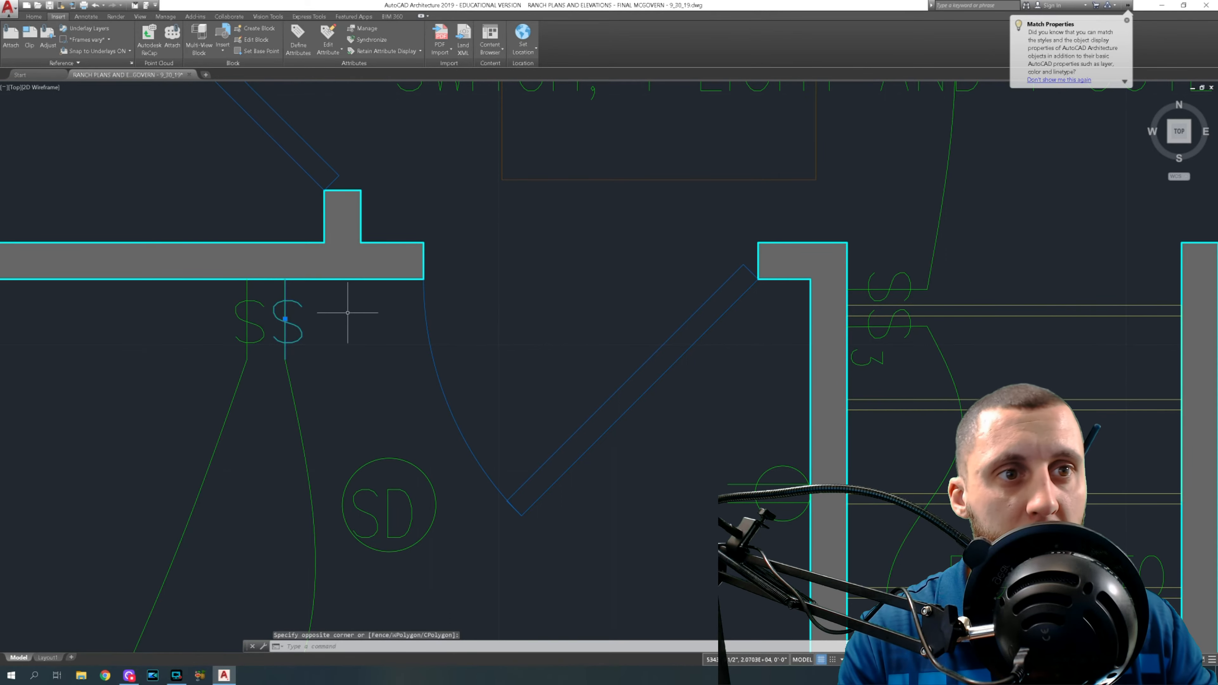
key("ctrl+c")
scroll(346, 315, "down", 8)
key("ctrl+v")
scroll(532, 330, "up", 10)
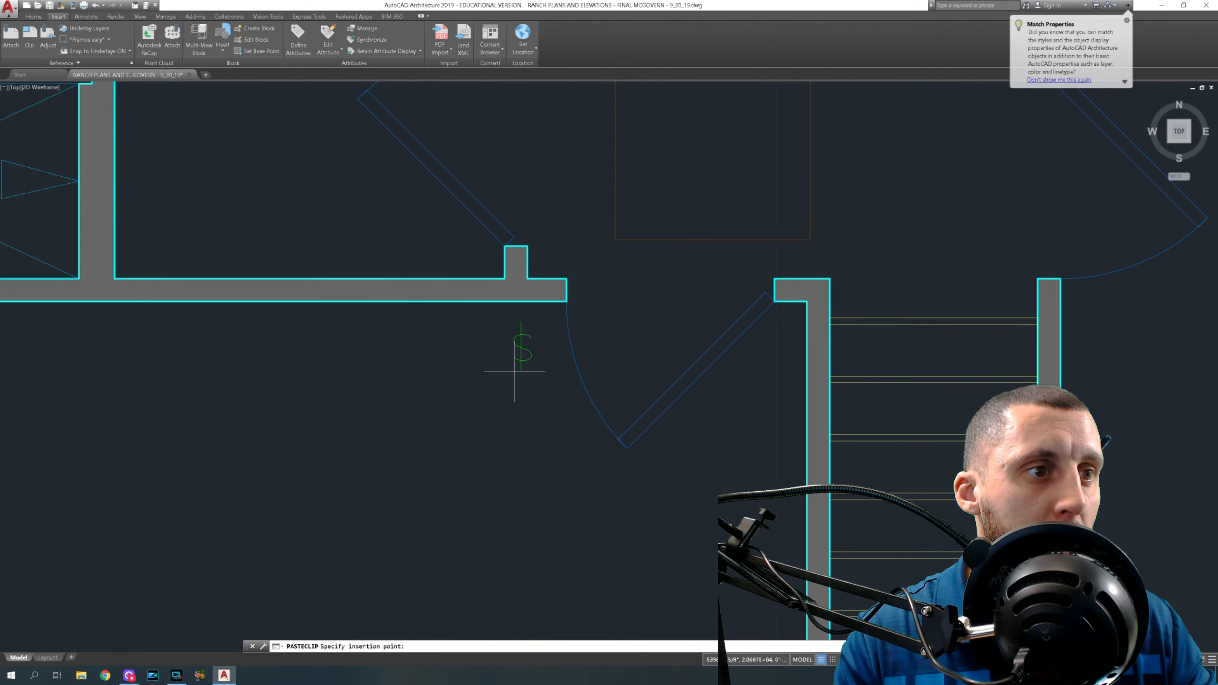
left_click(529, 348)
Move the pasted switch symbol straight up by its upper line end onto the office wall beside the door.
left_click(497, 378)
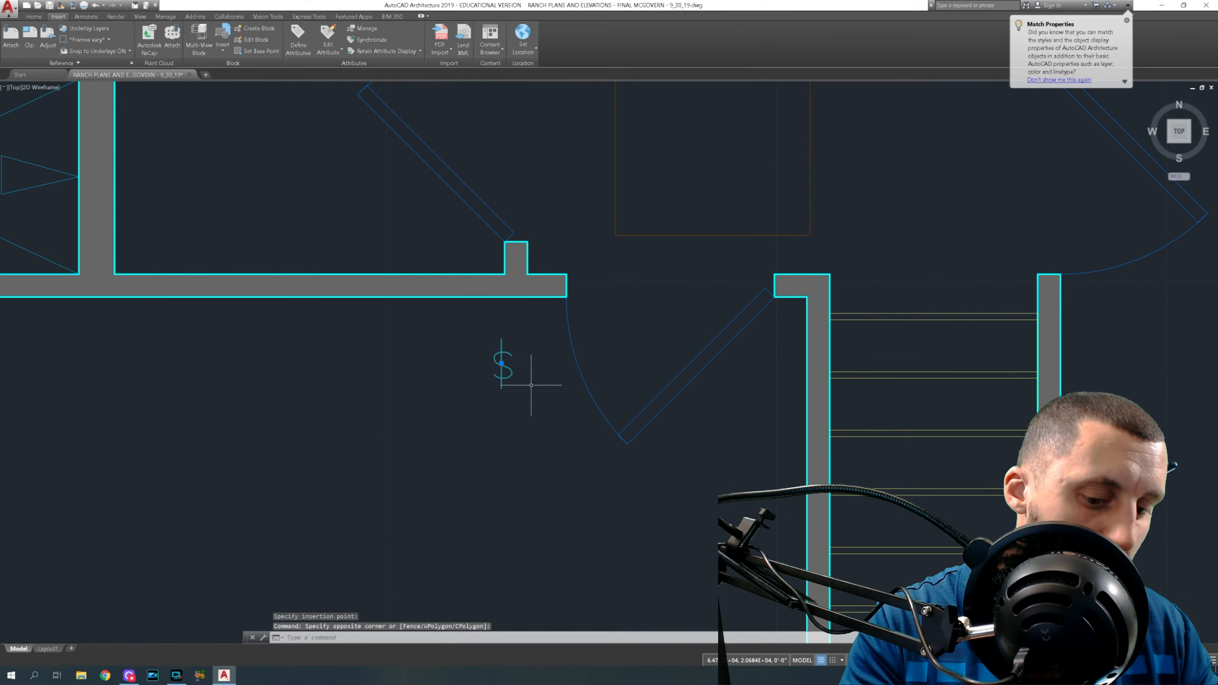
type("M")
key("Return")
left_click(501, 339)
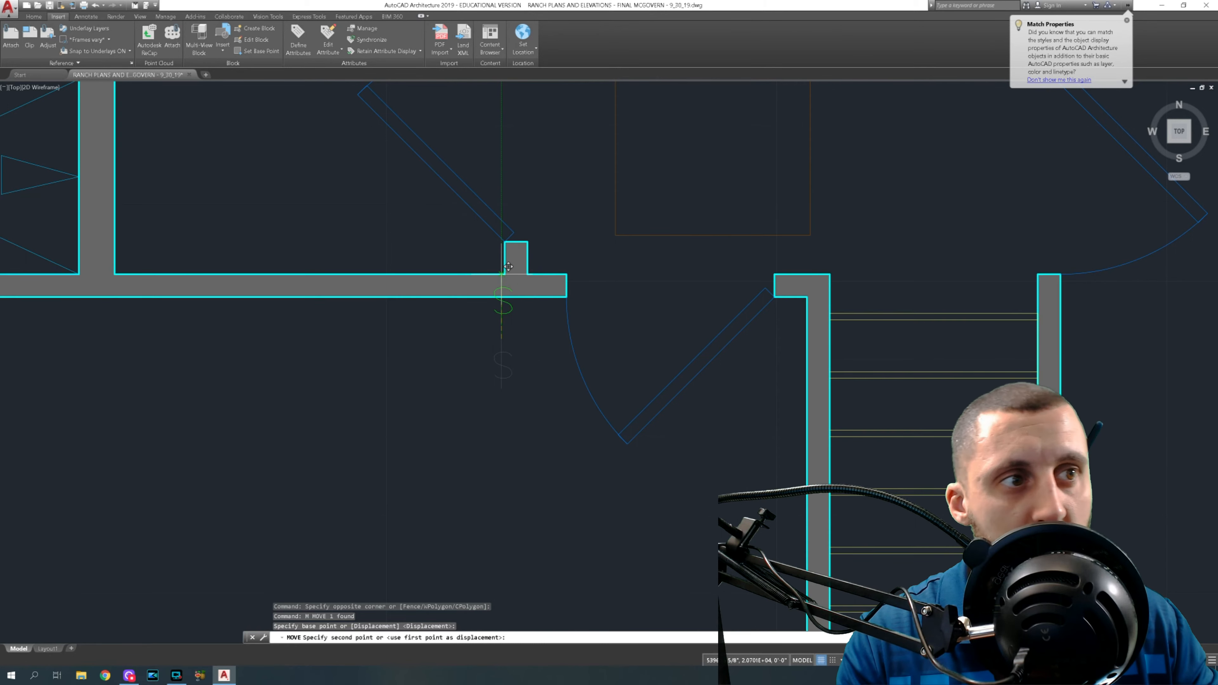
left_click(501, 274)
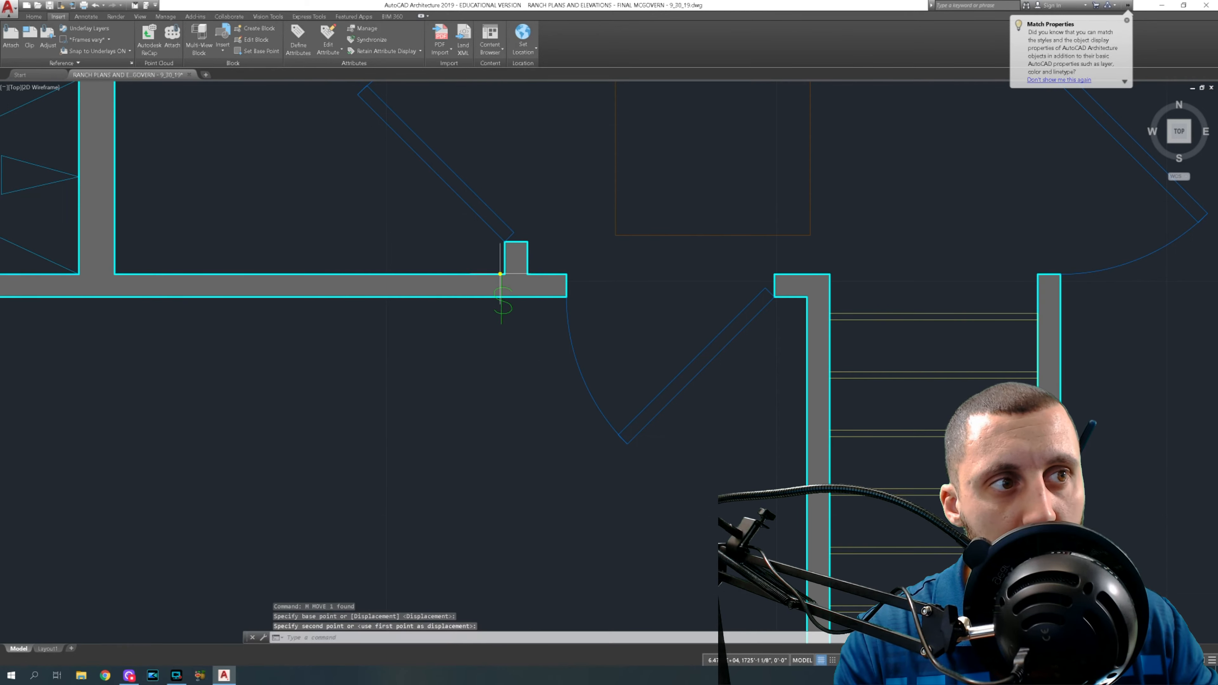
Move the switch symbol by its upper line end straight down onto the lower face of the office wall beside the door.
left_click(519, 309)
left_click(496, 332)
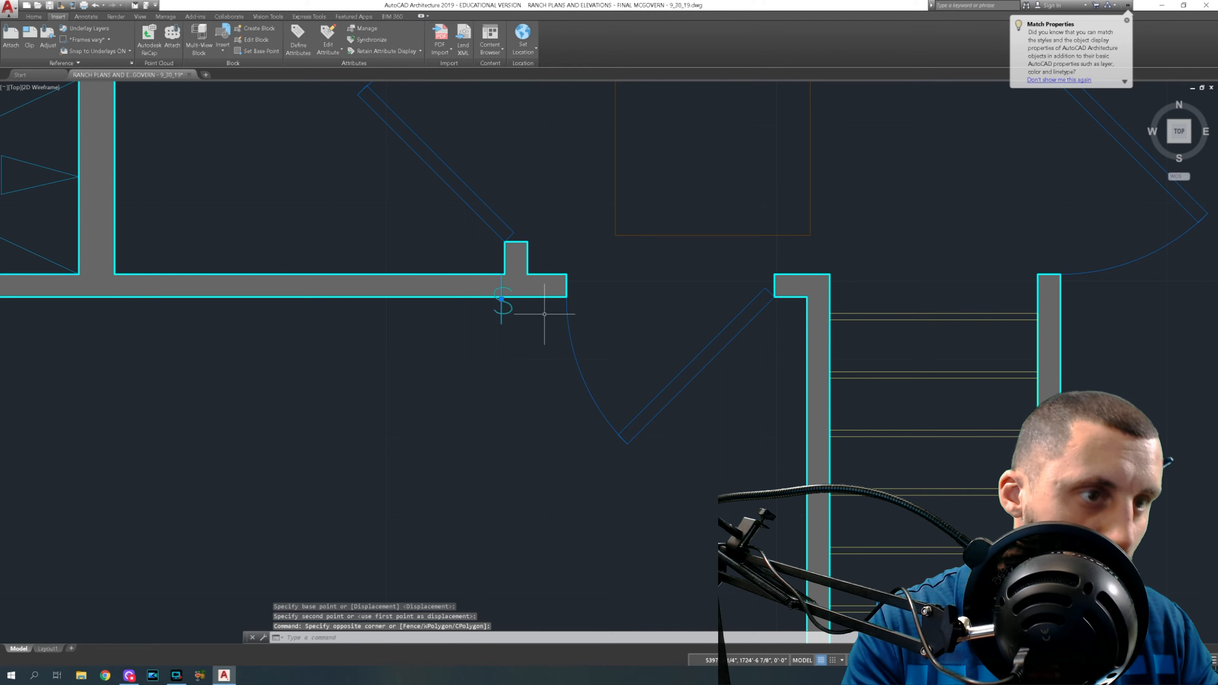
type("m")
key("Return")
left_click(501, 276)
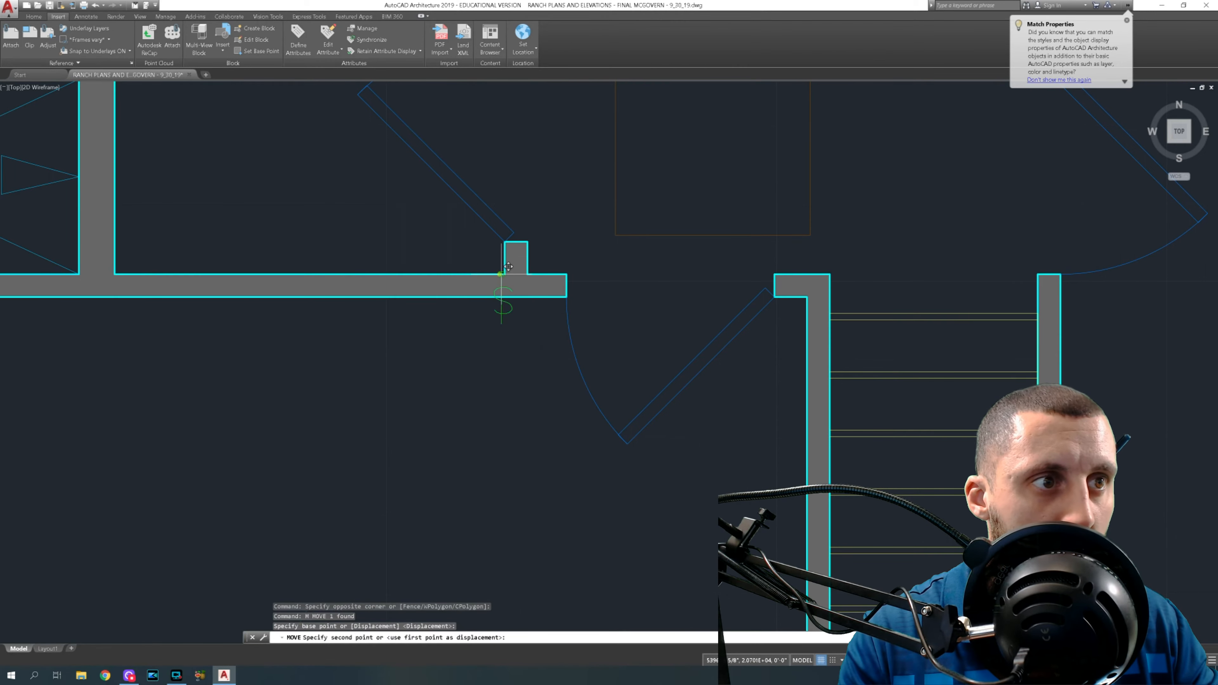
left_click(502, 294)
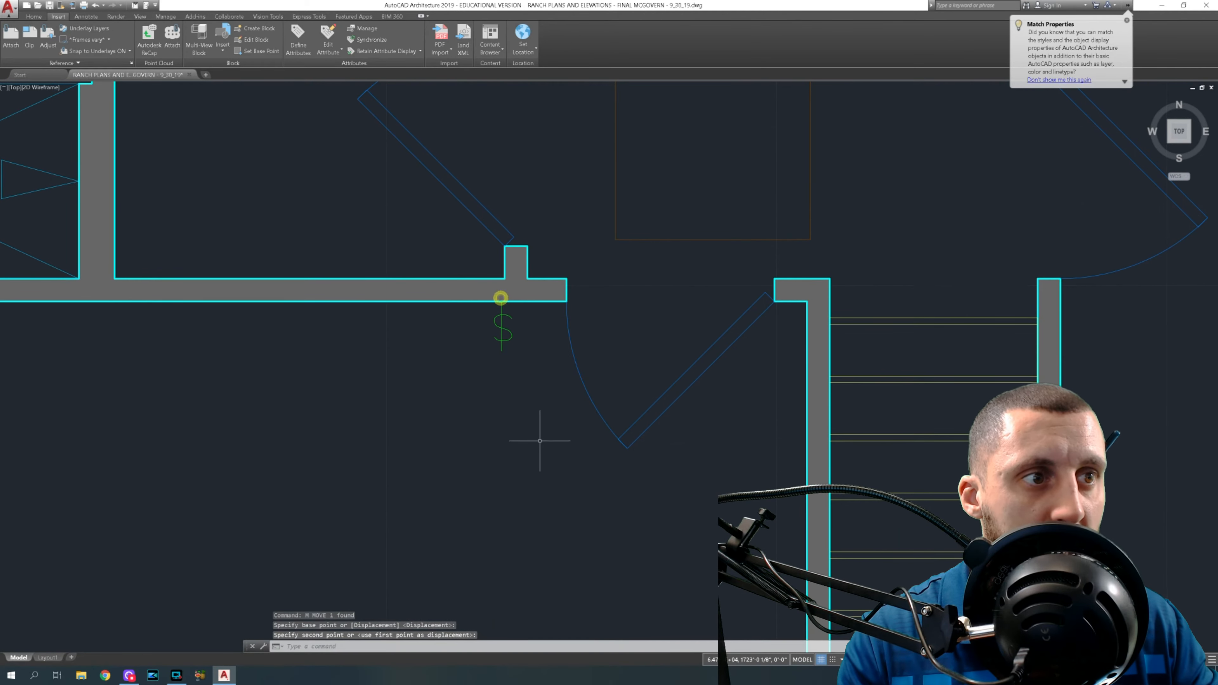
Copy the office switch symbol once, placing the duplicate directly beside it on the side away from the door.
left_click(531, 327)
left_click(497, 359)
type("co")
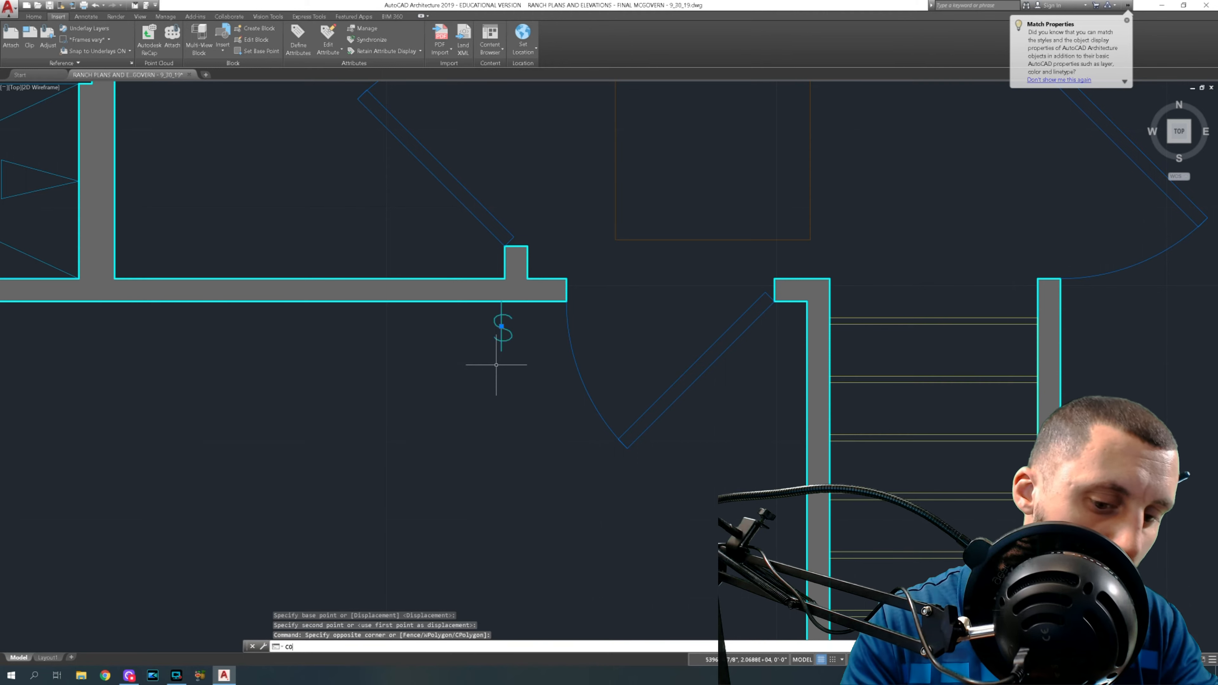
key("Return")
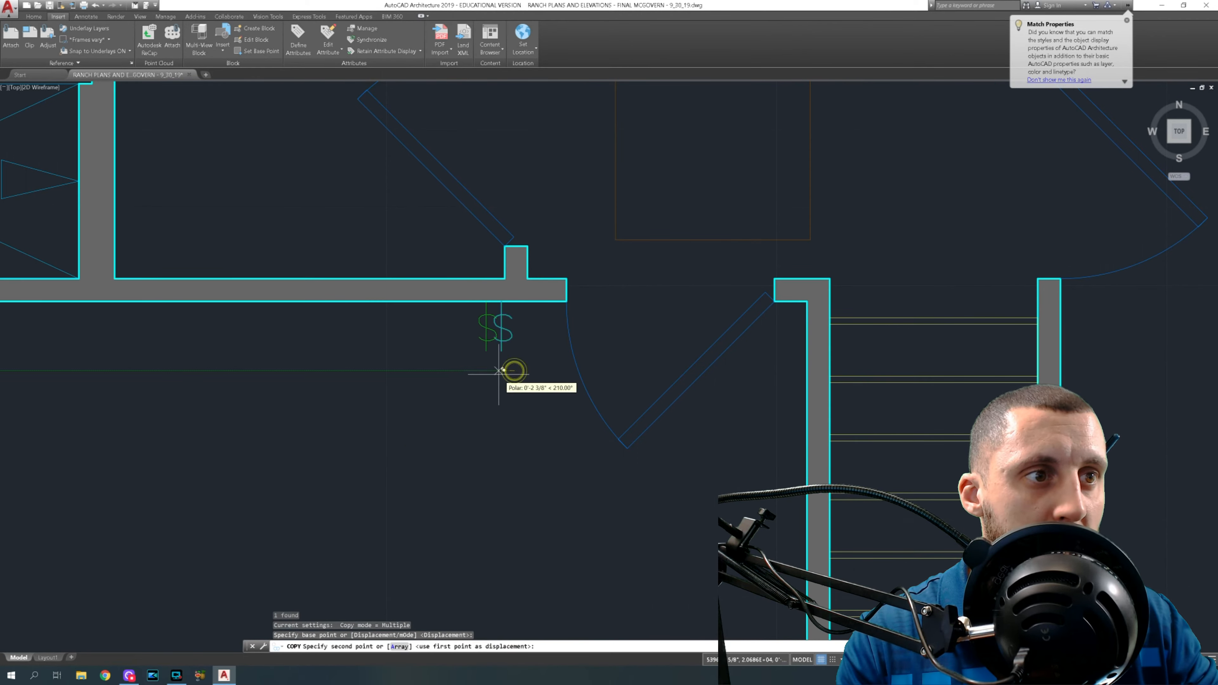
left_click(493, 375)
scroll(494, 376, "down", 5)
key("Escape")
Look over the office, Bedroom #3 and Bedroom #4 in the clean plan and compare them with the electrical plan.
middle_click_drag(500, 405, 483, 264)
scroll(422, 312, "down", 4)
middle_click_drag(423, 310, 590, 358)
scroll(556, 324, "up", 4)
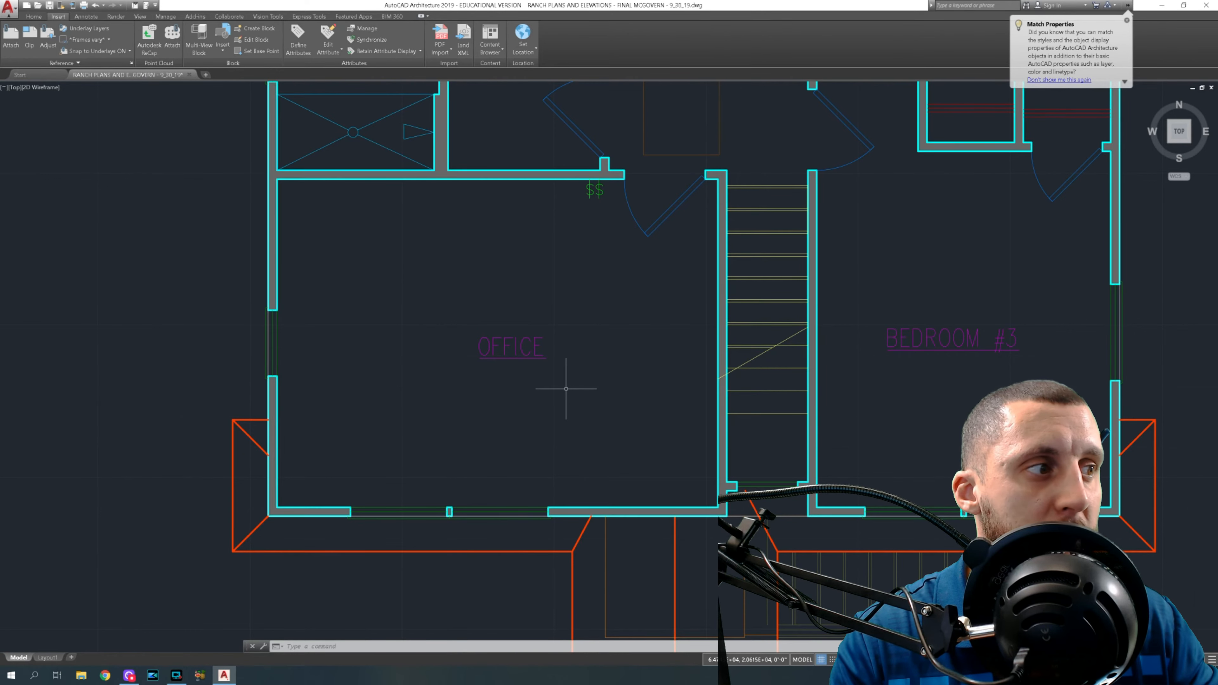
middle_click_drag(953, 248, 651, 309)
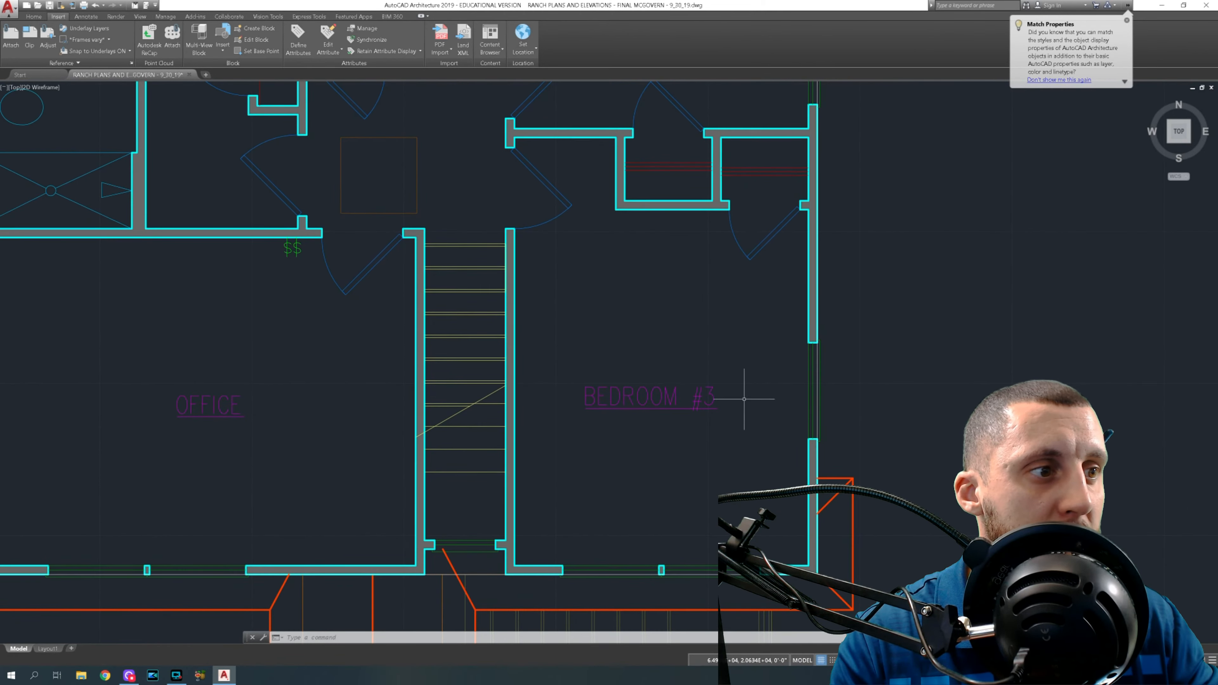
middle_click_drag(653, 158, 625, 435)
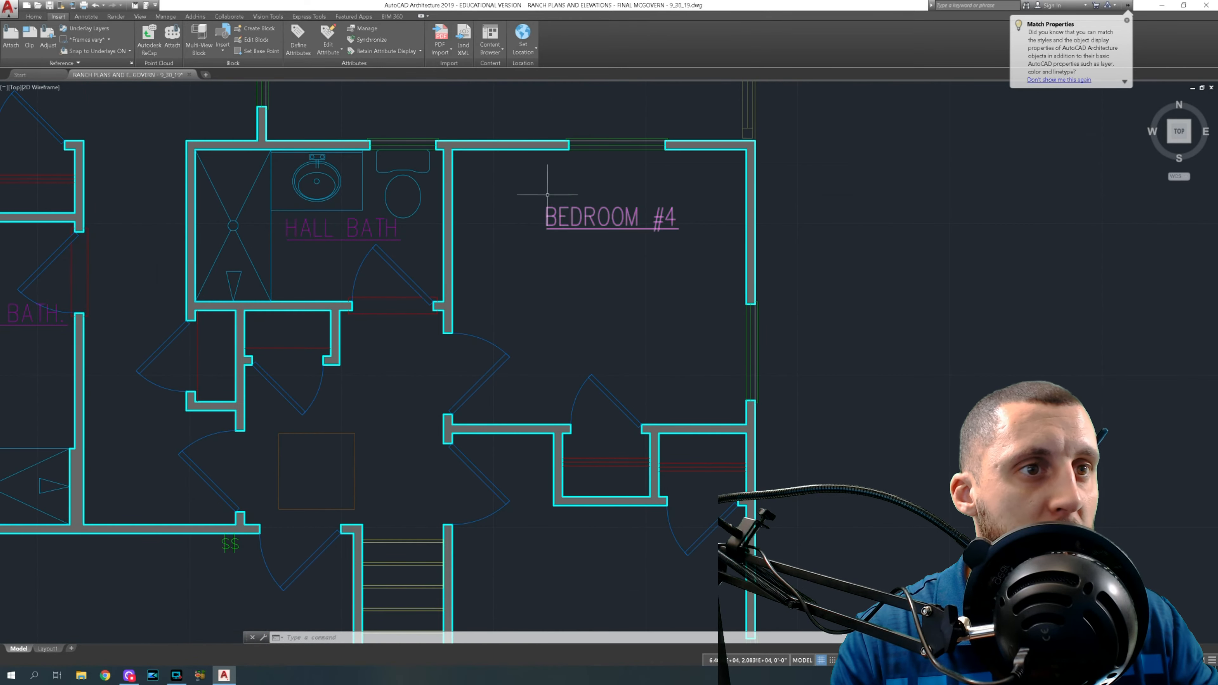
middle_click_drag(531, 261, 562, 241)
left_click_drag(562, 240, 683, 237)
scroll(683, 236, "down", 4)
middle_click_drag(538, 391, 522, 257)
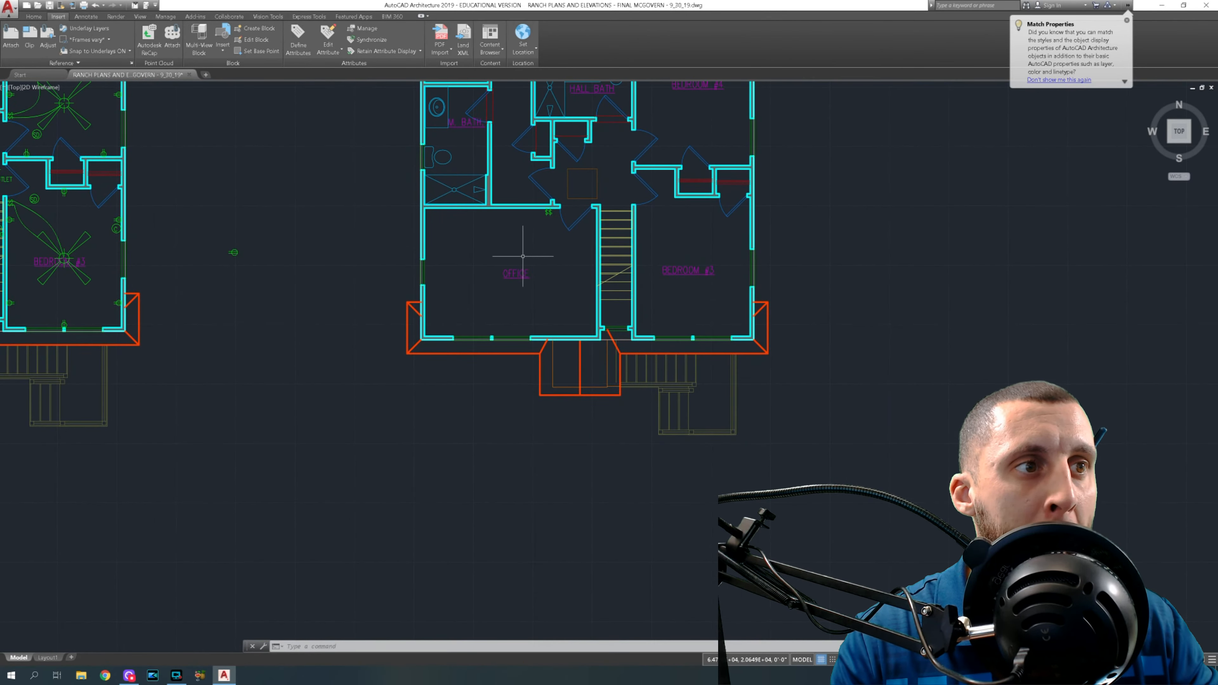
middle_click_drag(275, 288, 389, 275)
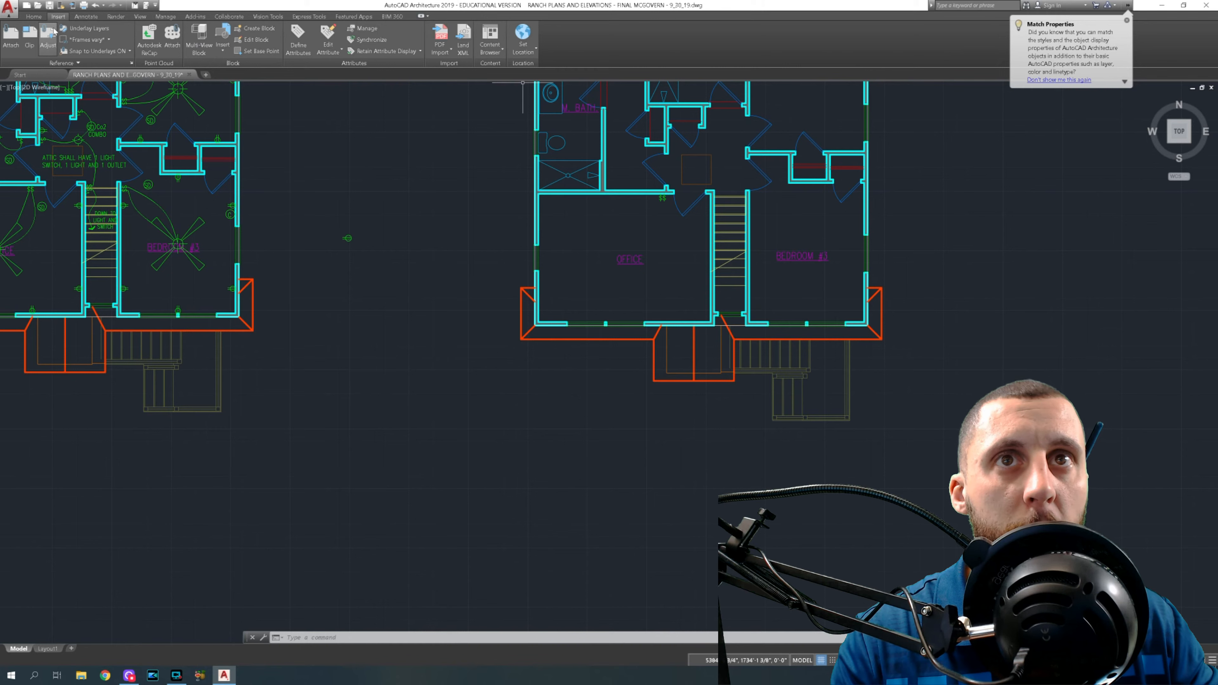
Draw a diagonal construction line across the clean plan's office, from its upper-left inside corner to its lower-right inside corner.
left_click(34, 17)
left_click(206, 38)
scroll(599, 213, "up", 2)
scroll(599, 213, "up", 2)
middle_click_drag(600, 213, 452, 223)
left_click(294, 171)
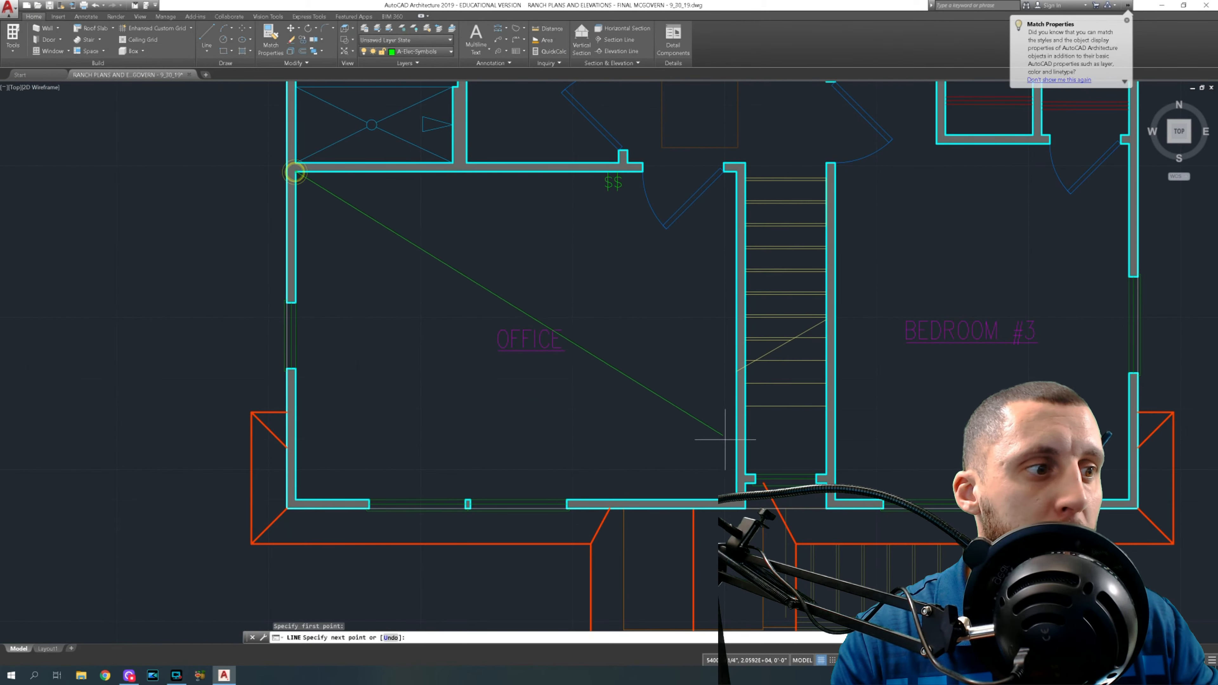
key("Return")
scroll(660, 356, "down", 4)
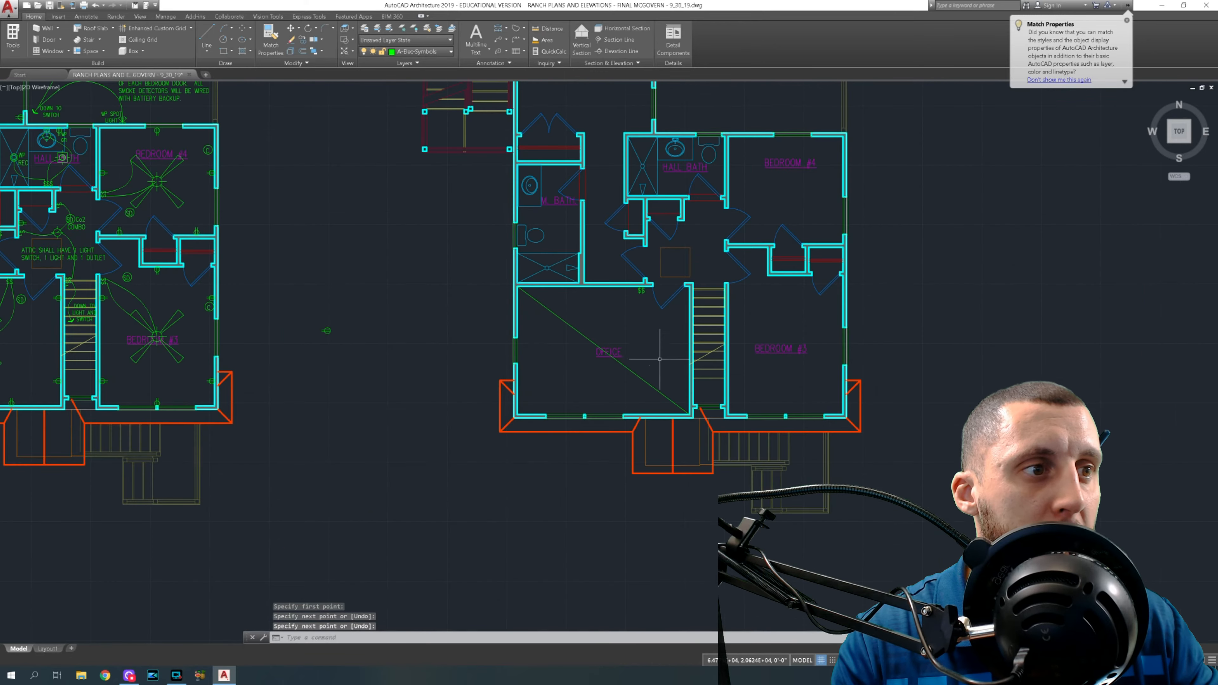
middle_click_drag(338, 356, 569, 291)
scroll(440, 288, "up", 4)
left_click(407, 293)
left_click(373, 315)
key("Escape")
scroll(501, 283, "down", 4)
middle_click_drag(712, 298, 400, 377)
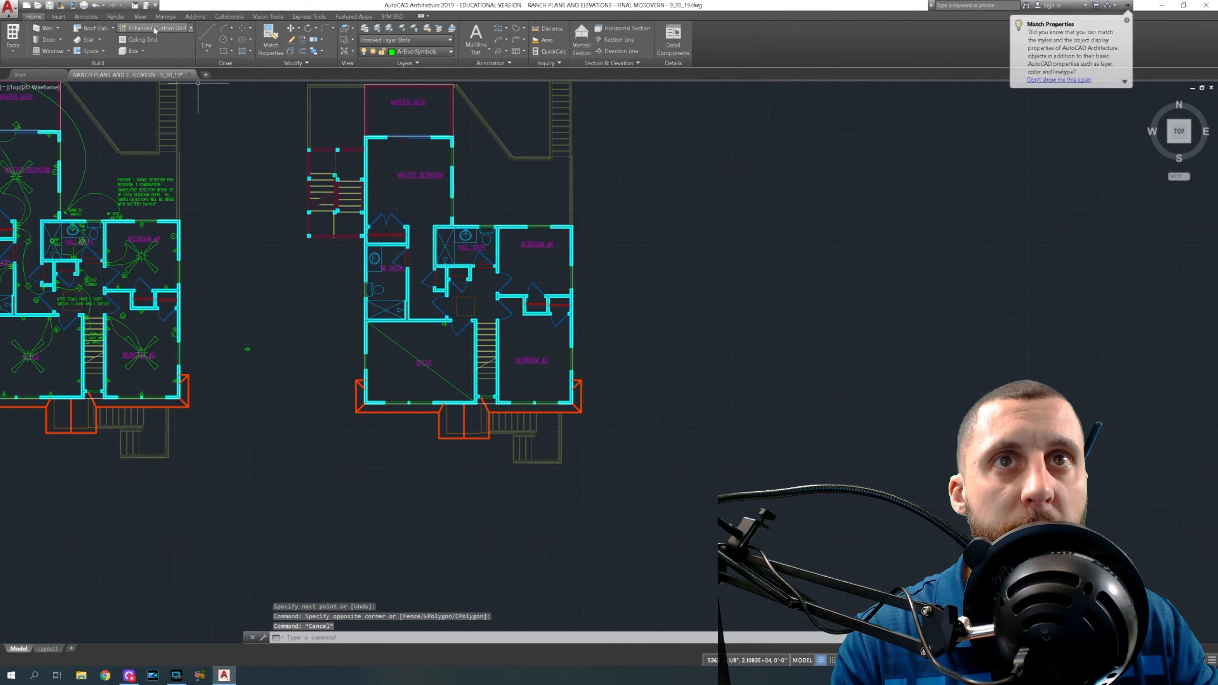
Insert the "fan & light" block at the origin, with on-screen insertion point selection turned off.
left_click(58, 16)
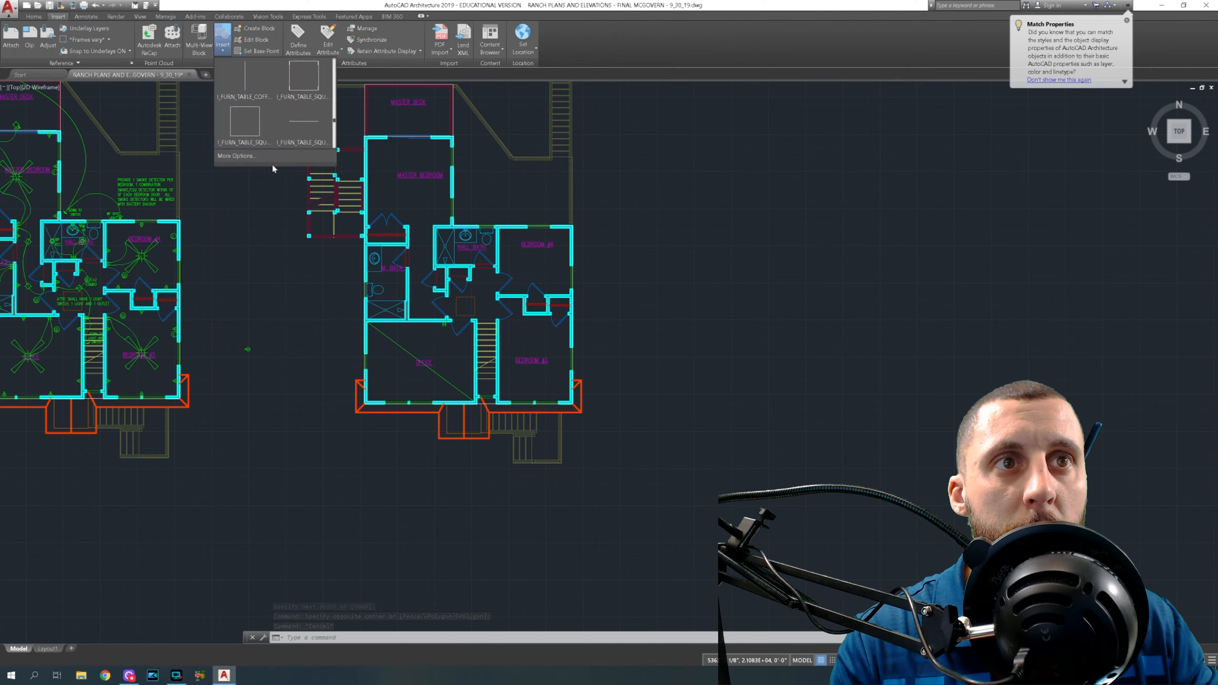
left_click(275, 158)
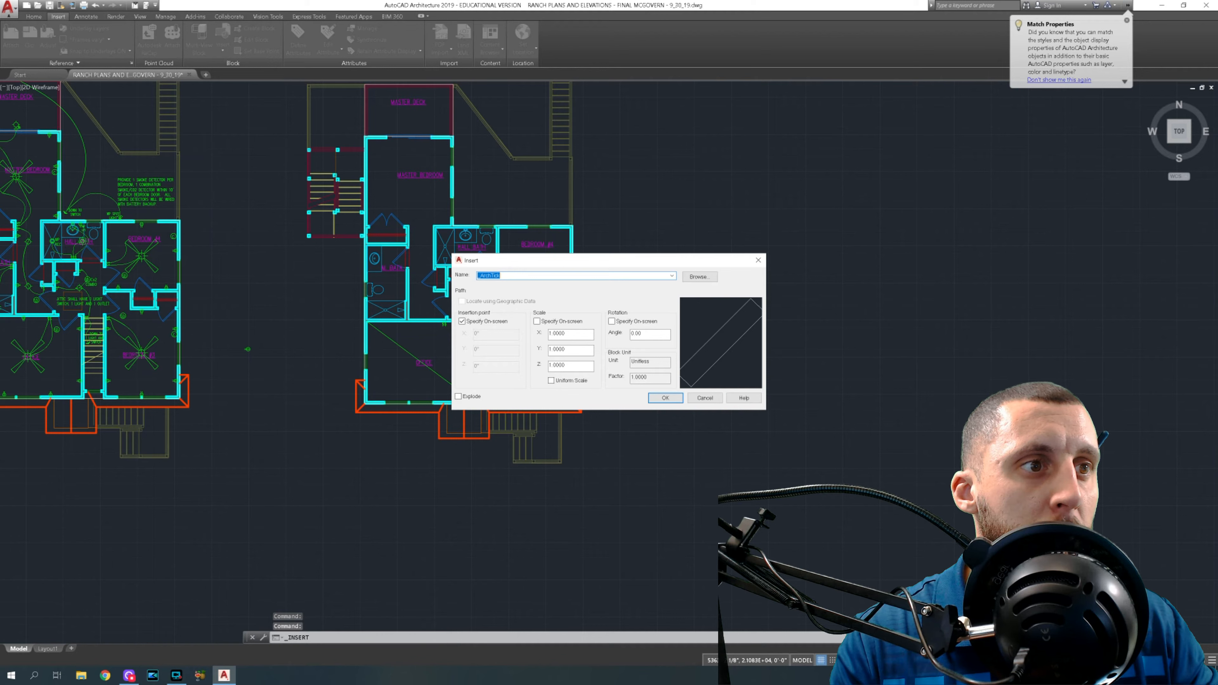
type("fan & light")
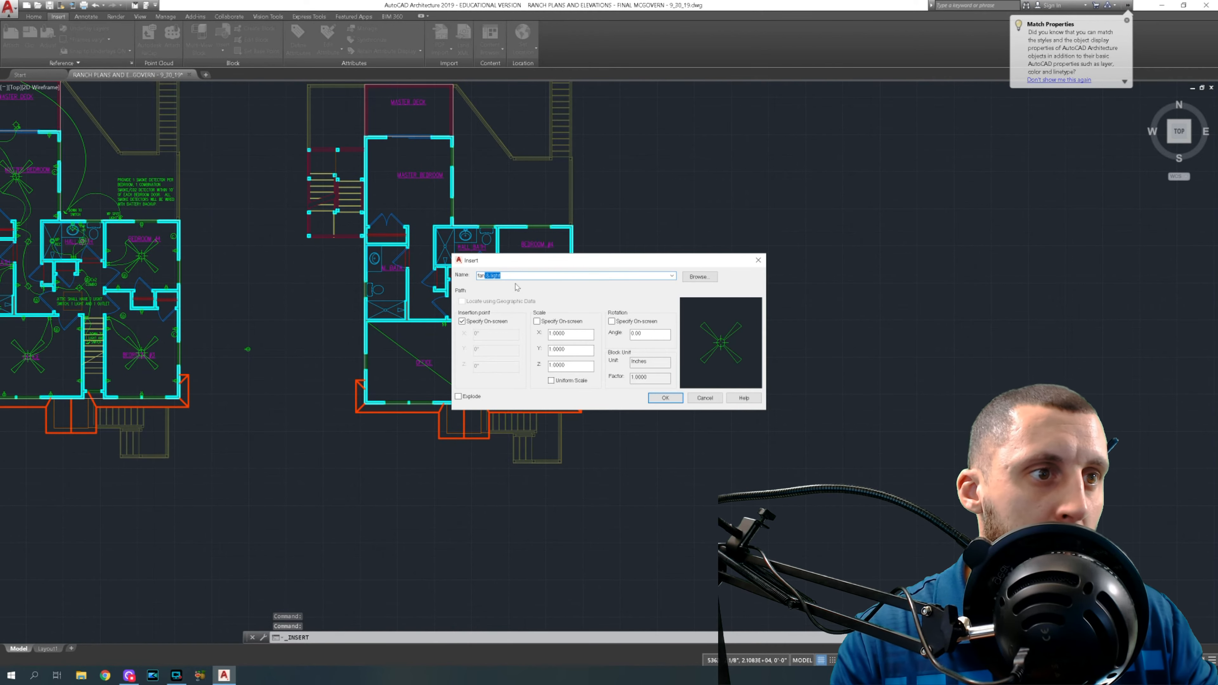
left_click(479, 323)
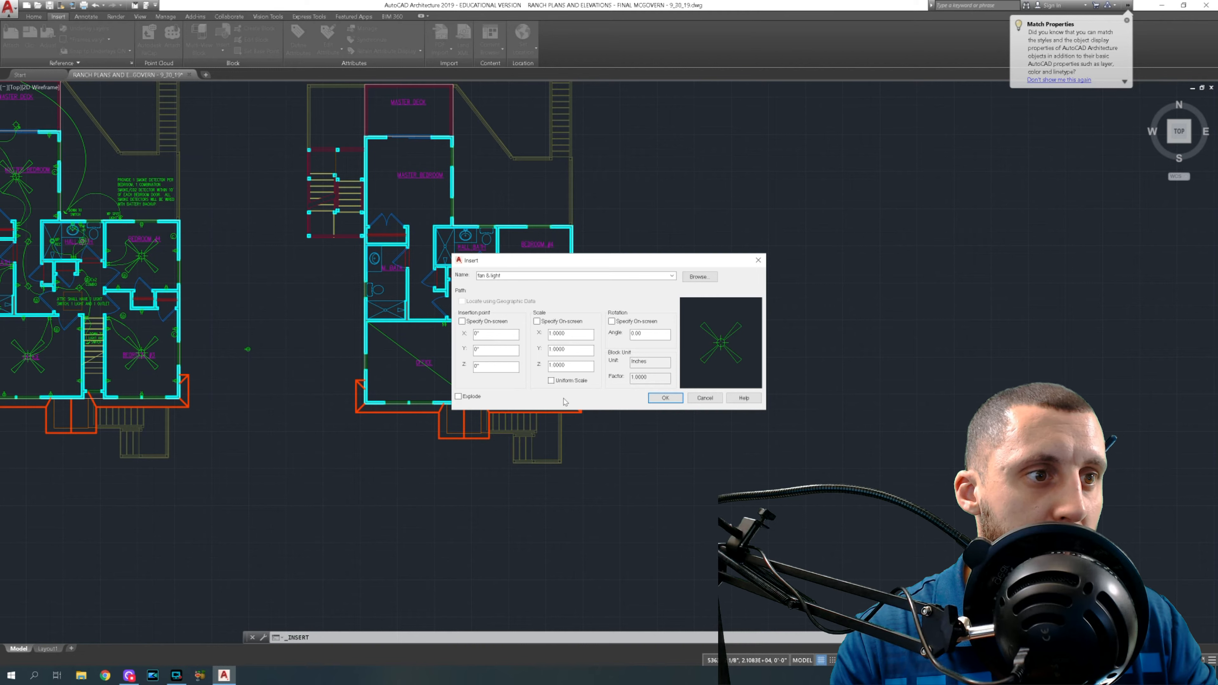
left_click(669, 401)
Find the inserted fan and light block far from the plans and move it into the empty space between the two floor plans.
scroll(661, 418, "down", 10)
middle_click_drag(649, 427, 787, 224)
scroll(635, 420, "down", 4)
mouse_move(383, 473)
middle_mouse_down()
mouse_move(454, 419)
mouse_move(935, 374)
middle_mouse_up()
scroll(457, 423, "up", 2)
scroll(935, 374, "down", 3)
middle_click_drag(380, 498, 541, 288)
scroll(153, 319, "up", 5)
left_click(154, 317)
left_click(217, 359)
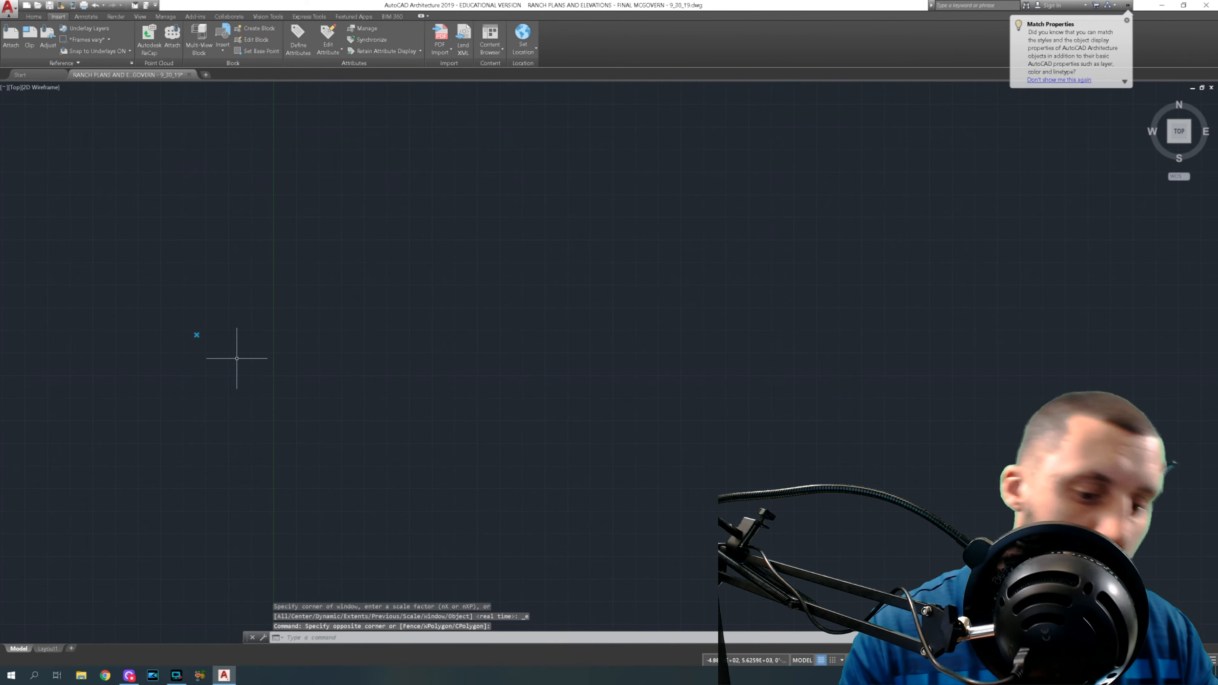
type("m")
key("Return")
left_click(203, 333)
scroll(242, 317, "down", 7)
middle_click_drag(625, 240, 442, 329)
scroll(442, 328, "up", 8)
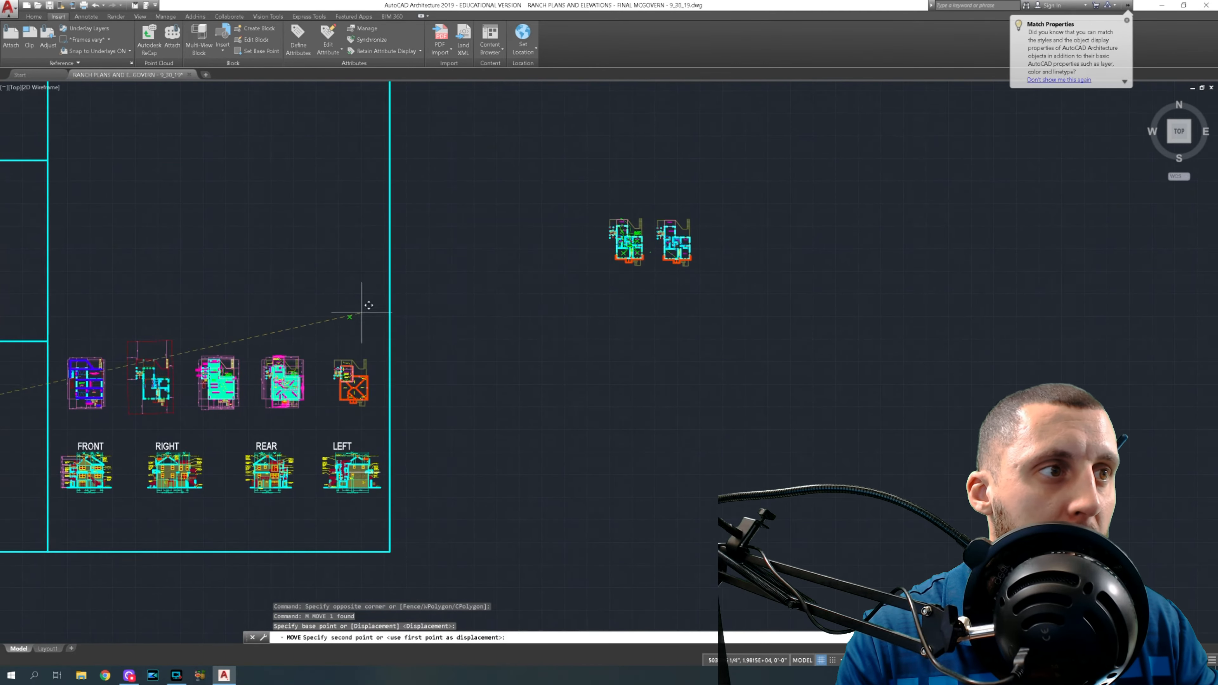
scroll(633, 273, "up", 10)
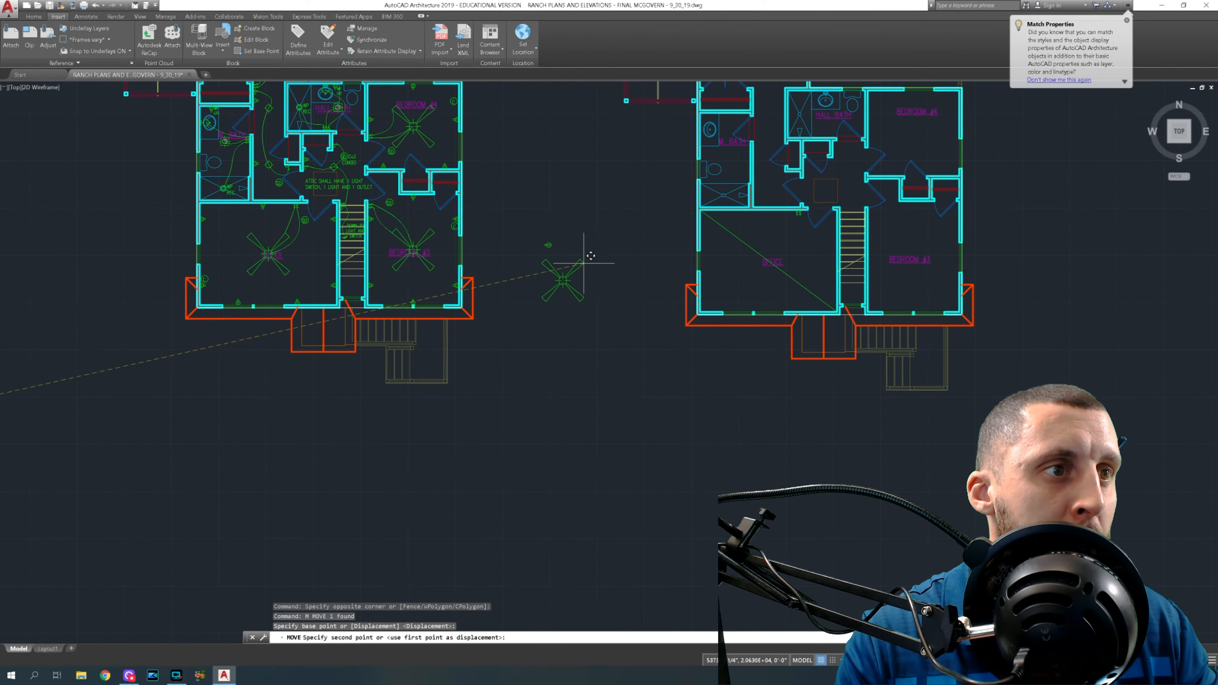
left_click(542, 263)
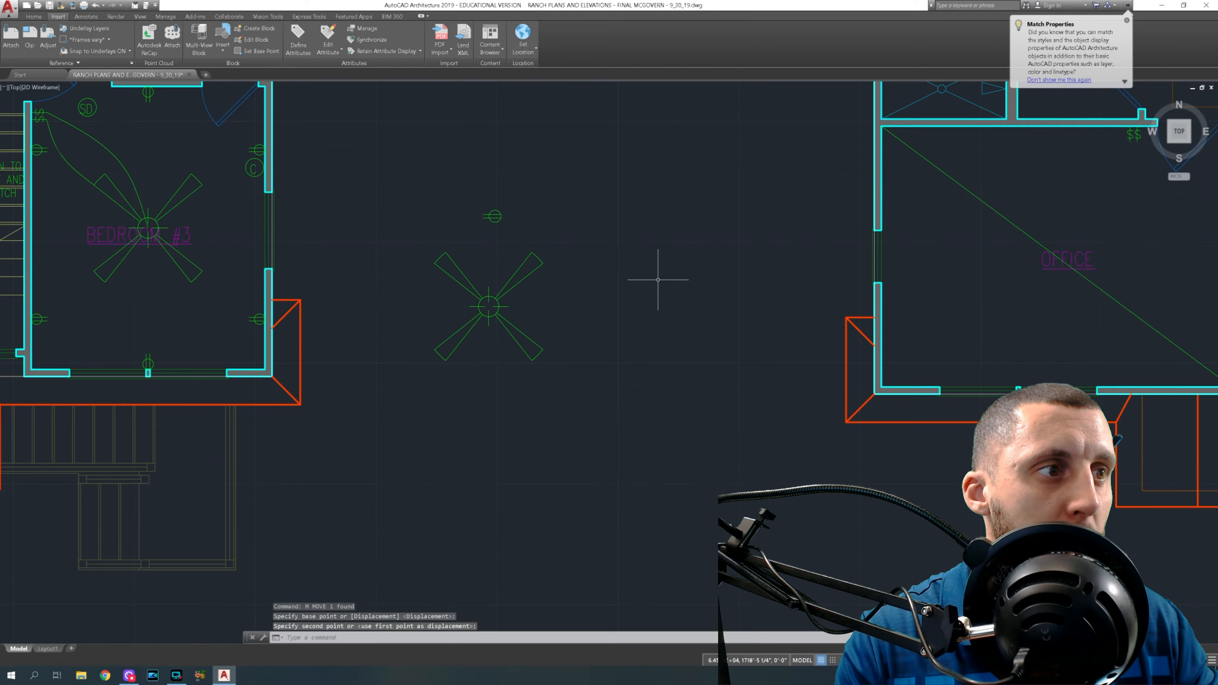
middle_click(658, 279)
middle_click(658, 279)
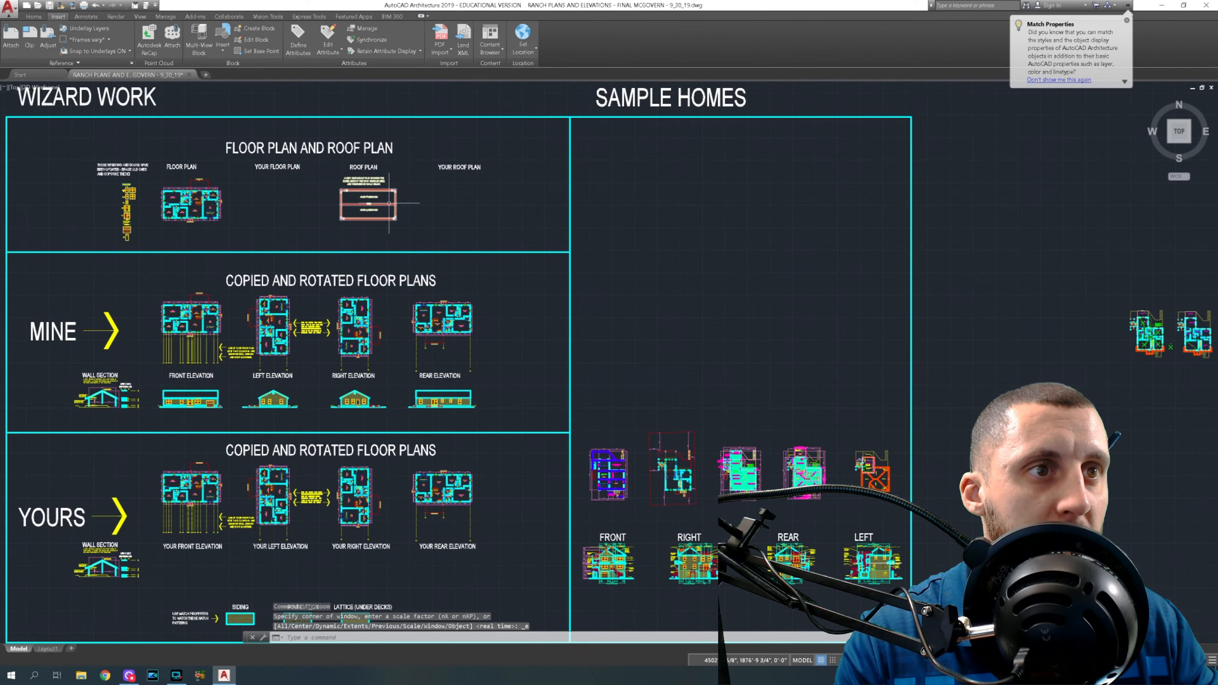
scroll(413, 240, "down", 10)
left_click(689, 180)
left_click(1167, 573)
scroll(497, 250, "up", 15)
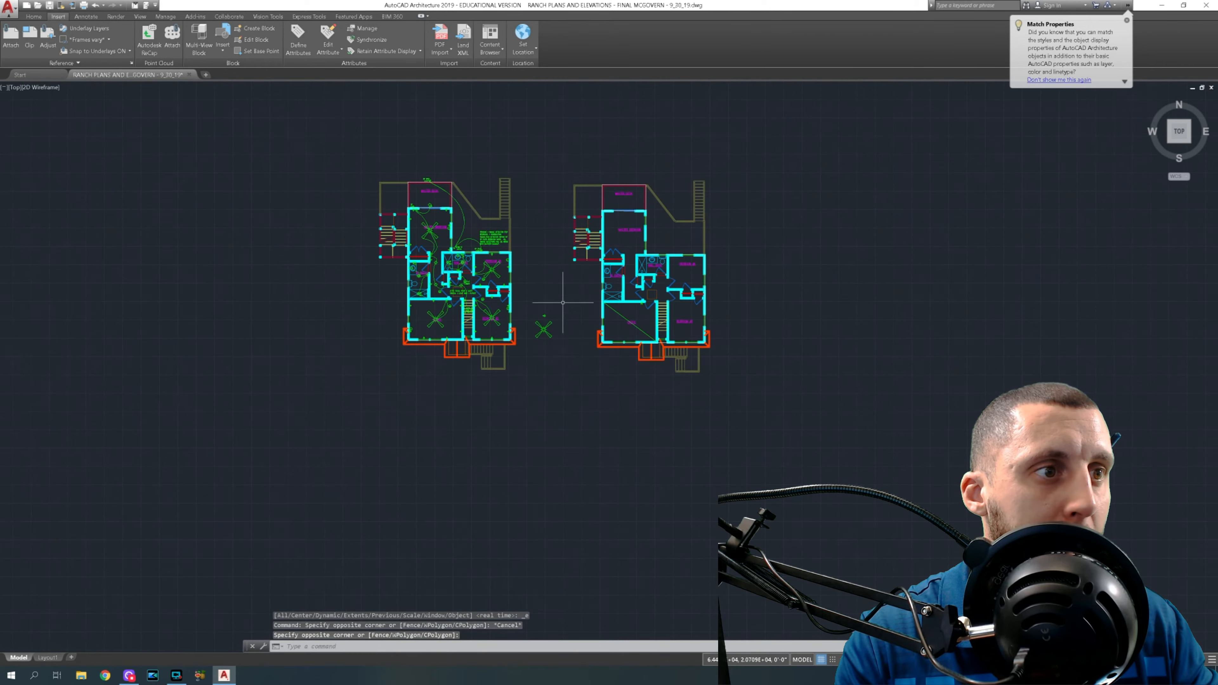
Move the fan and light block by its centre onto the midpoint of the diagonal line in the clean plan's office.
left_click(509, 342)
left_click(421, 381)
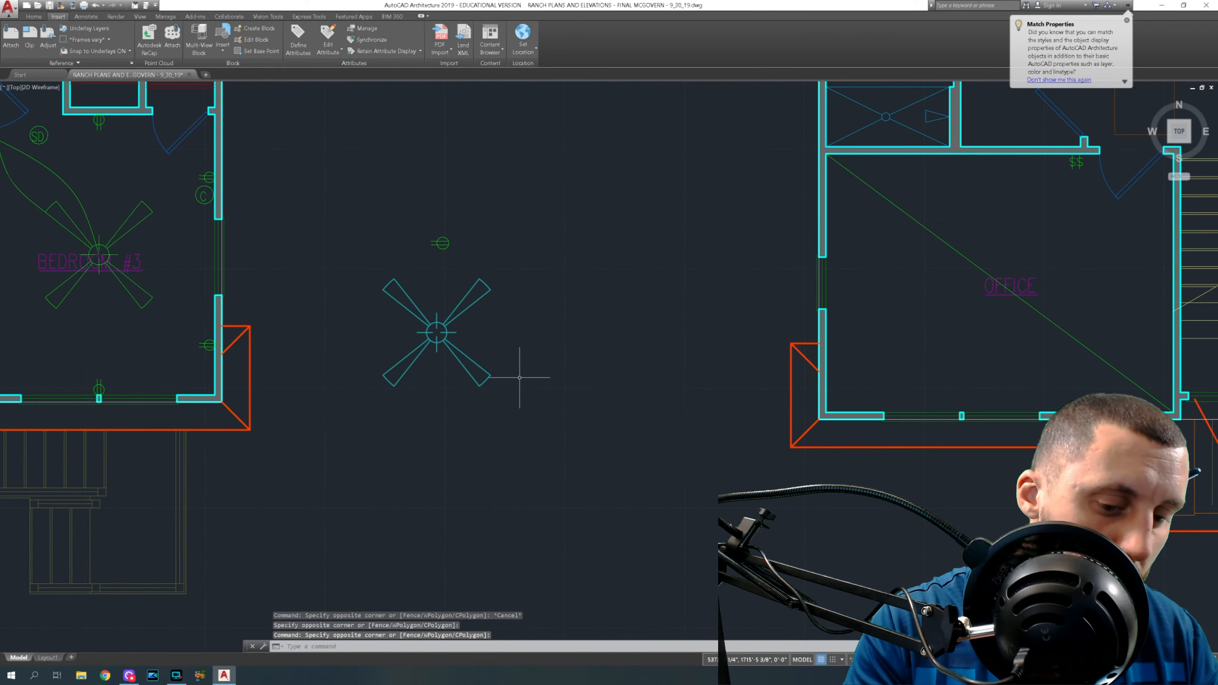
type("m")
key("Return")
left_click(436, 332)
scroll(437, 332, "down", 5)
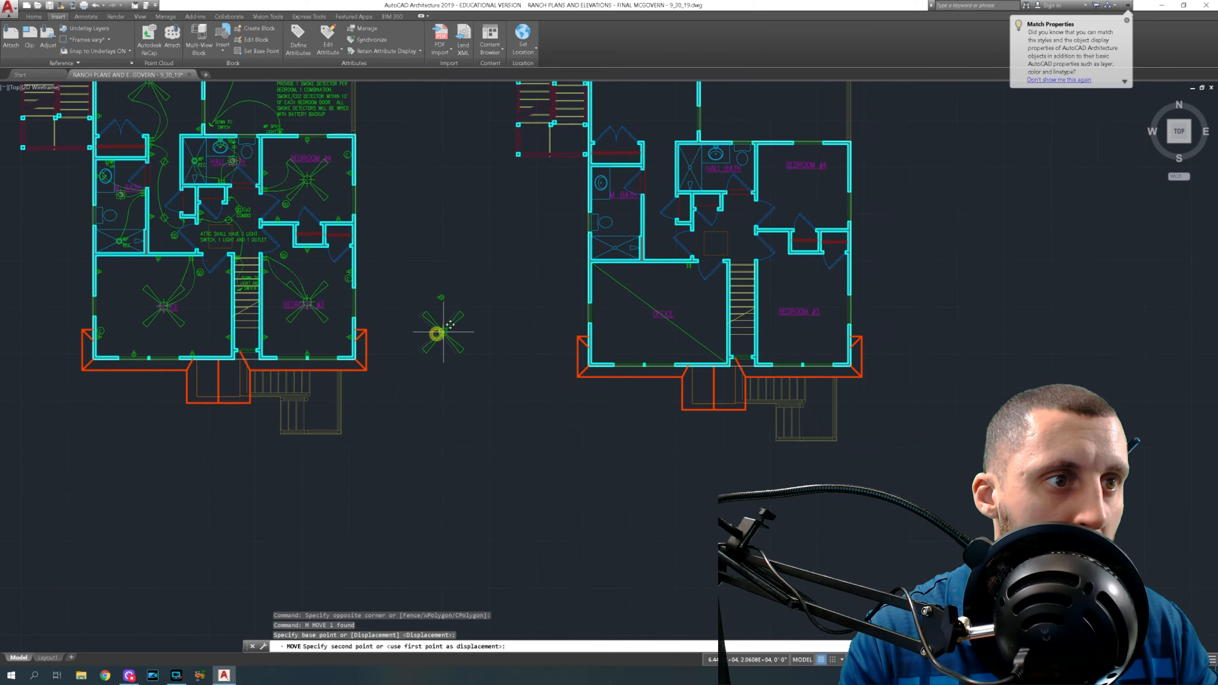
scroll(666, 329, "up", 7)
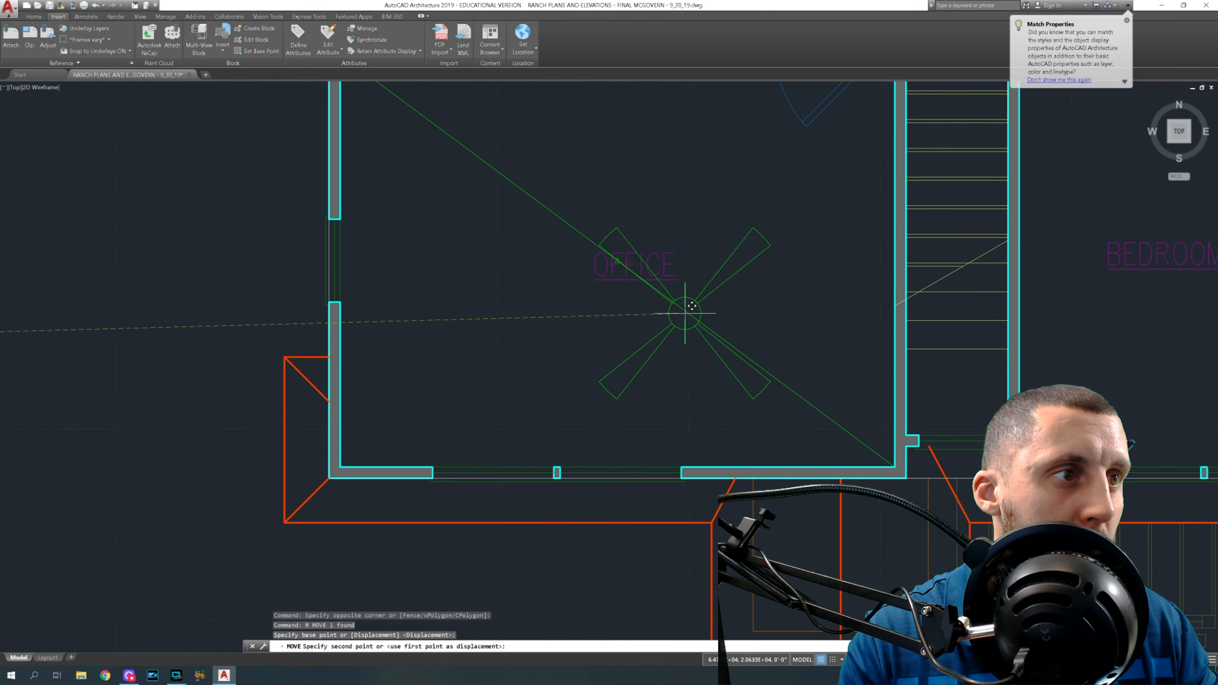
left_click(685, 312)
Delete the diagonal construction line across the office.
scroll(685, 313, "down", 4)
left_click(721, 327)
left_click(712, 344)
key("Delete")
Draw a straight polyline from the lower end of the switch nearest the office door to the centre of the ceiling fan.
scroll(705, 309, "up", 4)
middle_click_drag(705, 310, 577, 386)
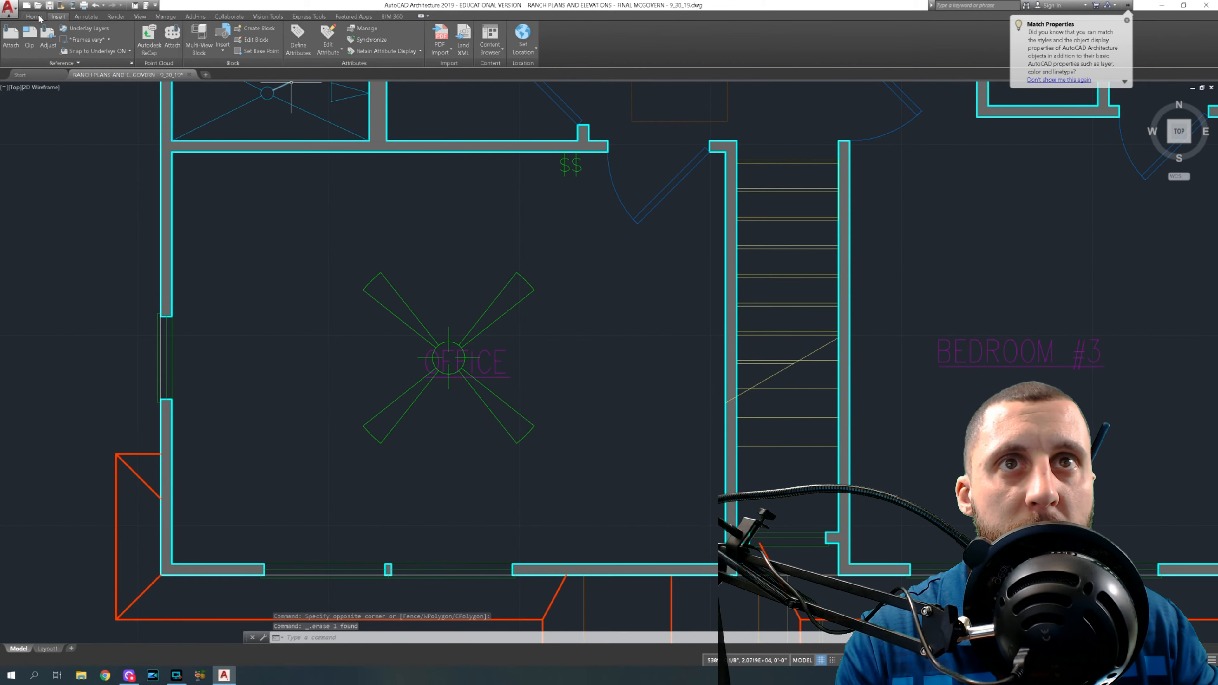
left_click(33, 16)
left_click(206, 51)
left_click(218, 82)
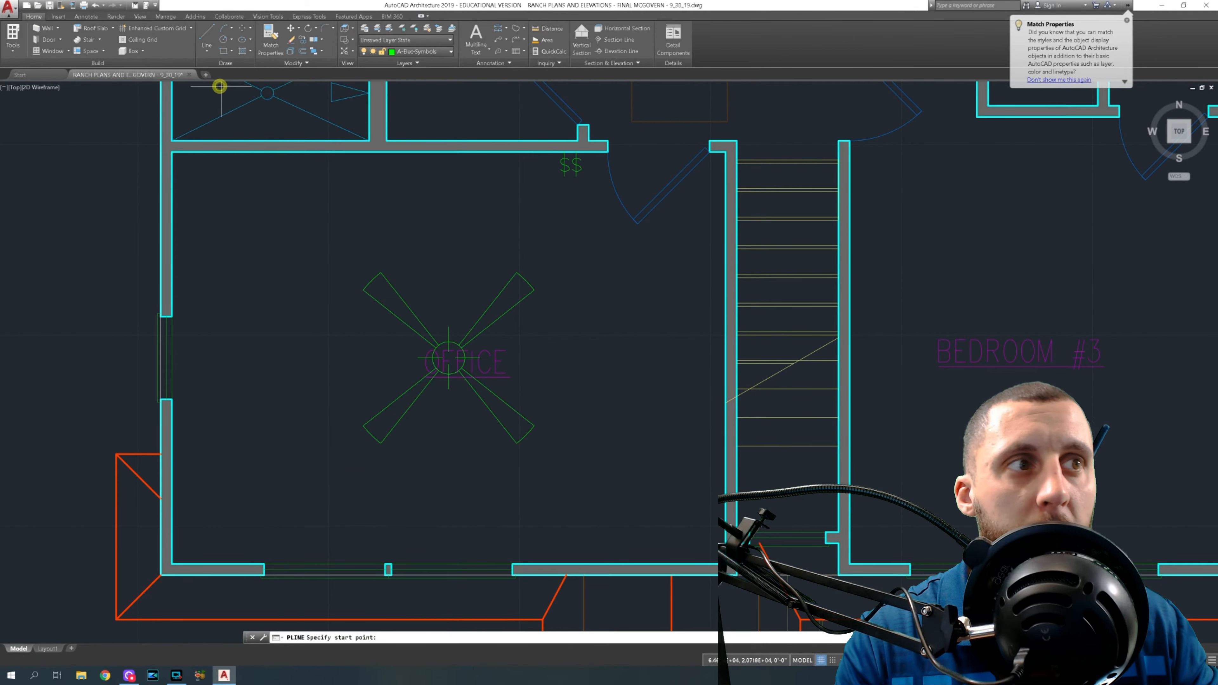
left_click(576, 178)
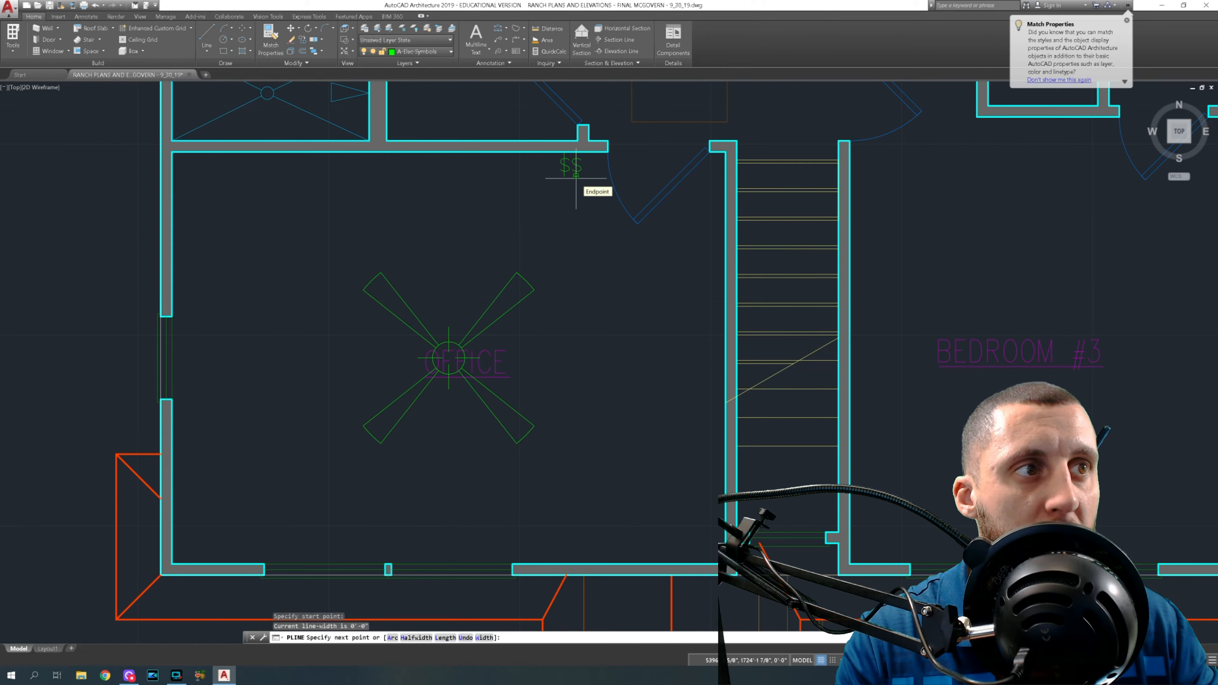
left_click(448, 358)
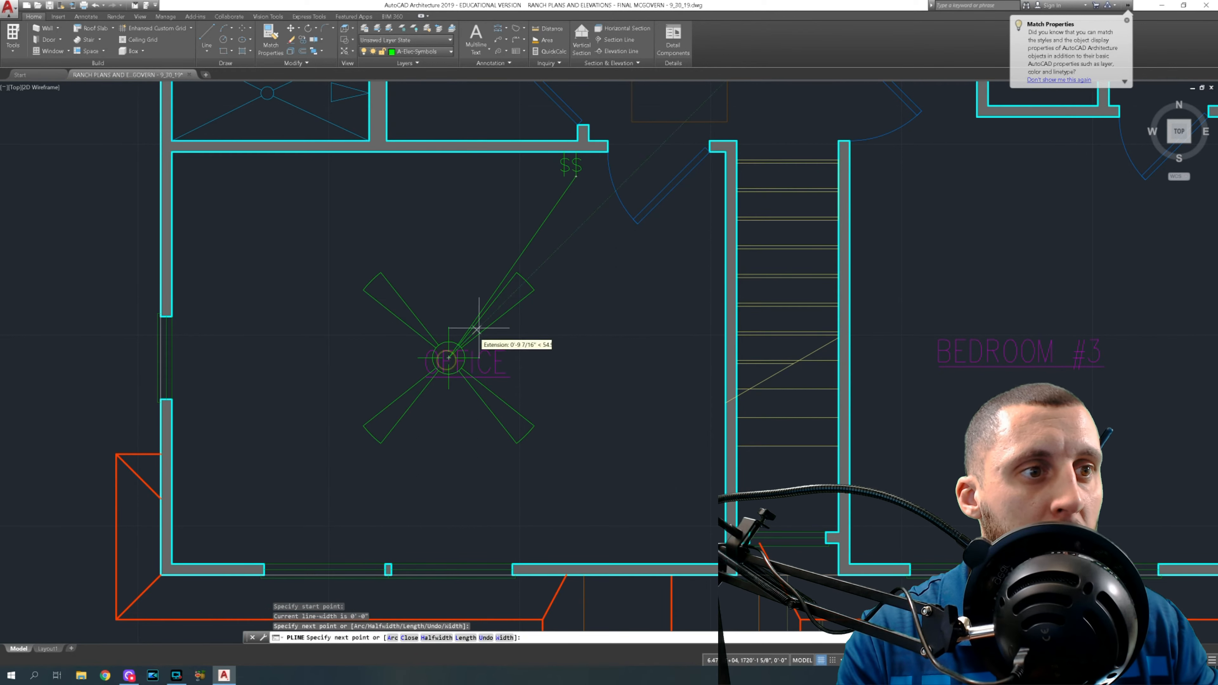
key("Escape")
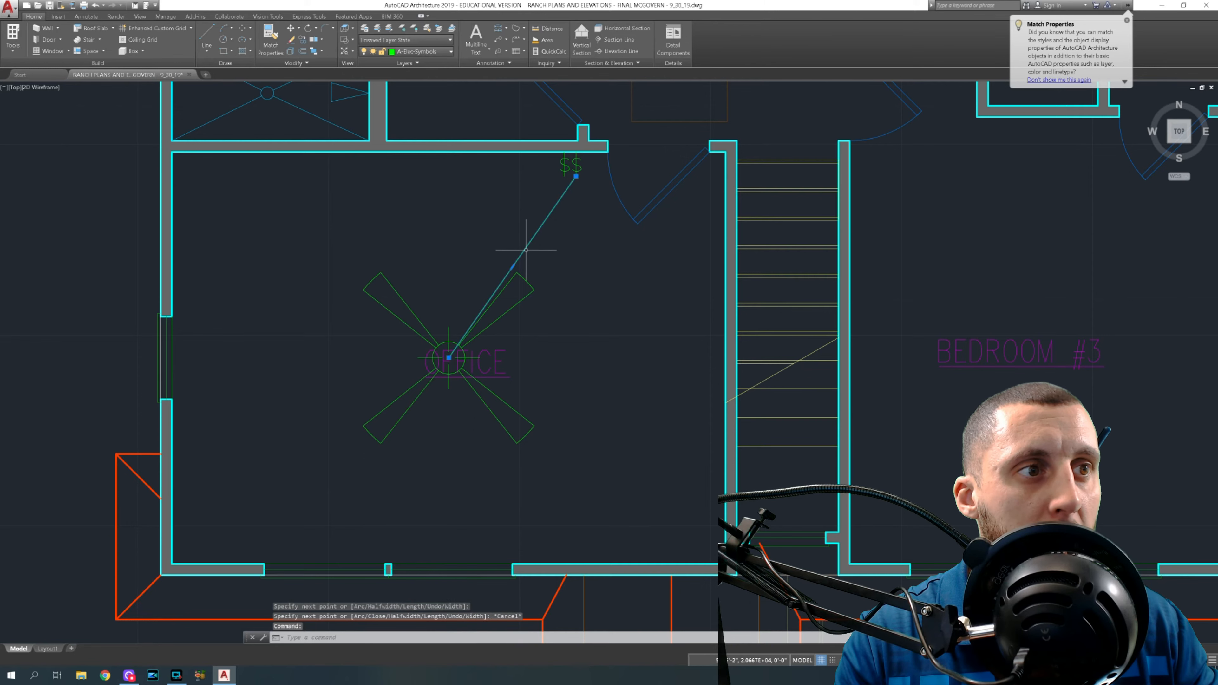
Convert the polyline between the switch and fan to an arc bulging toward the stairs side of the office.
mouse_move(512, 271)
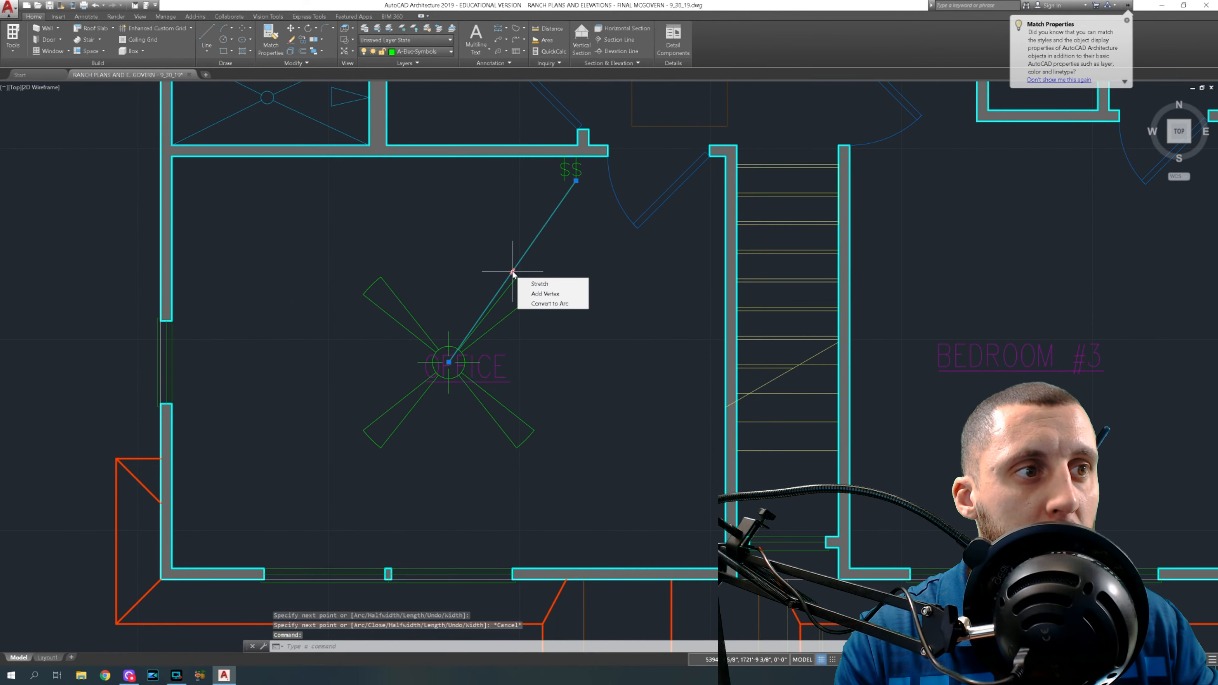
left_click(545, 304)
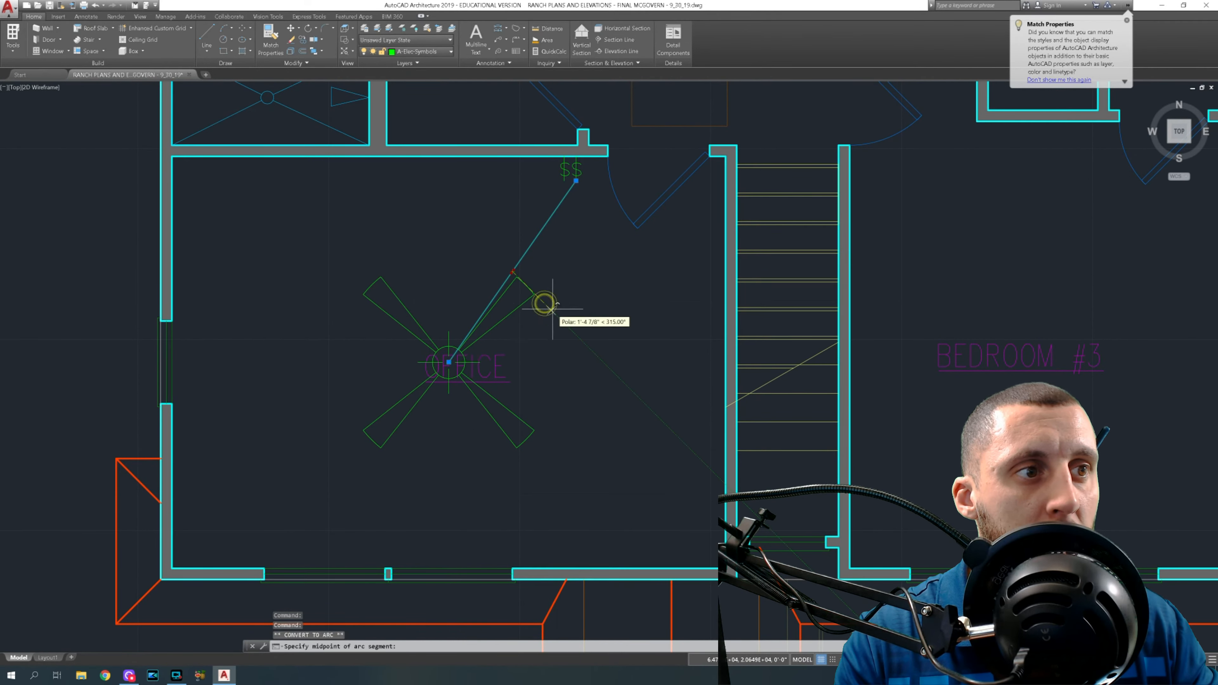
key("Escape")
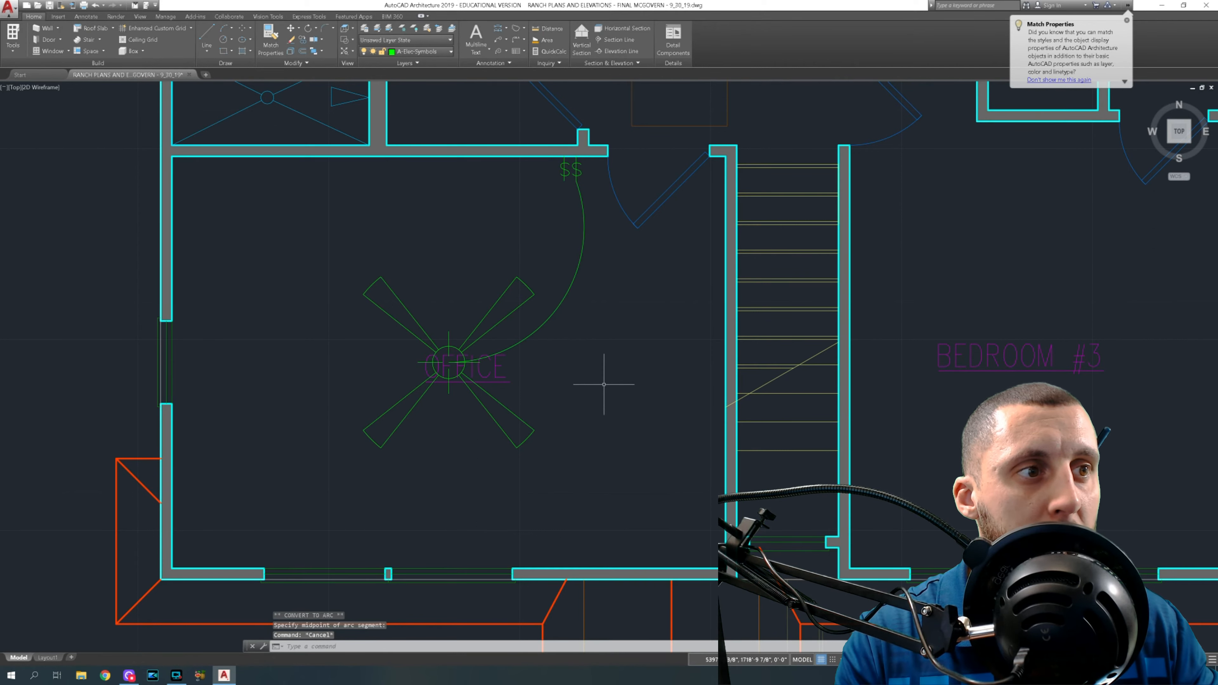
Draw a straight polyline from the lower end of the office switch farther from the door to the tip of the fan's upper-left blade.
left_click(214, 50)
left_click(224, 87)
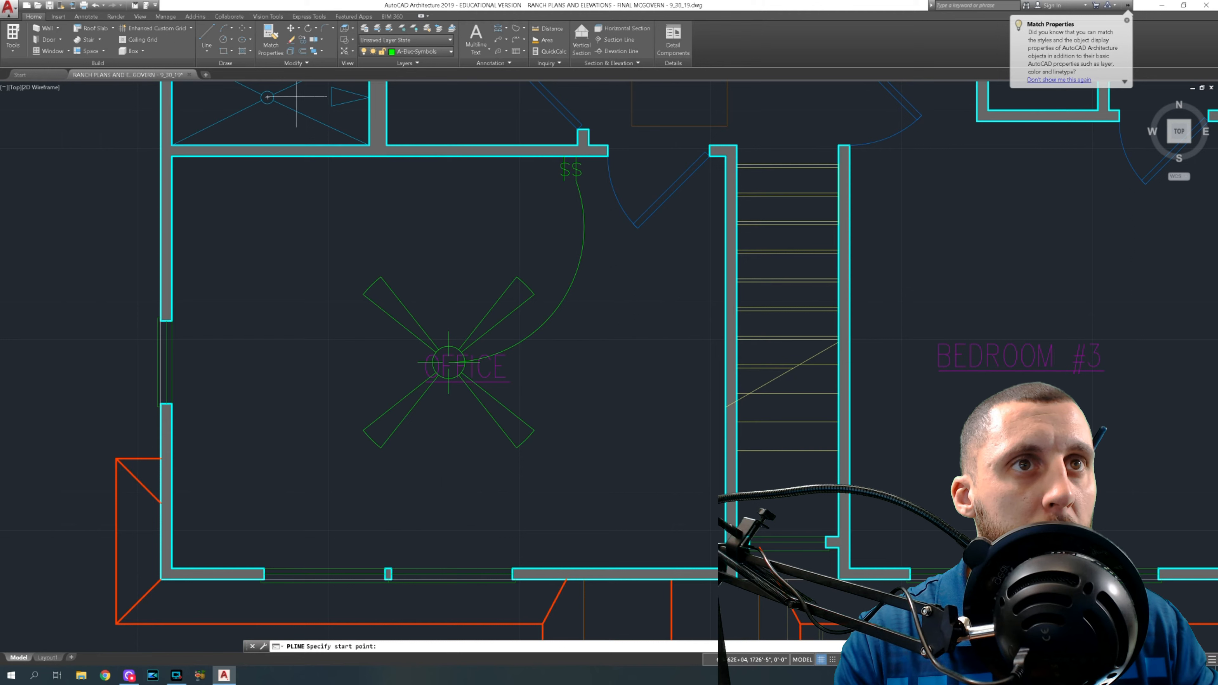
left_click(206, 51)
left_click(228, 85)
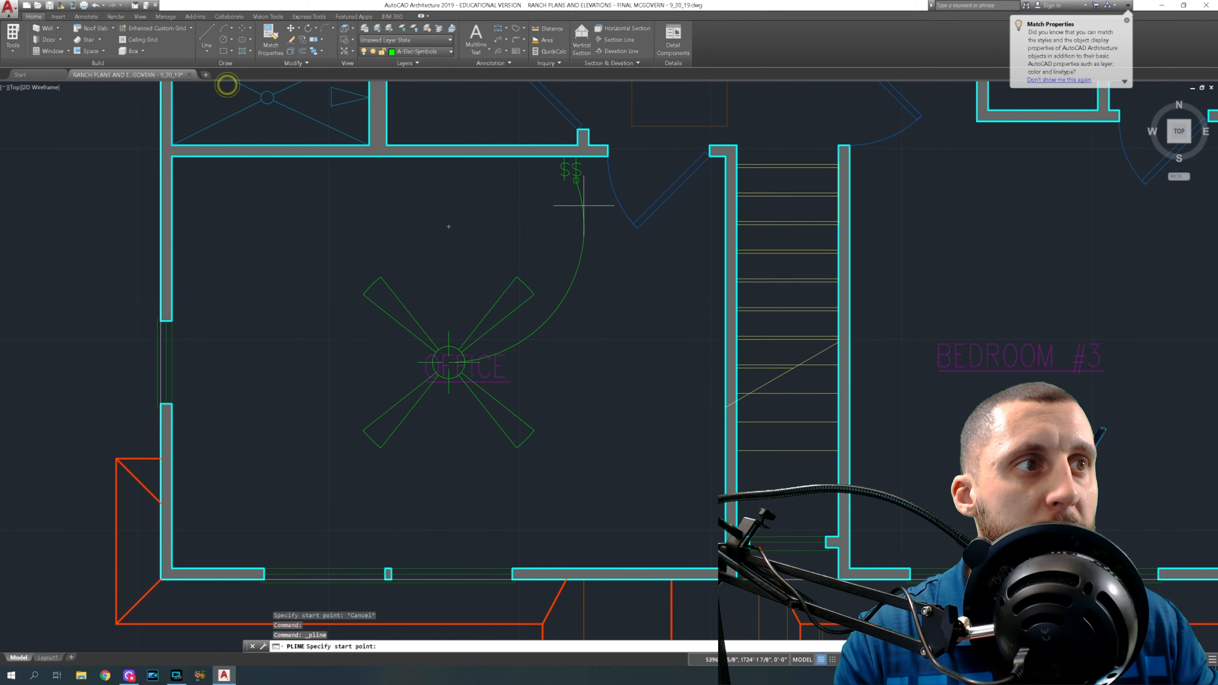
left_click(563, 182)
left_click(380, 276)
key("Escape")
Convert the polyline between the second switch and the fan blade to an arc bulging gently toward the fan's centre.
left_click(464, 254)
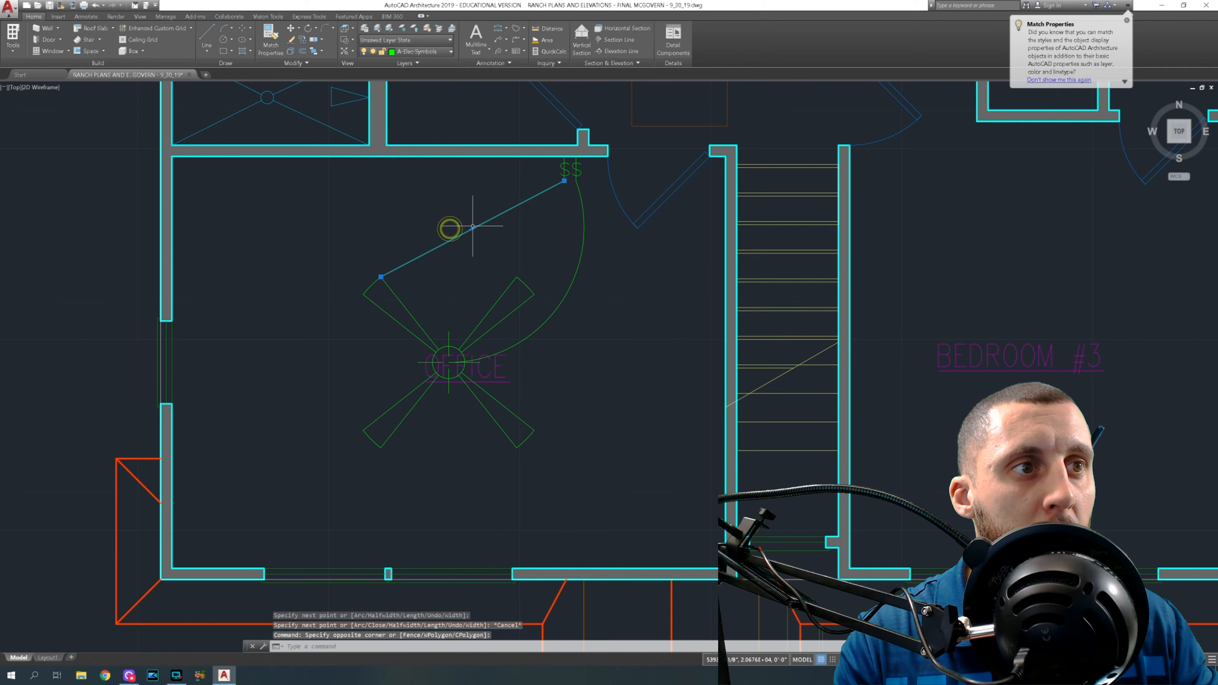
mouse_move(472, 229)
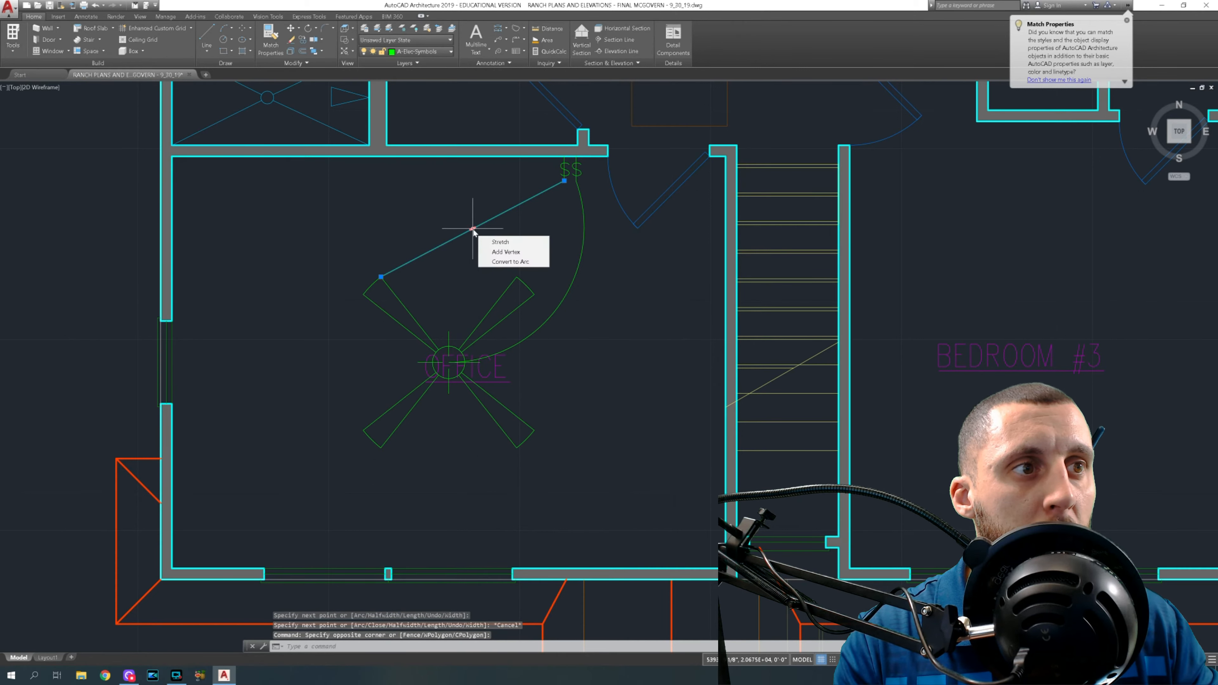
left_click(496, 263)
left_click(482, 260)
key("Escape")
Examine the smoke detector symbol by the office door and the detector and light symbols in the completed plan's hall.
scroll(607, 278, "down", 3)
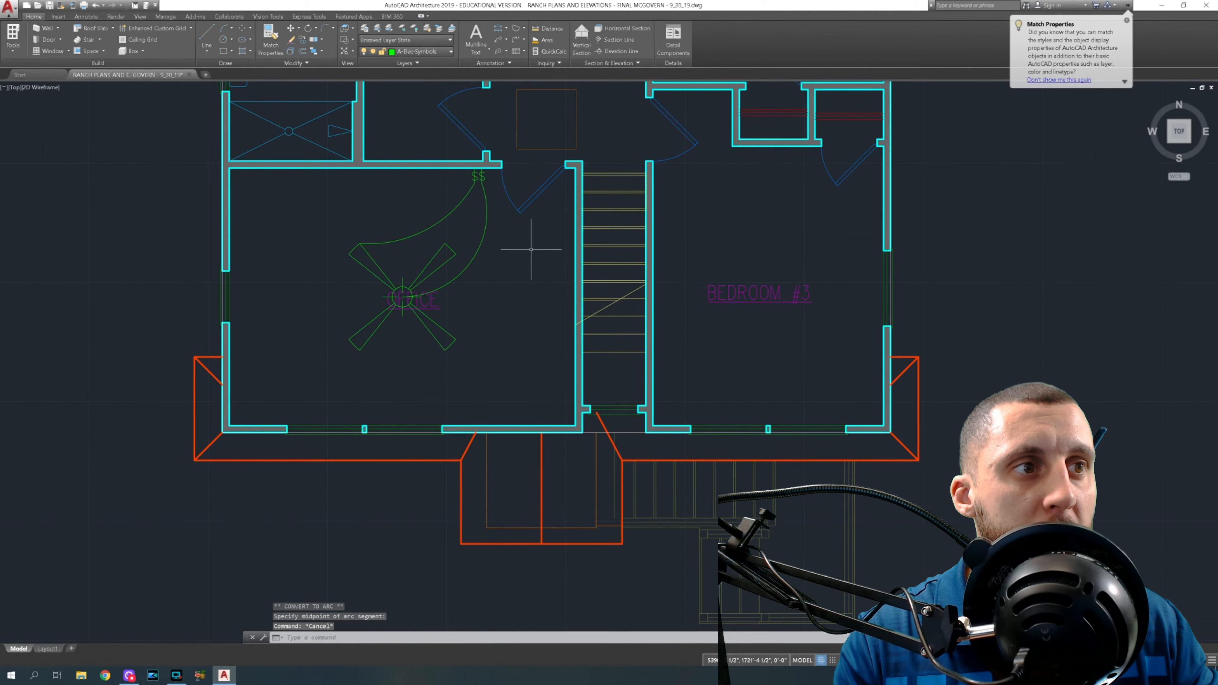
scroll(522, 250, "down", 2)
mouse_move(261, 300)
middle_mouse_down()
mouse_move(767, 291)
mouse_move(836, 310)
middle_mouse_up()
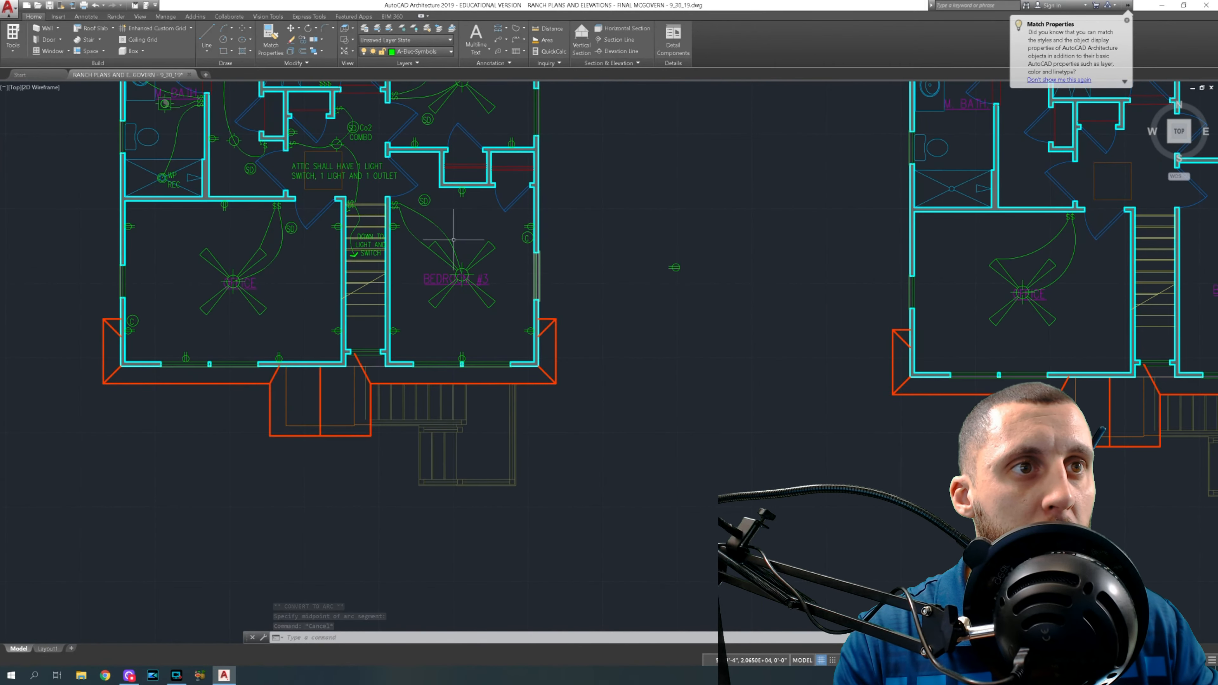
scroll(322, 209, "up", 8)
left_click(289, 249)
scroll(285, 245, "down", 4)
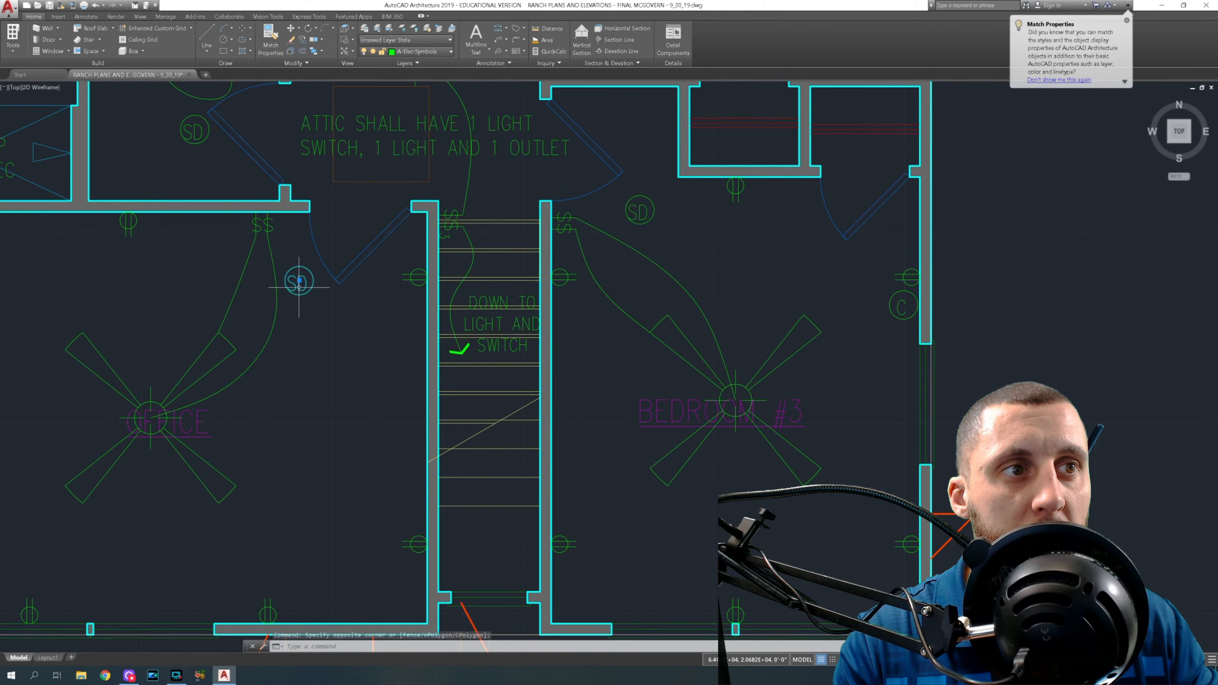
middle_click_drag(293, 274, 331, 351)
middle_click_drag(329, 306, 330, 390)
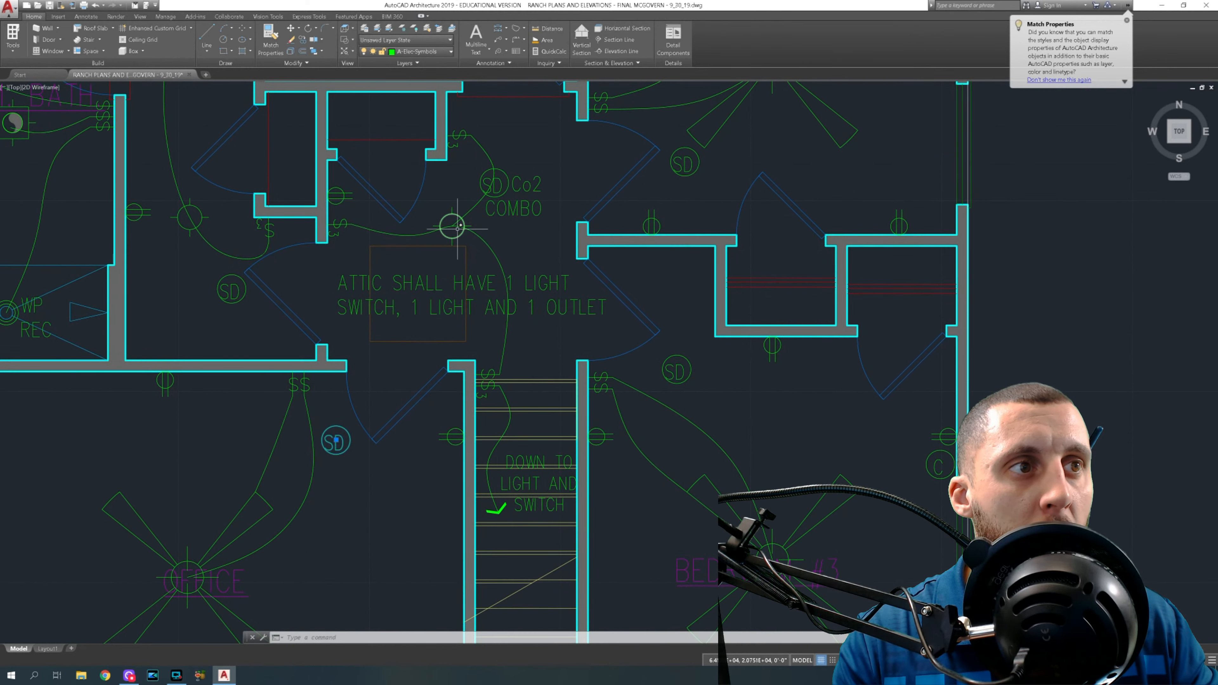
key("Escape")
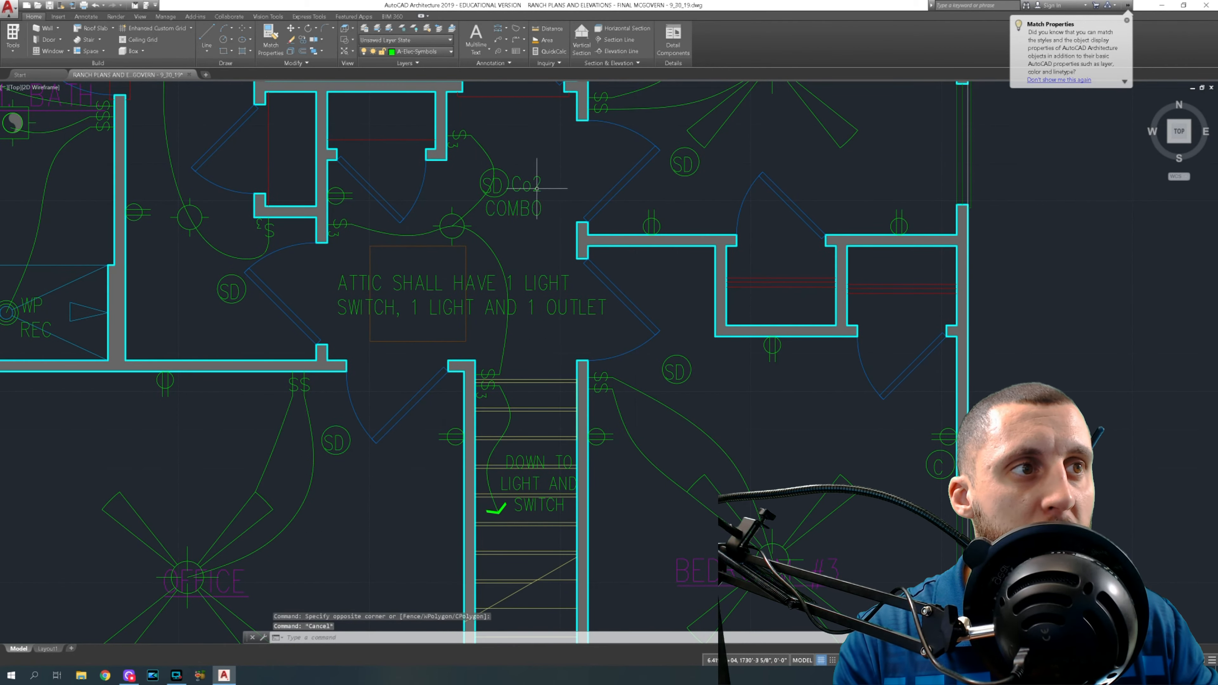
Edit the label beside the hall's combination detector in the completed plan to read CO COMBO.
double_click(535, 187)
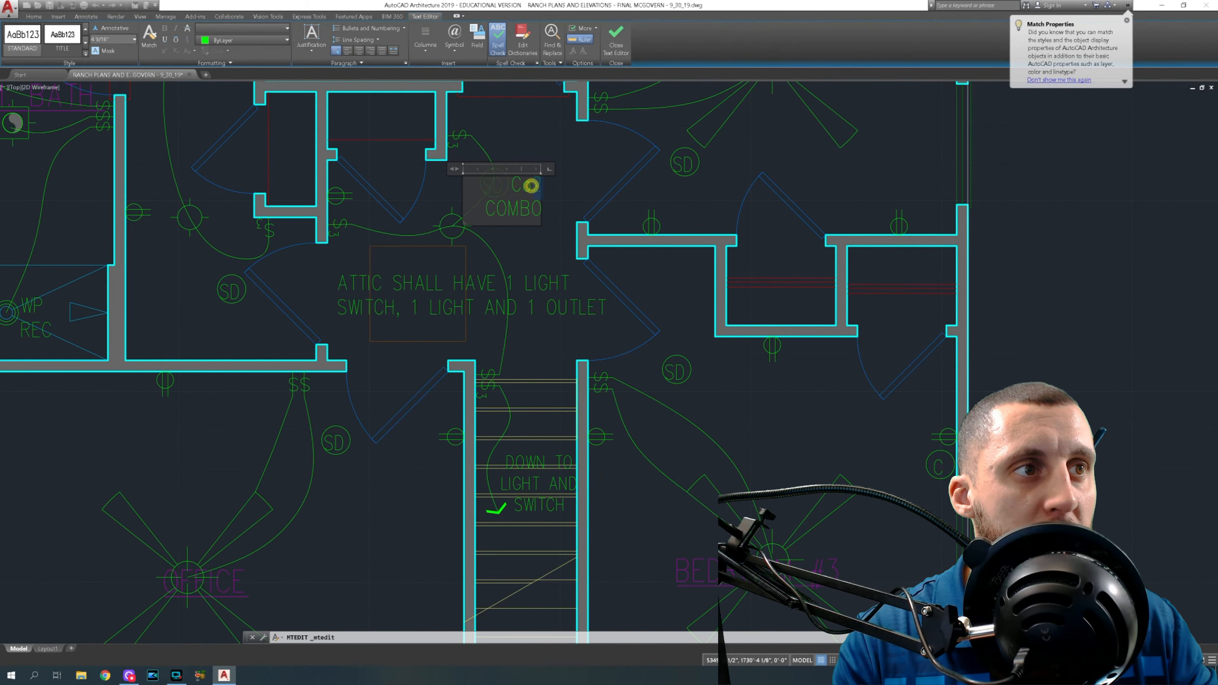
key("BackSpace")
key("BackSpace")
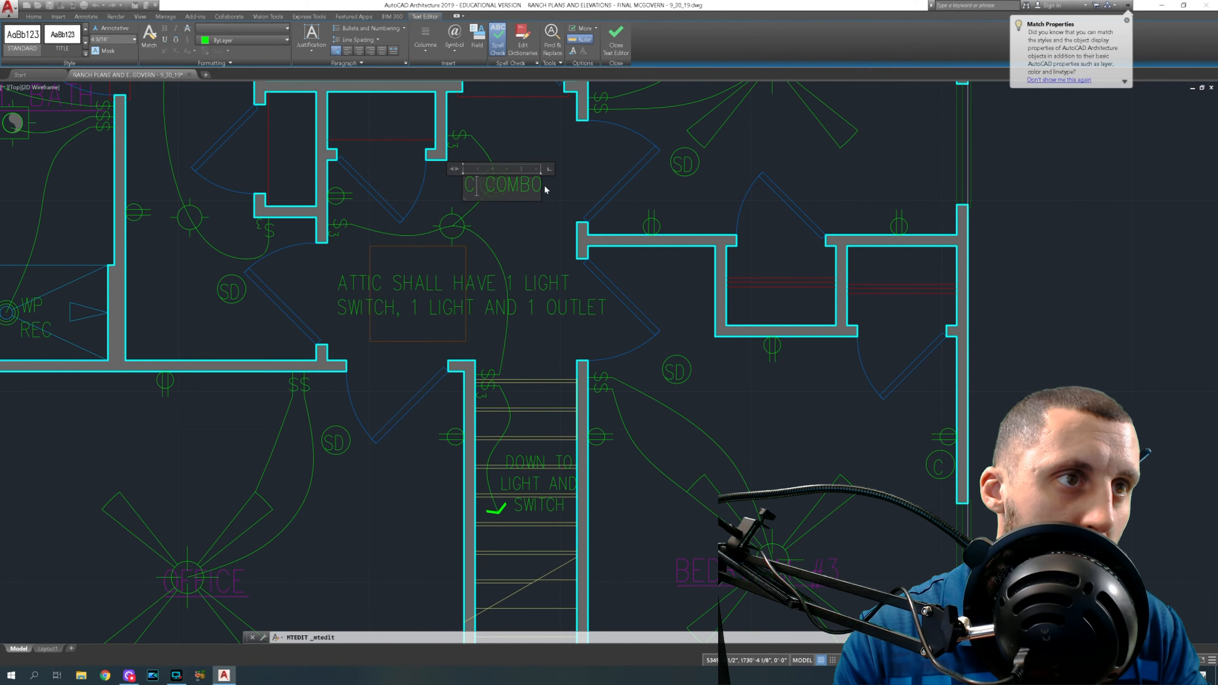
type(")")
key("BackSpace")
type("O")
left_click(544, 243)
Examine the hall's combination detector with its label and measure the horizontal distance from the Bedroom #4 doorway to it.
left_click(543, 227)
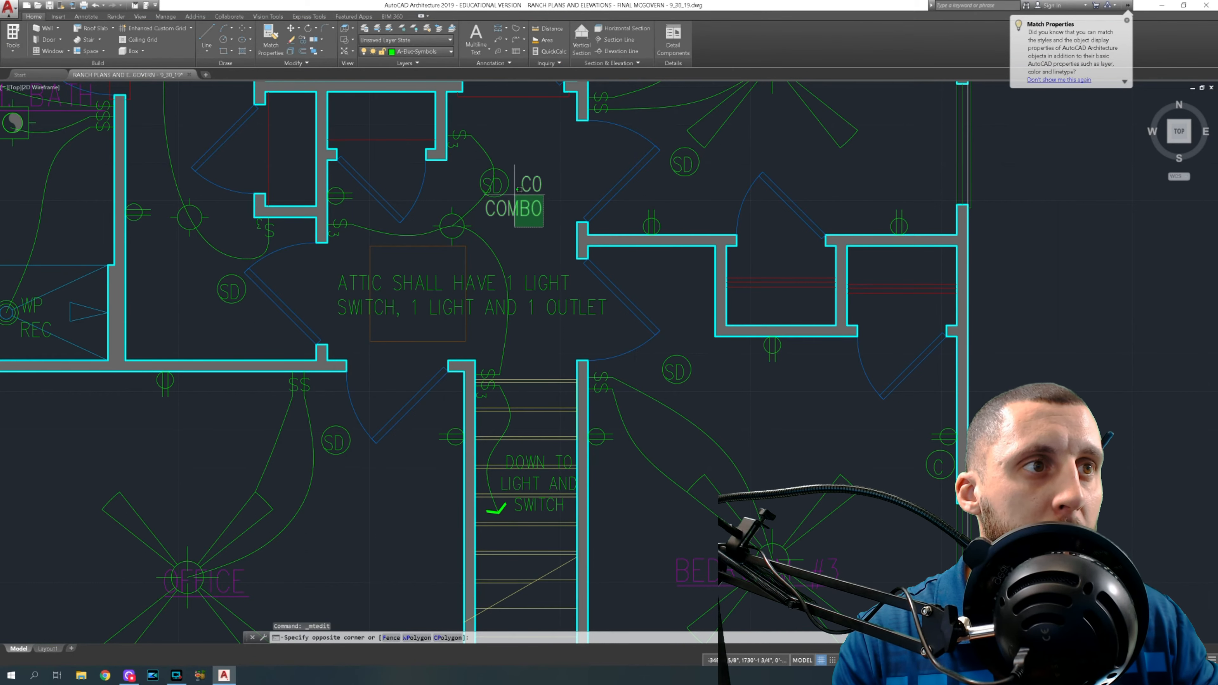
left_click(504, 177)
middle_click_drag(503, 178, 482, 209)
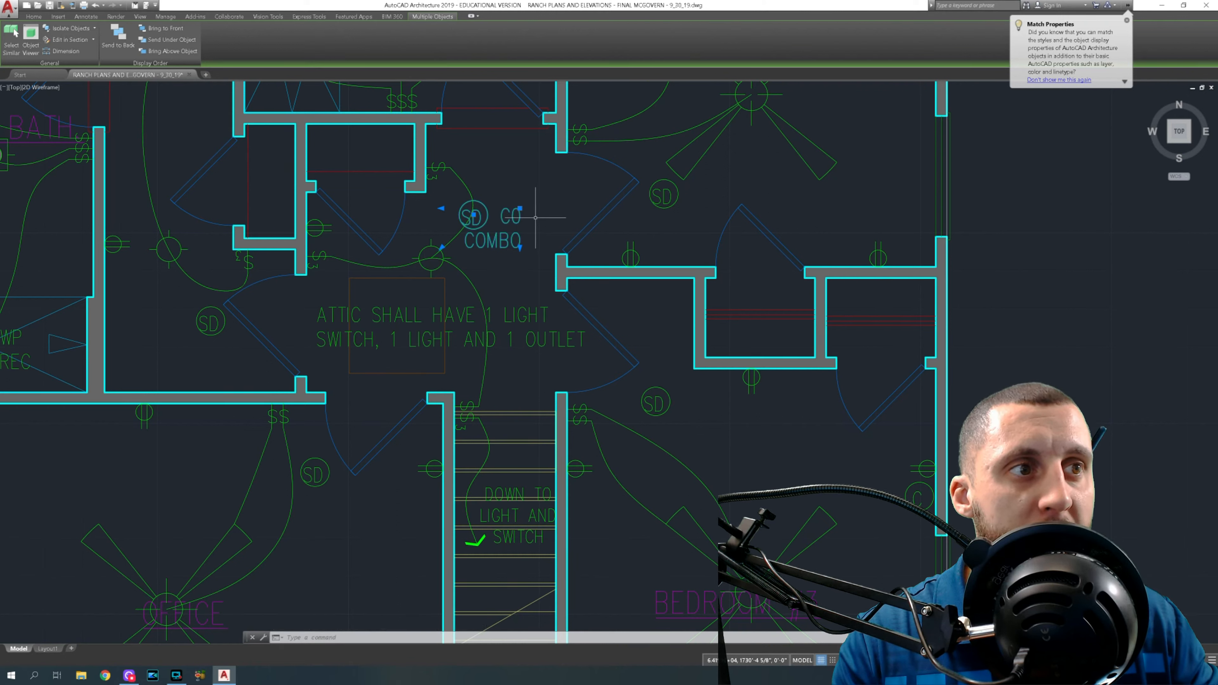
key("Escape")
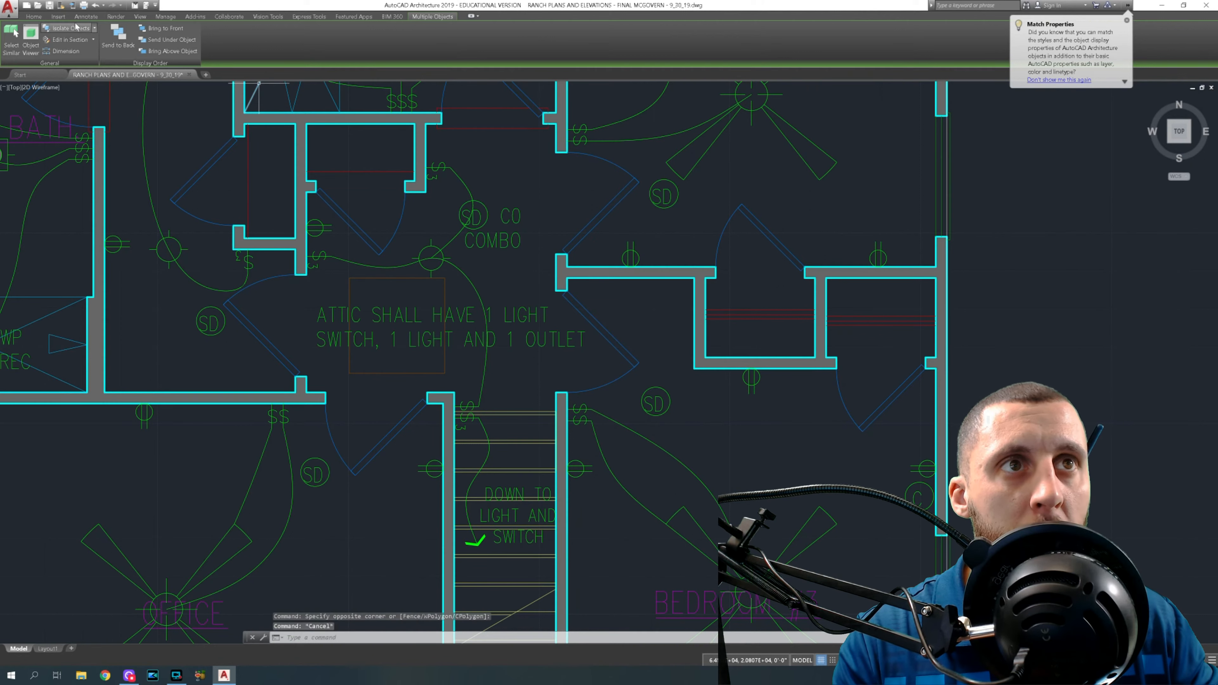
left_click(507, 29)
left_click(518, 126)
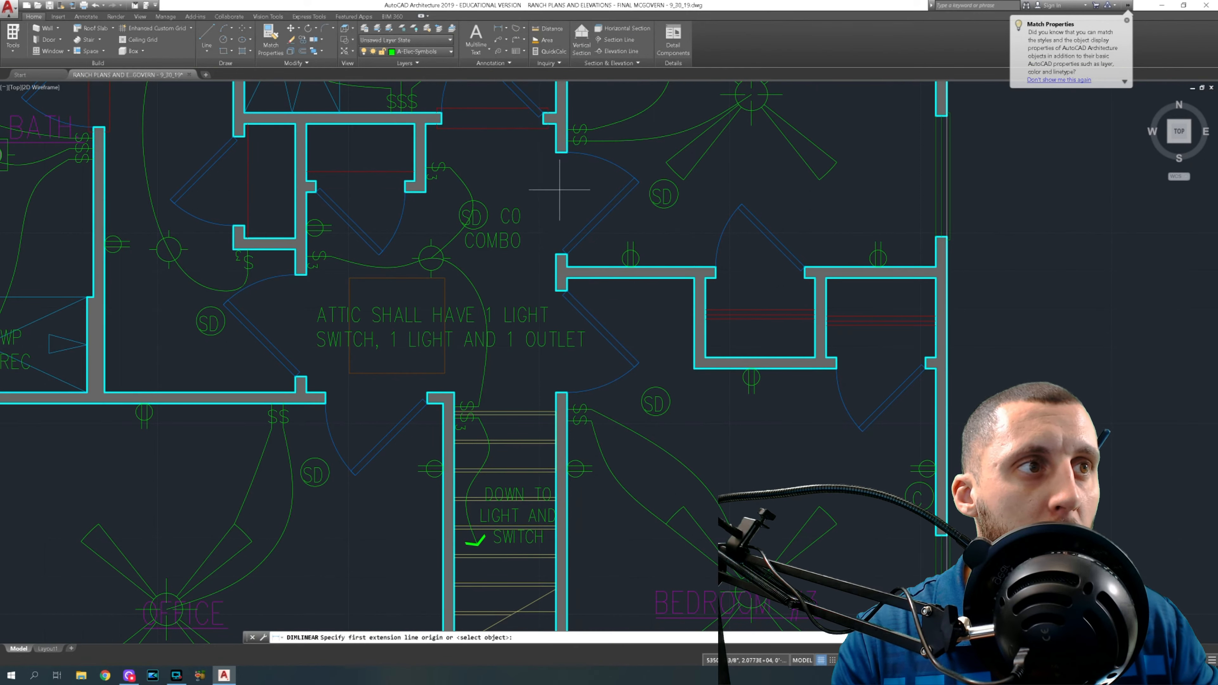
left_click(559, 199)
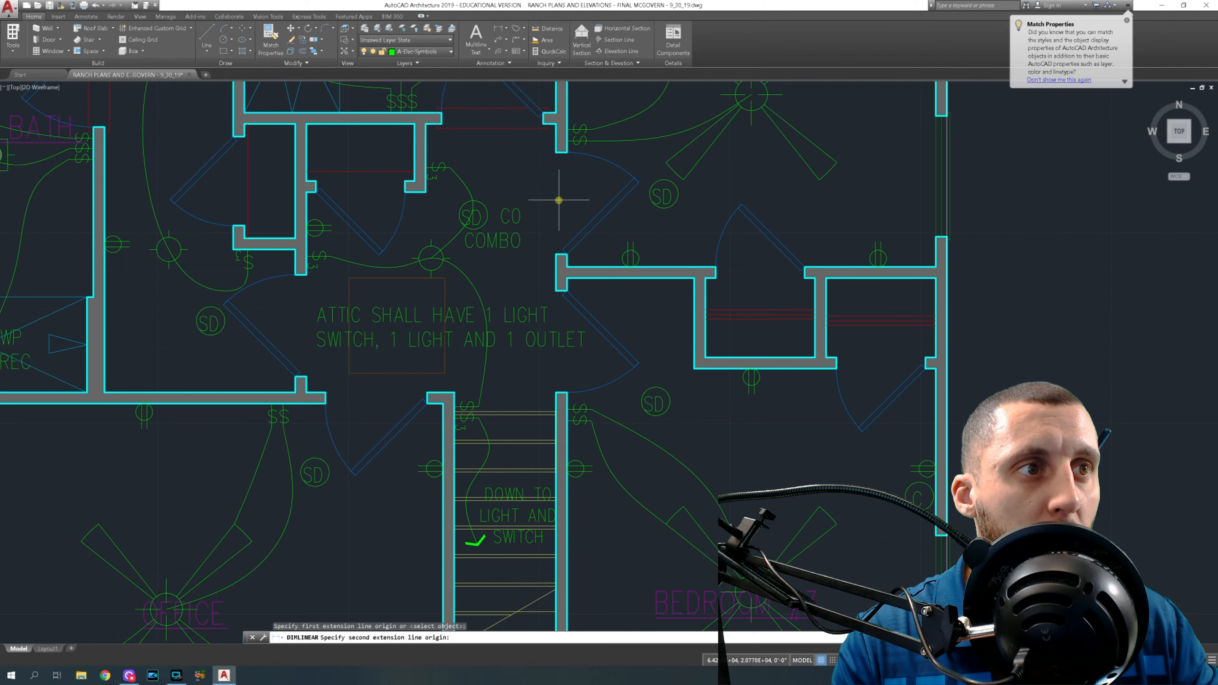
left_click(494, 216)
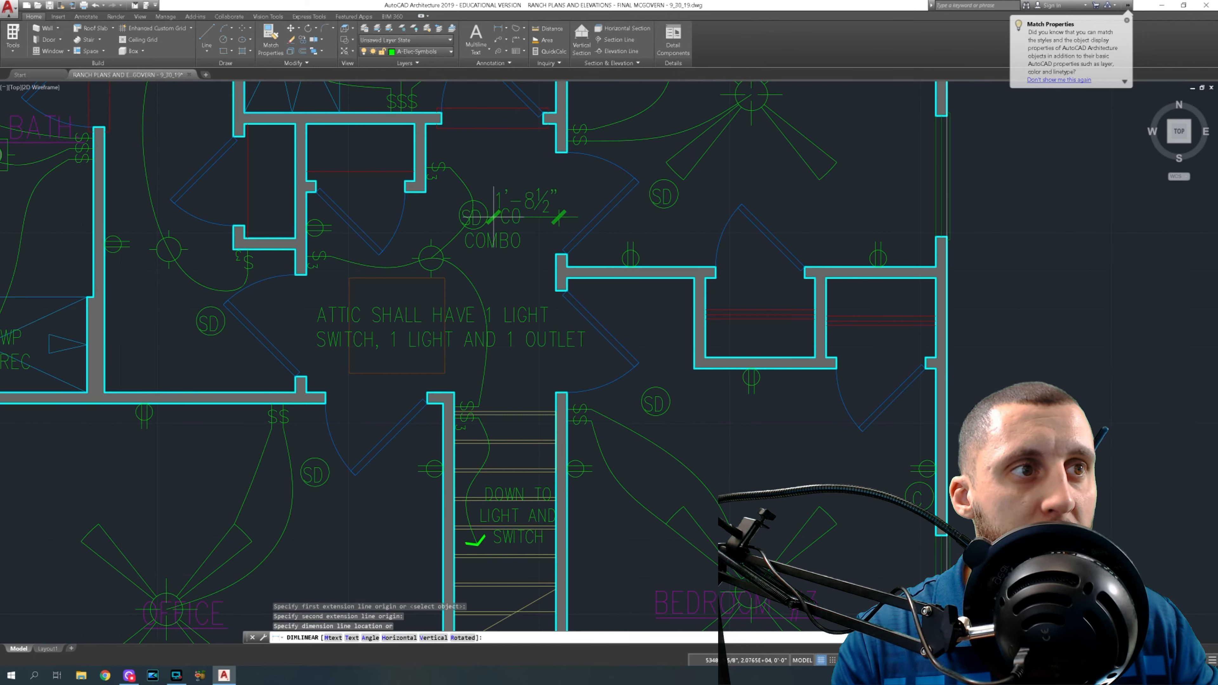
key("Escape")
Examine the smoke detector note above Bedroom #4 and the detector locations near the bedroom doors in the completed plan.
scroll(493, 217, "down", 6)
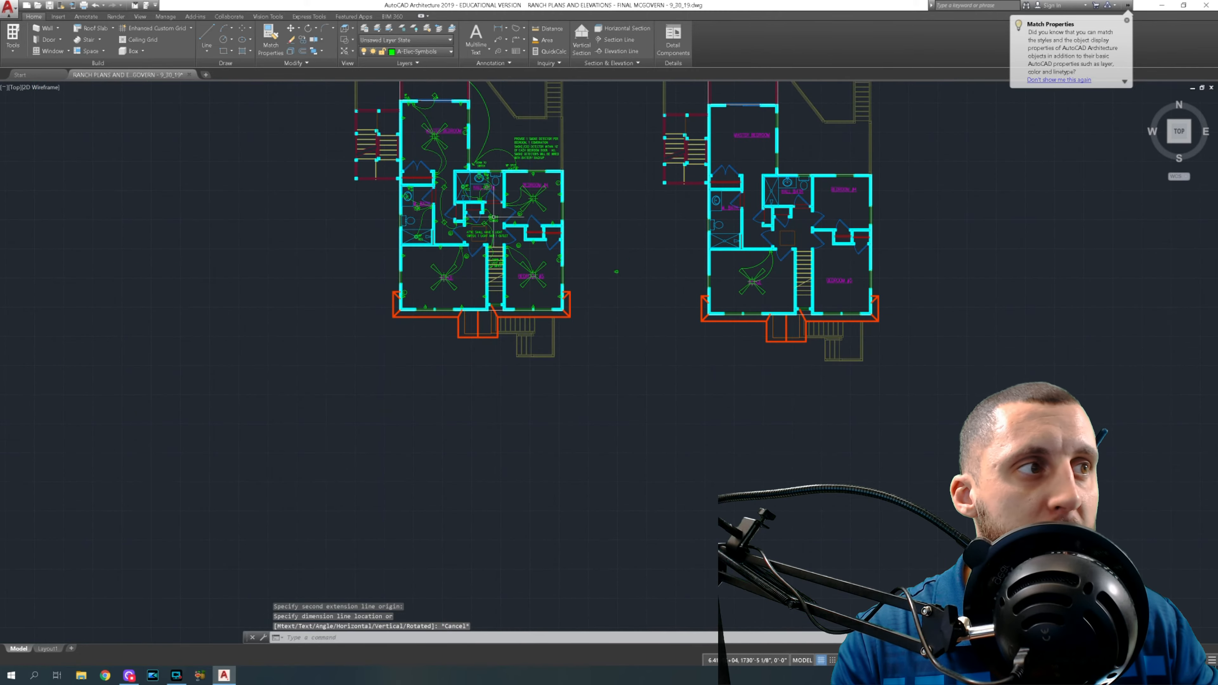
scroll(527, 239, "up", 1)
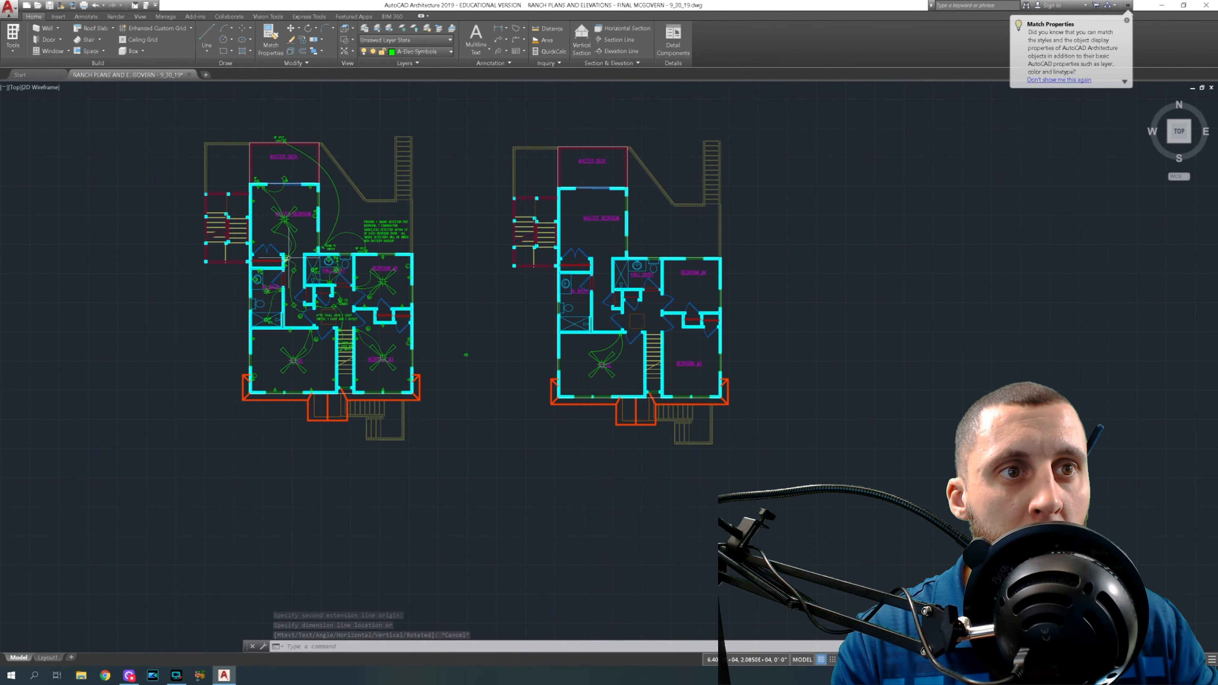
scroll(288, 258, "up", 4)
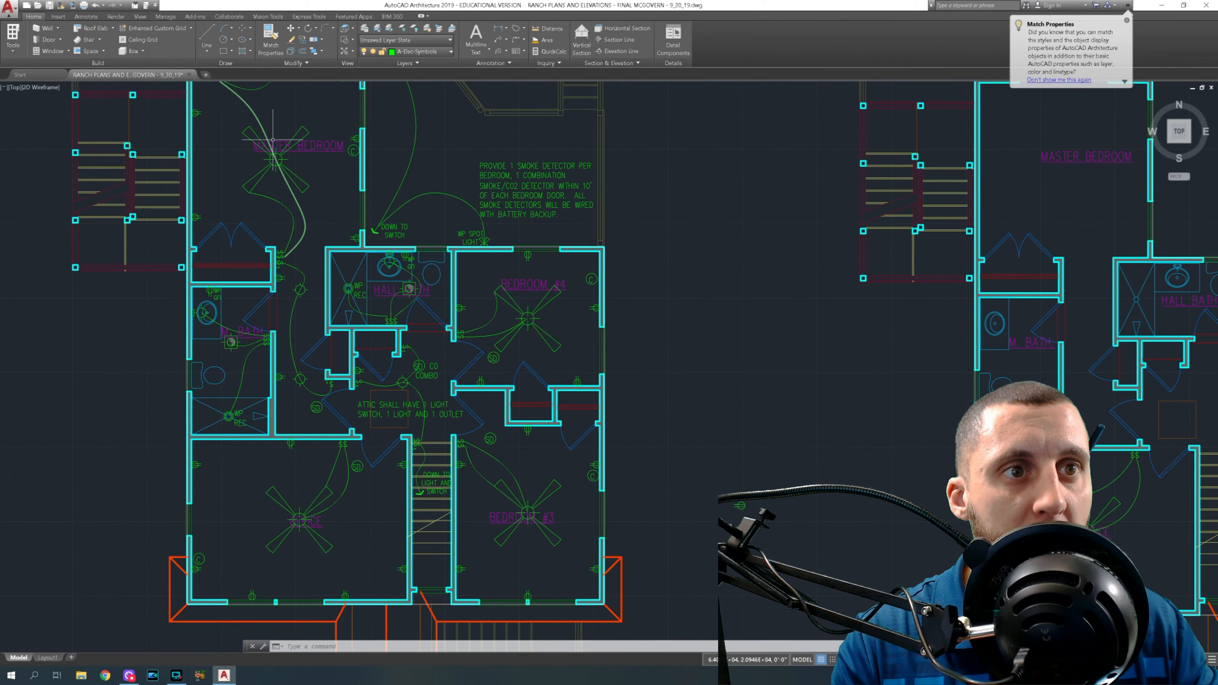
scroll(314, 293, "up", 2)
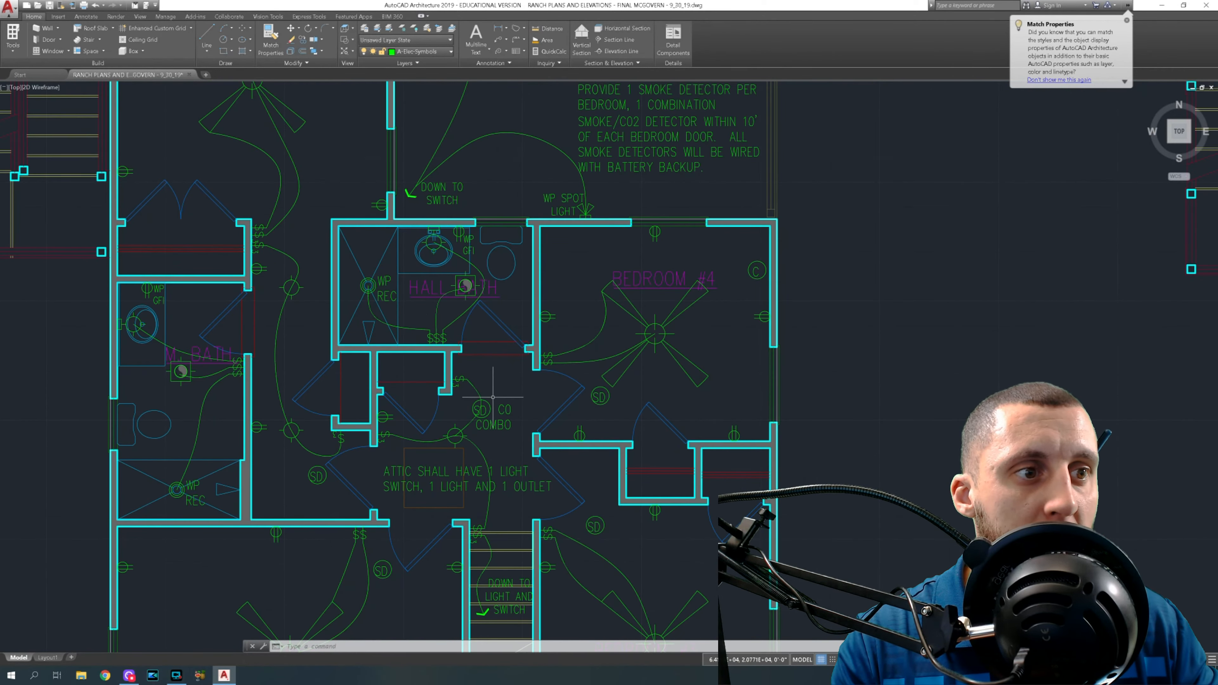
scroll(403, 342, "up", 2)
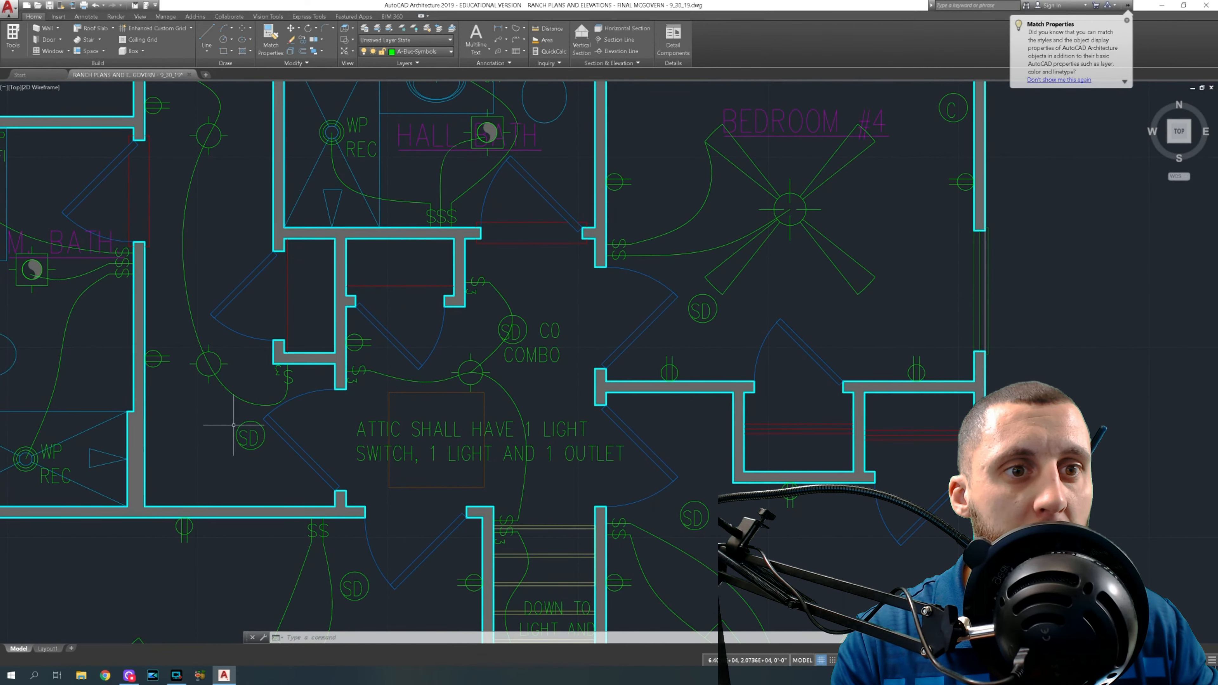
left_click(553, 381)
left_click(515, 316)
key("ctrl+c")
key("ctrl+v")
scroll(479, 355, "down", 4)
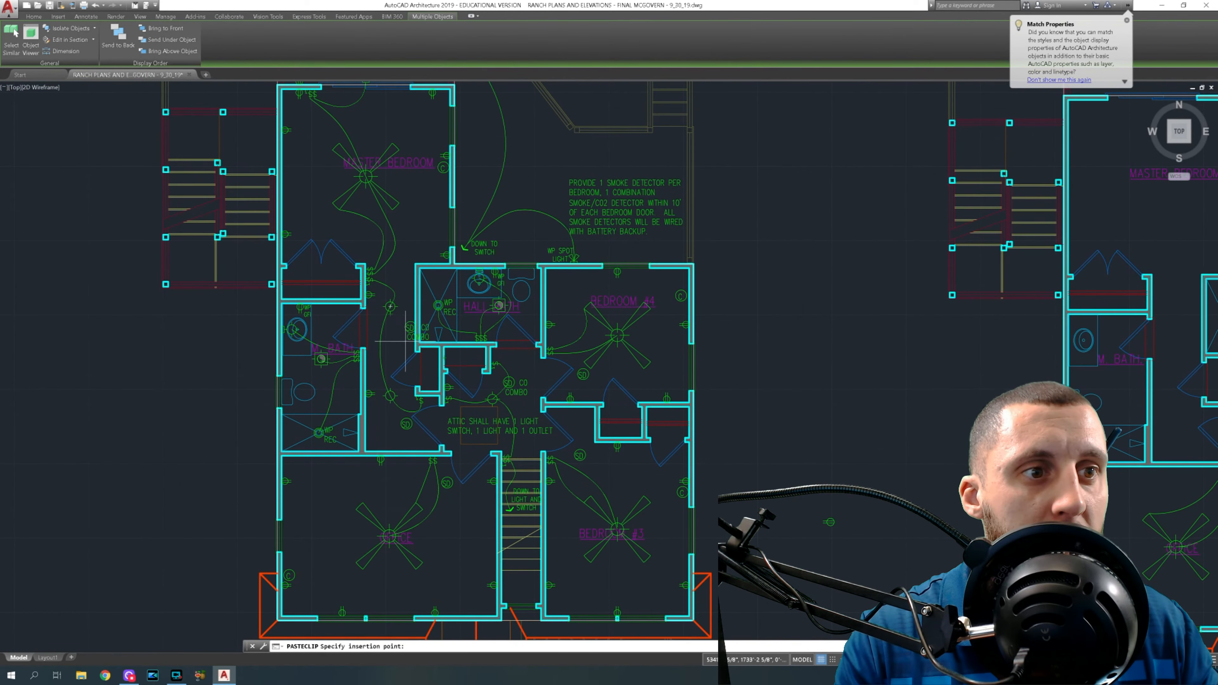
key("Escape")
Copy the smoke detector symbol beside the office door in the completed plan to the clipboard.
scroll(445, 431, "up", 5)
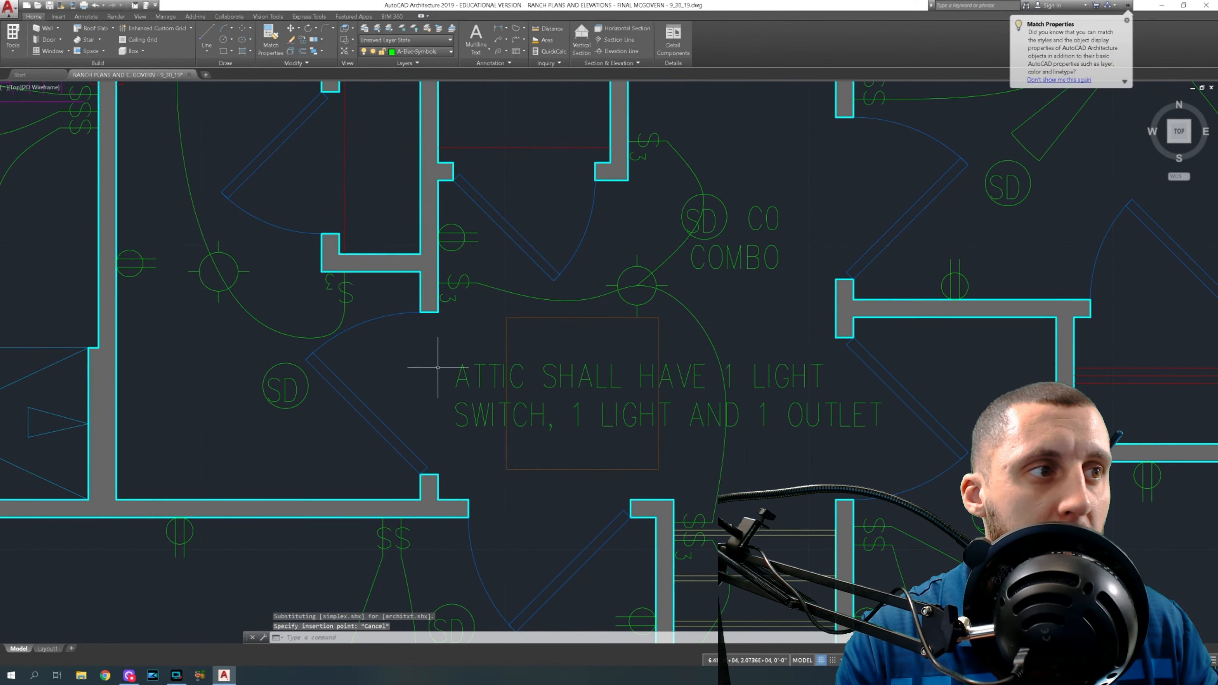
scroll(426, 394, "down", 2)
middle_click_drag(426, 393, 453, 397)
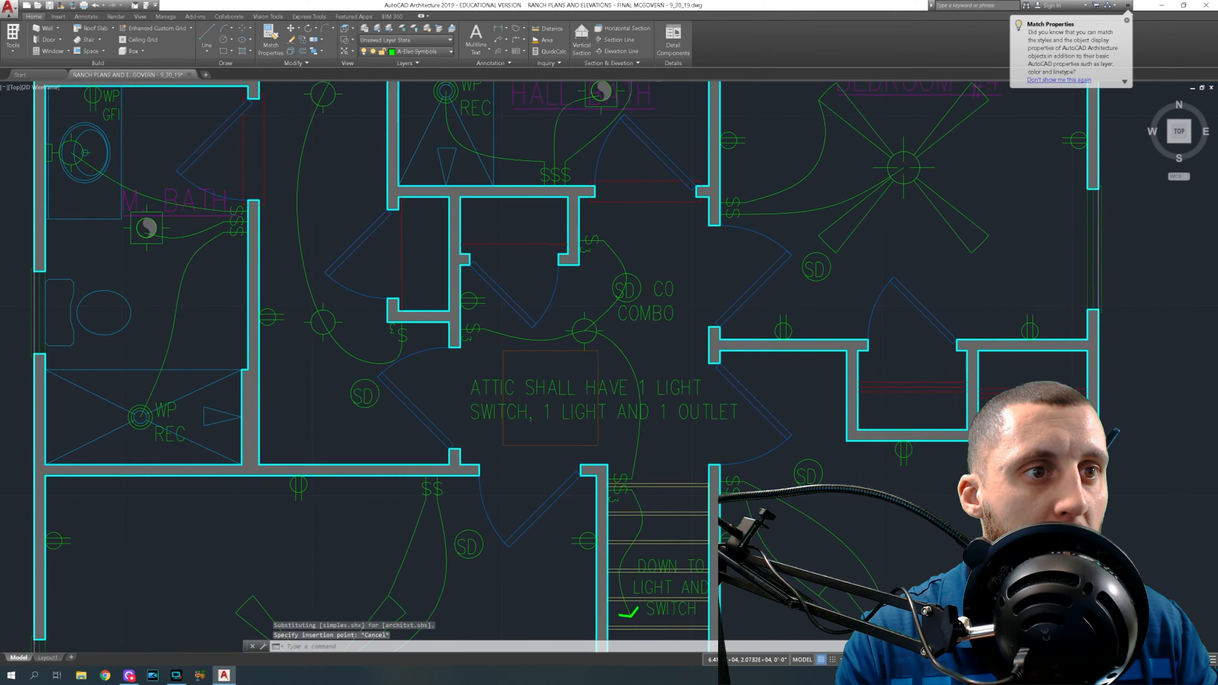
middle_click_drag(317, 179, 383, 362)
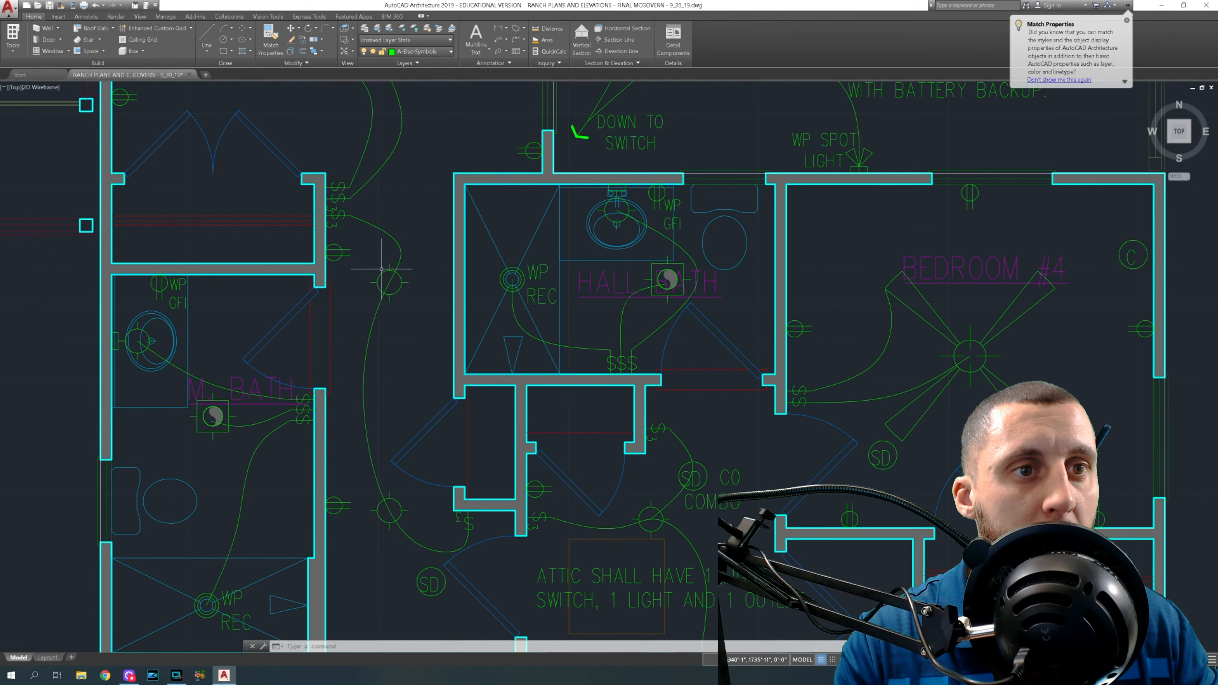
scroll(381, 269, "down", 4)
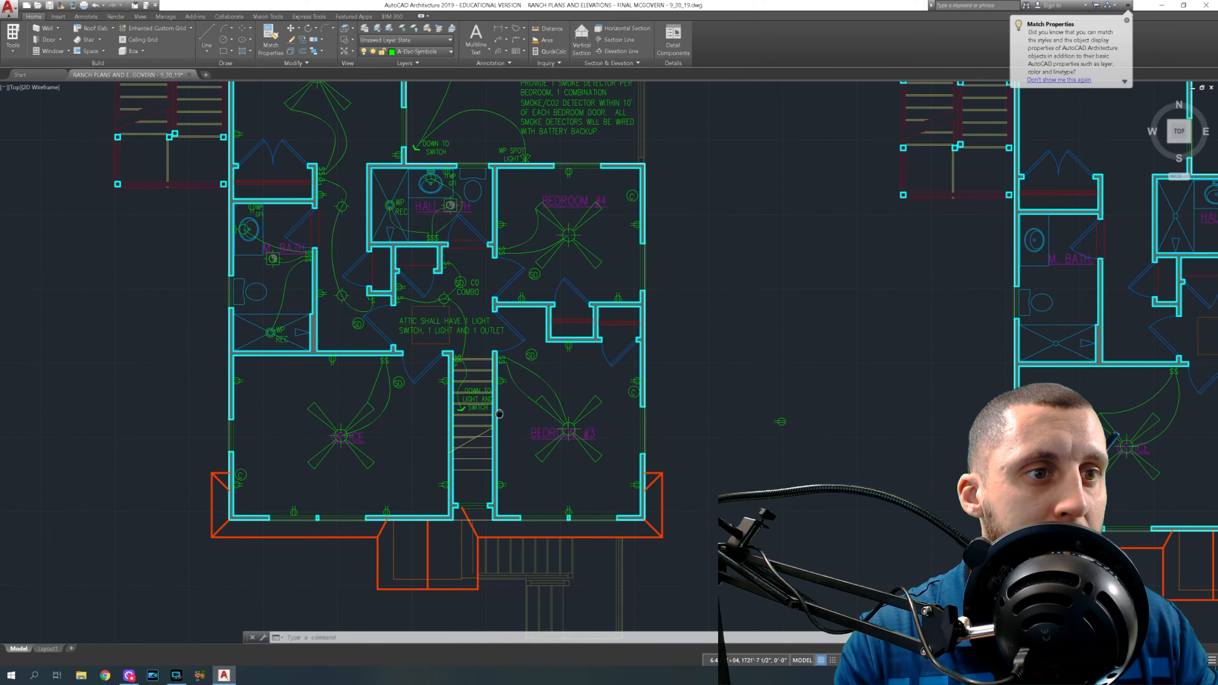
middle_click_drag(496, 379, 530, 298)
scroll(429, 308, "up", 8)
left_click(428, 308)
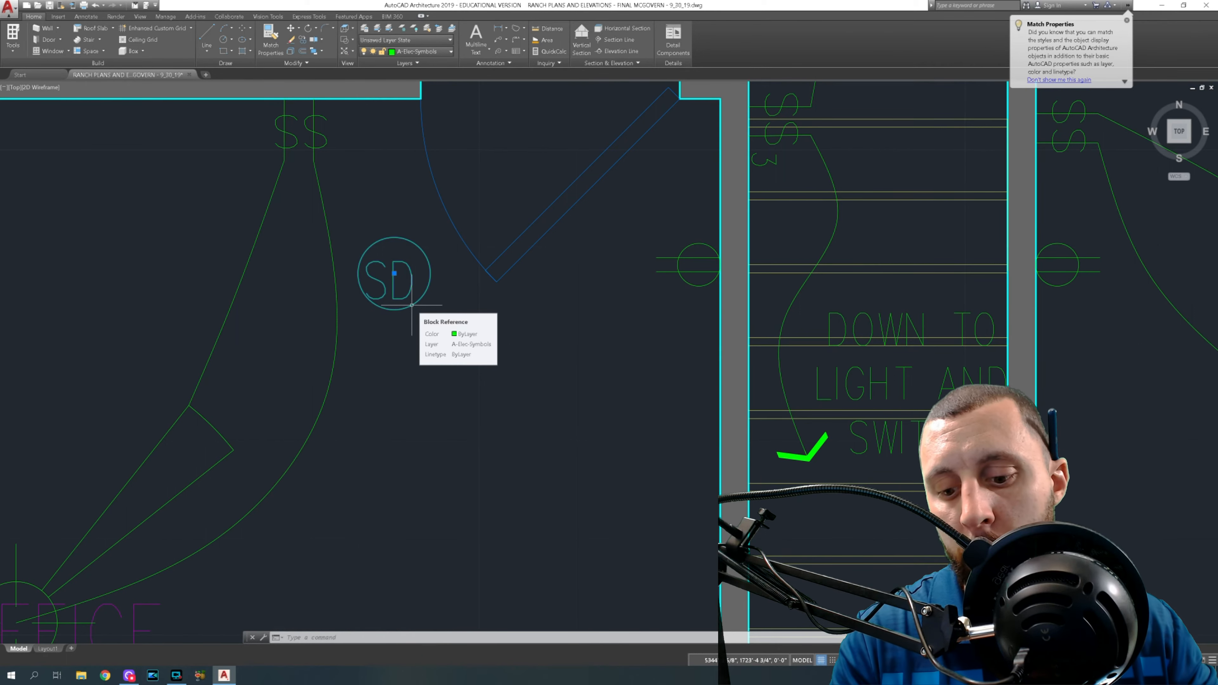
key("ctrl+c")
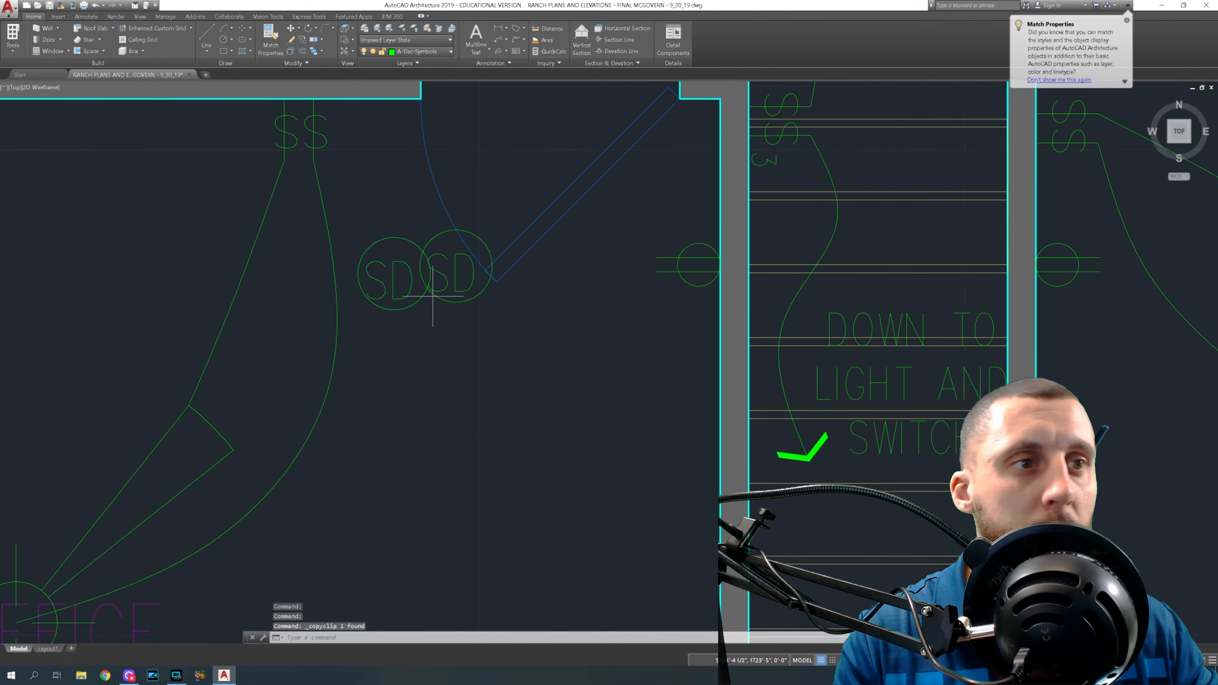
Paste the smoke detector symbol into the clean plan's office, just inside the door and beside the switch wiring.
key("ctrl+v")
scroll(435, 293, "down", 8)
middle_click_drag(678, 313, 494, 317)
scroll(539, 306, "up", 4)
scroll(540, 306, "up", 3)
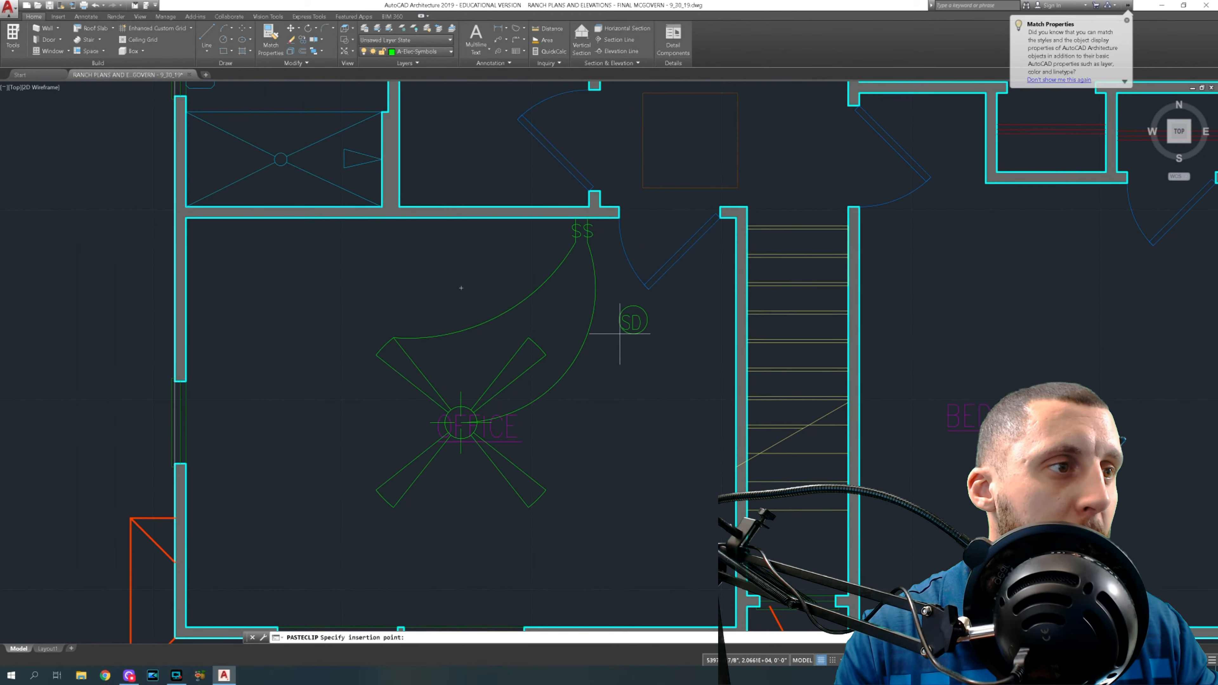
left_click(612, 321)
Paste a smoke detector symbol just inside the entry doors of Bedroom #3 and Bedroom #4 in the clean plan.
key("ctrl+v")
middle_click_drag(785, 336, 476, 418)
left_click(605, 319)
middle_click_drag(531, 181, 623, 345)
key("ctrl+v")
left_click(698, 219)
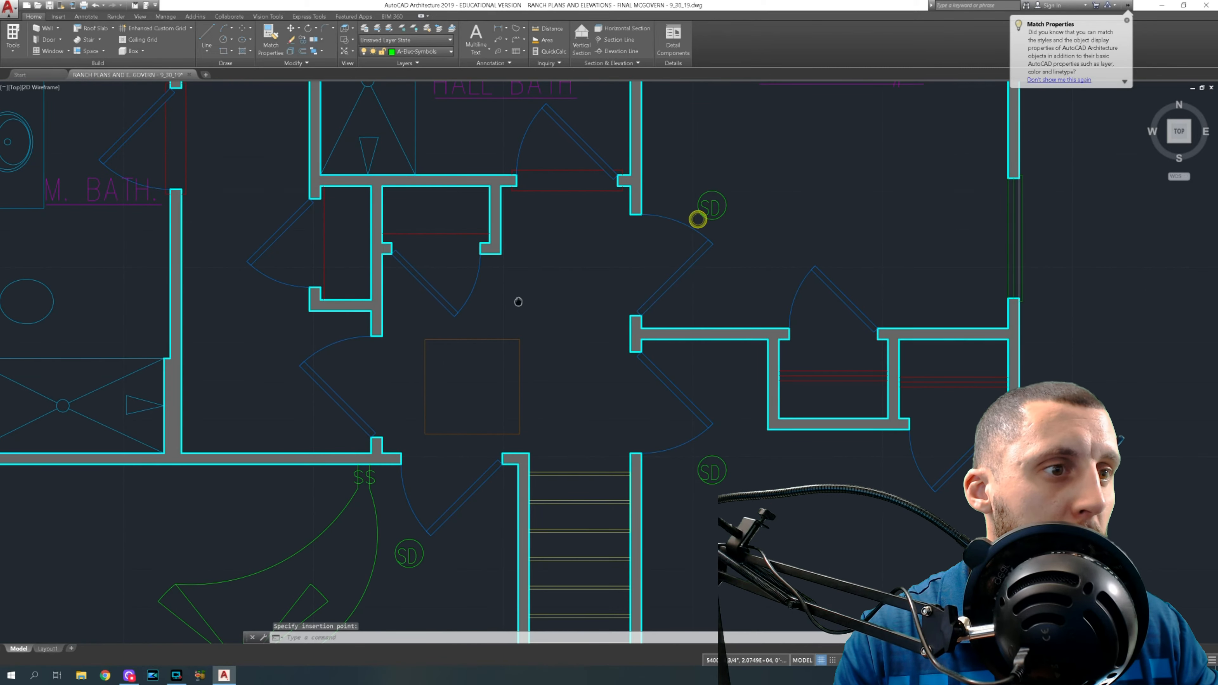
Paste a smoke detector symbol just inside the master suite's entry door, between the master bath and the hall closet.
middle_click_drag(518, 302, 585, 276)
middle_click_drag(511, 441, 507, 240)
middle_click_drag(475, 331, 429, 503)
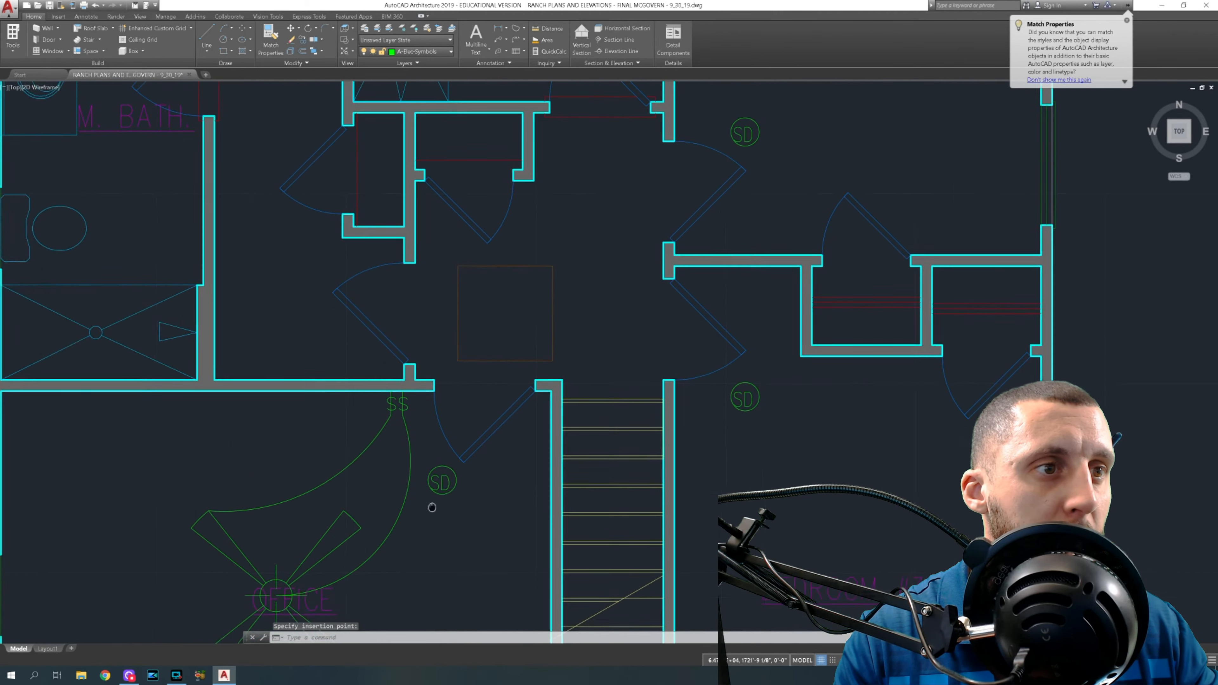
middle_click_drag(308, 290, 320, 345)
key("ctrl+v")
left_click(308, 345)
Copy the SD CO COMBO detector symbol from the completed plan's hallway to the clipboard.
scroll(309, 346, "down", 2)
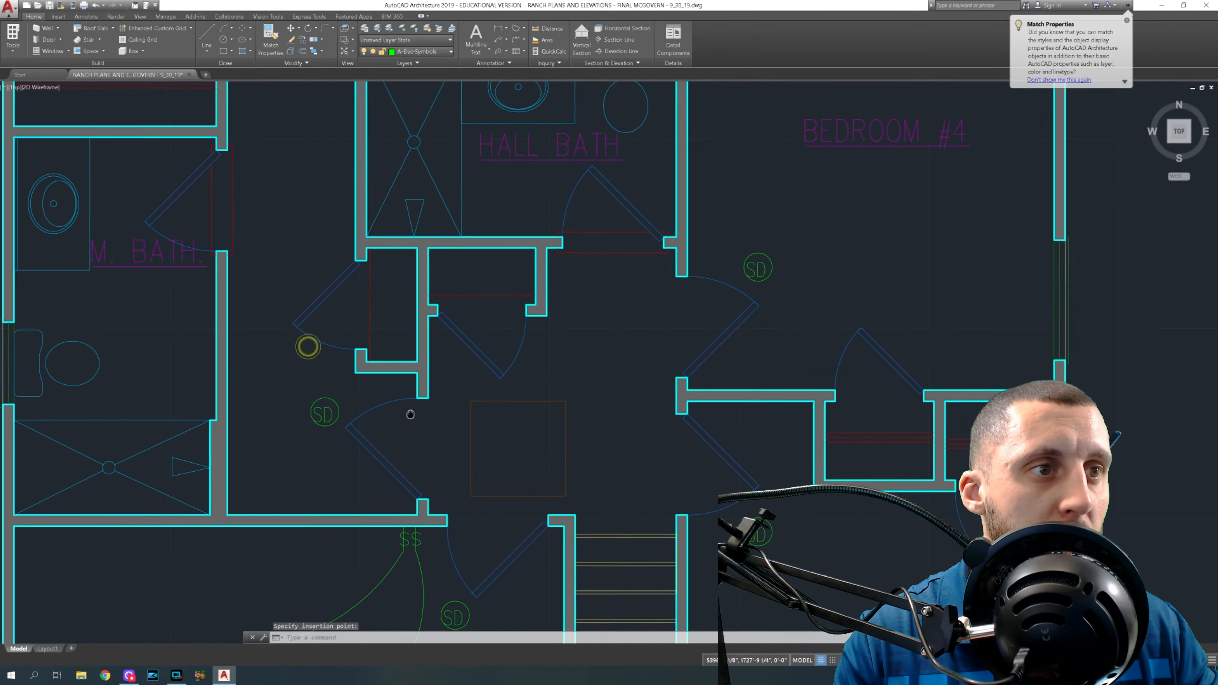
middle_click_drag(543, 345, 523, 451)
scroll(536, 459, "down", 3)
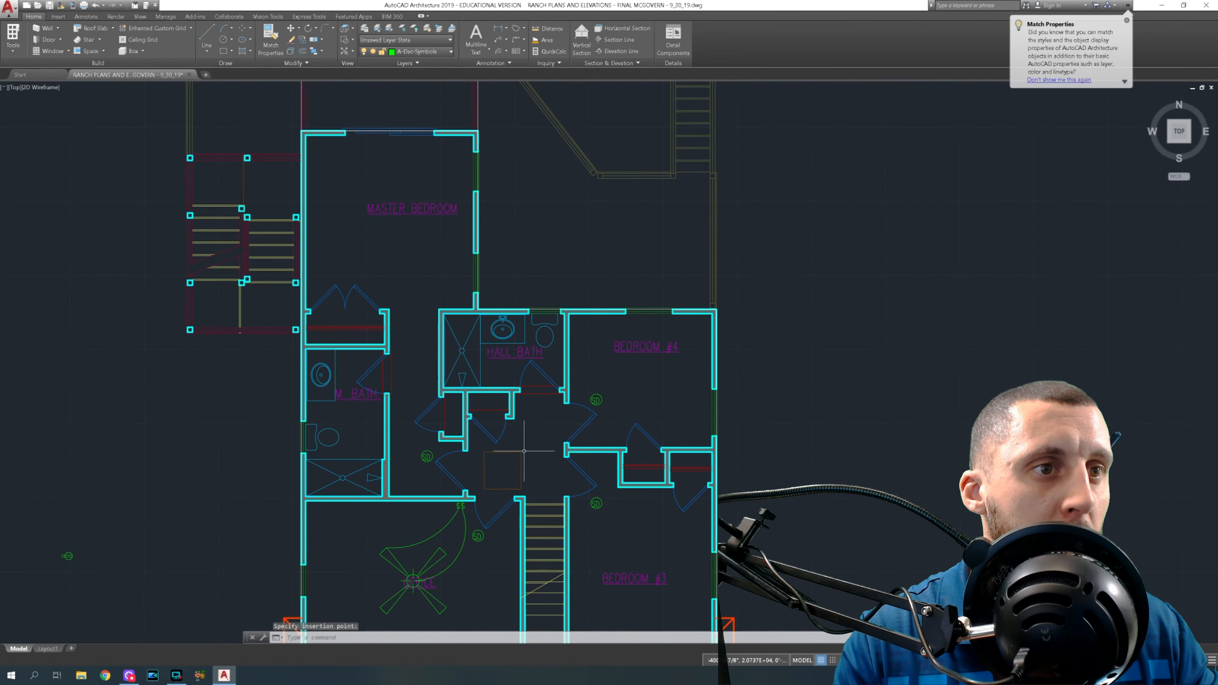
middle_click_drag(471, 397, 409, 241)
scroll(409, 288, "down", 6)
middle_click_drag(299, 367, 429, 367)
scroll(374, 331, "up", 10)
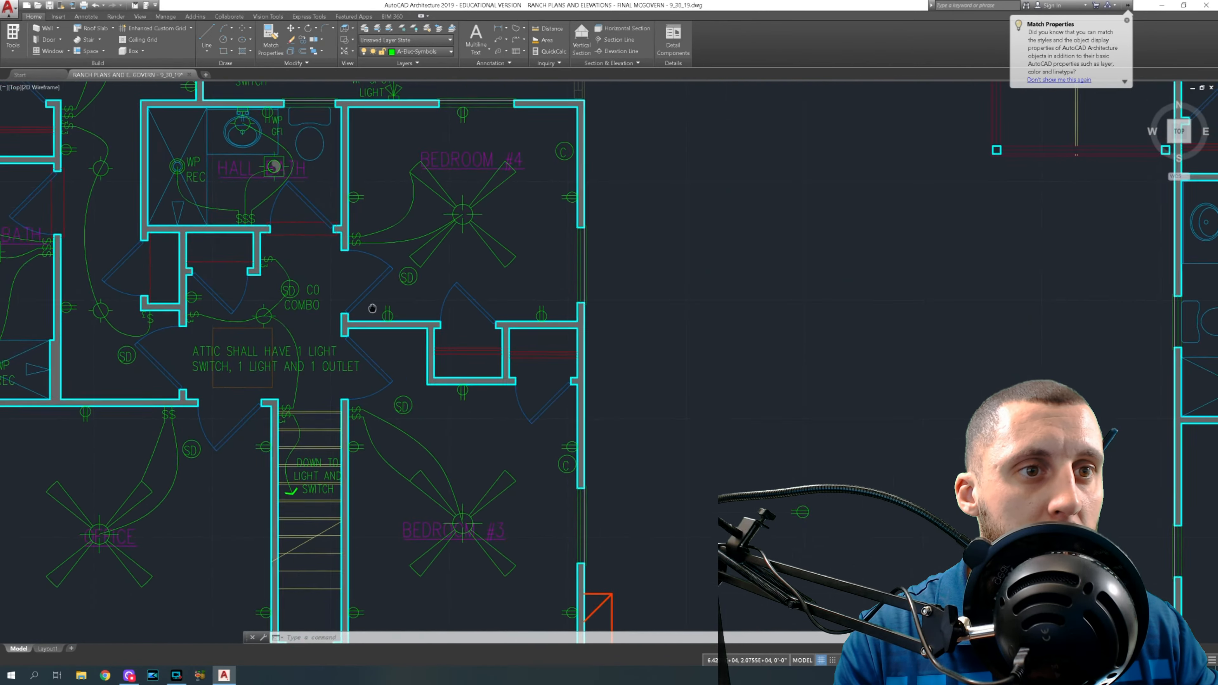
left_click(357, 291)
left_click(326, 229)
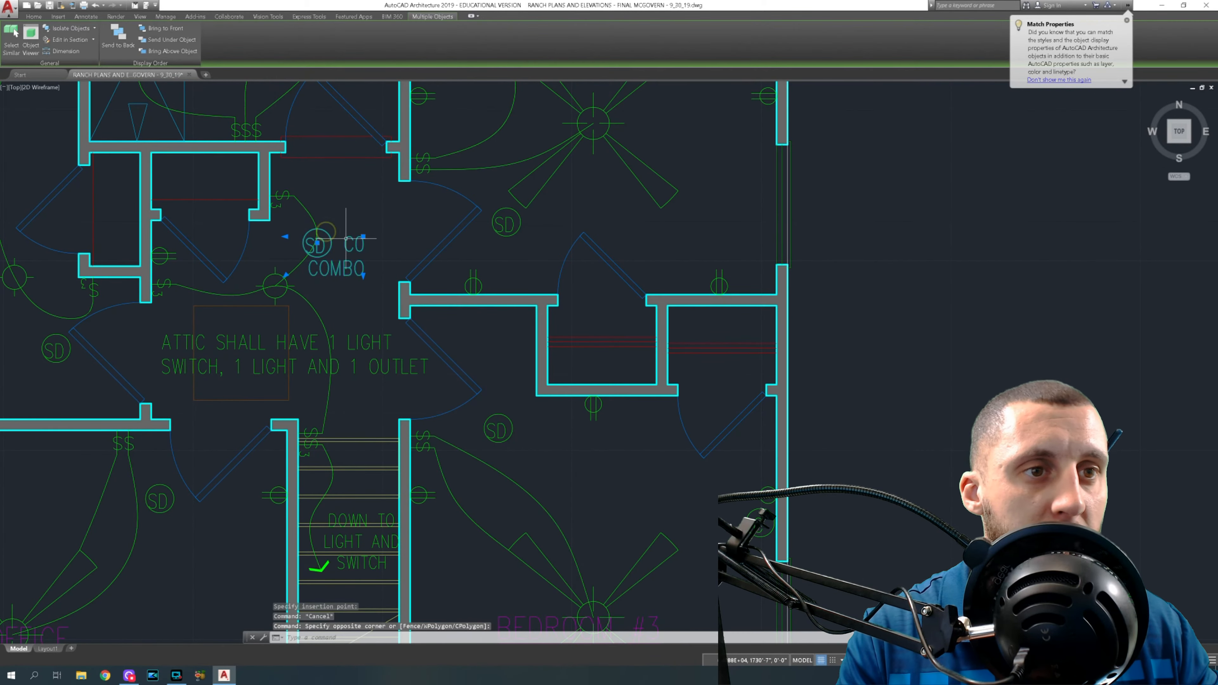
key("ctrl+c")
Paste the SD CO COMBO detector symbol into the clean plan's hallway, beside the attic access outline.
key("ctrl+v")
scroll(345, 239, "down", 6)
middle_click_drag(556, 312, 330, 368)
middle_click_drag(554, 342, 454, 340)
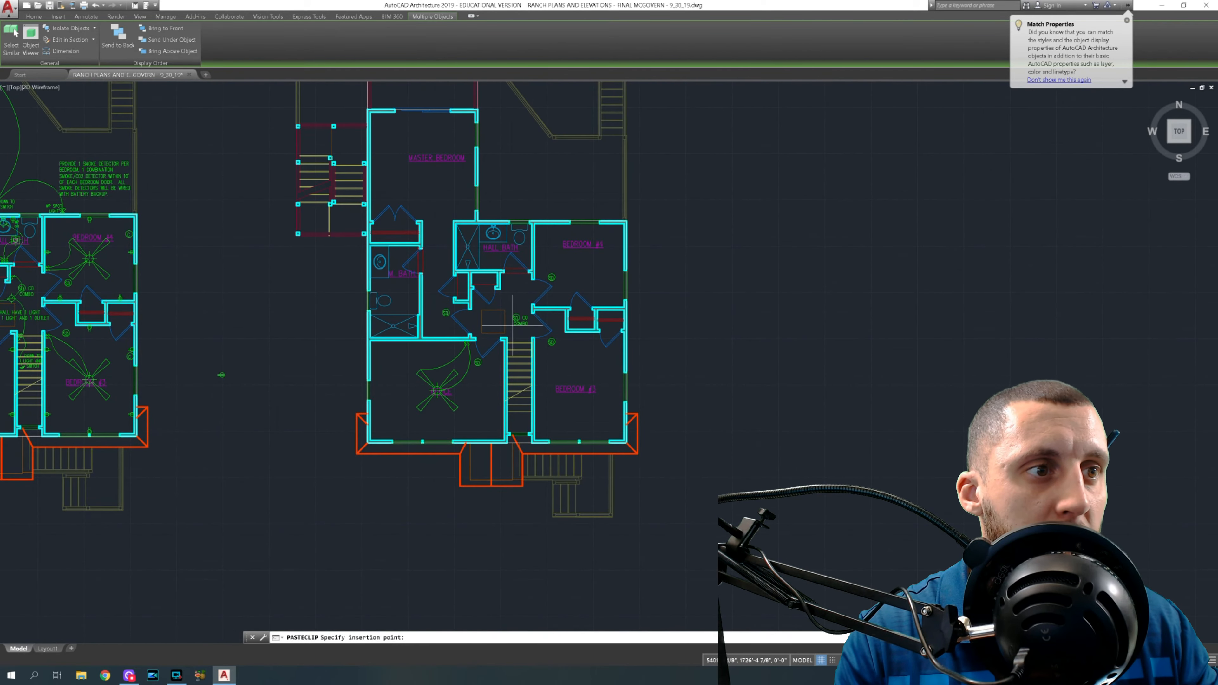
scroll(512, 326, "up", 6)
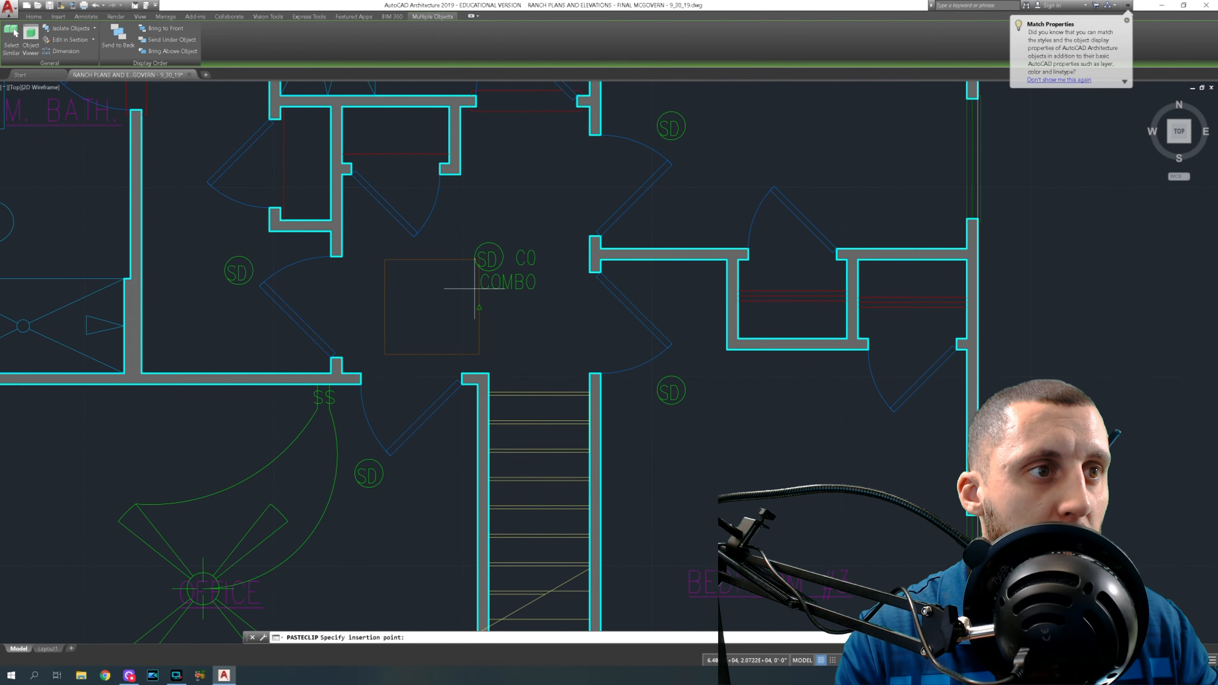
left_click(477, 270)
Move the loose outlet symbol from outside the clean plan onto the office side of the stair wall.
scroll(493, 331, "down", 4)
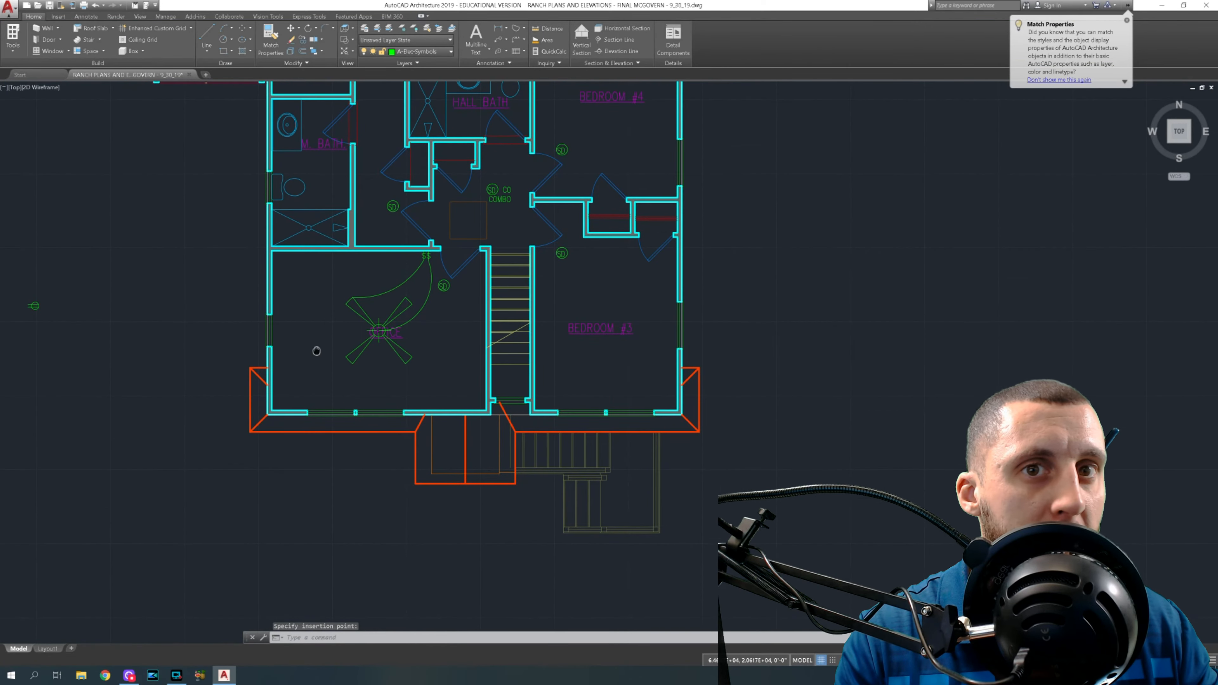
middle_click_drag(316, 350, 487, 317)
scroll(201, 269, "up", 7)
left_click(239, 250)
left_click(192, 337)
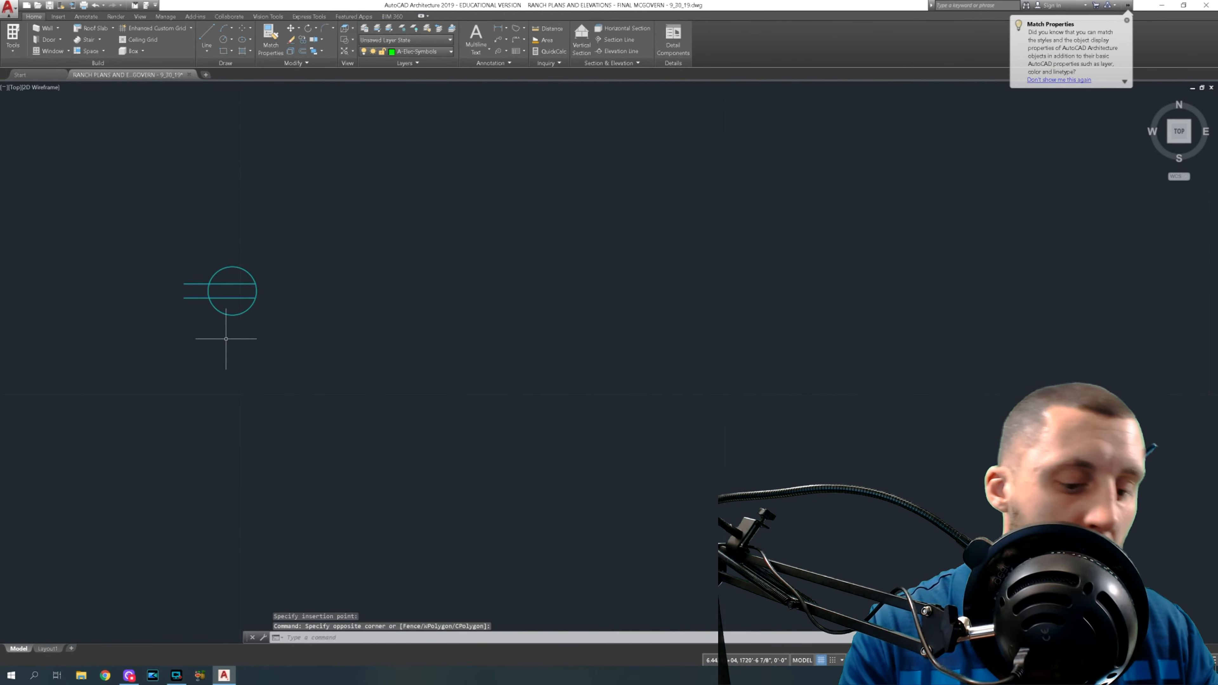
type("m")
key("Return")
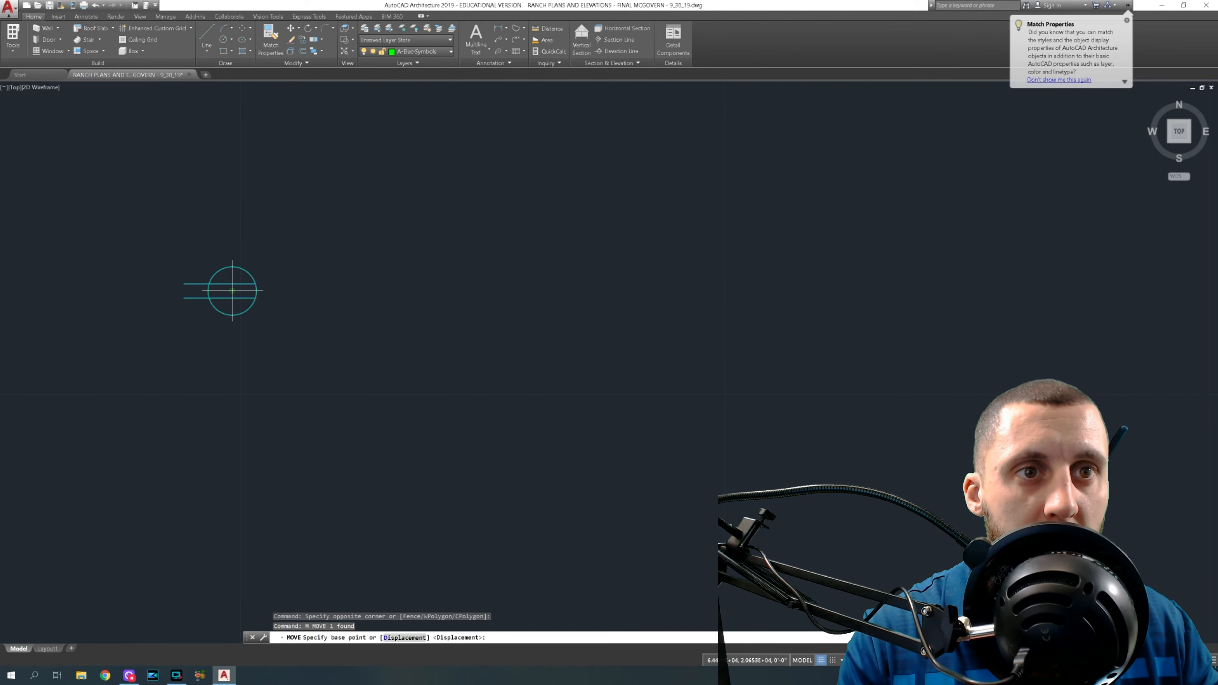
left_click(257, 290)
scroll(256, 291, "down", 5)
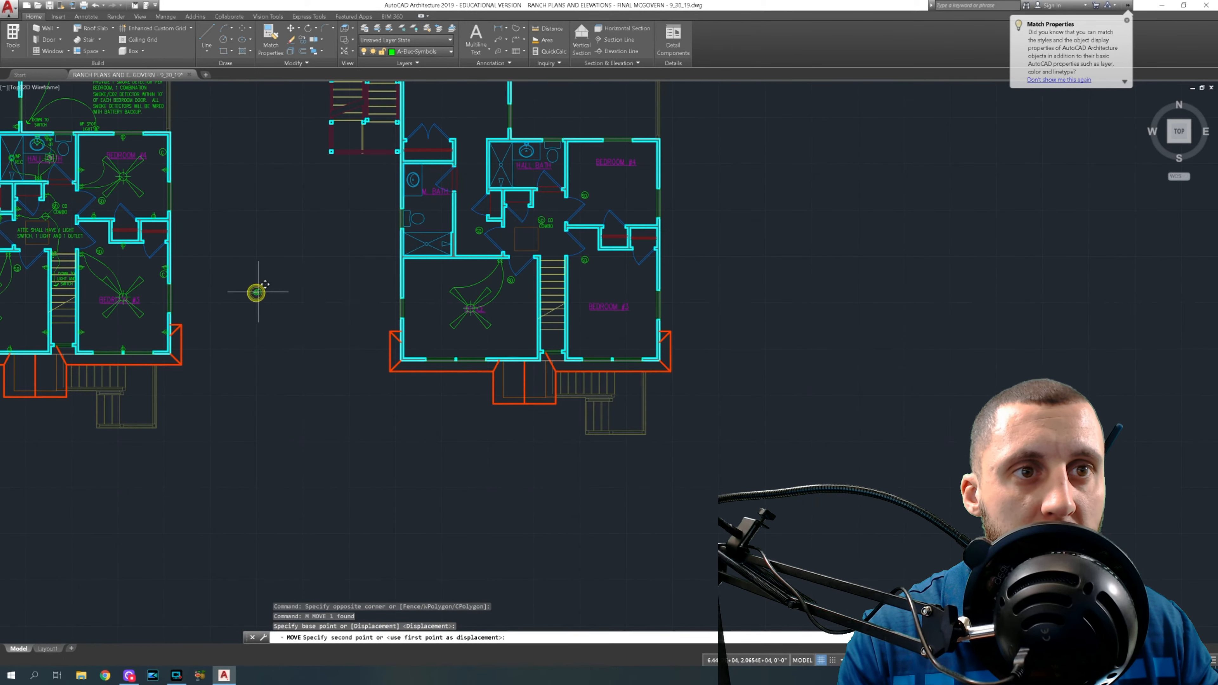
scroll(530, 291, "up", 6)
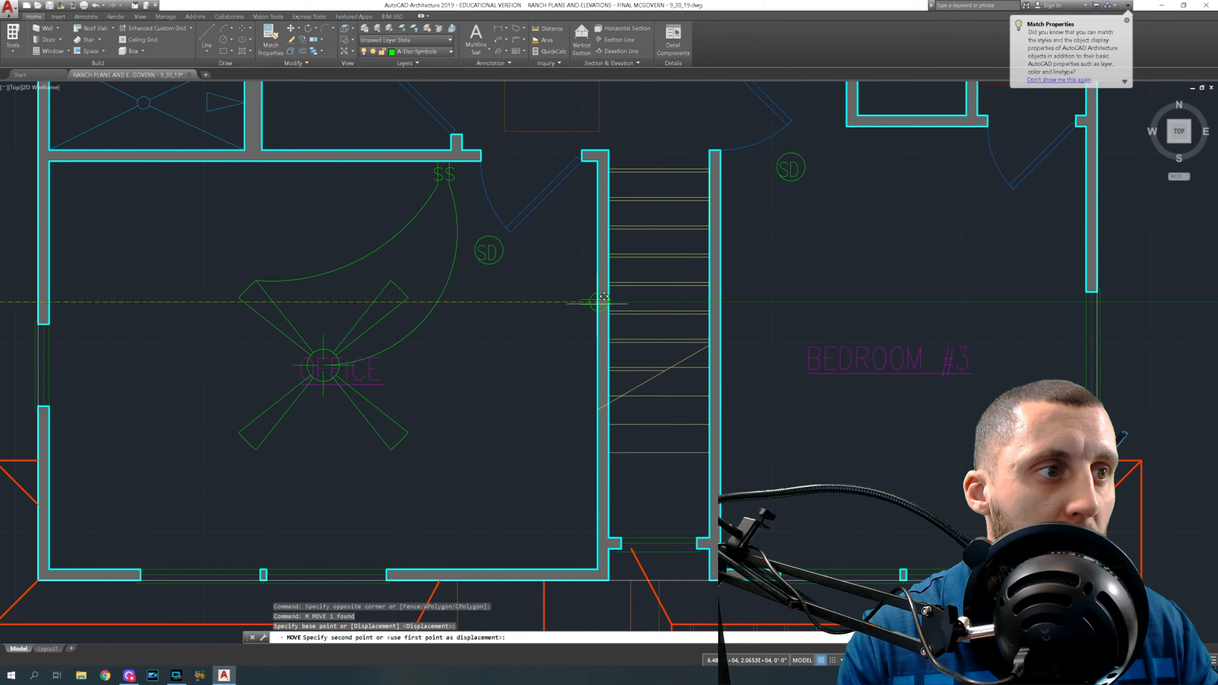
left_click(597, 303)
Move the stair-wall outlet 3.5 inches horizontally toward the inside of the office.
left_click(587, 295)
left_click(580, 310)
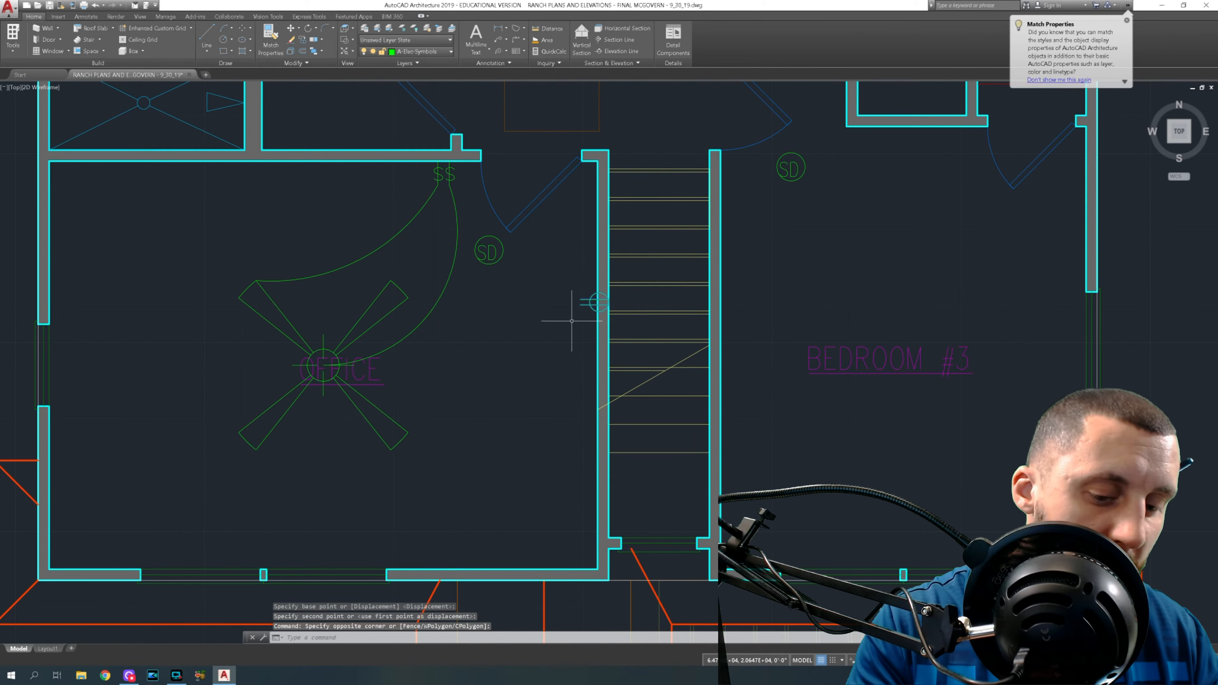
type("m")
key("Return")
left_click(571, 320)
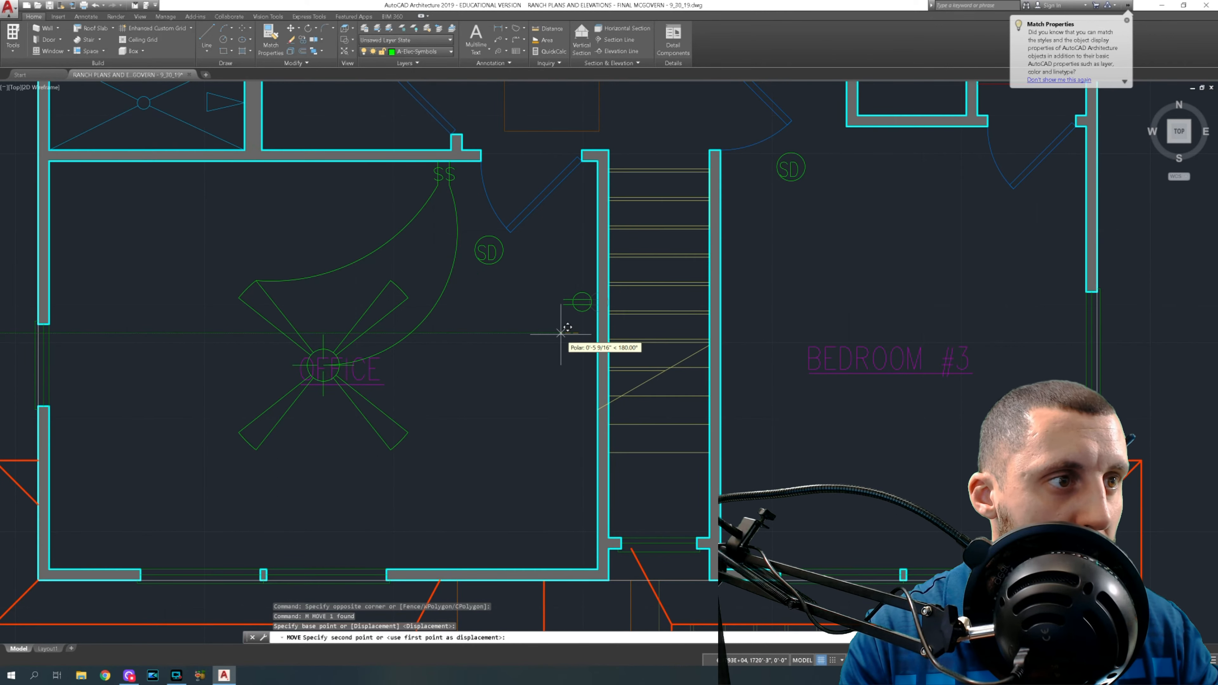
type("3.5")
key("Return")
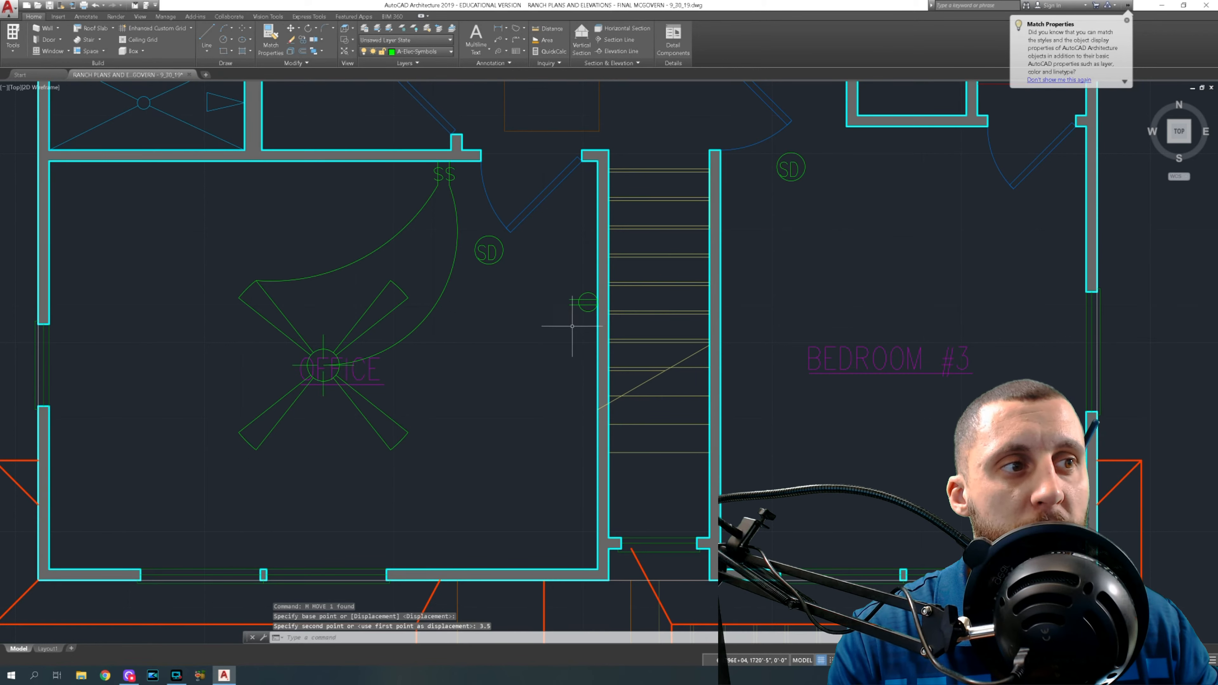
left_click(581, 323)
left_click(570, 294)
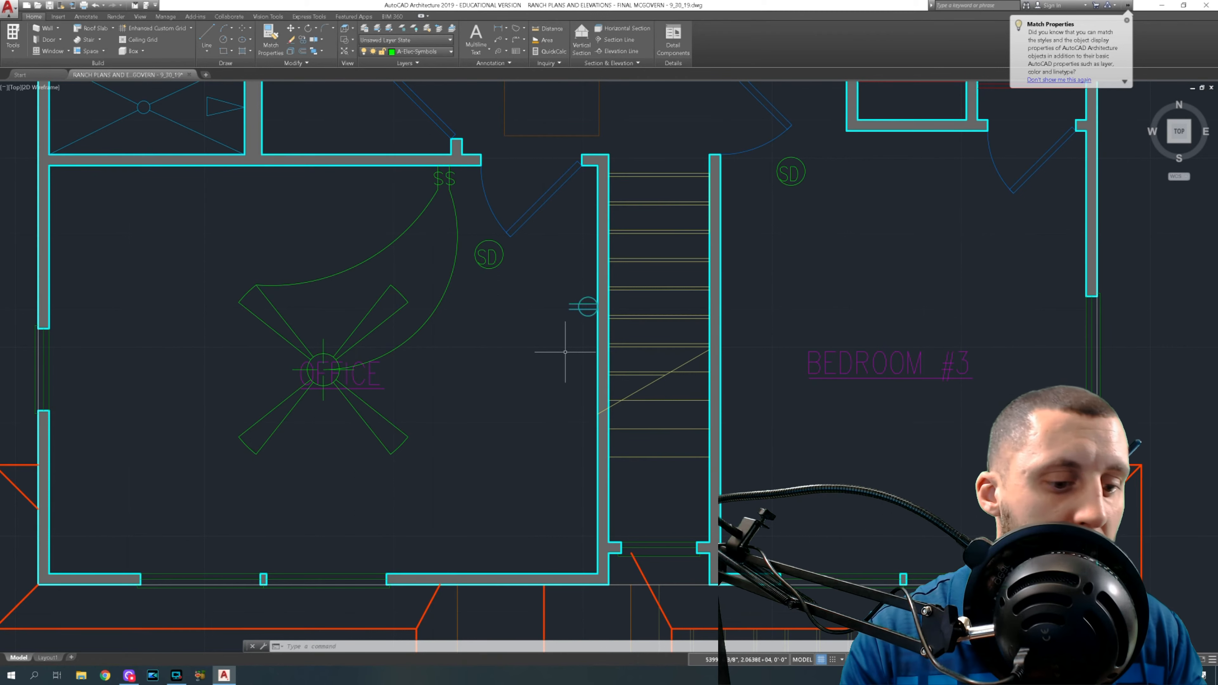
type("COPY")
key("Return")
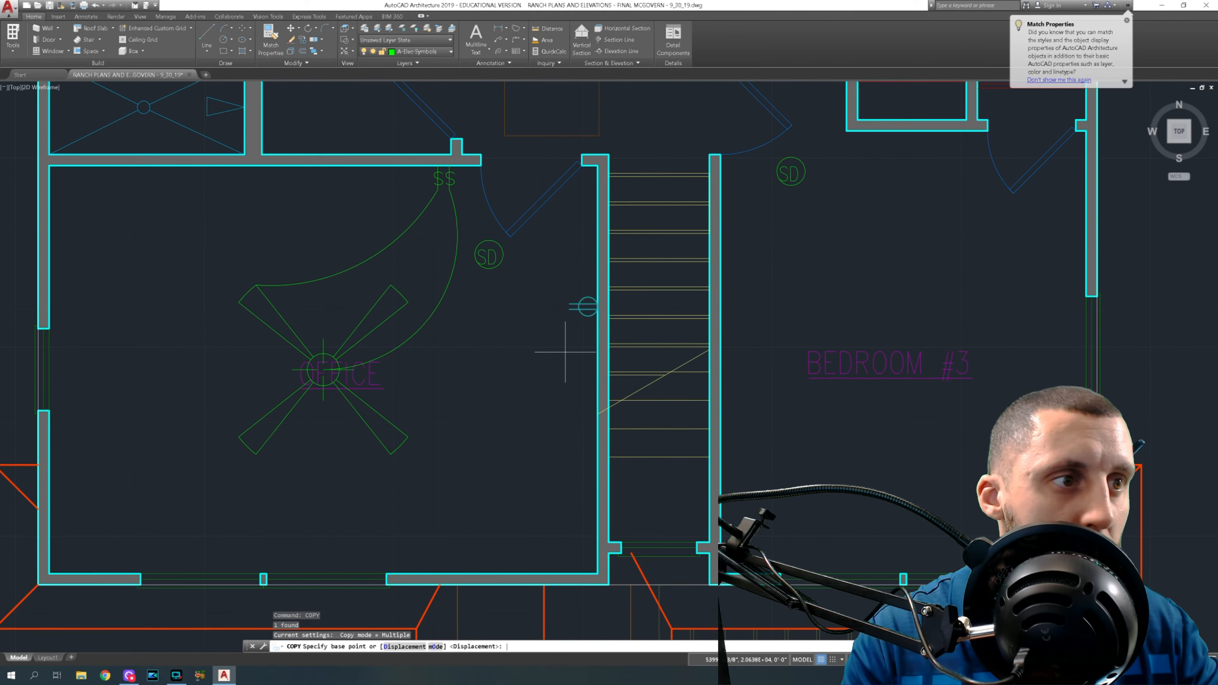
left_click(554, 327)
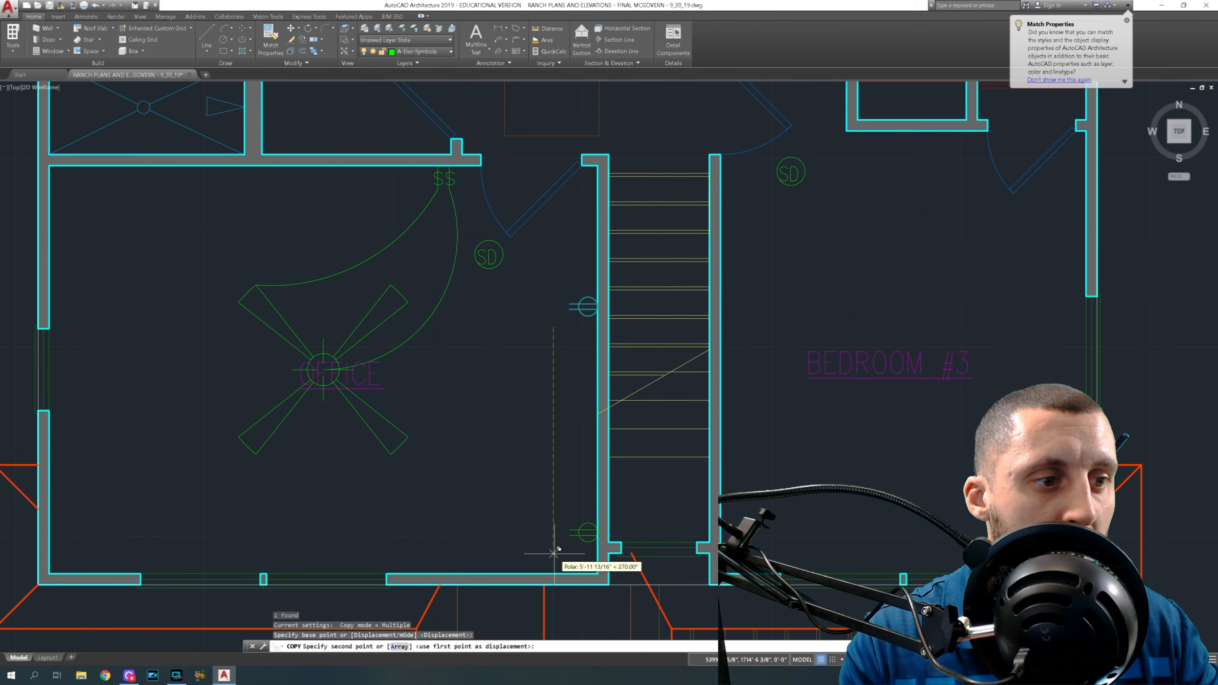
key("Escape")
Copy the stair-wall outlet and paste it into the open area of the office, between the fan and the lower window wall.
left_click(587, 321)
left_click(578, 302)
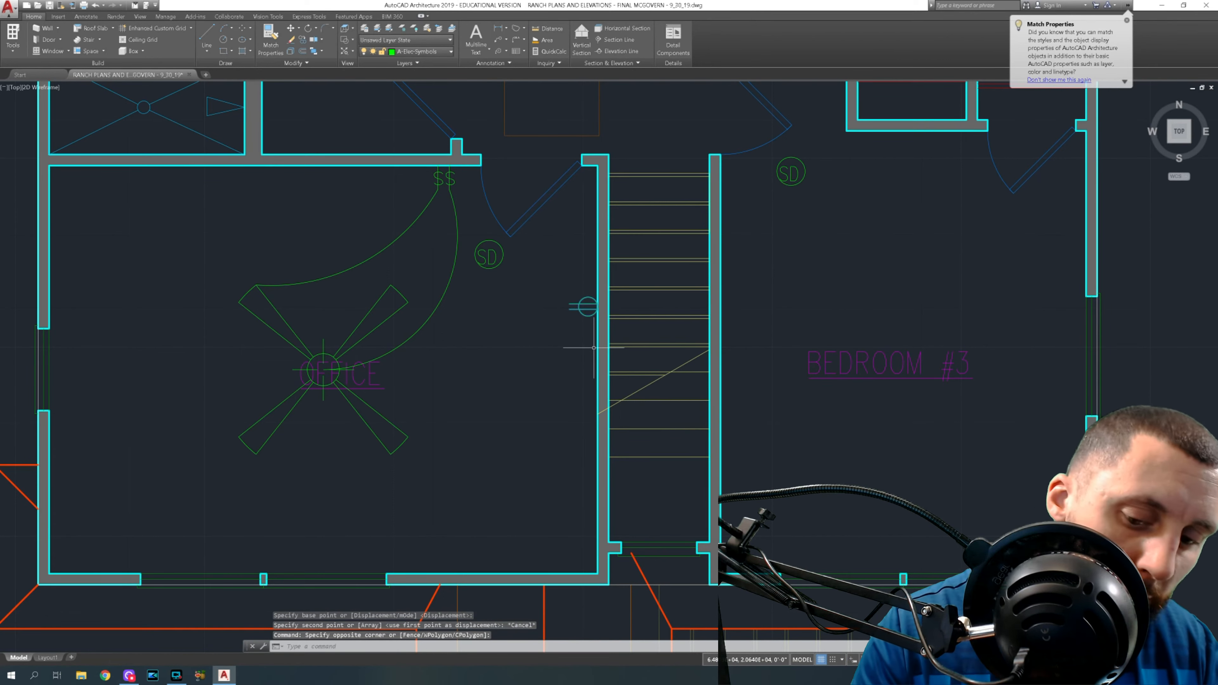
key("ctrl+c")
key("ctrl+v")
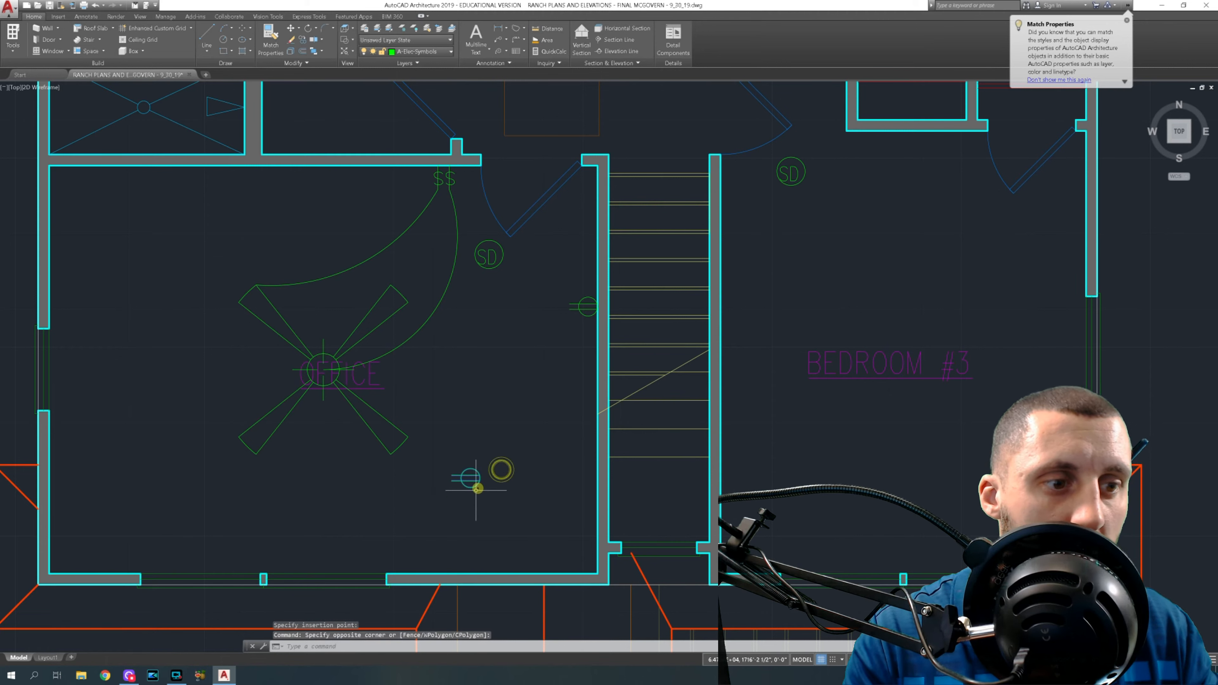
Rotate the pasted outlet a quarter turn so its two lines point up into the office.
type("ROTATE")
key("Return")
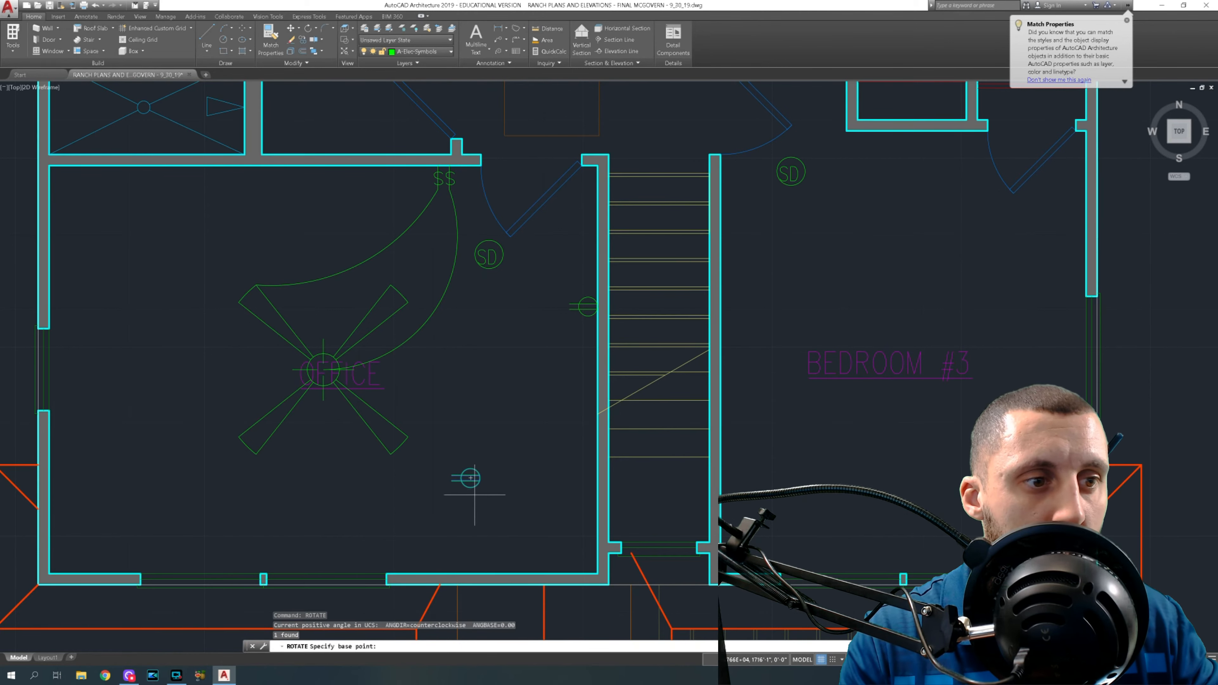
left_click(473, 497)
left_click(476, 516)
Move the rotated outlet by its circle's center down against the office's lower wall, between the windows and the stair wall.
left_click(503, 484)
left_click(494, 501)
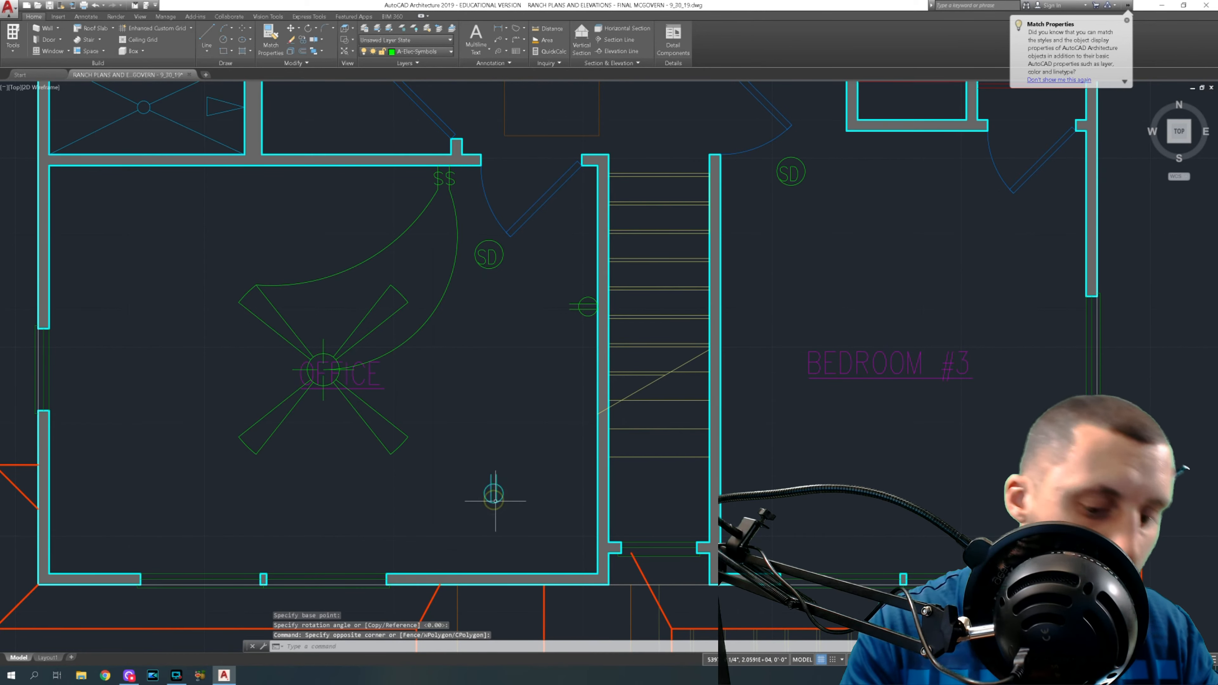
type("M")
key("Return")
scroll(493, 501, "up", 3)
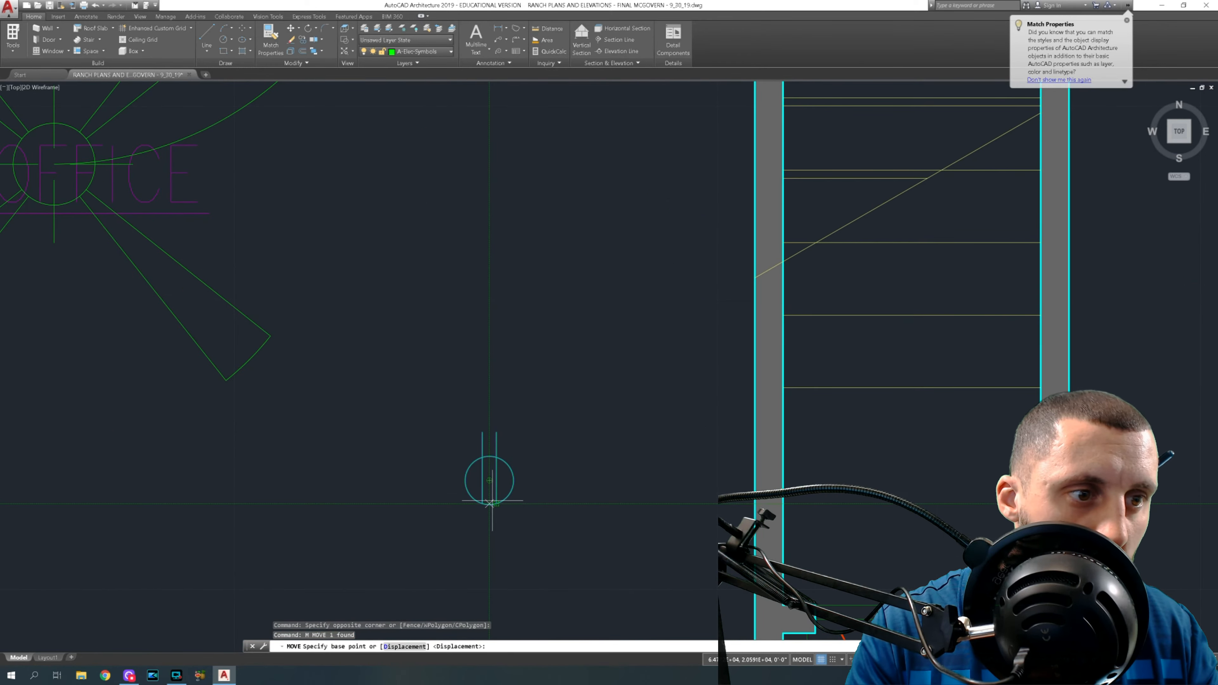
left_click(489, 480)
scroll(488, 482, "down", 4)
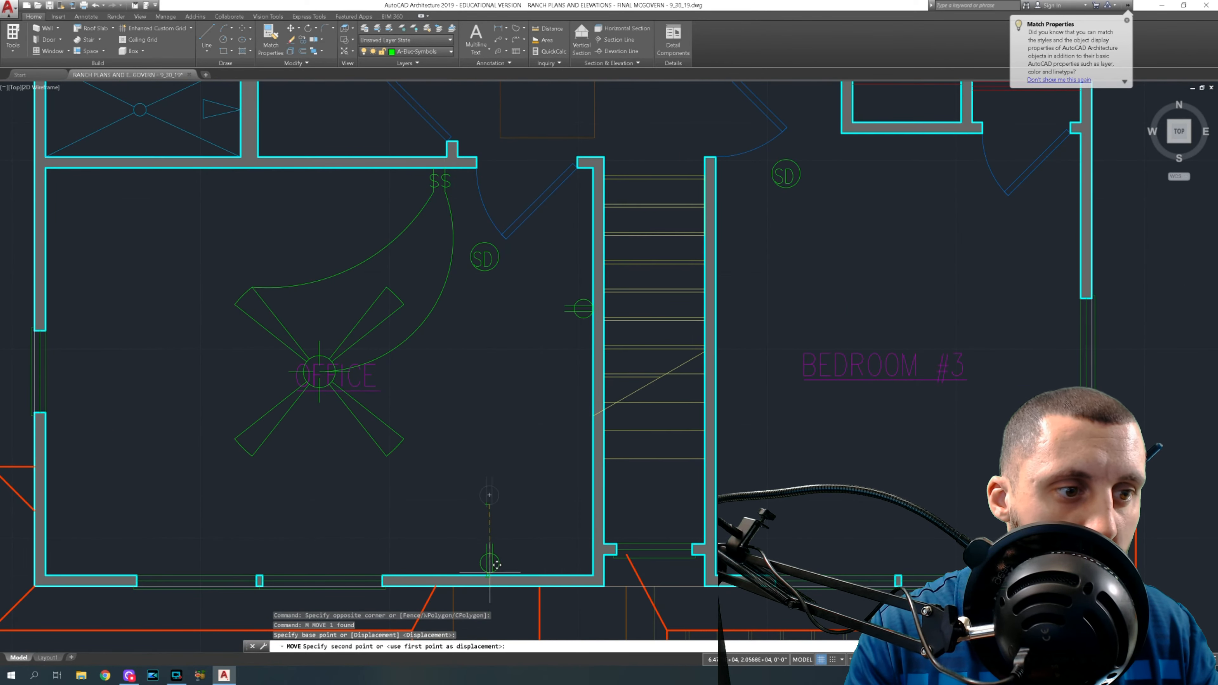
left_click(489, 572)
Copy the lower-wall outlet 8' horizontally along the office's window wall toward the exterior corner.
left_click(513, 548)
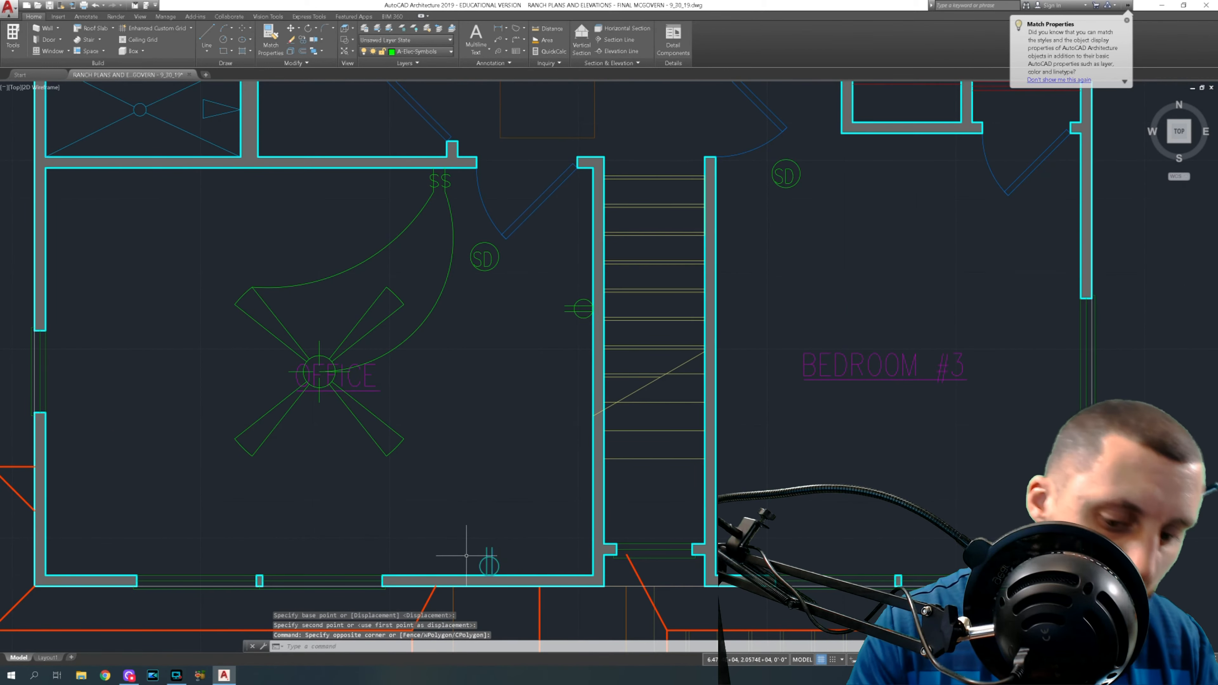
type("c")
key("Return")
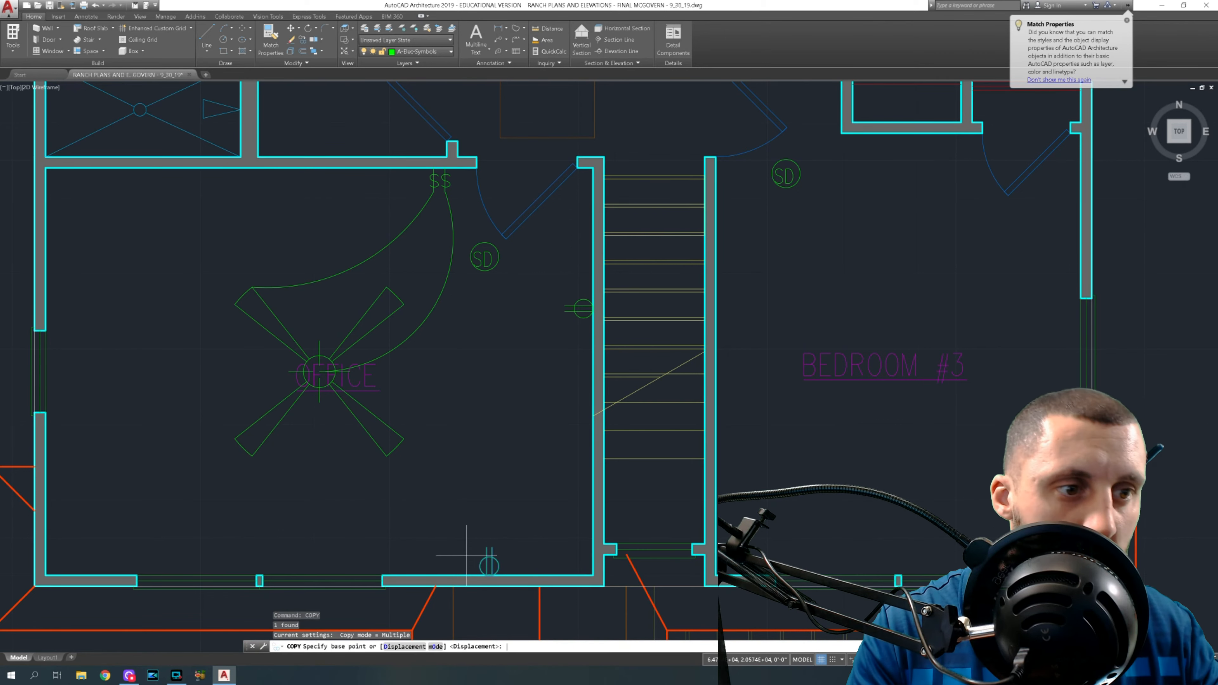
left_click(511, 531)
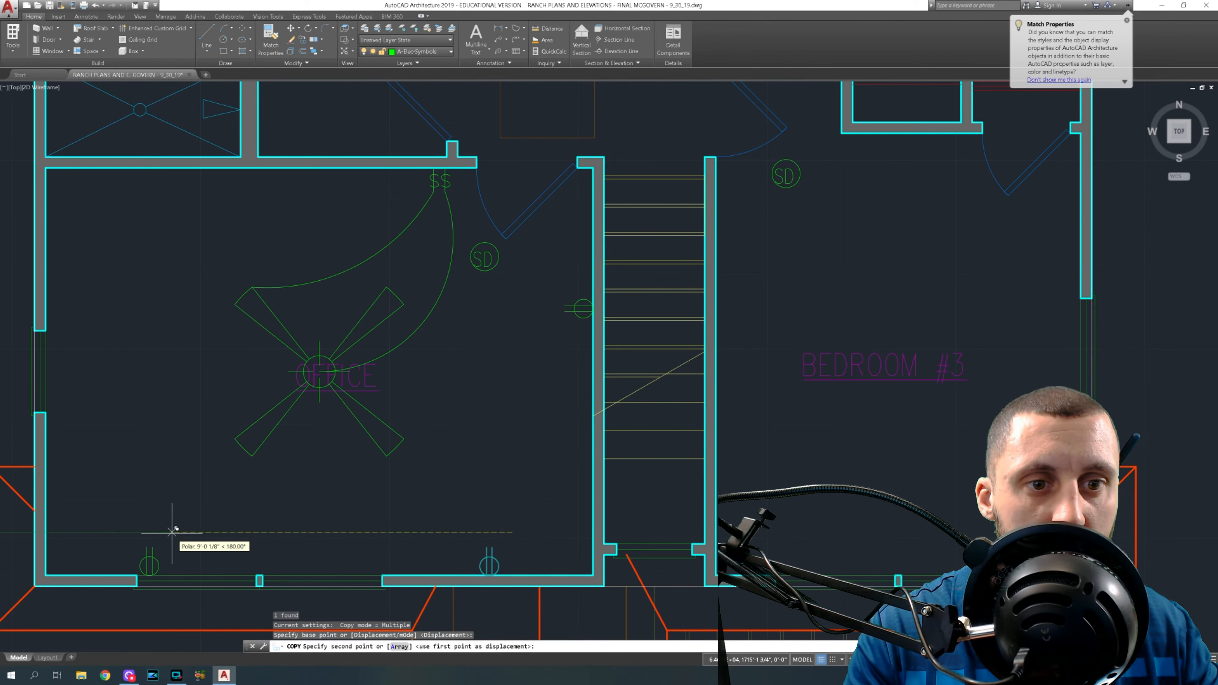
type("8")
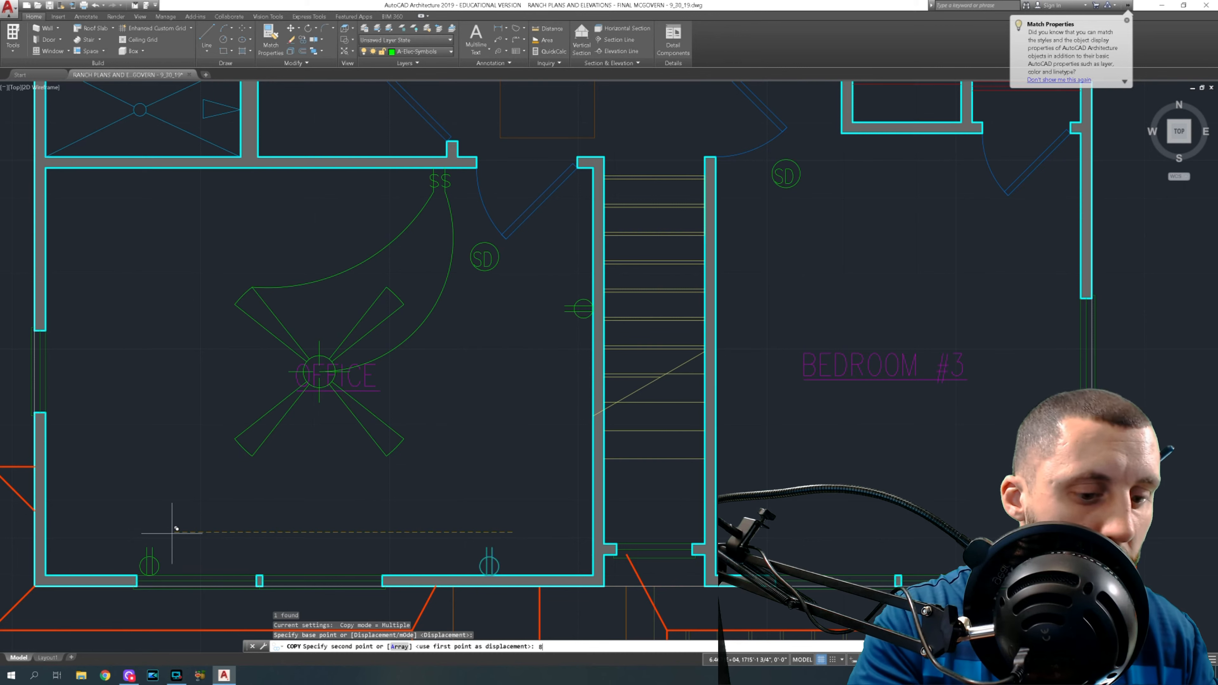
type("'")
key("Return")
key("Escape")
middle_click_drag(389, 512, 420, 455)
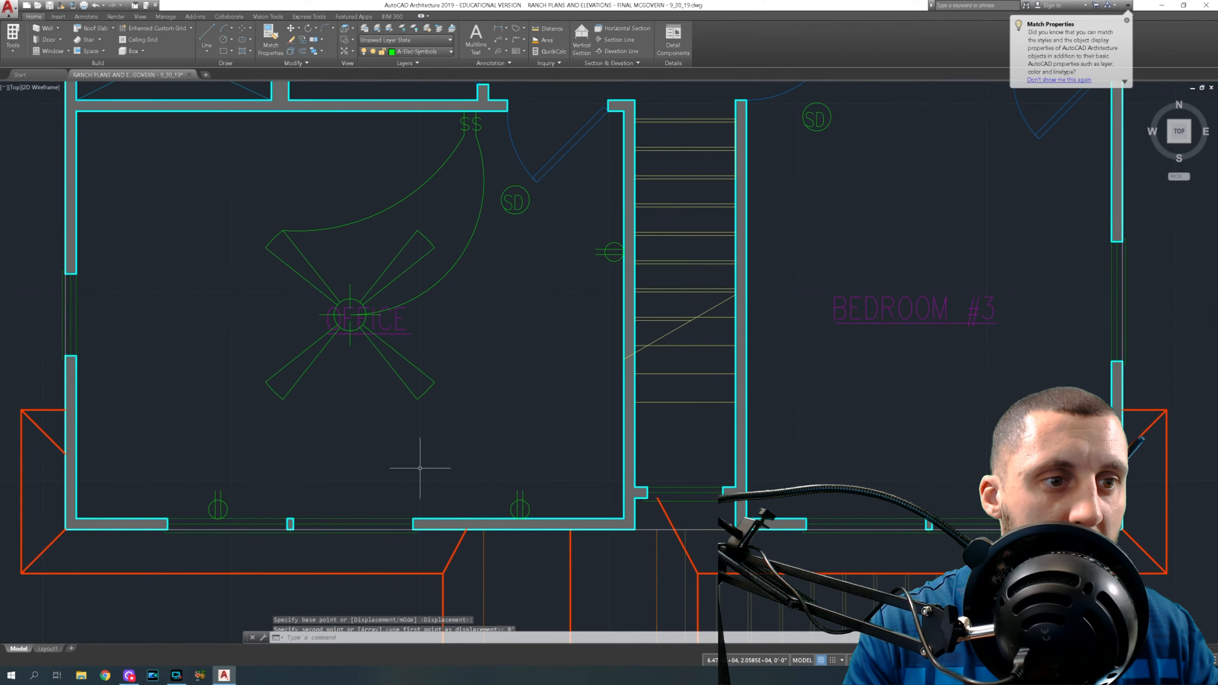
Shift both lower-wall outlets together away from the stairs so they sit clear on either side of the office windows.
left_click(536, 494)
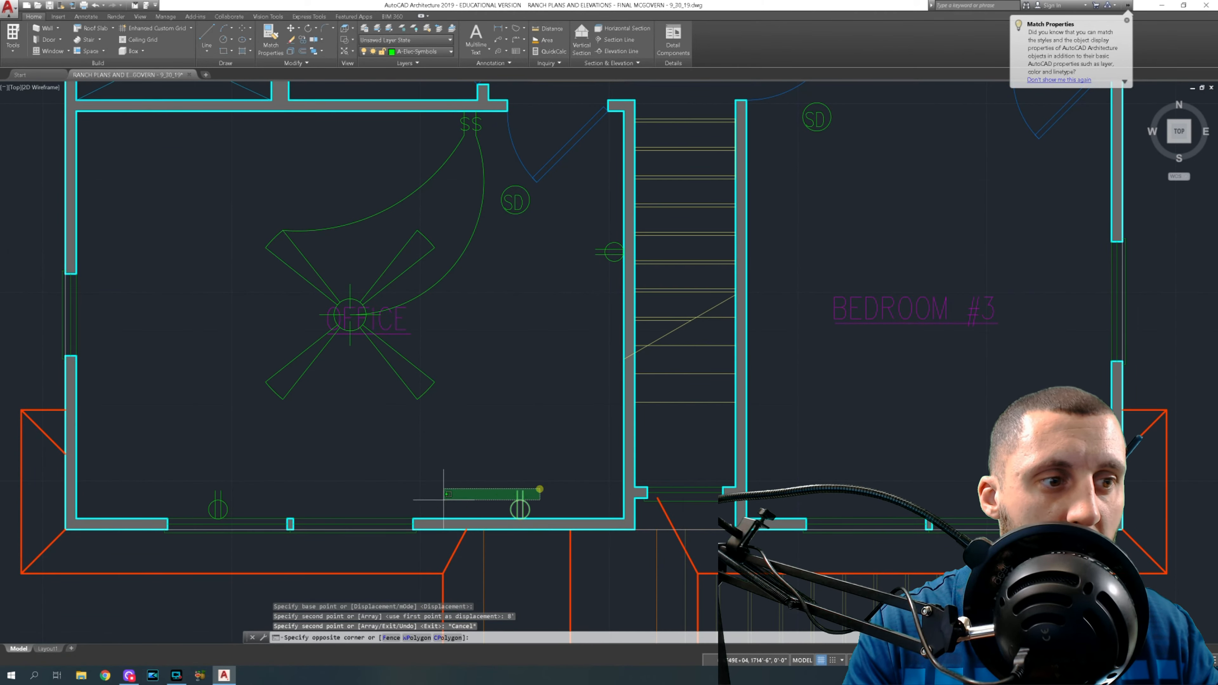
left_click(187, 497)
type("m")
key("Return")
left_click(499, 449)
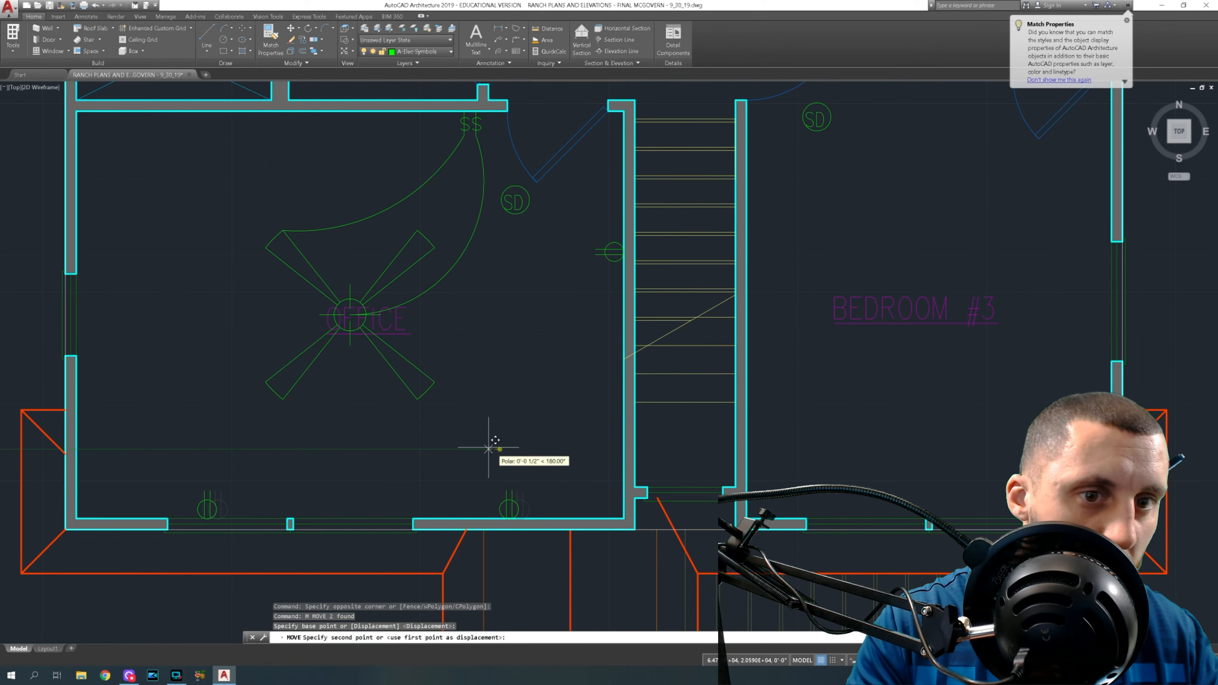
left_click(424, 447)
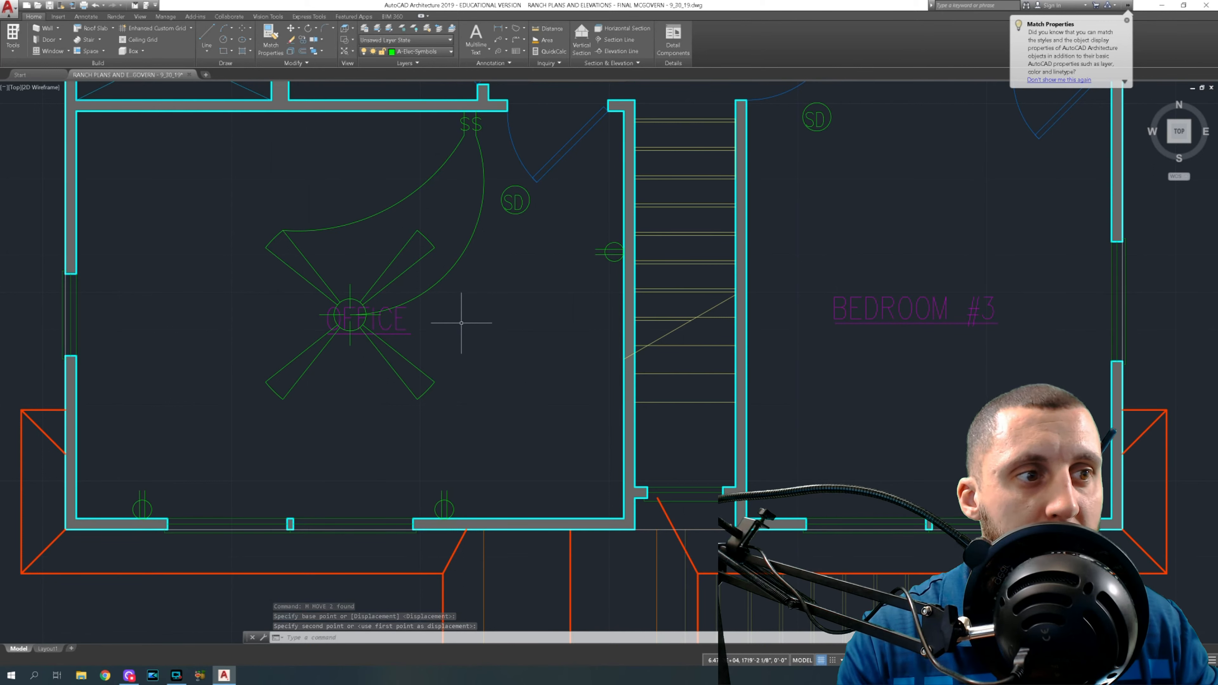
Move the office's stair-wall outlet to a new position along that wall.
left_click(595, 268)
left_click(582, 243)
type("m")
key("space")
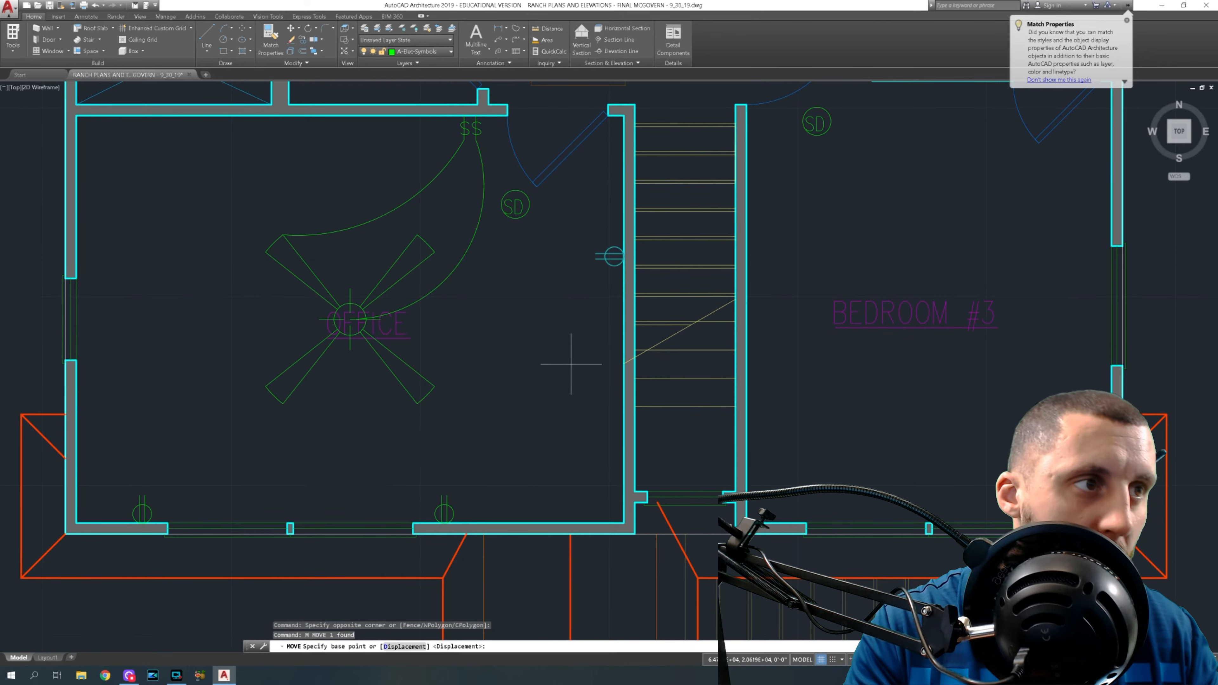
left_click(571, 355)
left_click(571, 341)
Examine the outlet layout around the office in the completed plan.
scroll(566, 320, "down", 5)
scroll(625, 339, "up", 1)
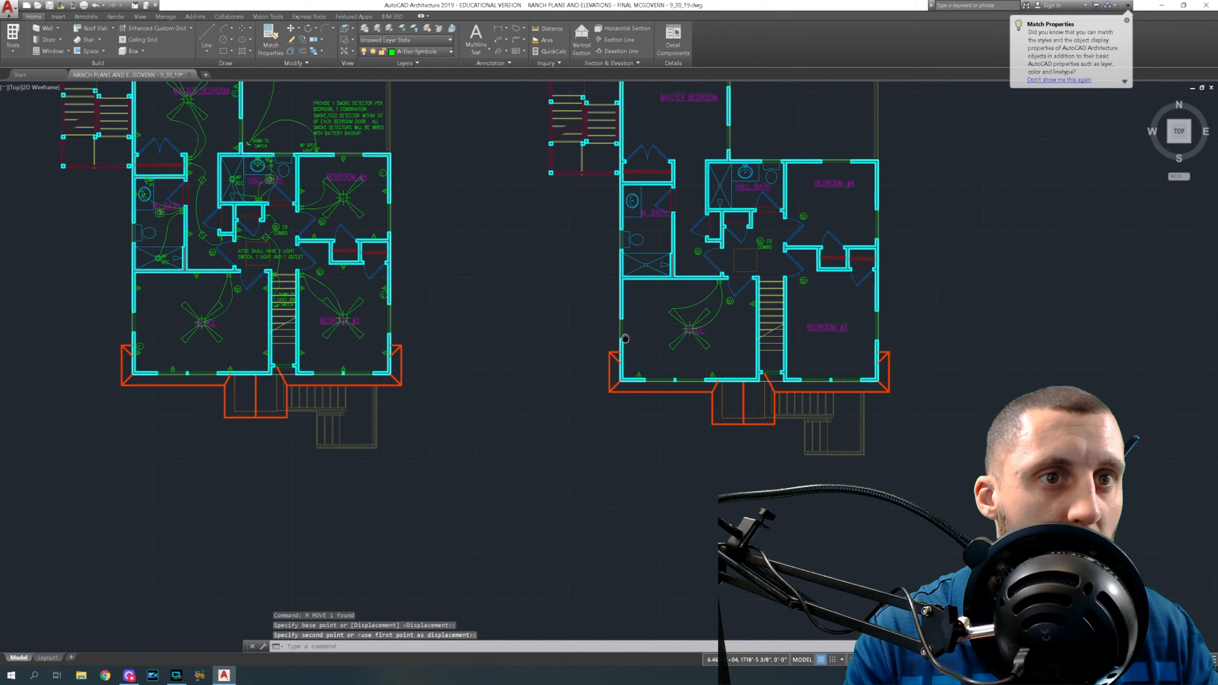
scroll(205, 358, "up", 7)
scroll(402, 321, "down", 7)
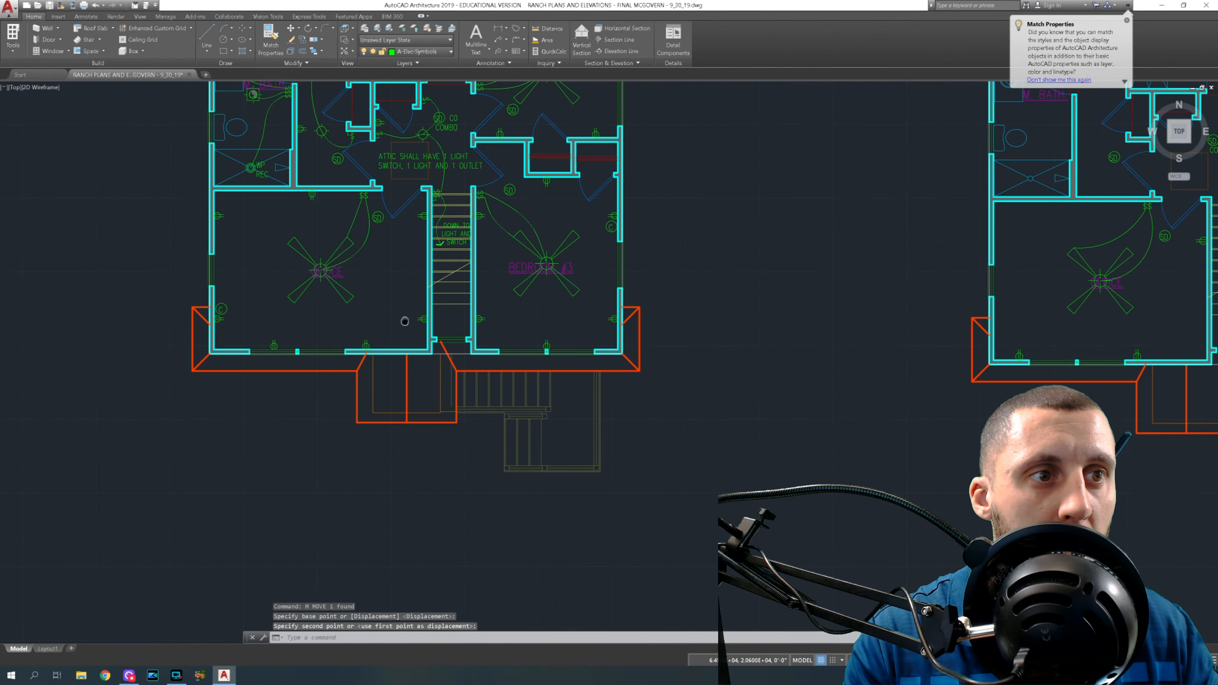
scroll(421, 283, "up", 3)
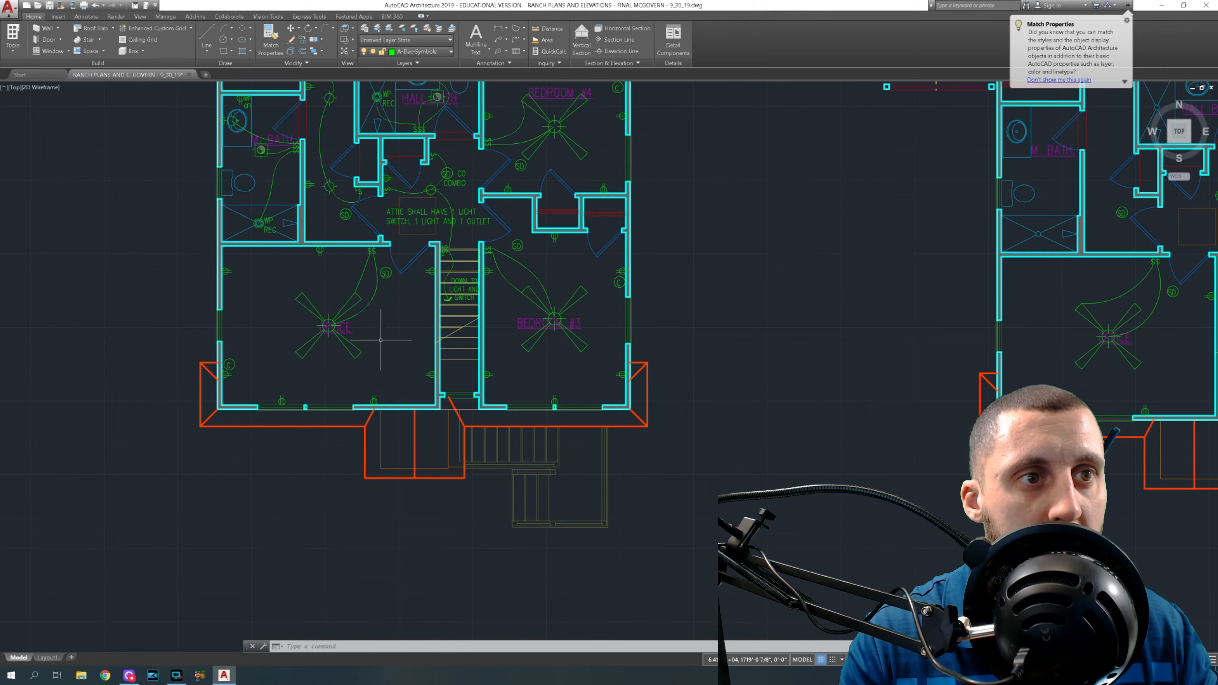
Mirror the office's stair-wall outlet about a vertical line beside it, keeping the original outlet.
scroll(382, 352, "down", 2)
middle_click_drag(544, 337, 269, 322)
scroll(624, 317, "up", 6)
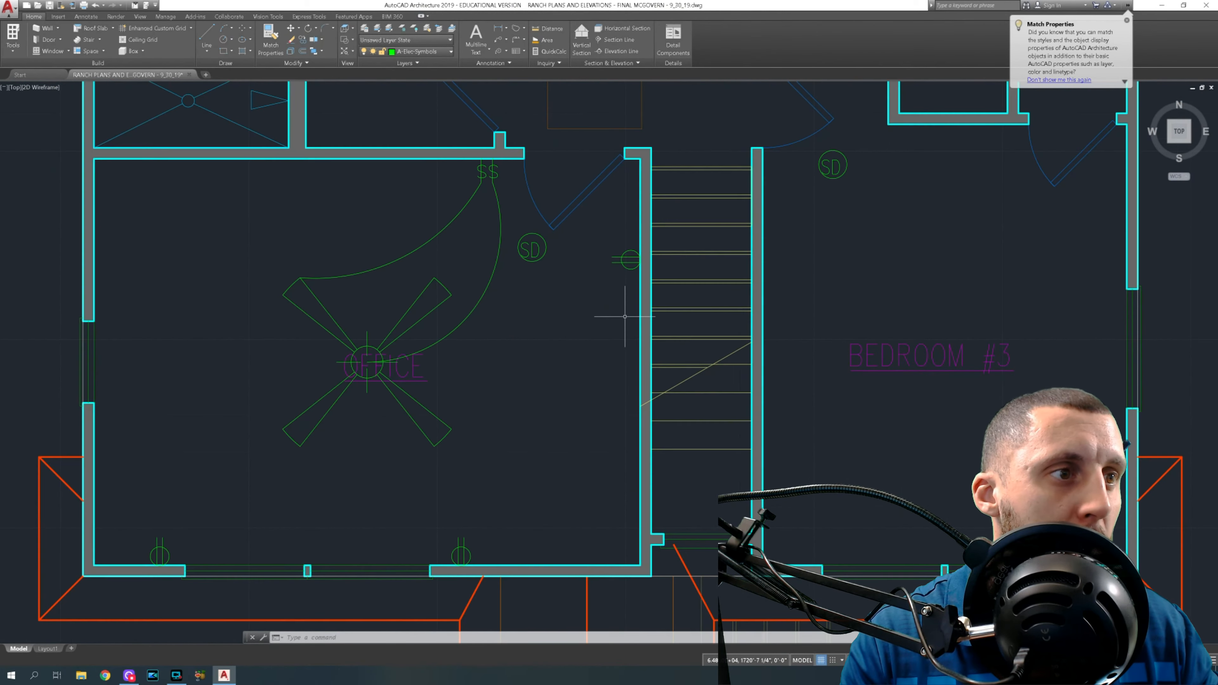
mouse_move(605, 353)
middle_mouse_down()
mouse_move(593, 348)
mouse_move(621, 341)
middle_mouse_up()
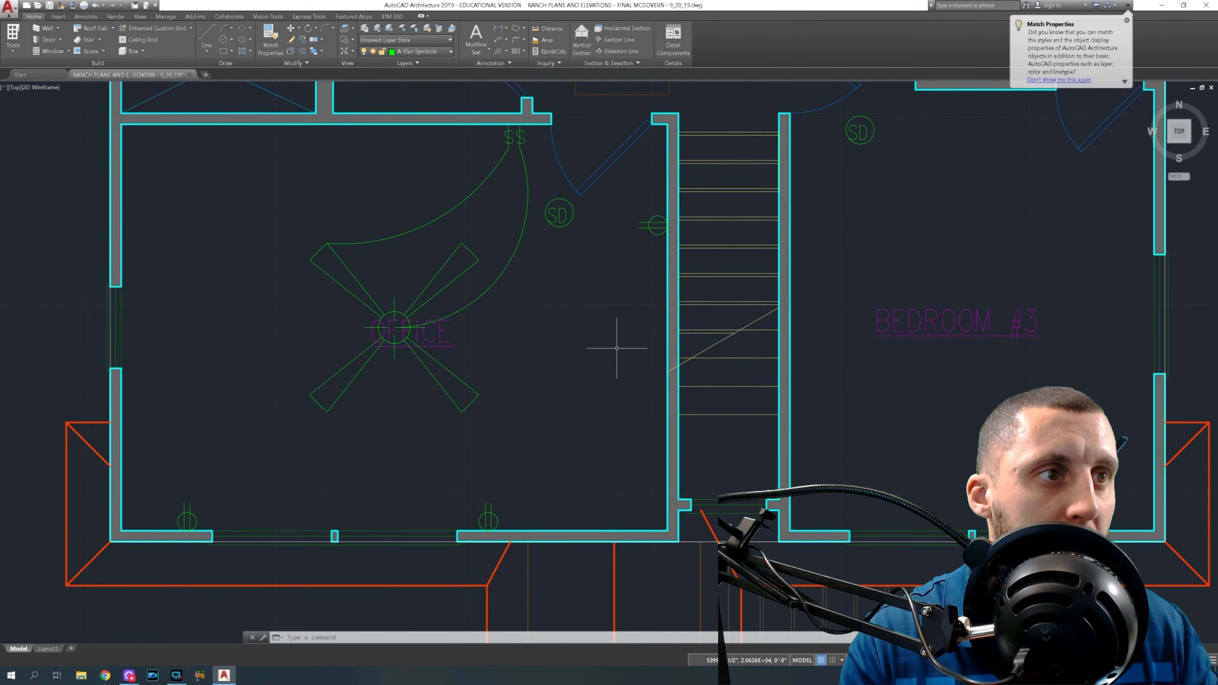
left_click(655, 251)
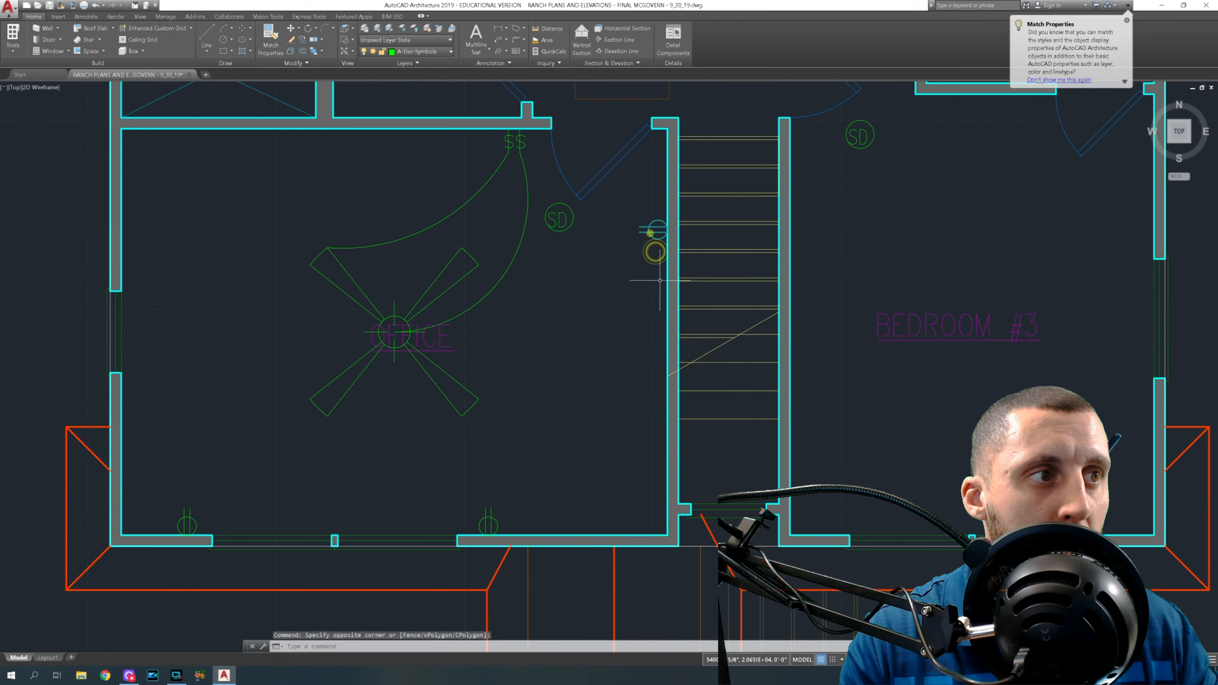
type("mi")
key("Return")
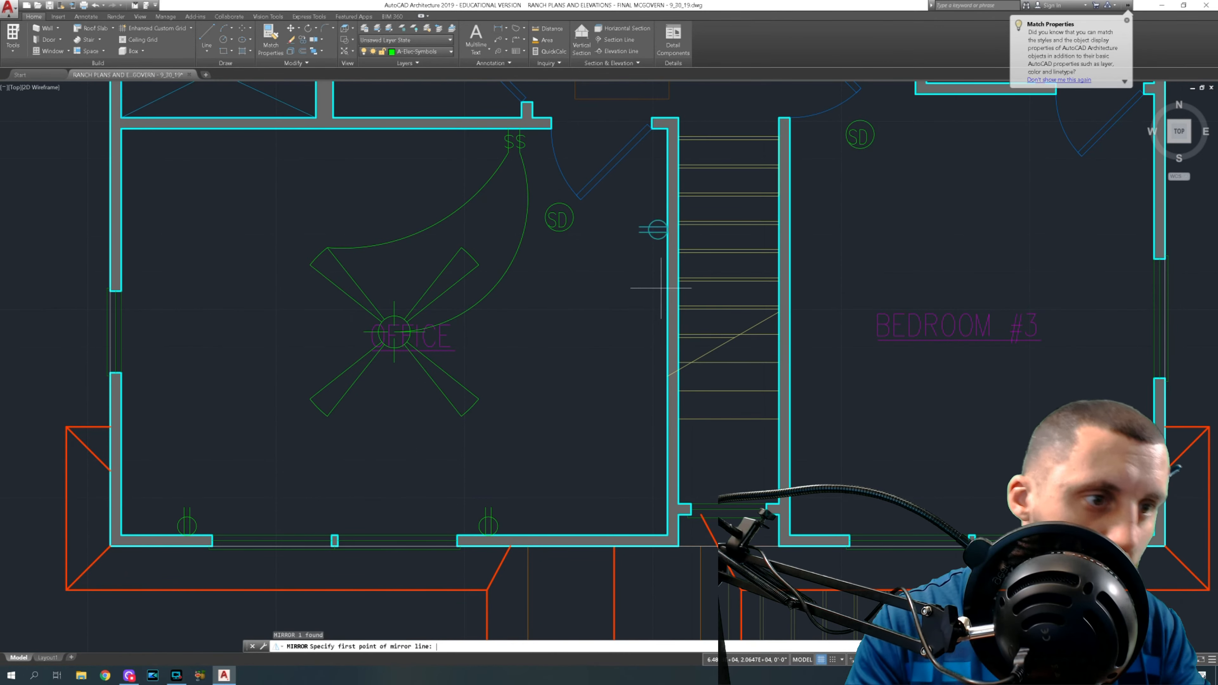
left_click(622, 256)
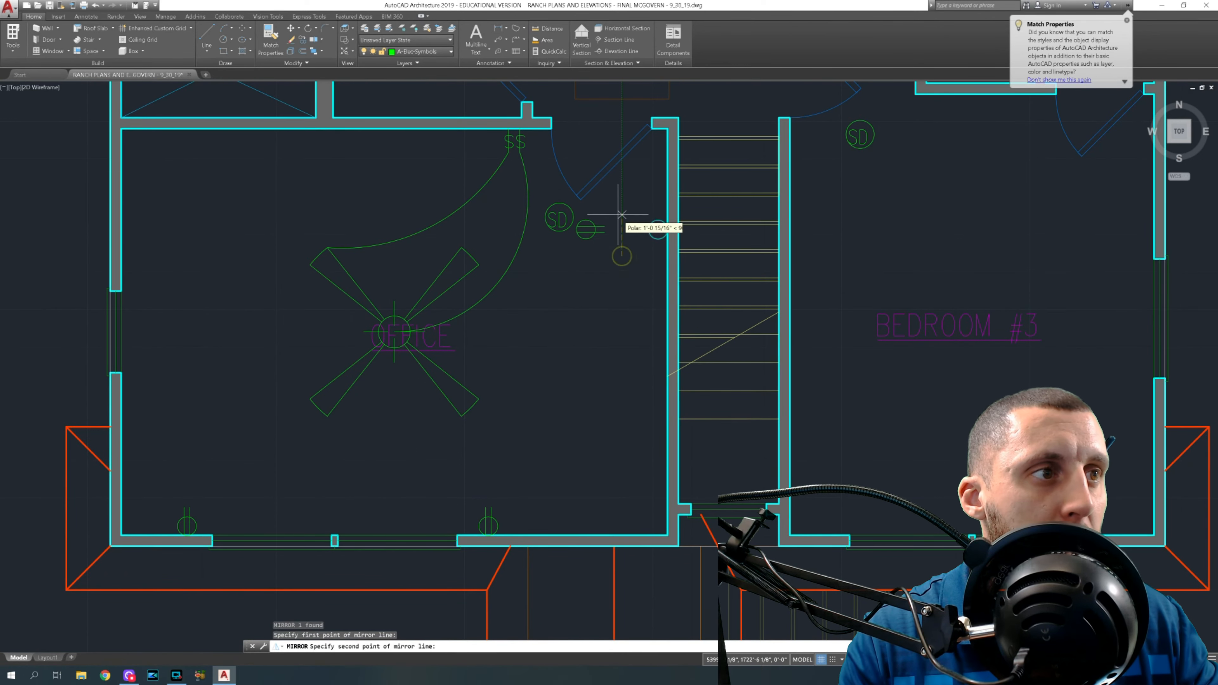
left_click(623, 319)
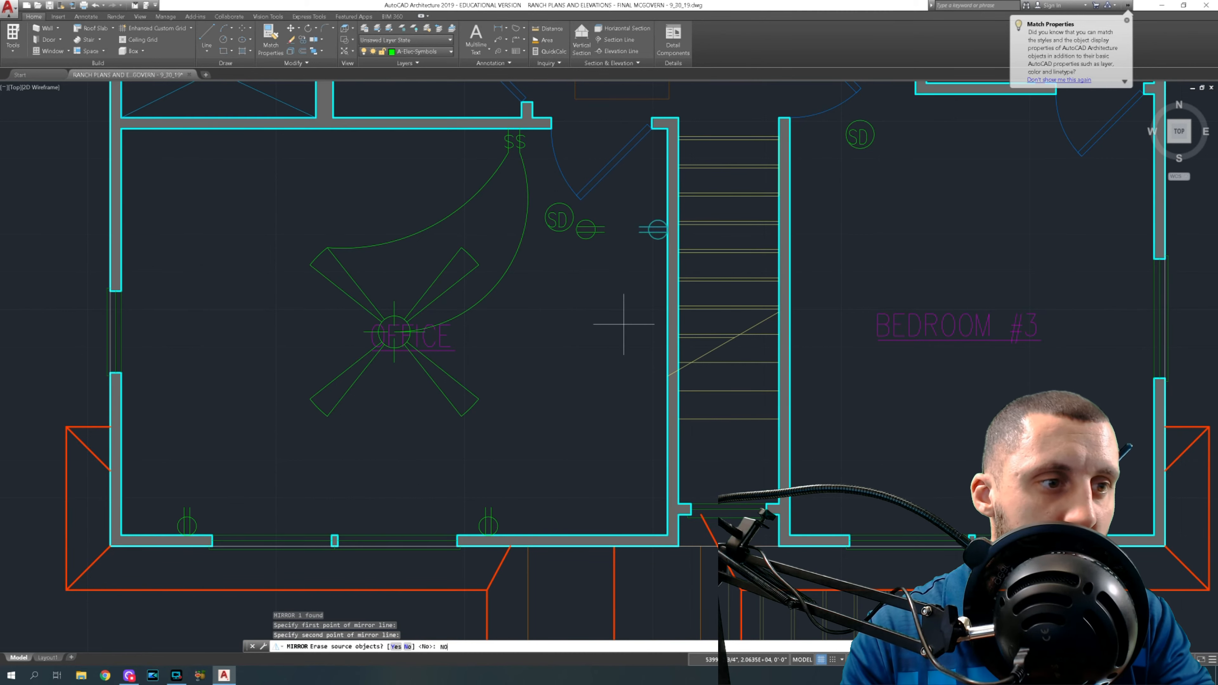
key("Return")
Move the mirrored outlet across the office to the exterior side wall, just below the window.
left_click(606, 212)
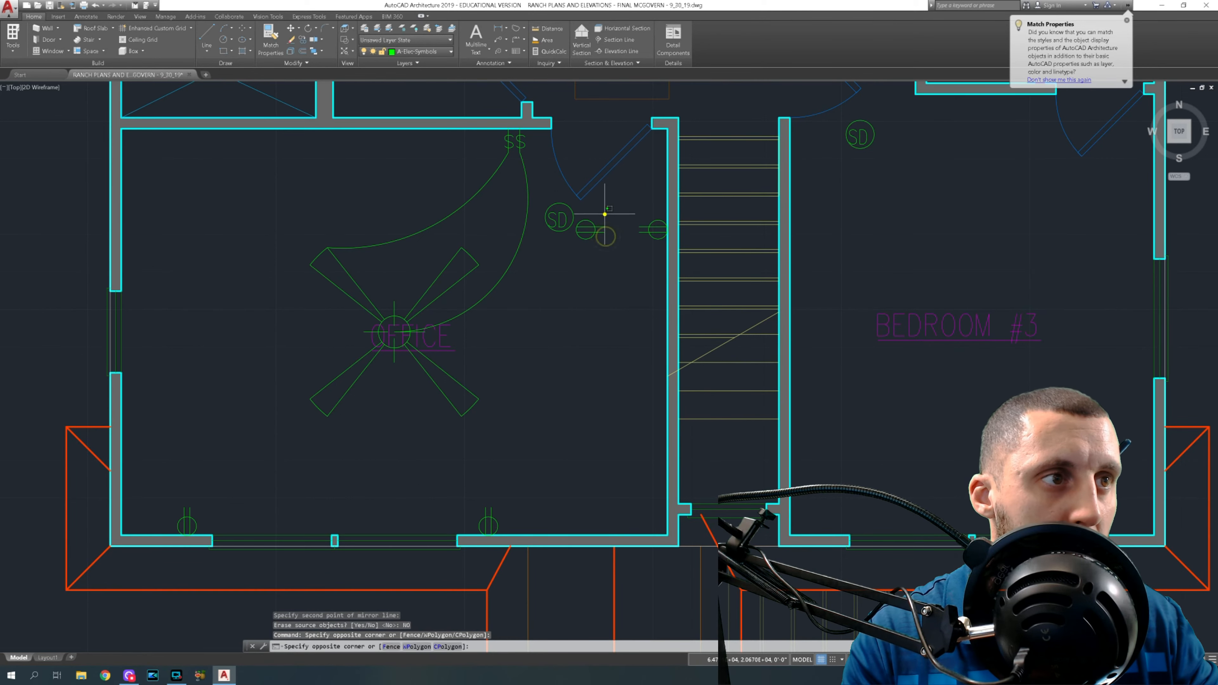
left_click(591, 233)
type("m")
key("Return")
scroll(579, 221, "up", 4)
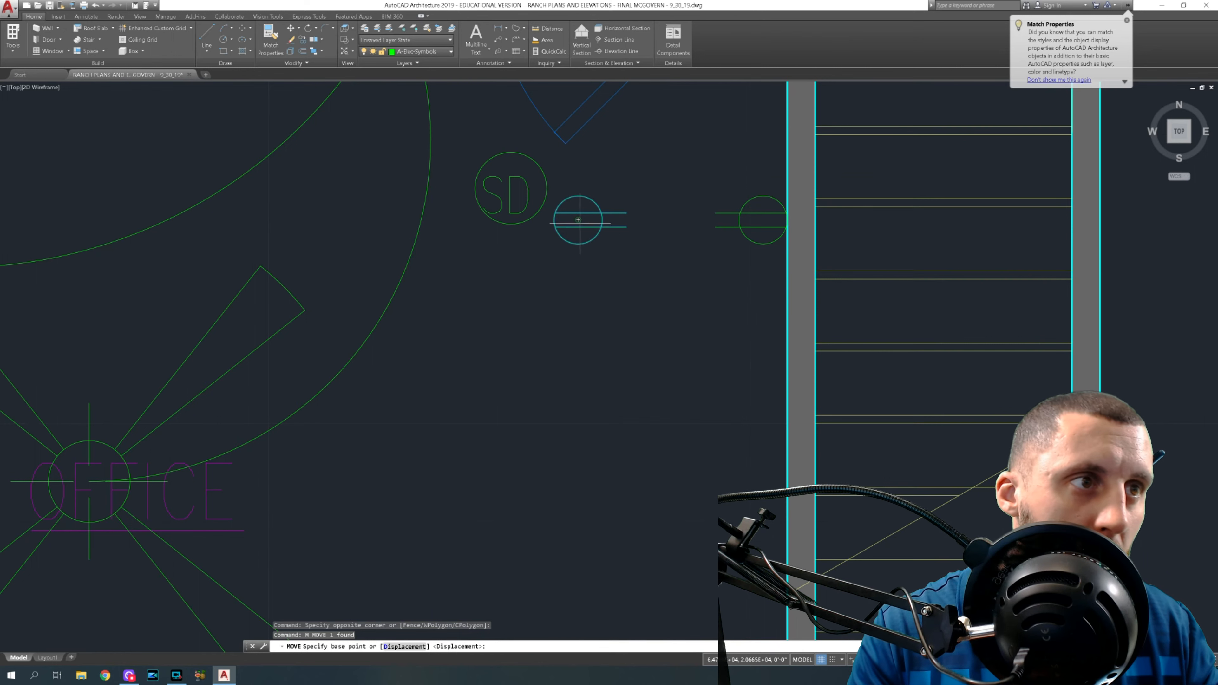
left_click(578, 220)
scroll(566, 226, "down", 3)
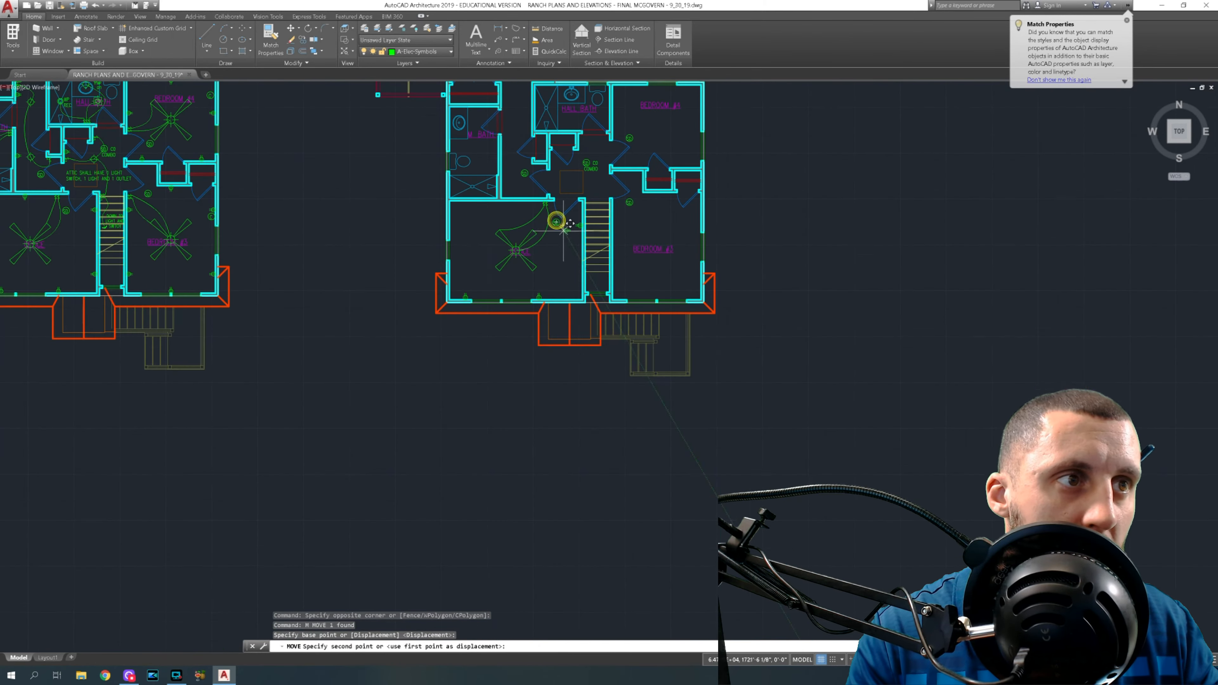
scroll(456, 252, "up", 4)
left_click(452, 257)
scroll(460, 261, "down", 2)
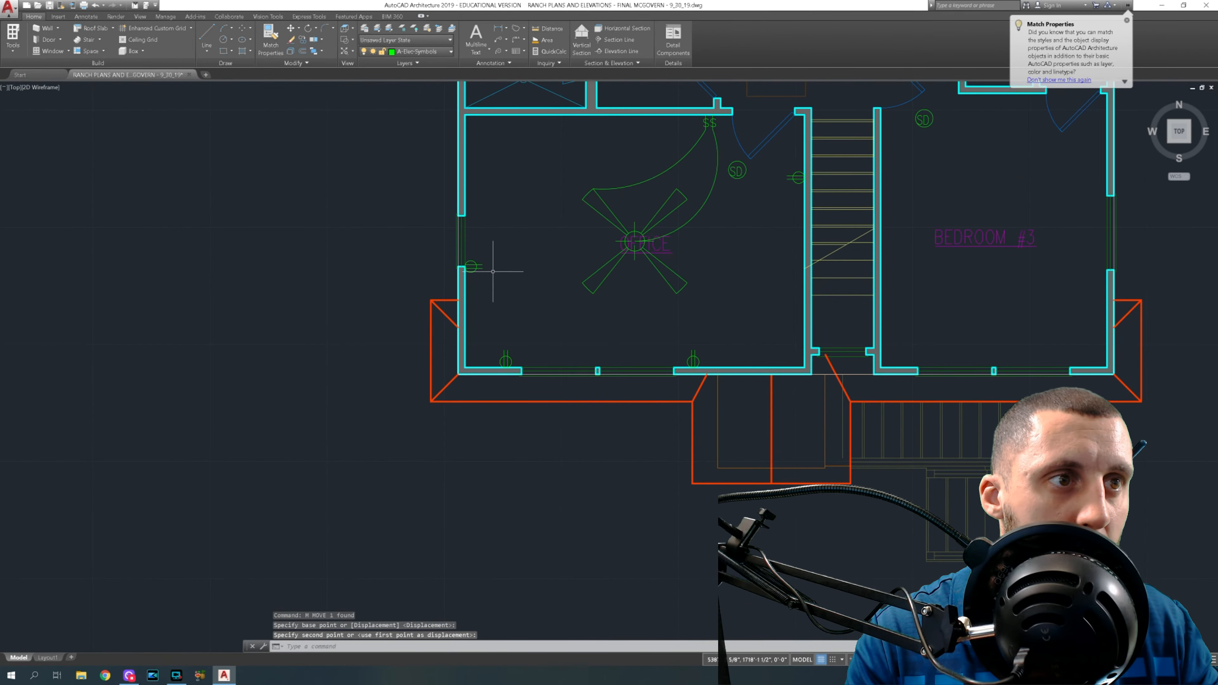
Draw a diagonal construction line across the master bedroom from its upper exterior corner to the opposite corner.
middle_click_drag(493, 271, 463, 330)
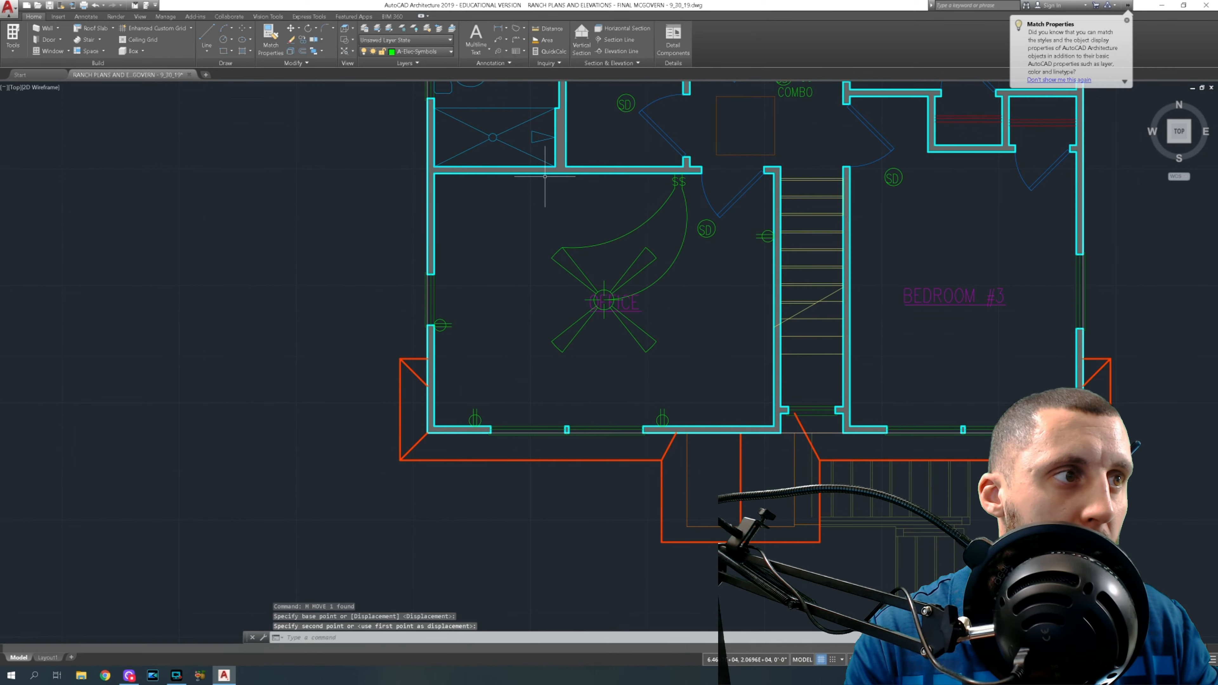
scroll(623, 324, "down", 3)
scroll(575, 319, "up", 3)
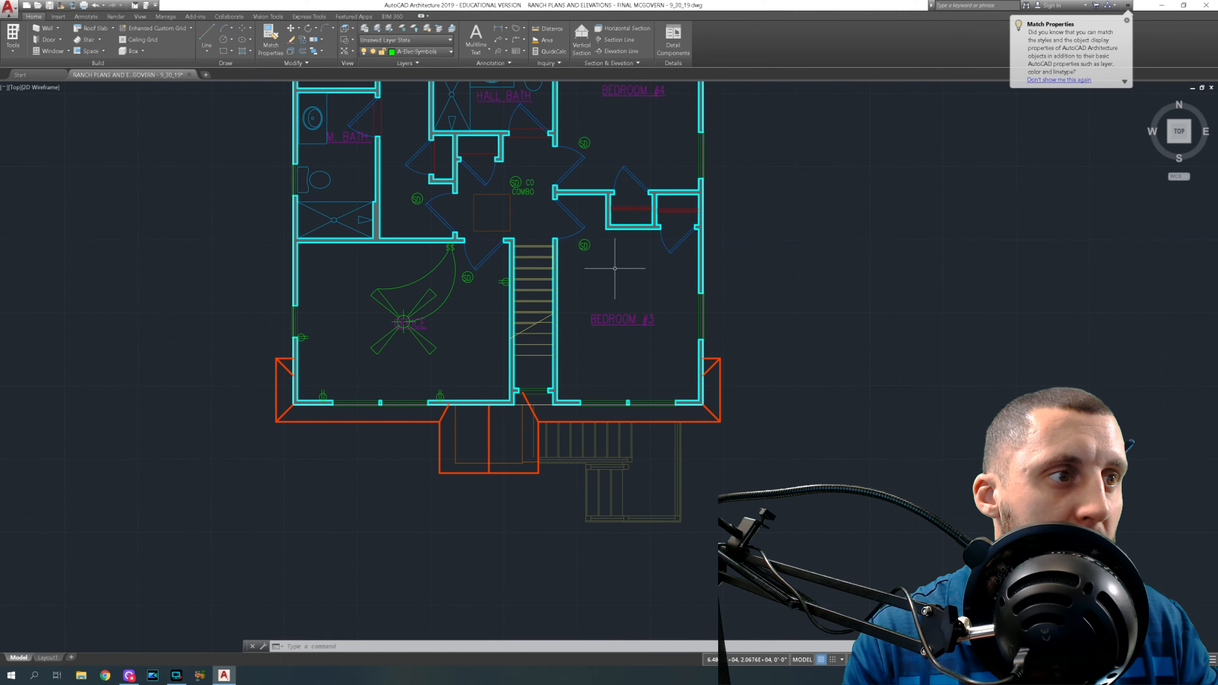
middle_click_drag(621, 302, 699, 453)
middle_click_drag(561, 336, 536, 418)
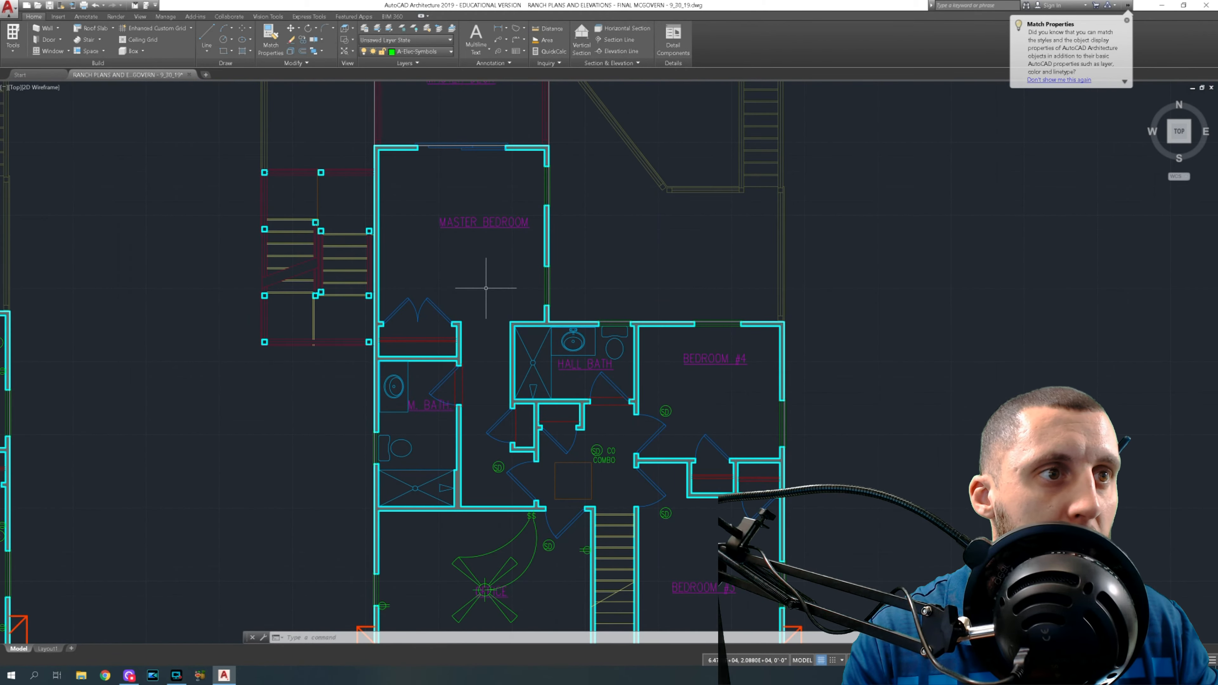
left_click(209, 35)
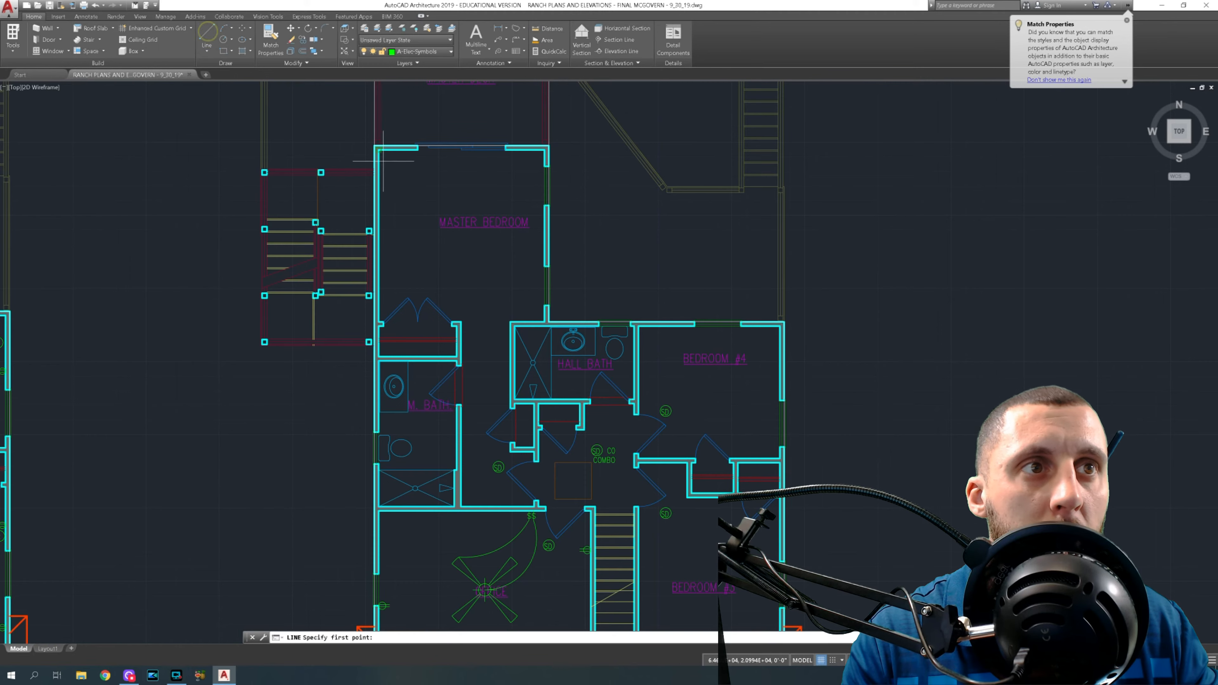
scroll(382, 156, "up", 2)
left_click(376, 147)
key("Escape")
Copy the ceiling fan from Bedroom #3 in the completed plan and paste it into the master bedroom.
scroll(633, 416, "down", 8)
middle_click_drag(495, 387, 485, 335)
scroll(485, 334, "up", 8)
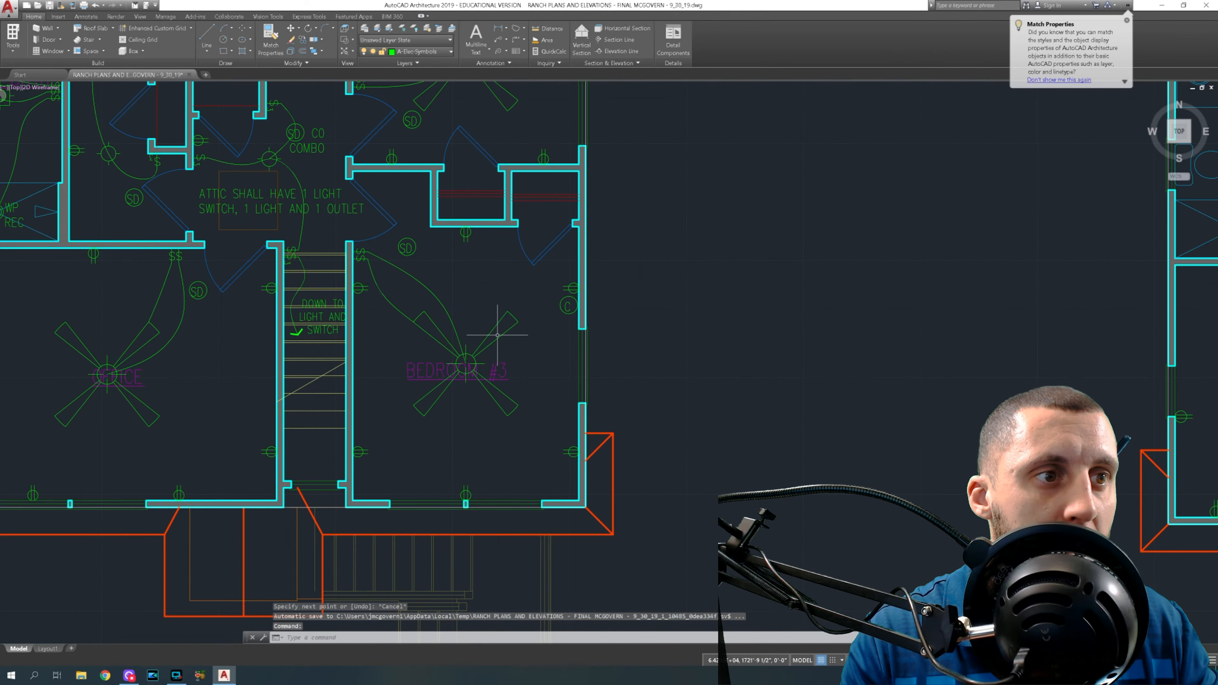
key("ctrl+c")
key("ctrl+v")
scroll(510, 333, "down", 8)
scroll(611, 320, "up", 8)
left_click(612, 326)
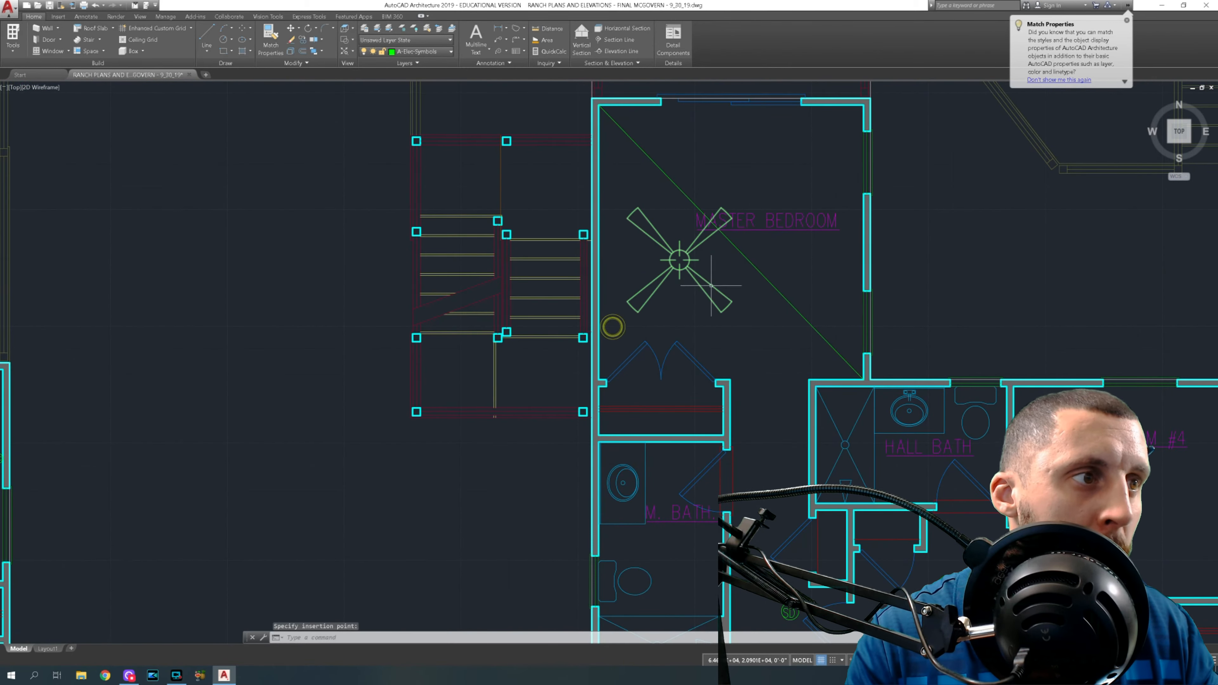
Move the ceiling fan's center onto the midpoint of the master bedroom diagonal, then delete the diagonal line.
left_click(703, 290)
left_click(679, 312)
type("m")
key("space")
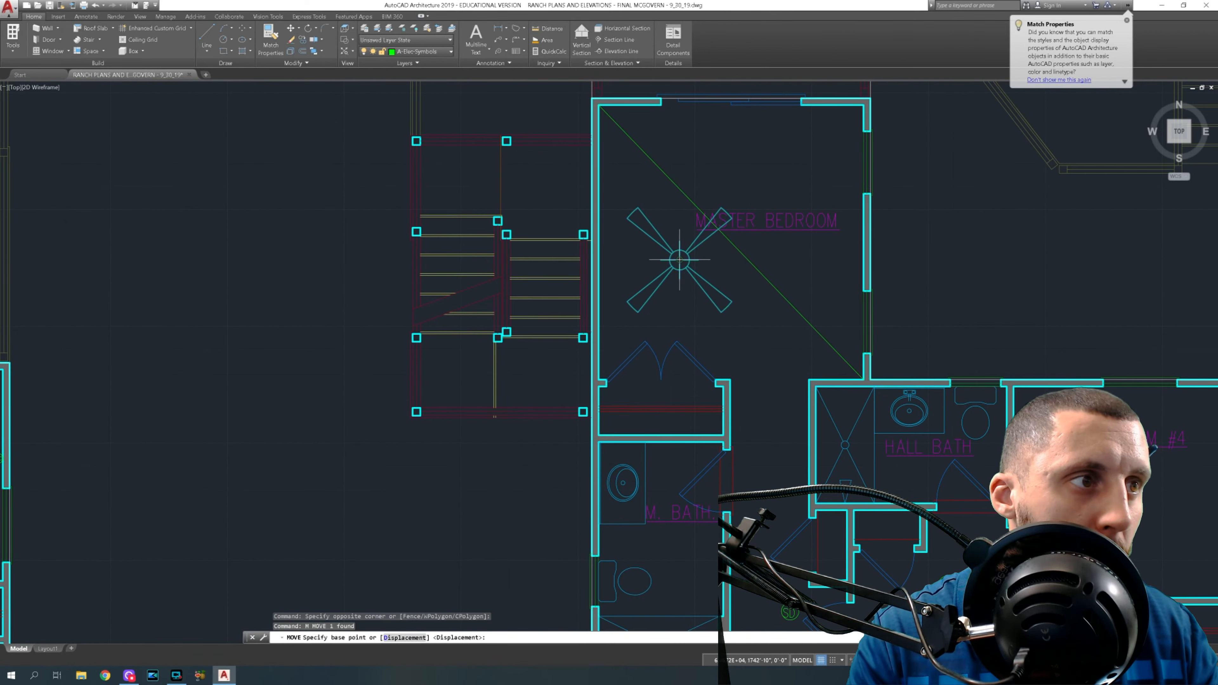
left_click(679, 261)
left_click(736, 254)
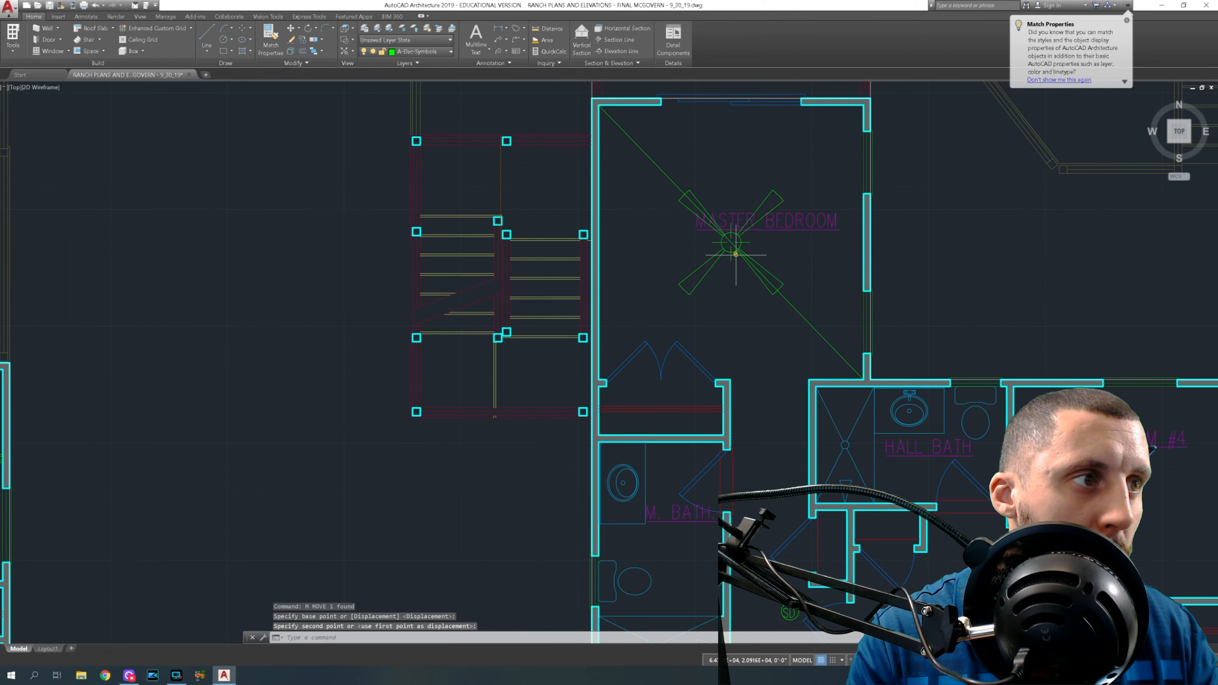
left_click(816, 302)
left_click(772, 327)
key("Delete")
Copy the office's two side-by-side switches and paste them in the master bedroom near the hall bath wall.
scroll(769, 331, "down", 2)
middle_click_drag(773, 345, 670, 239)
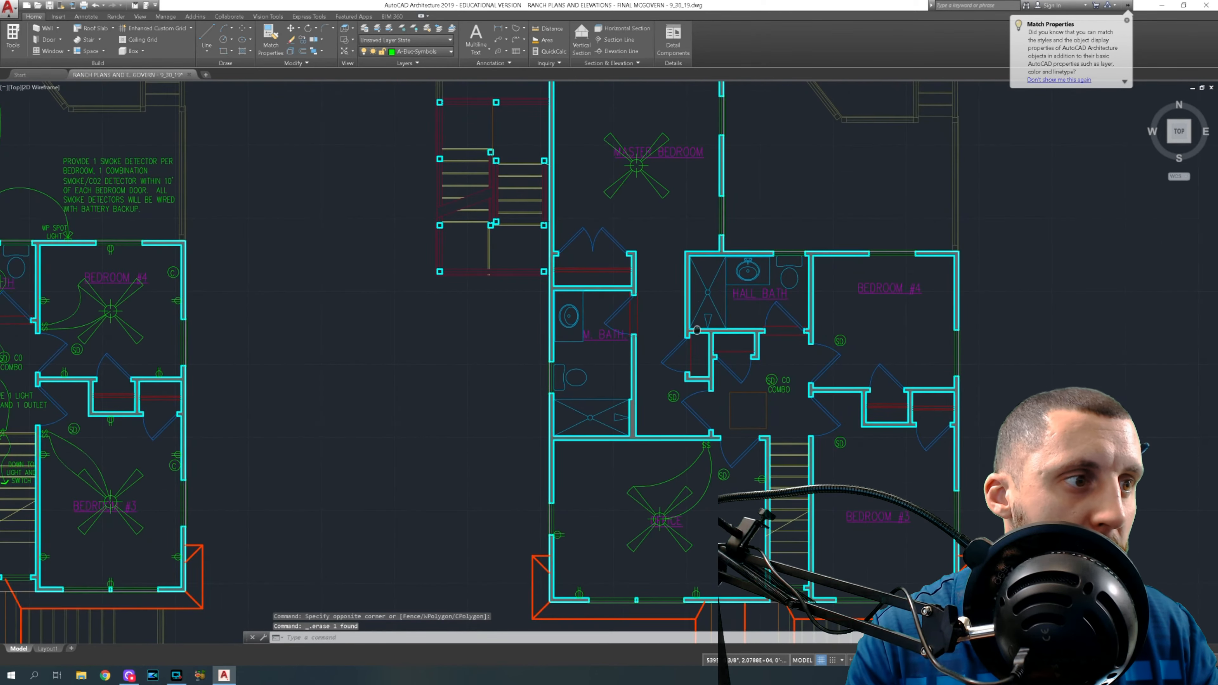
middle_click_drag(697, 329, 678, 333)
scroll(666, 395, "up", 9)
left_click(710, 369)
left_click(606, 370)
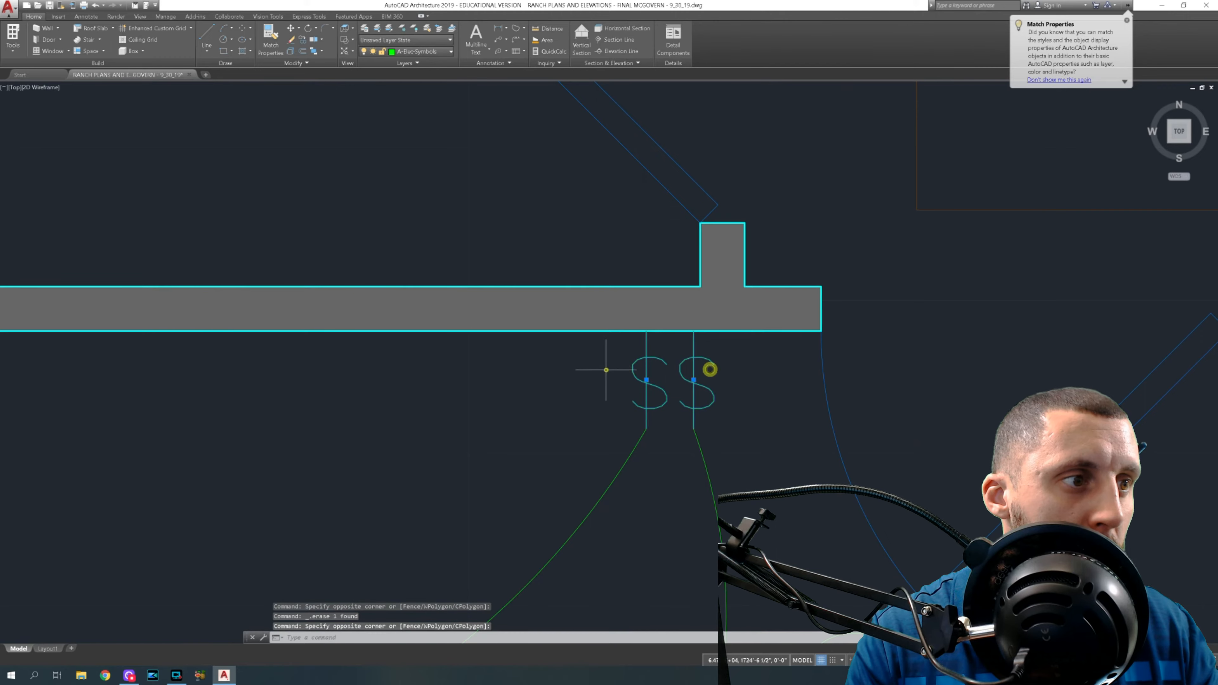
key("ctrl+c")
key("ctrl+v")
scroll(611, 373, "down", 8)
middle_click_drag(596, 306, 602, 546)
mouse_move(561, 322)
middle_mouse_down()
mouse_move(577, 465)
mouse_move(537, 376)
middle_mouse_up()
scroll(571, 368, "up", 5)
left_click(592, 349)
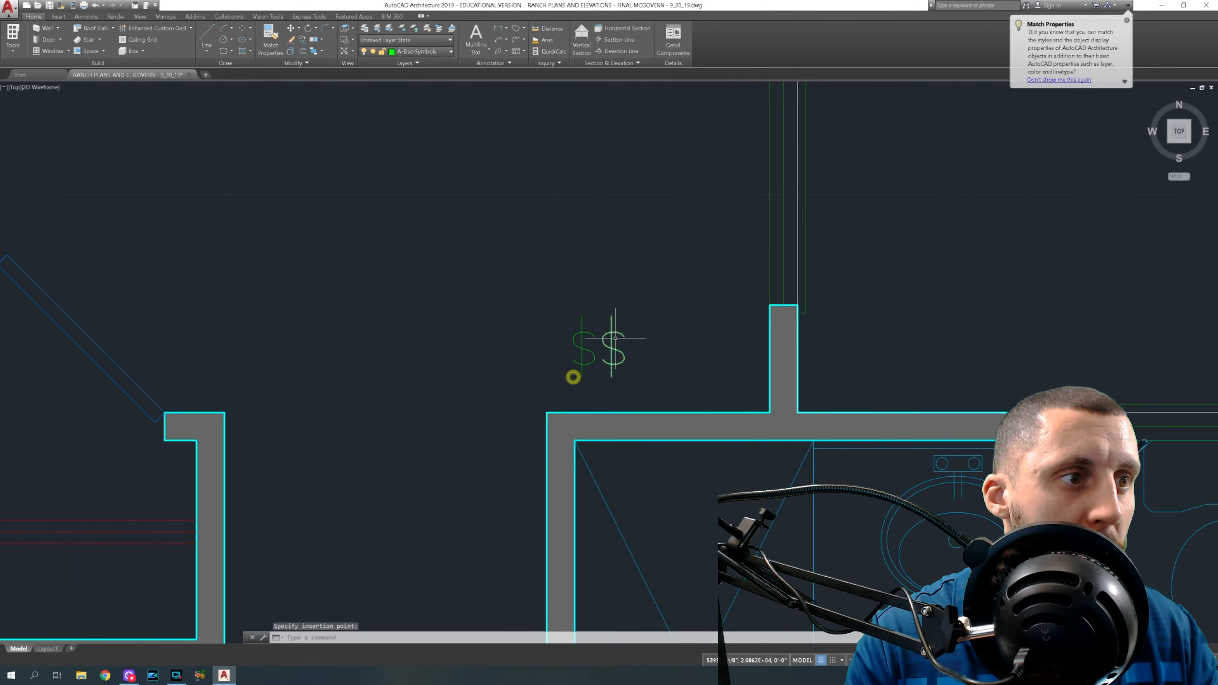
Move the pasted switch pair to the master suite's entry, below the small closet wall beside the door.
left_click(596, 342)
left_click(596, 318)
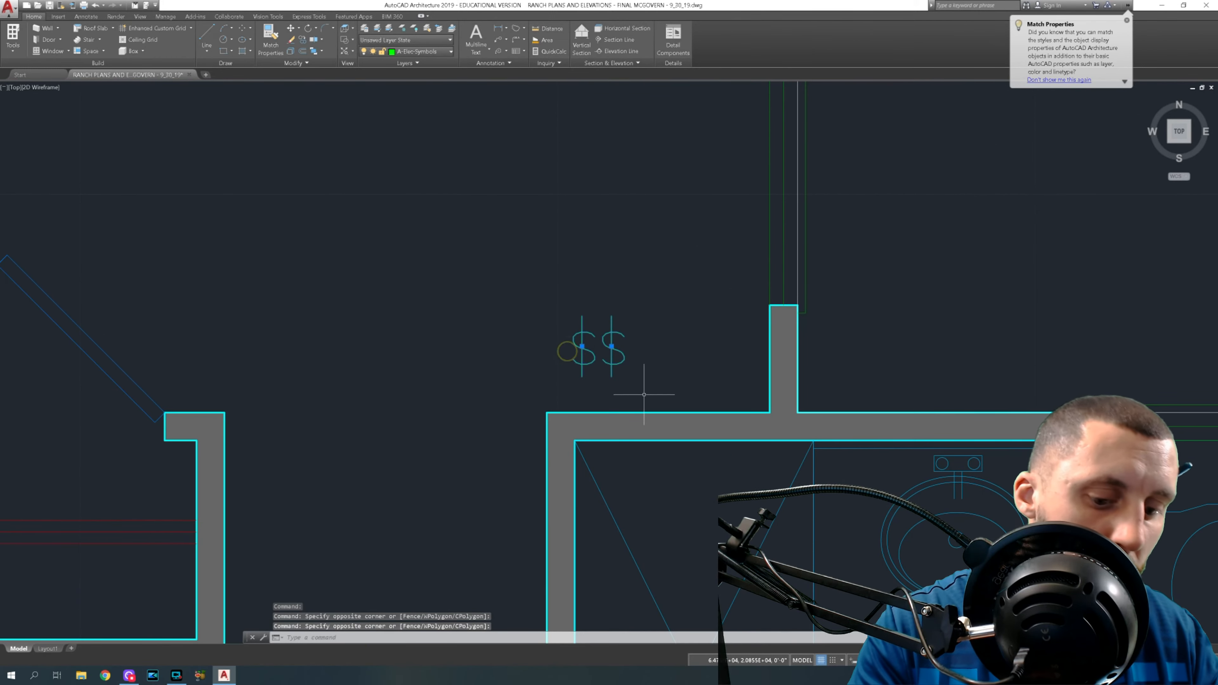
type("m")
key("Return")
left_click(616, 396)
scroll(606, 407, "down", 5)
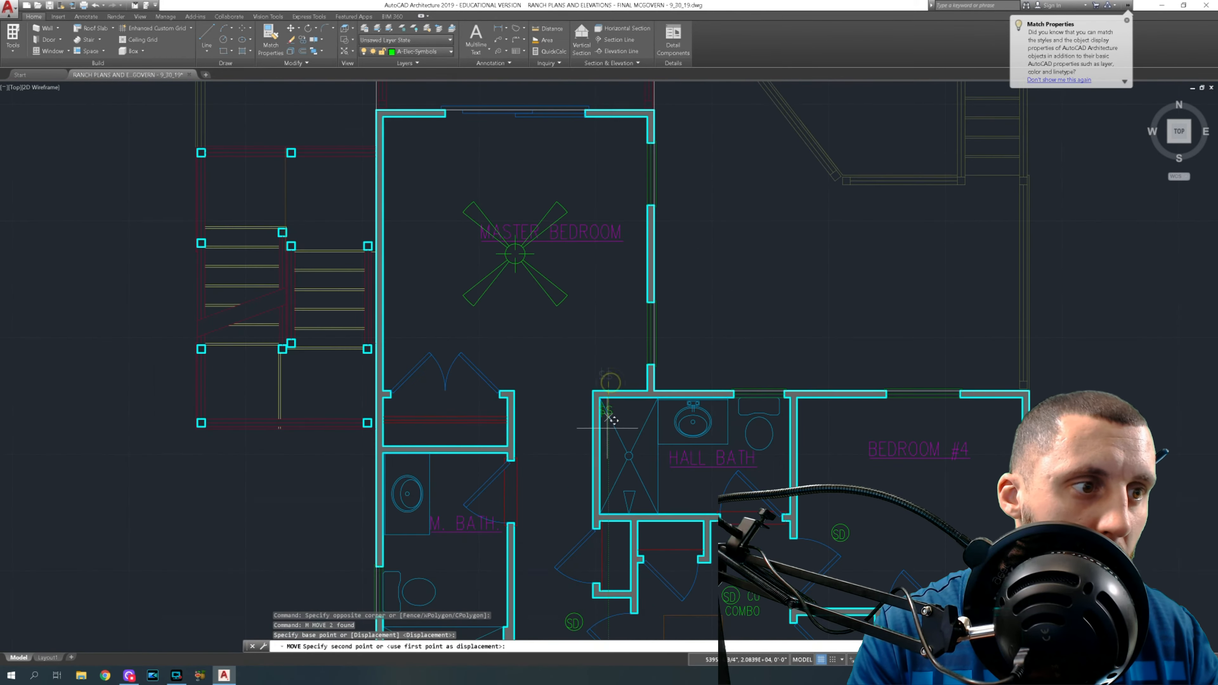
middle_click_drag(606, 500, 587, 317)
scroll(589, 454, "up", 5)
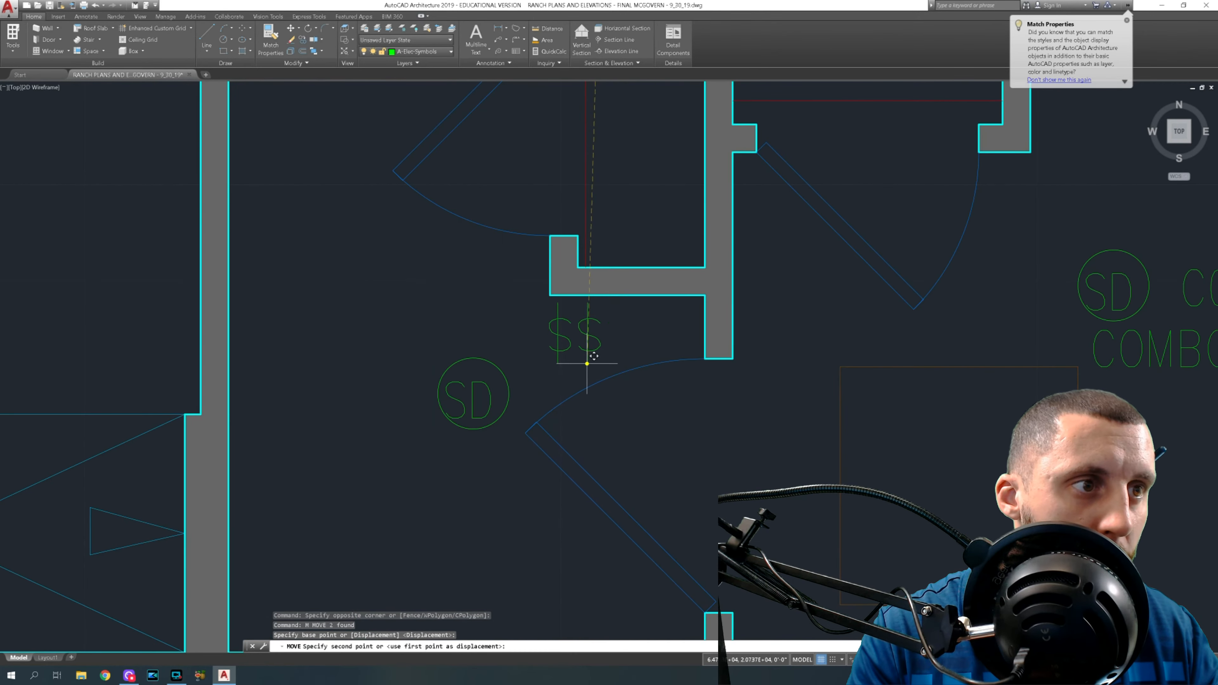
left_click(587, 363)
Nudge the switch pair vertically toward the face of the small closet wall by eye.
left_click(602, 321)
left_click(531, 335)
type("m")
key("space")
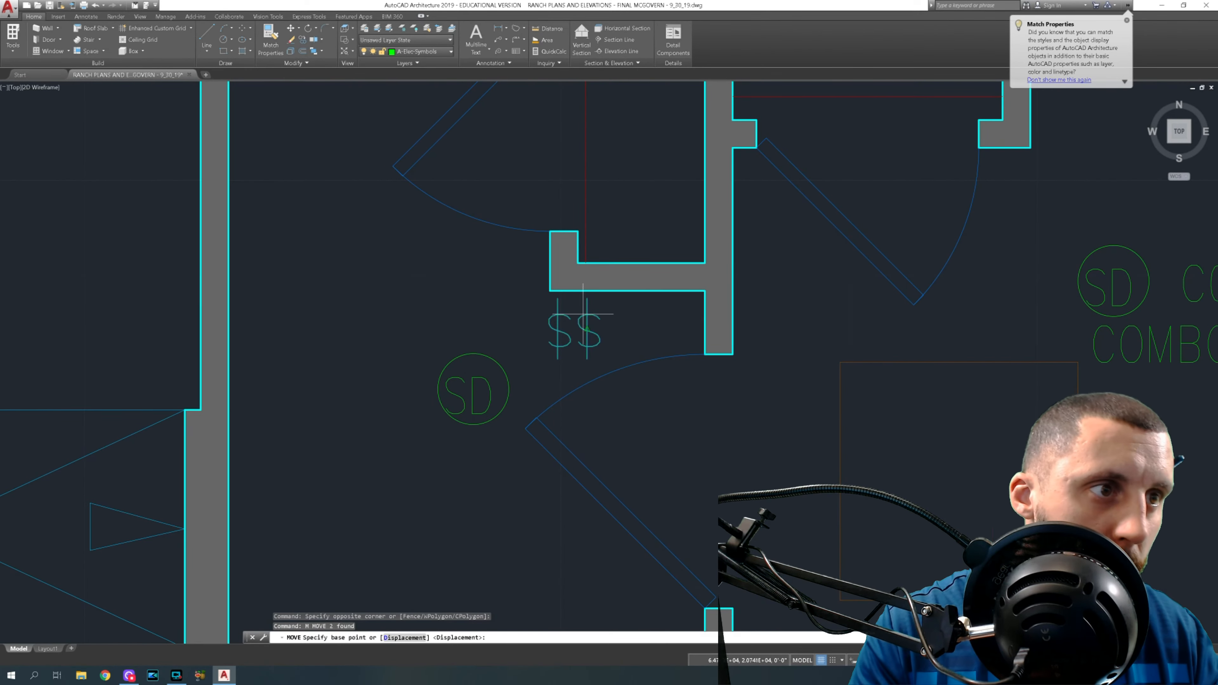
scroll(582, 316, "up", 2)
left_click(588, 288)
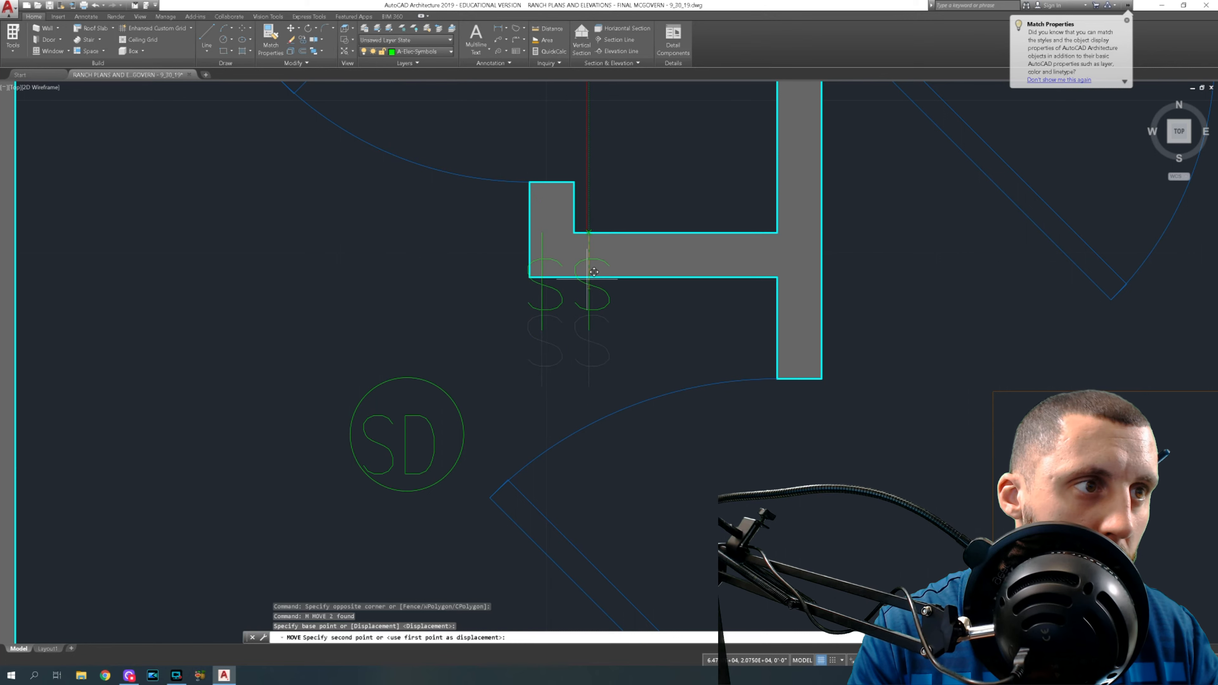
left_click(589, 302)
Move the switch pair so one switch's line end snaps to the inner corner of the small closet wall.
left_click(611, 305)
left_click(565, 324)
left_click(573, 318)
left_click(536, 325)
type("m")
key("Return")
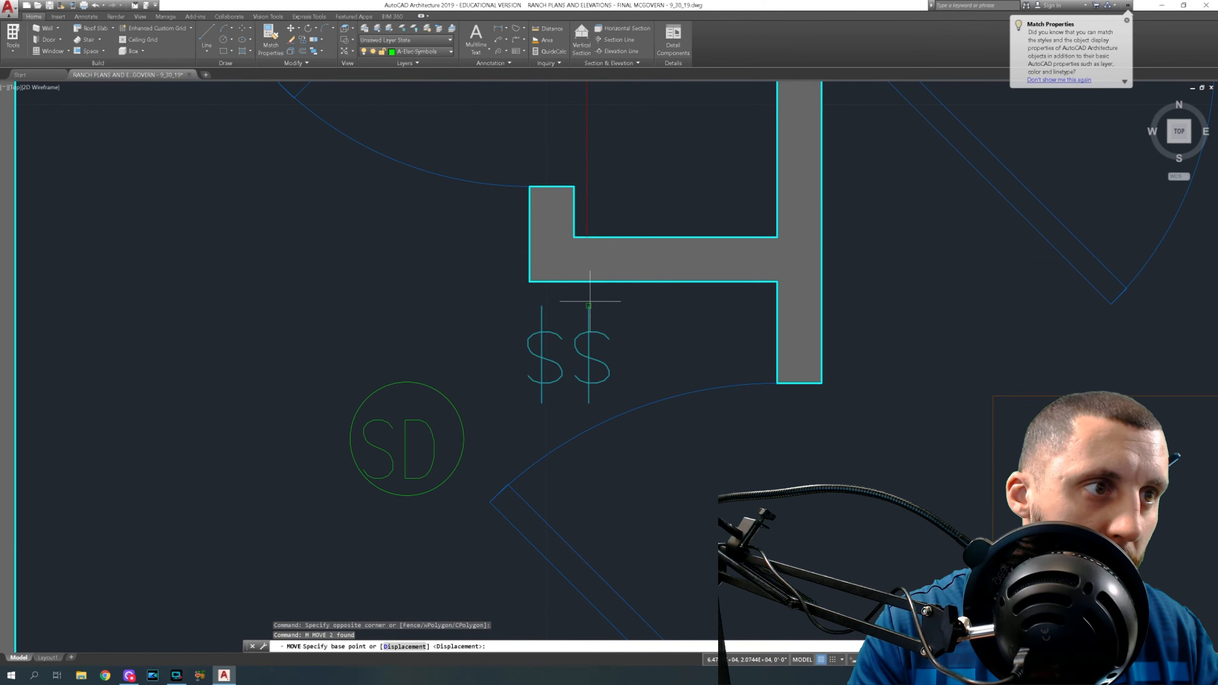
left_click(588, 308)
left_click(573, 237)
Move the switch pair straight down so its line ends meet the closet wall's lower face.
left_click(602, 298)
left_click(498, 321)
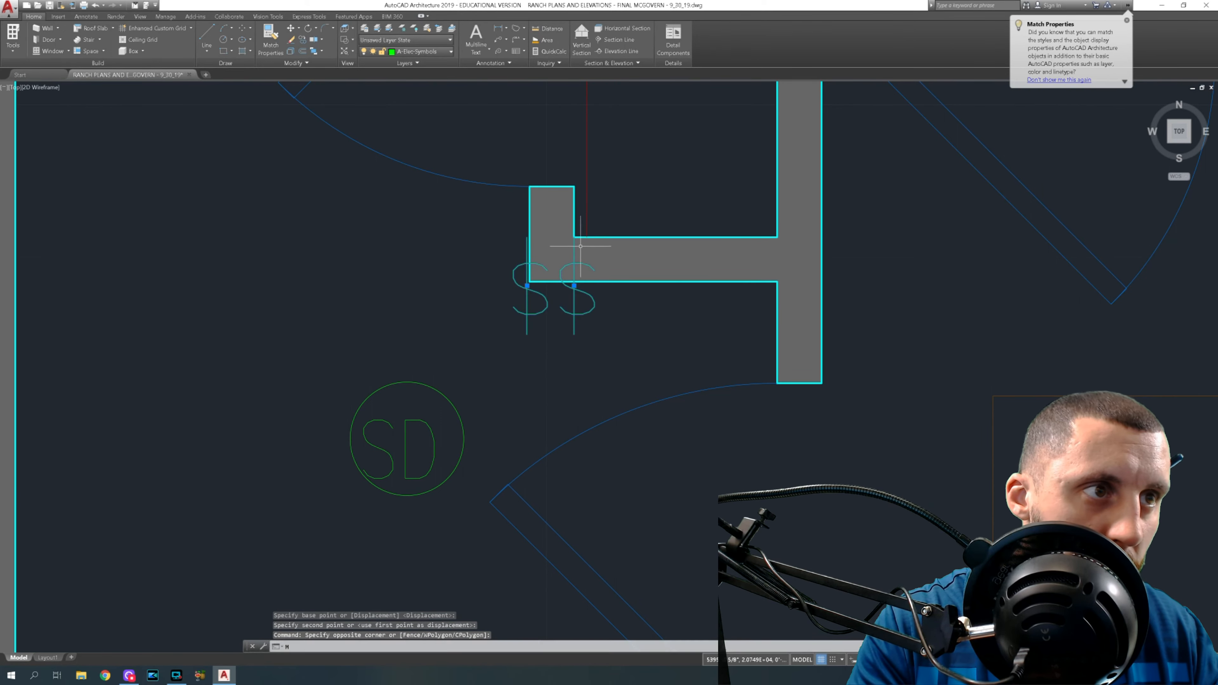
key("Return")
left_click(574, 238)
left_click(574, 281)
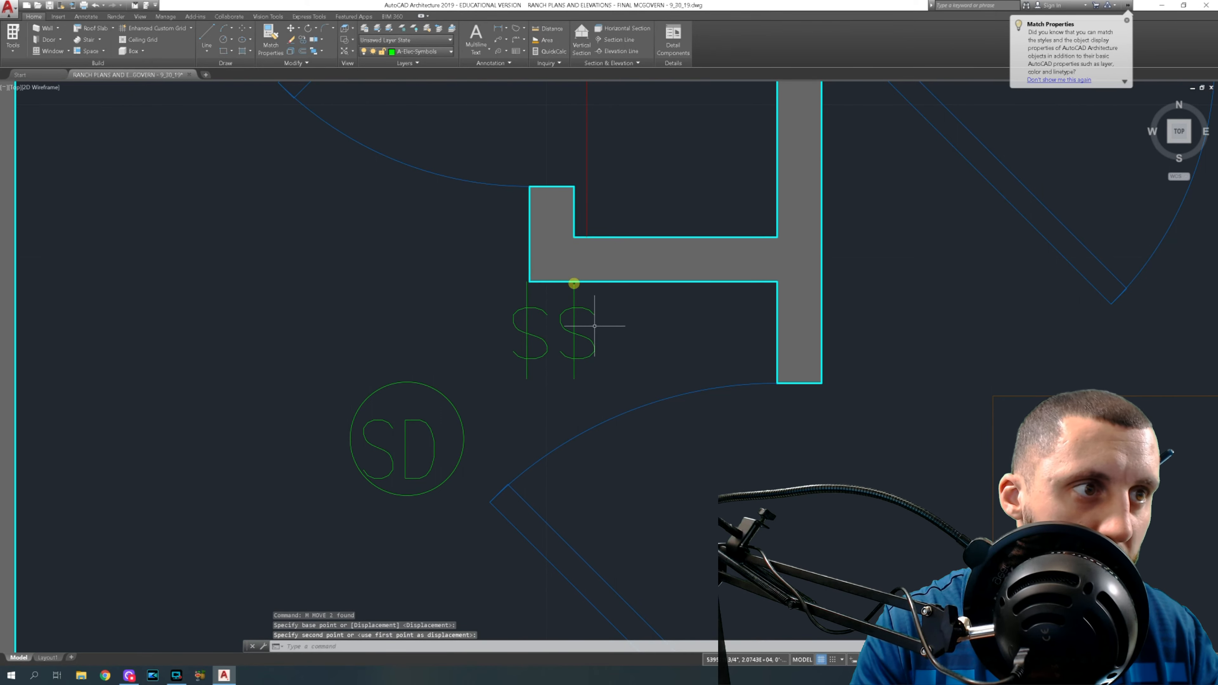
Shift the switch pair slightly sideways along the closet wall so both switches sit fully against it.
scroll(599, 325, "down", 2)
left_click(542, 325)
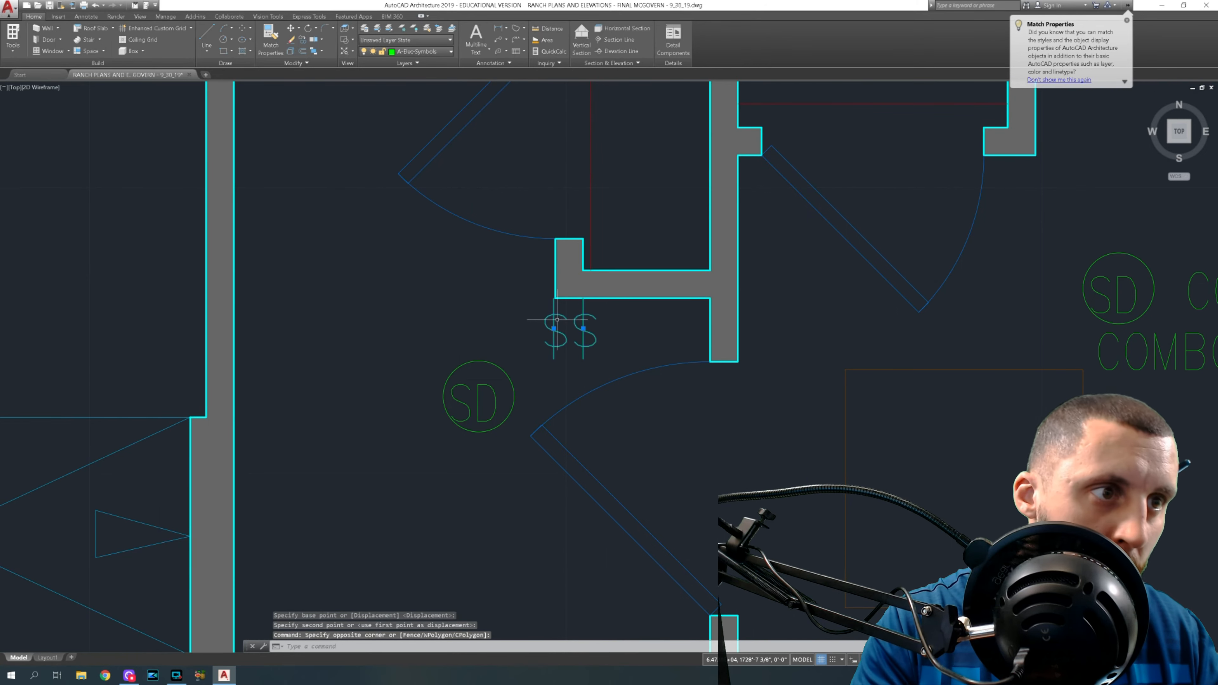
type("m")
key("Return")
left_click(453, 311)
left_click(464, 311)
left_click(593, 330)
left_click(617, 332)
Copy the three-way hallway switch from the completed plan and paste it beside the switch pair at the master suite's entry.
scroll(621, 334, "down", 6)
scroll(562, 388, "down", 6)
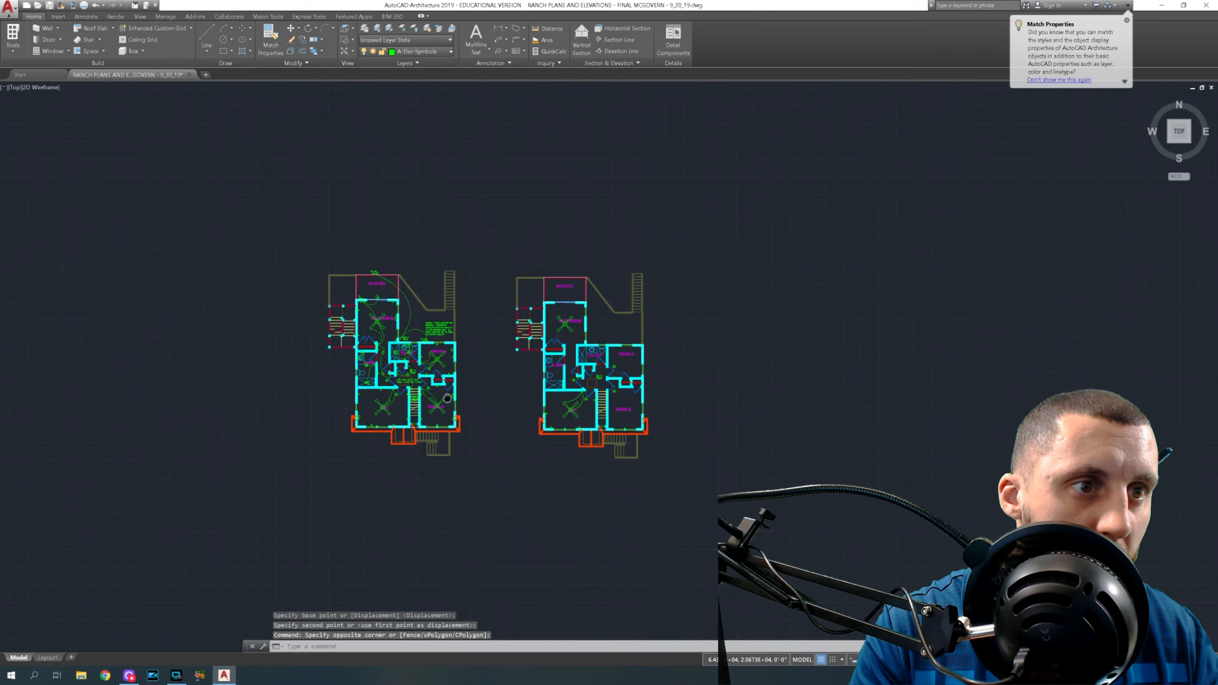
middle_click_drag(560, 386, 635, 352)
scroll(525, 346, "up", 10)
mouse_move(411, 378)
middle_mouse_down()
mouse_move(494, 400)
mouse_move(575, 354)
middle_mouse_up()
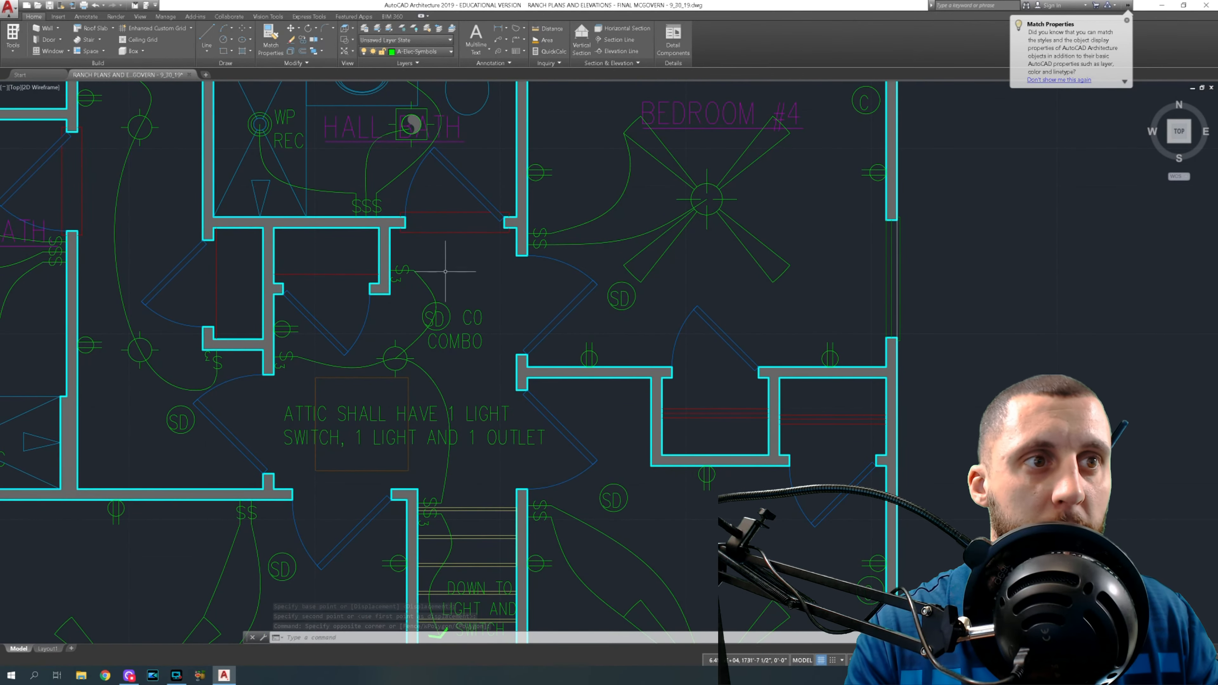
scroll(445, 271, "up", 6)
left_click(404, 269)
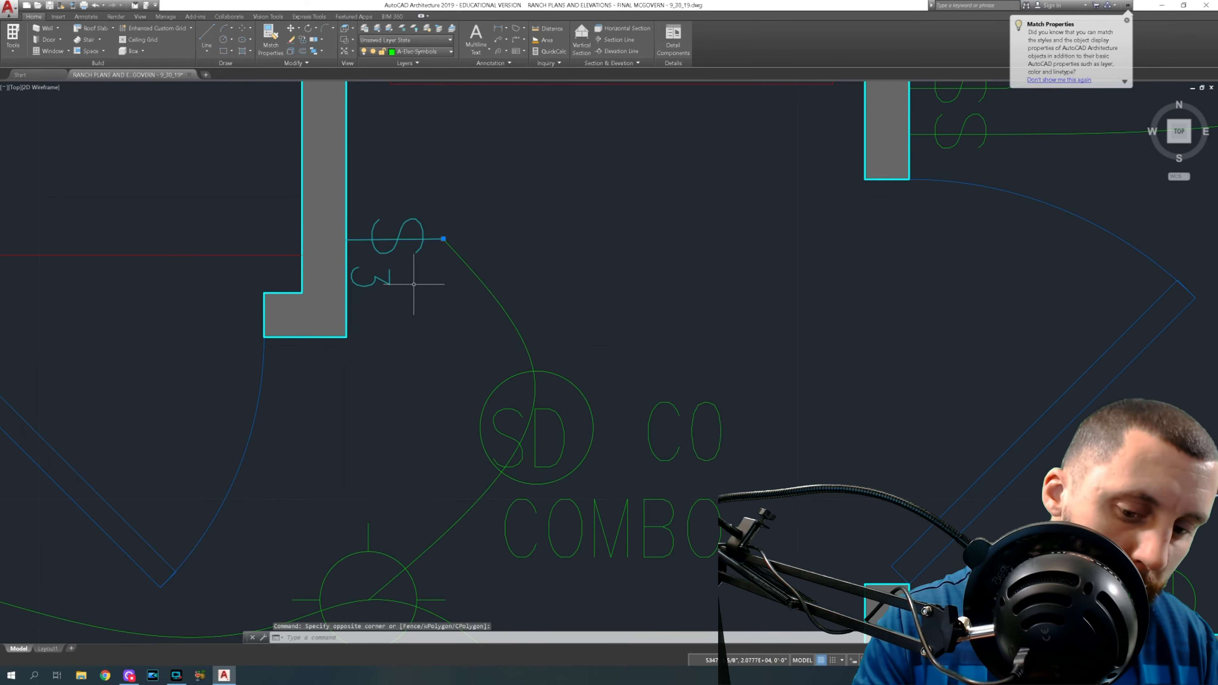
key("ctrl+c")
key("ctrl+v")
scroll(414, 284, "down", 10)
middle_click_drag(622, 298, 235, 284)
middle_click_drag(693, 301, 531, 281)
scroll(530, 281, "up", 12)
key("Escape")
Rotate the pasted three-way switch a quarter turn clockwise so its line runs perpendicular to the small closet wall.
left_click(706, 307)
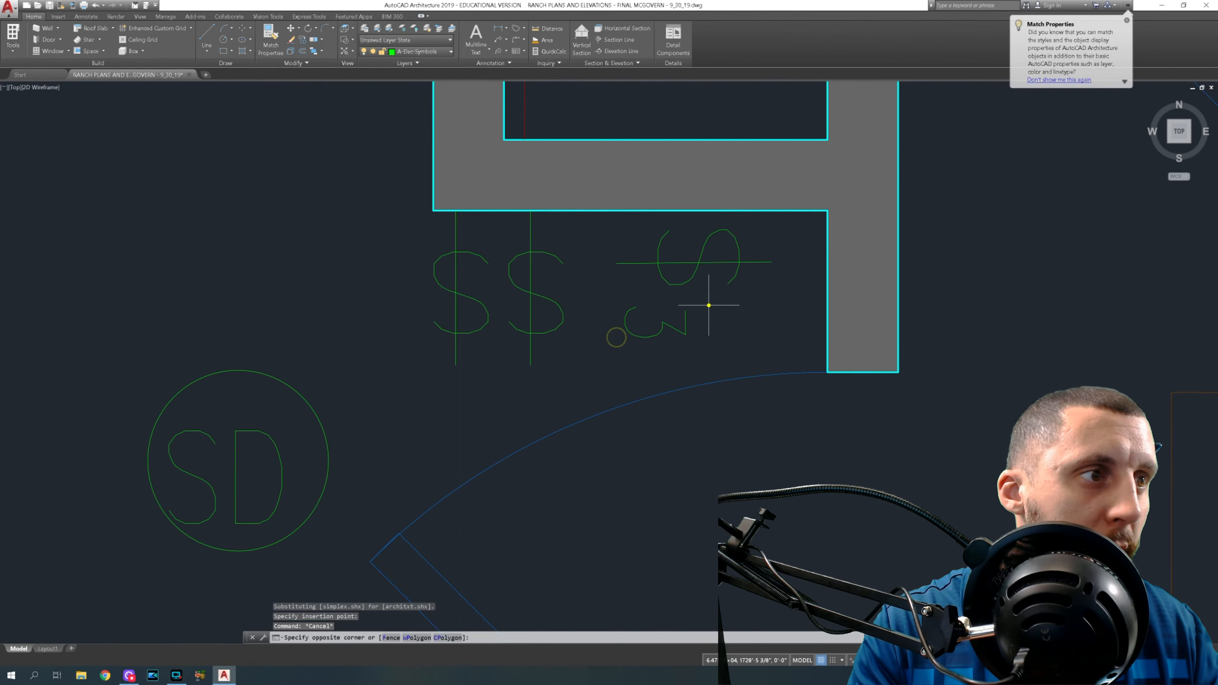
left_click(653, 237)
type("ROTATE")
key("Return")
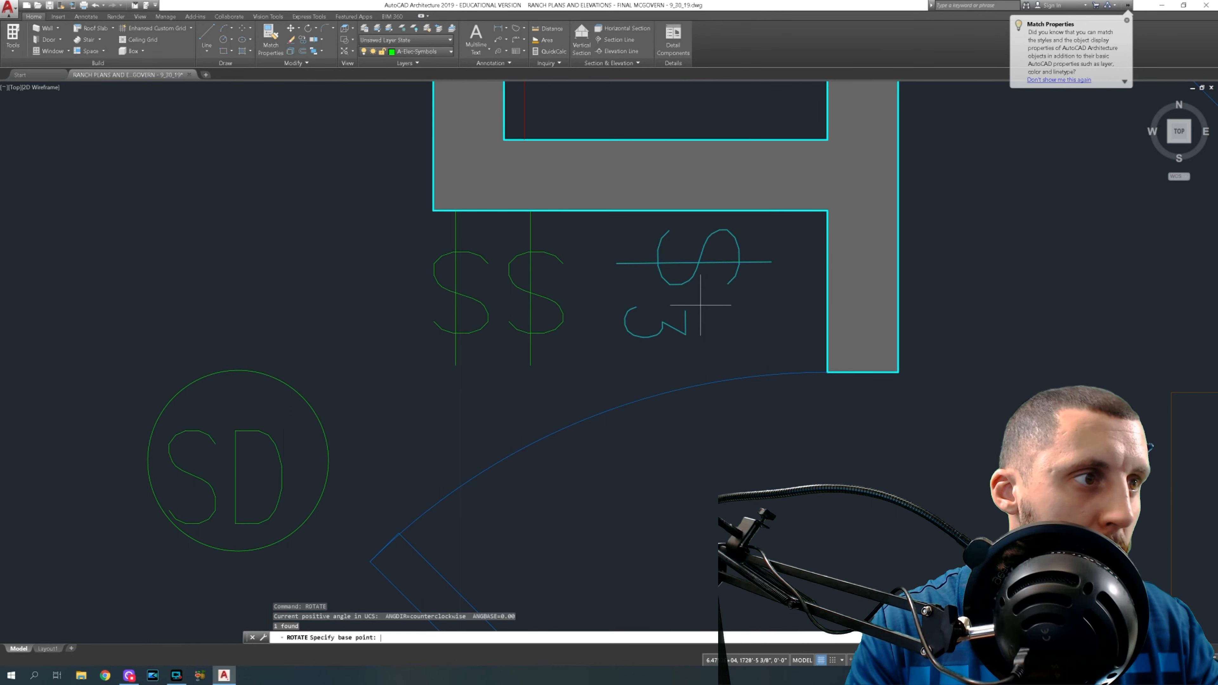
left_click(701, 304)
left_click(704, 342)
Move the rotated three-way switch along the closet wall to just east of the existing switch pair.
left_click(771, 291)
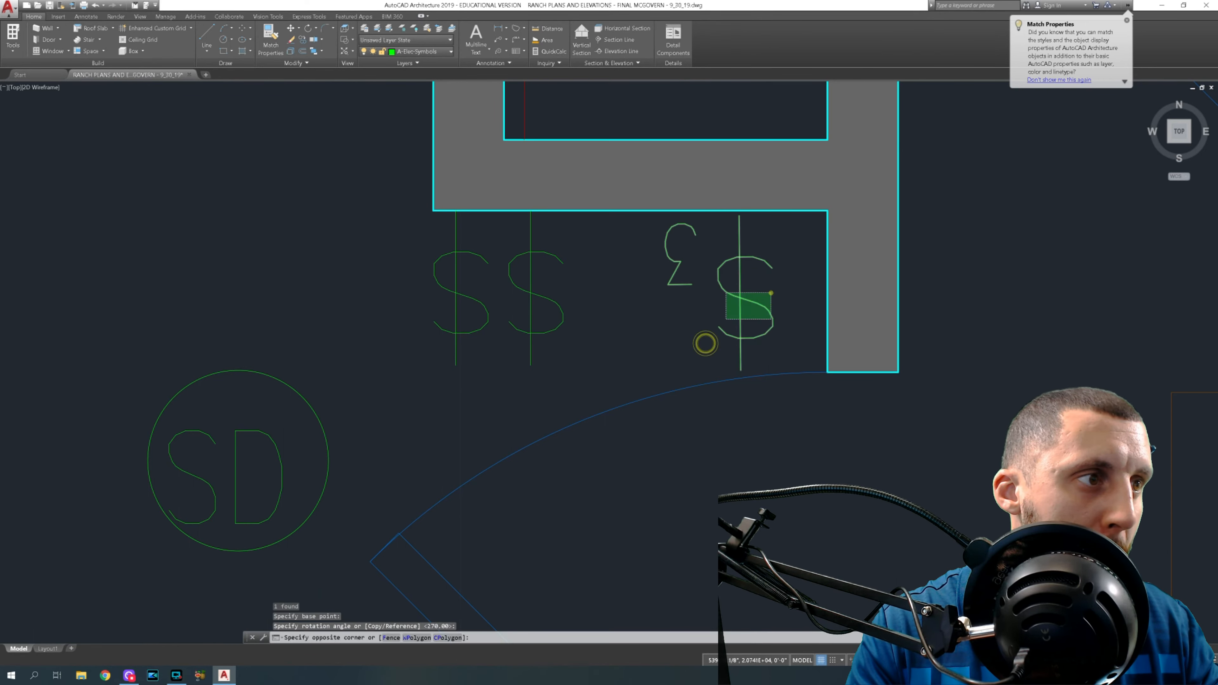
left_click(725, 319)
type("m")
key("Return")
left_click(738, 215)
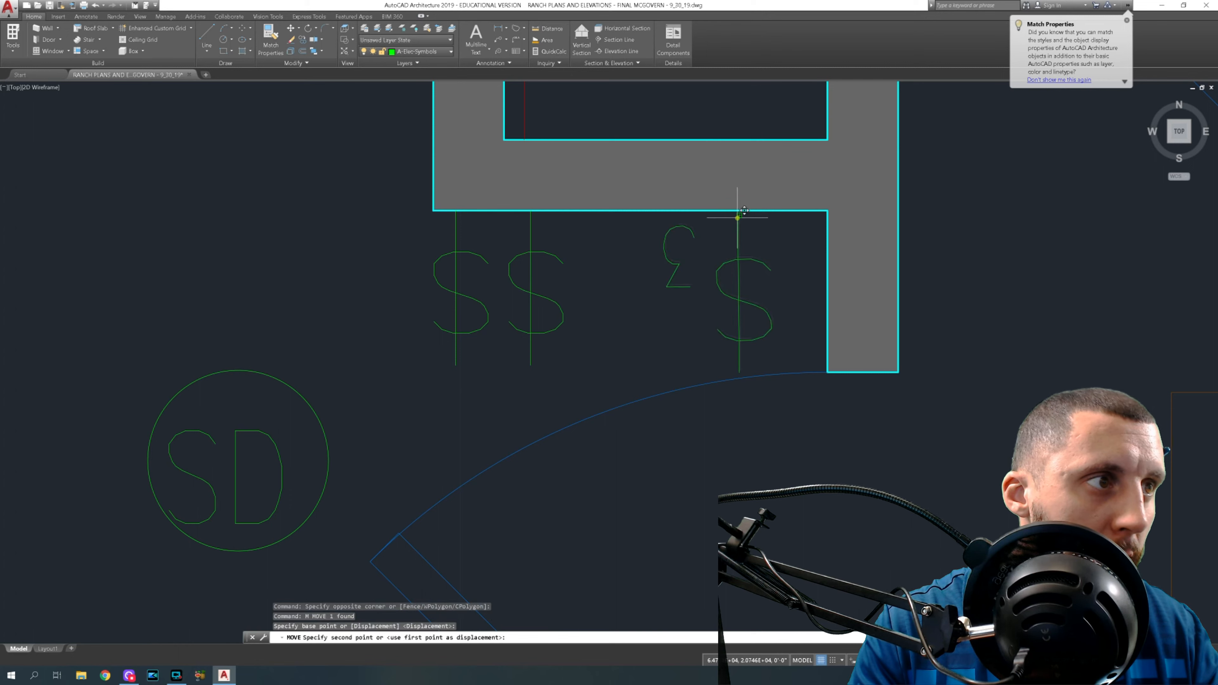
left_click(643, 215)
left_click(684, 287)
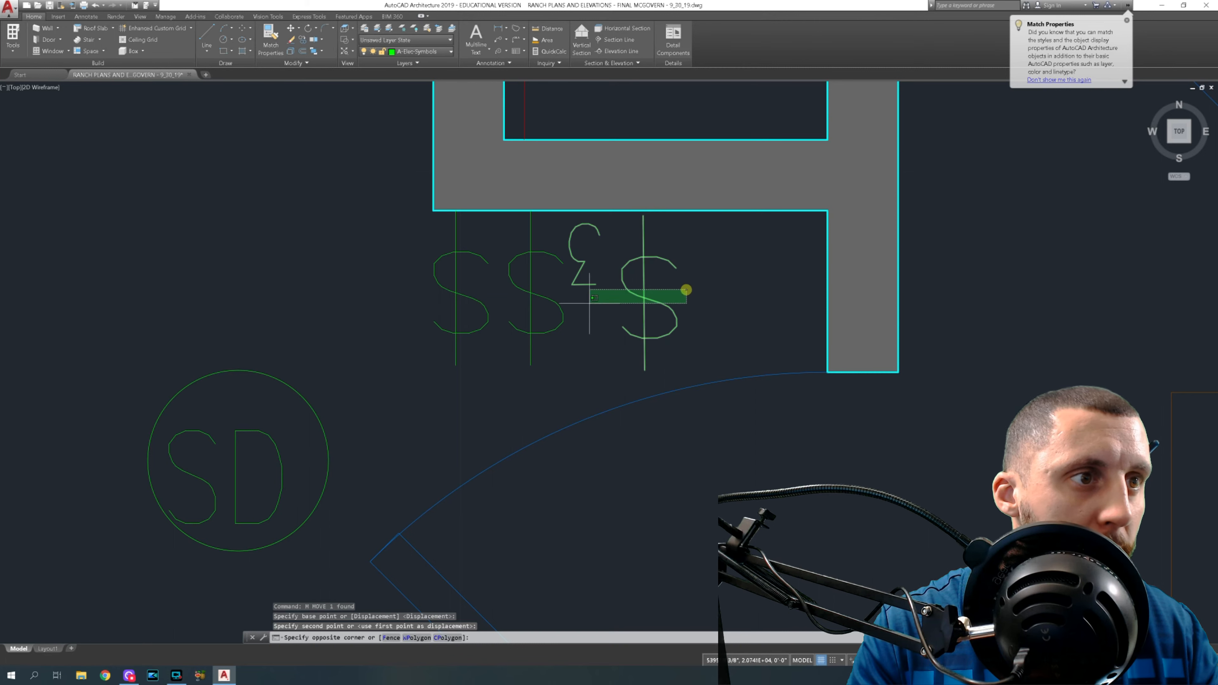
left_click(436, 302)
type("mi")
key("Return")
key("Escape")
key("Escape")
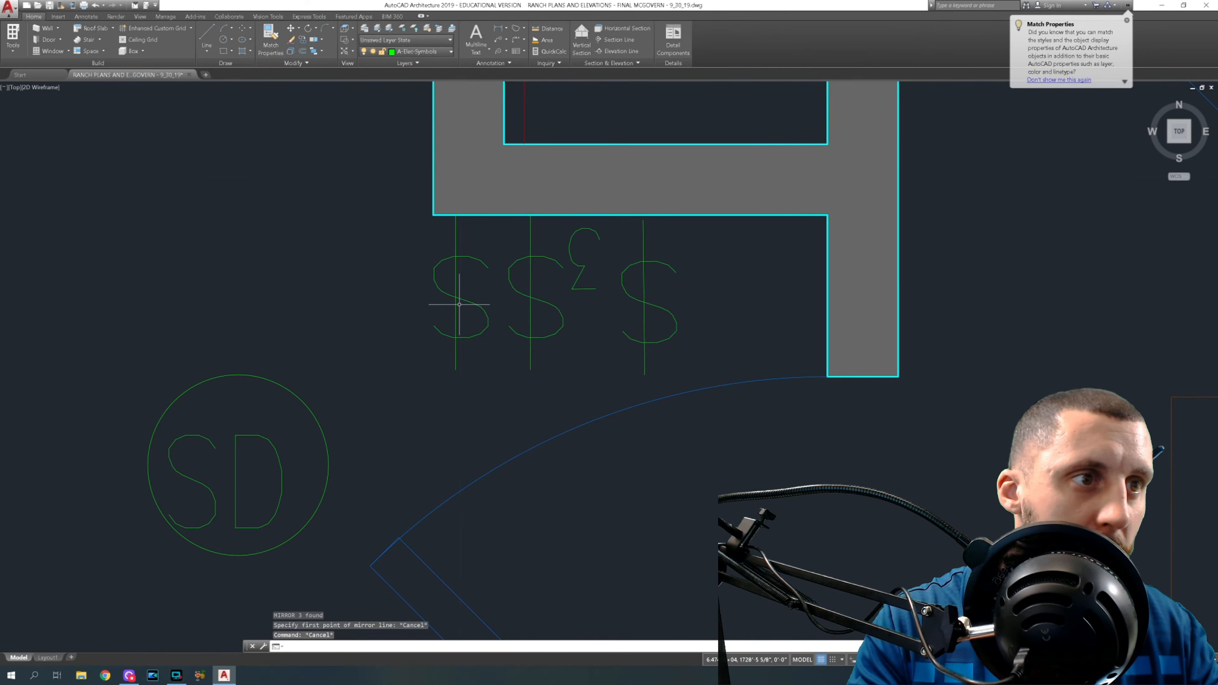
Move the three-way switch horizontally to the west side of the switch pair, beyond the closet wall's end.
left_click(686, 310)
left_click(651, 335)
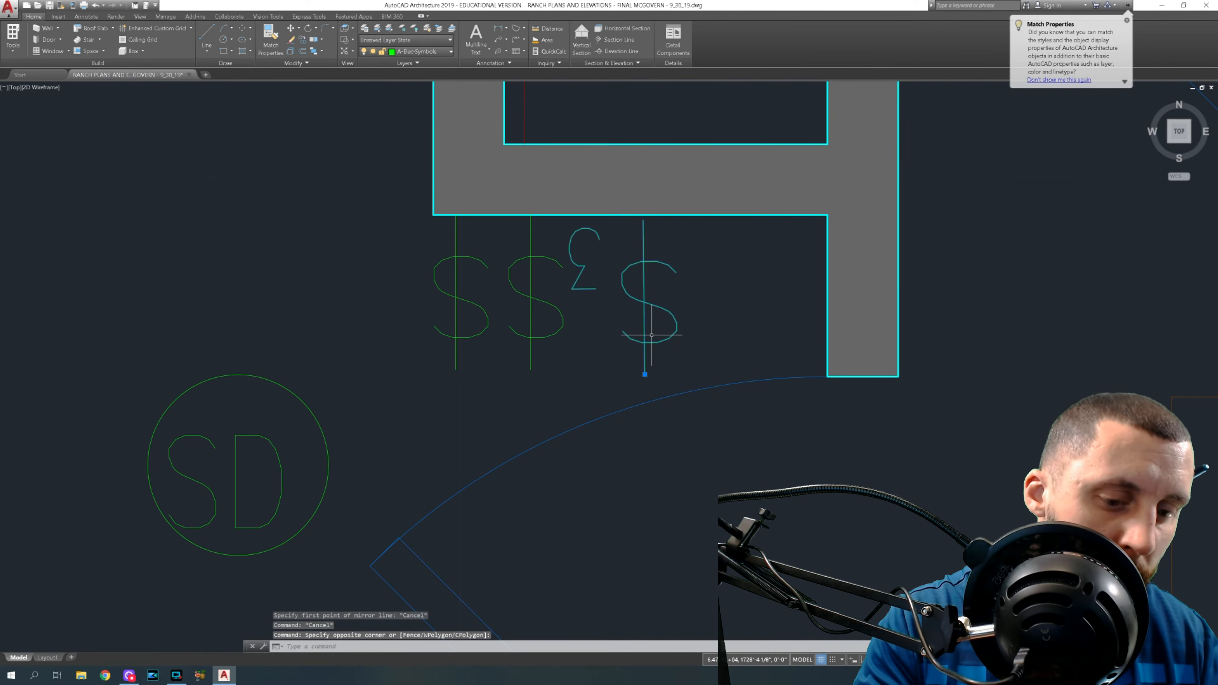
type("m")
key("Return")
left_click(643, 219)
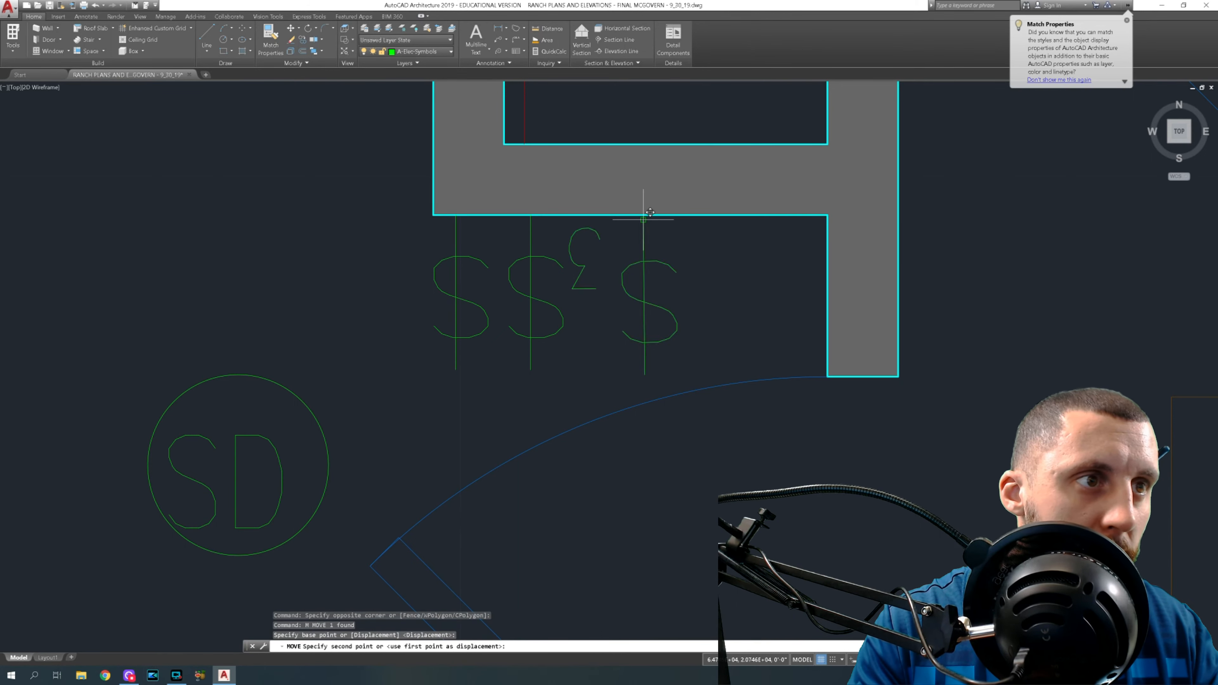
left_click(341, 220)
Move the switch pair east along the closet wall to make room for the three-way switch.
left_click(630, 293)
left_click(449, 303)
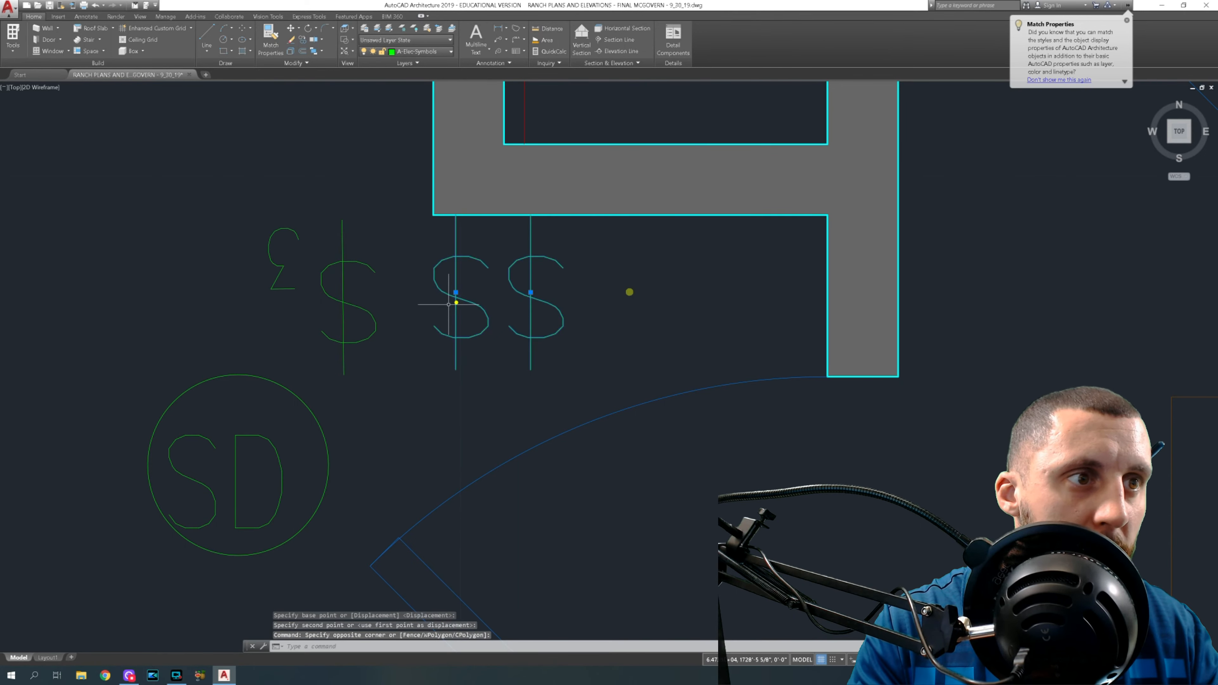
type("m")
key("Return")
left_click(582, 256)
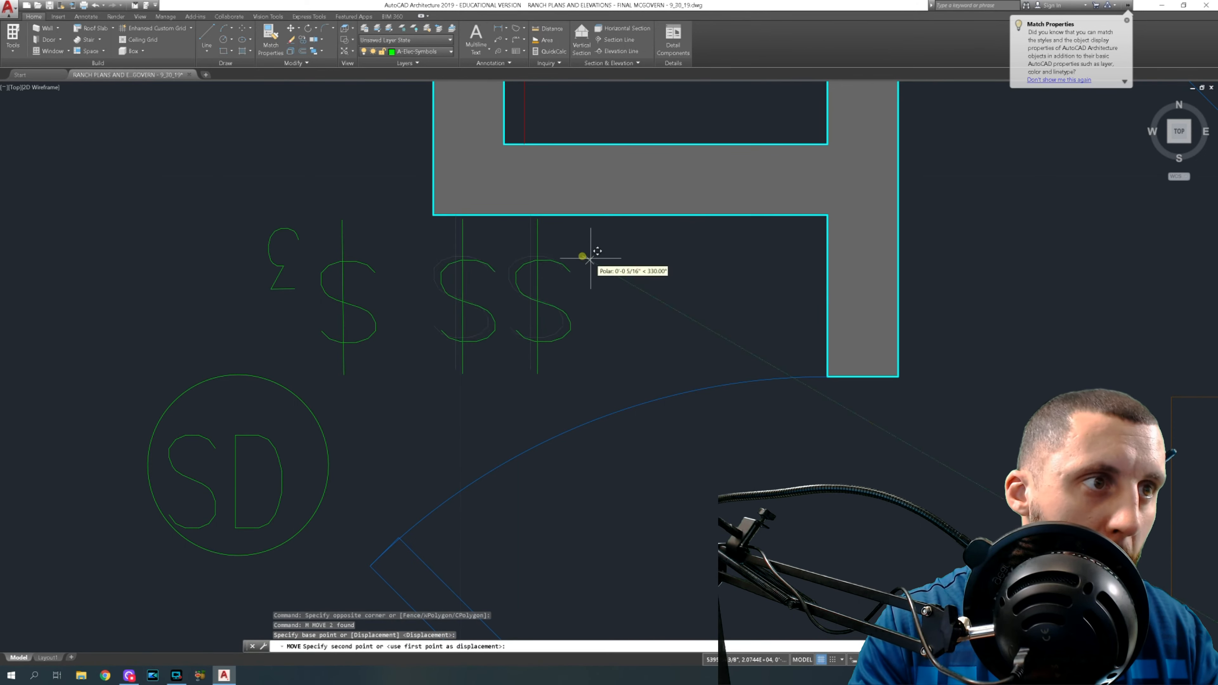
left_click(685, 253)
Move the three-way switch so its line end snaps to the closet wall's outer lower corner.
left_click(384, 234)
left_click(298, 274)
type("m")
key("Return")
left_click(342, 220)
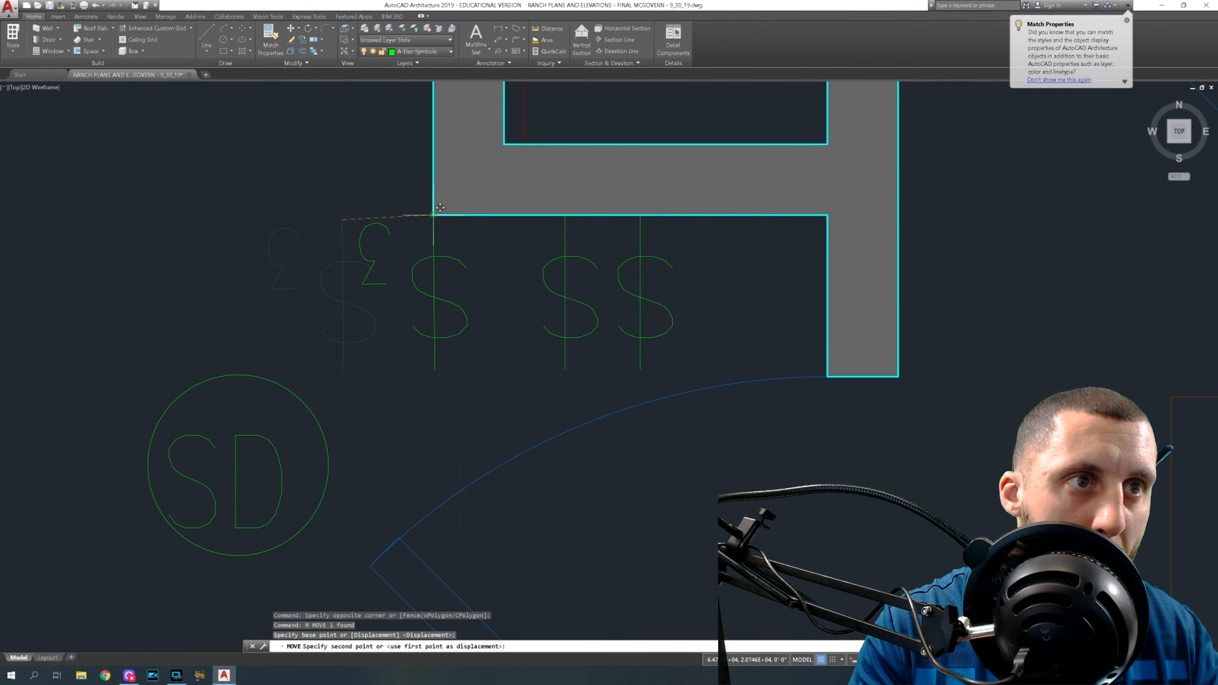
left_click(434, 216)
Shift the three-way switch horizontally along the closet wall until it sits evenly spaced beside the switch pair.
left_click(456, 234)
left_click(413, 266)
type("m")
key("Return")
left_click(239, 299)
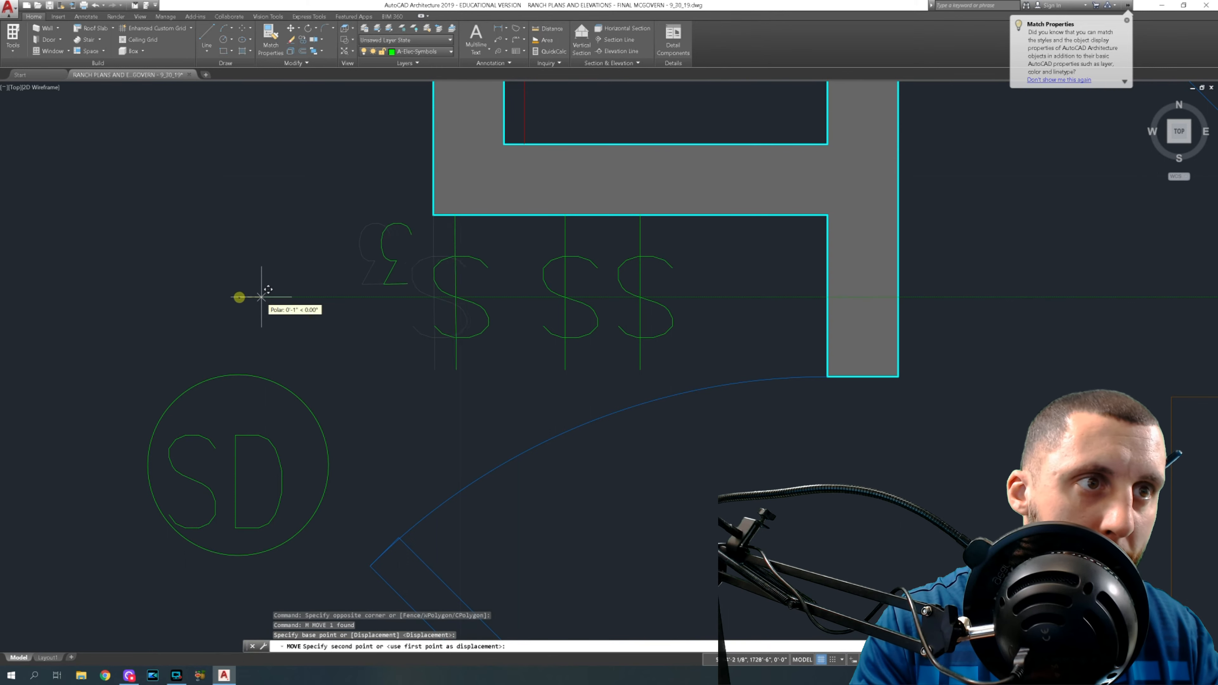
left_click(299, 301)
scroll(399, 299, "down", 3)
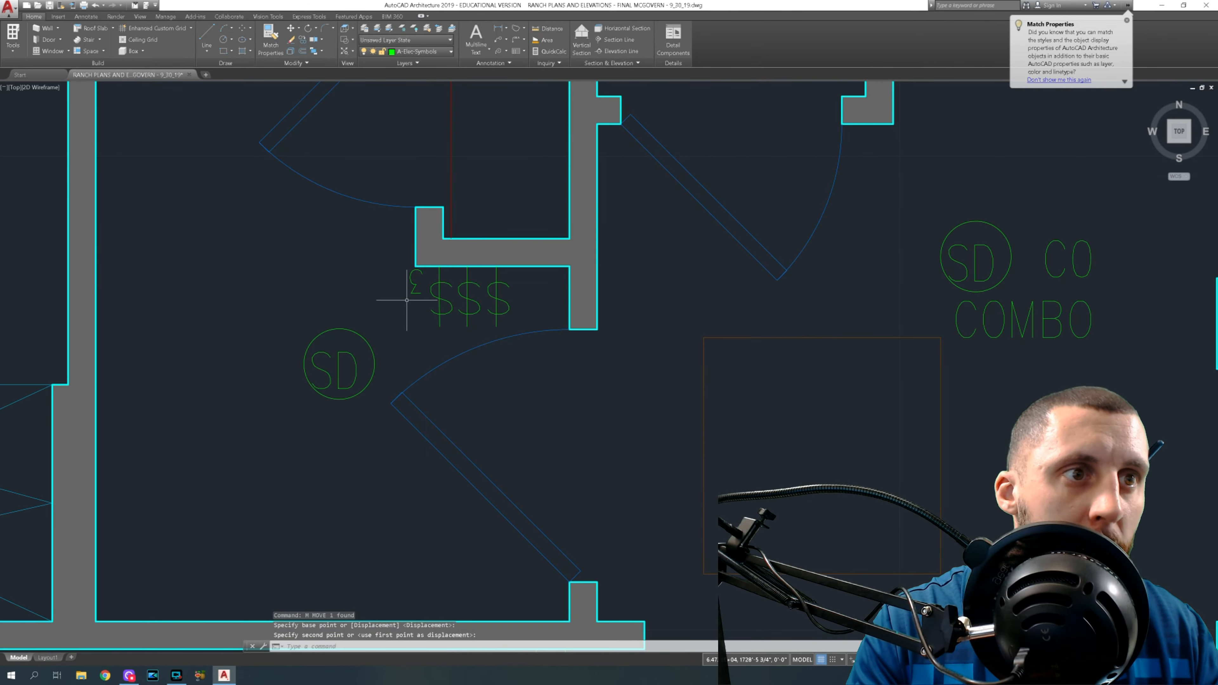
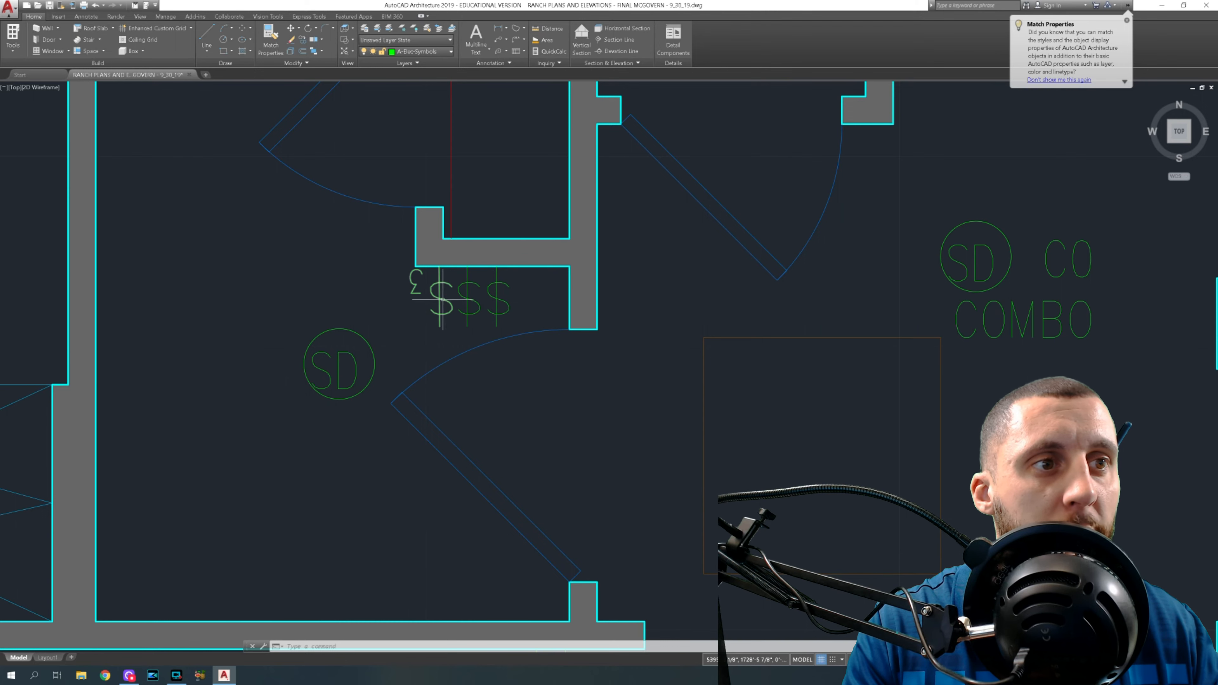
Examine the master bedroom and the sliding door to the master deck for where switches are needed.
scroll(443, 300, "down", 6)
middle_click_drag(443, 300, 500, 522)
middle_click_drag(457, 332, 473, 498)
middle_click_drag(427, 232, 434, 309)
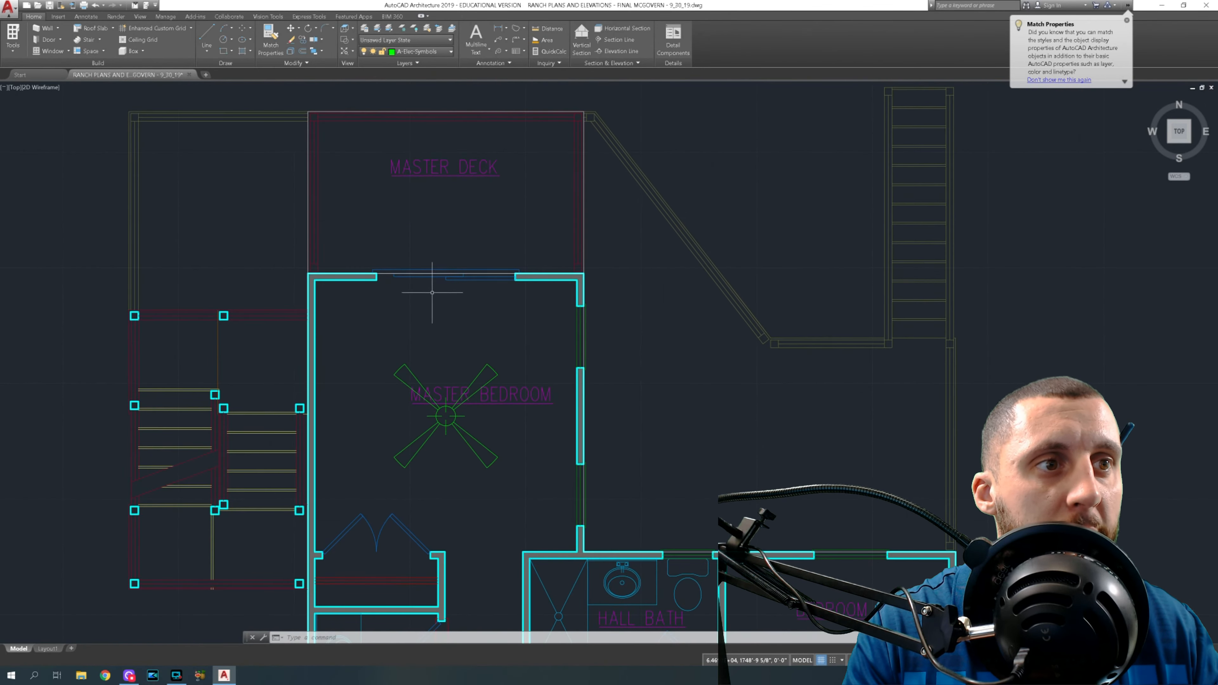
scroll(434, 278, "up", 4)
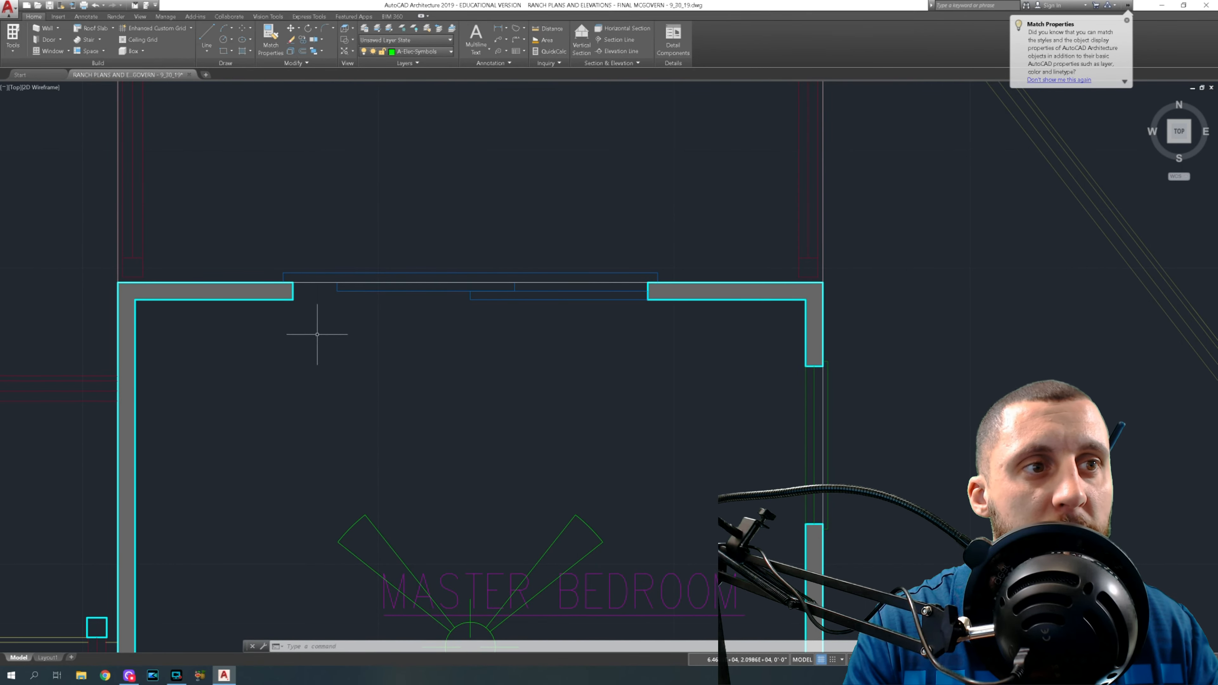
scroll(350, 329, "down", 5)
scroll(335, 336, "up", 1)
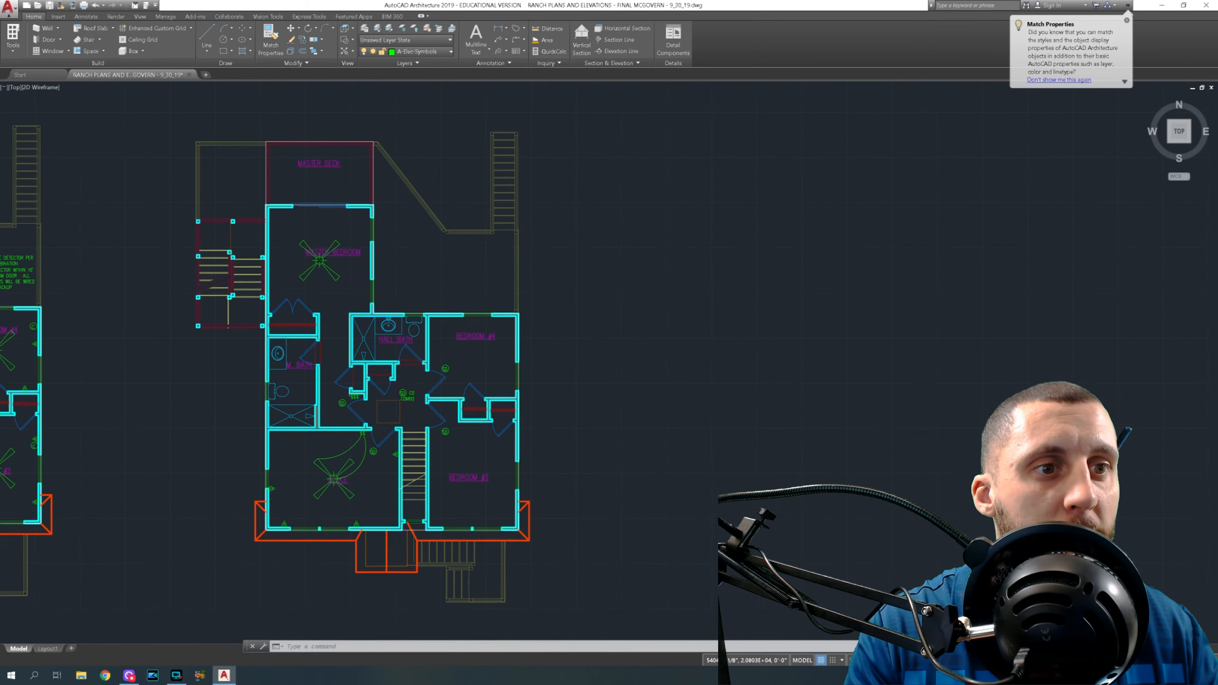
Copy the three-way switch and its neighbouring switch from the entry group and paste them inside the master bedroom near the deck door.
scroll(390, 377, "up", 6)
left_click(409, 370)
left_click(393, 385)
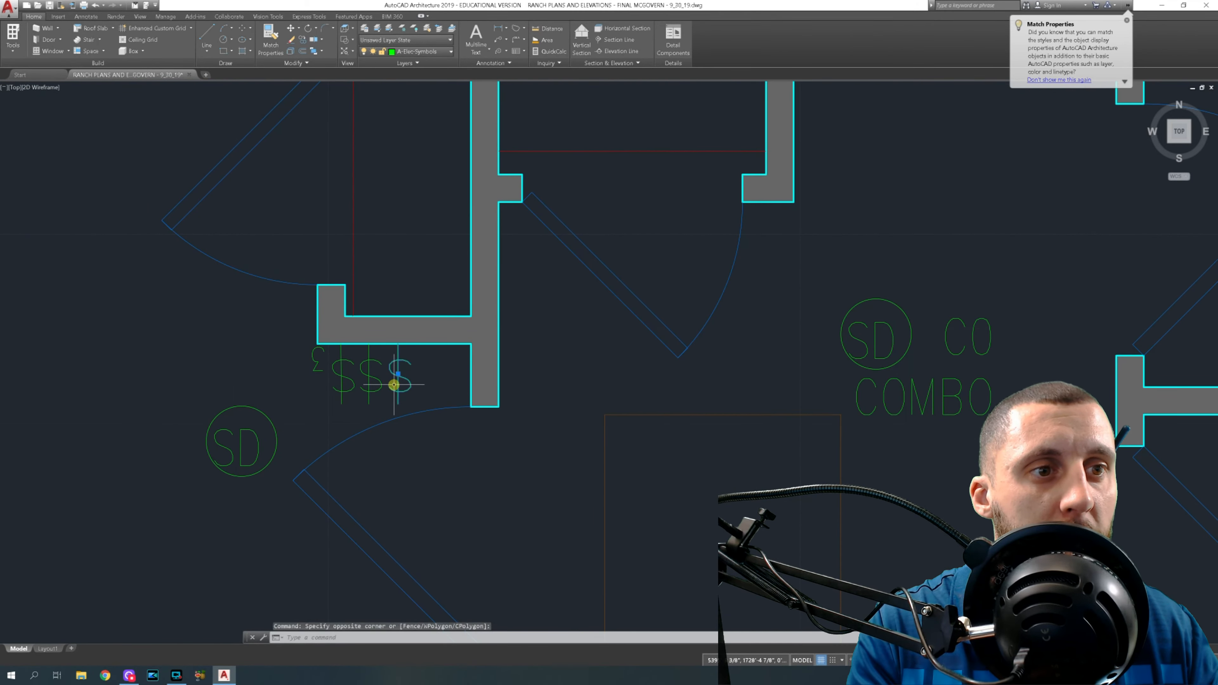
key("Escape")
left_click(371, 376)
left_click(336, 382)
key("ctrl+c")
key("ctrl+v")
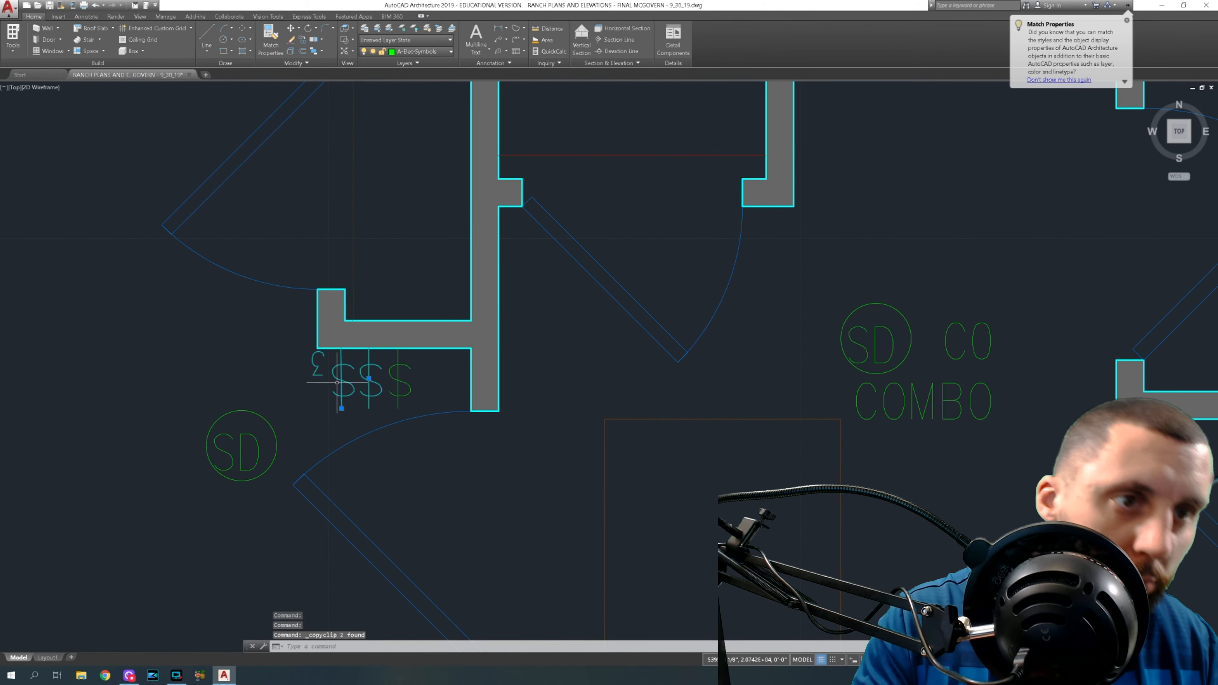
scroll(382, 331, "down", 5)
scroll(381, 331, "up", 7)
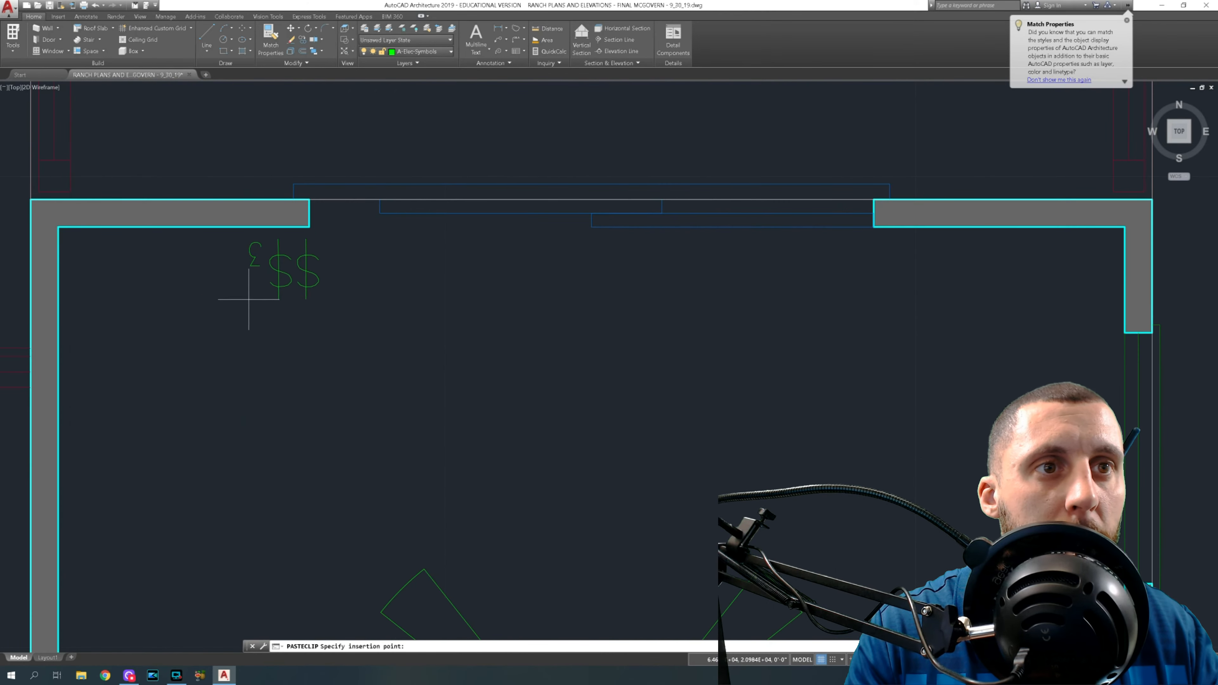
left_click(257, 295)
Move the pasted switches so the single switch's line end snaps to the wall corner at the sliding deck door.
left_click(258, 298)
left_click(287, 273)
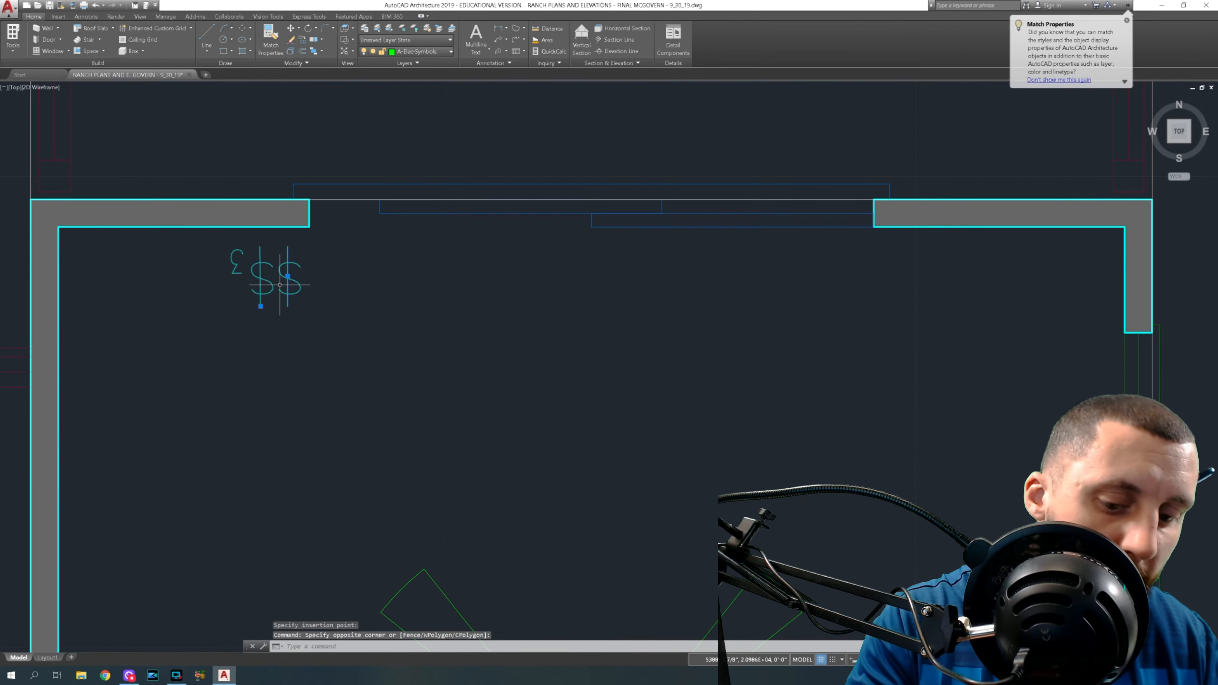
type("m")
key("Return")
left_click(288, 245)
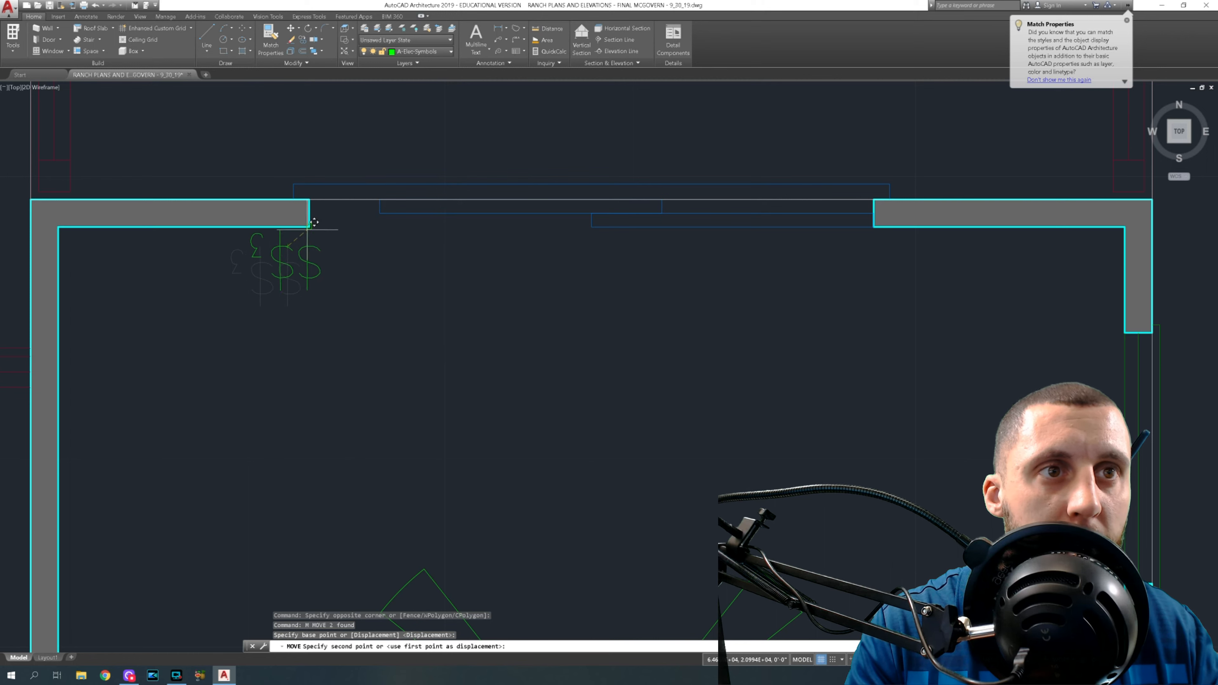
left_click(308, 228)
Shift the two switches slightly west along the wall, away from the sliding door opening.
left_click(334, 251)
left_click(262, 270)
type("m")
key("Return")
left_click(493, 330)
left_click(460, 326)
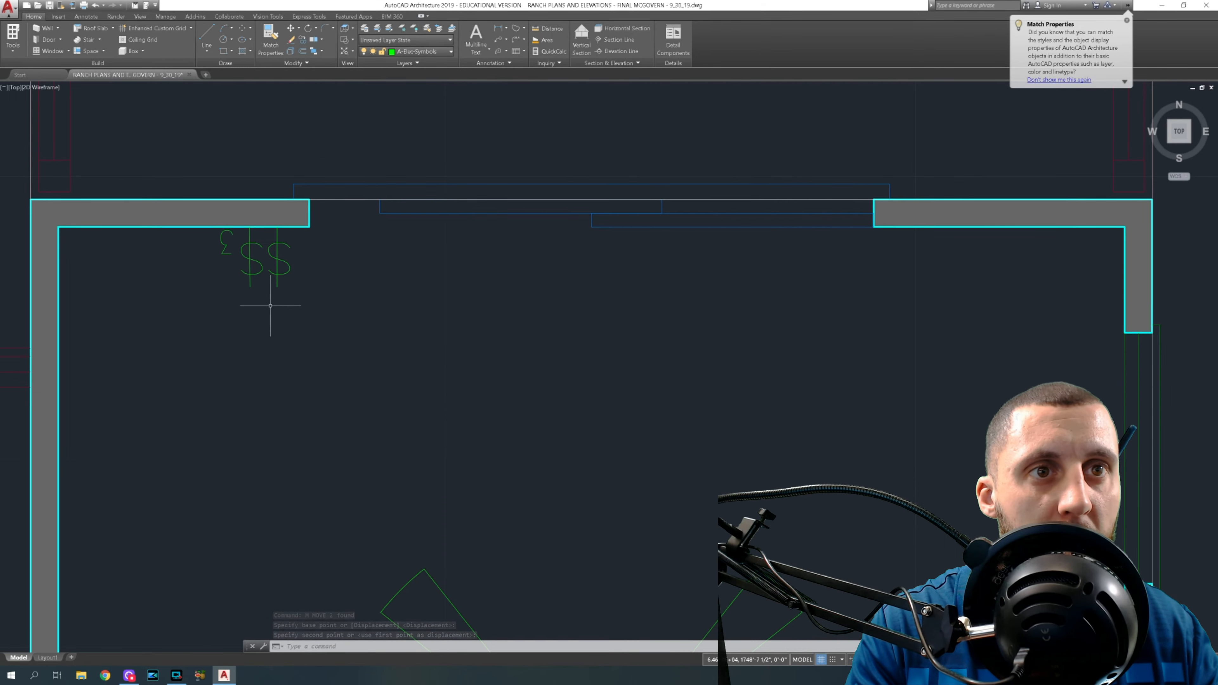
Copy the labelled WP spot light from the exterior wall near Bedroom #4 in the completed plan.
middle_click_drag(270, 306, 326, 283)
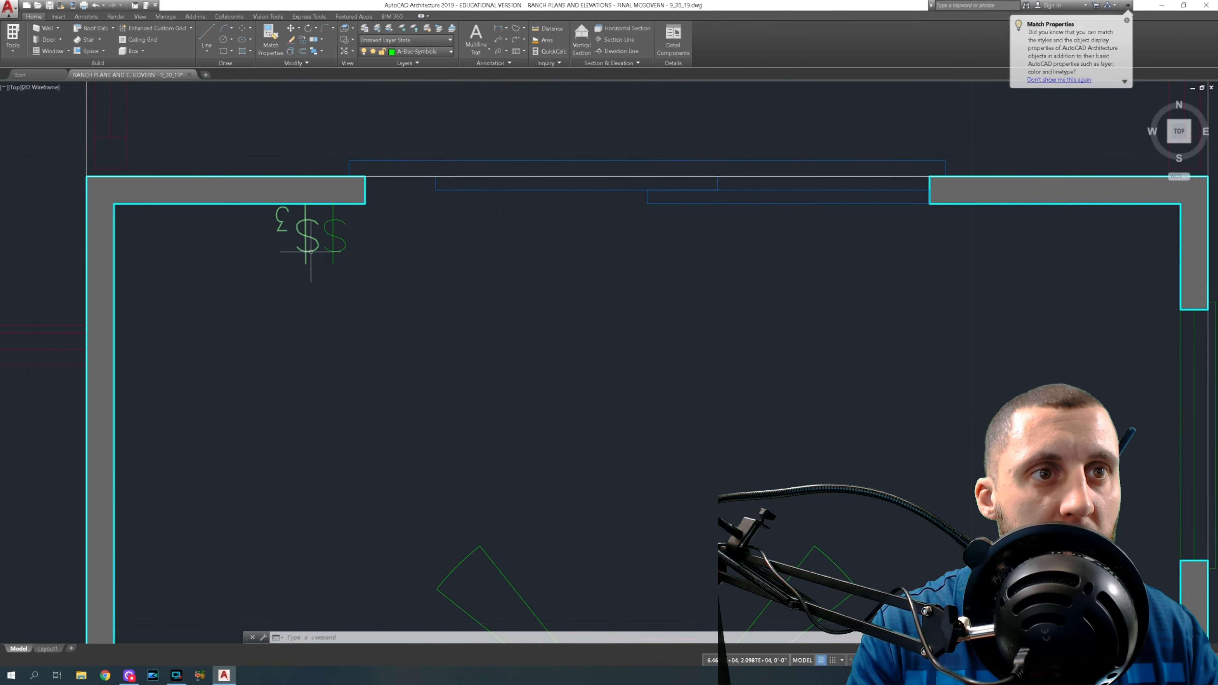
scroll(310, 251, "down", 6)
middle_click_drag(414, 475, 391, 344)
middle_click_drag(422, 530, 411, 438)
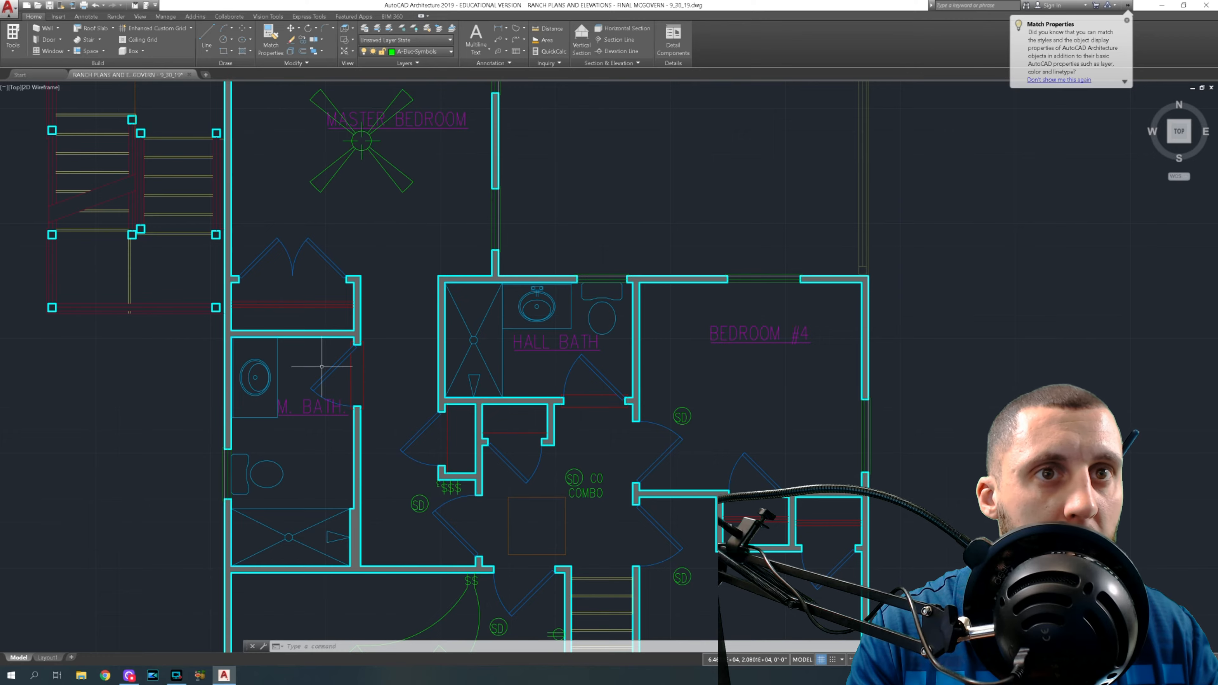
scroll(322, 367, "down", 6)
scroll(335, 407, "up", 3)
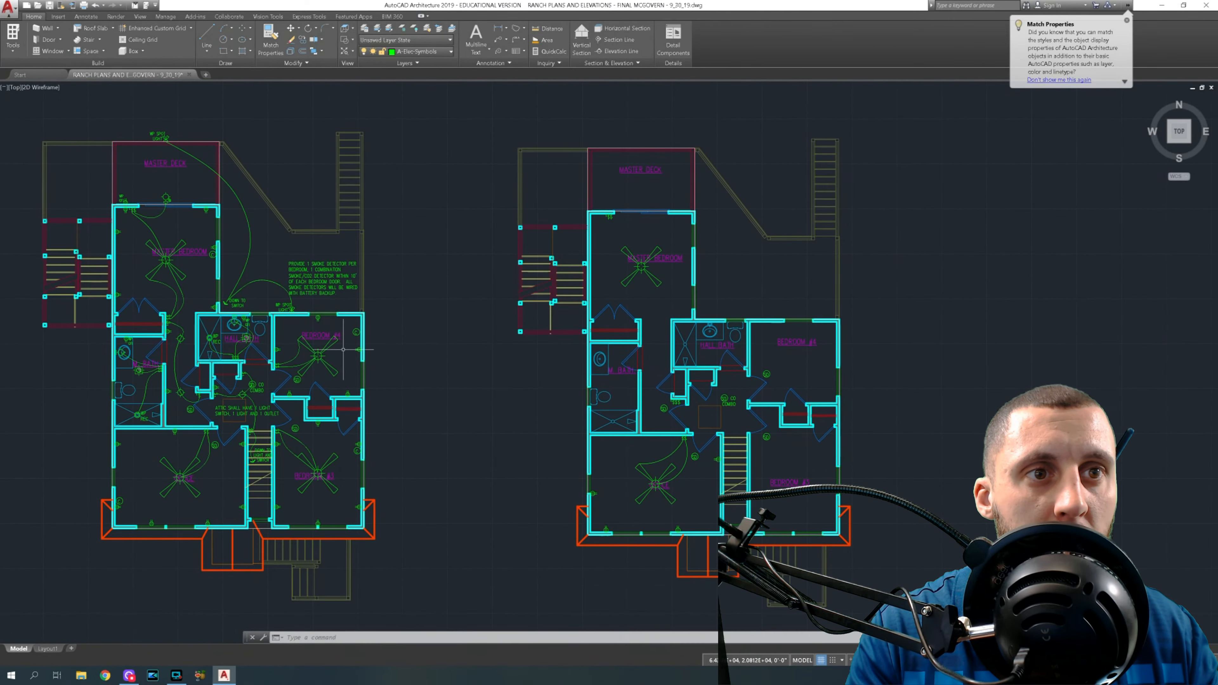
scroll(269, 309, "up", 6)
left_click(225, 257)
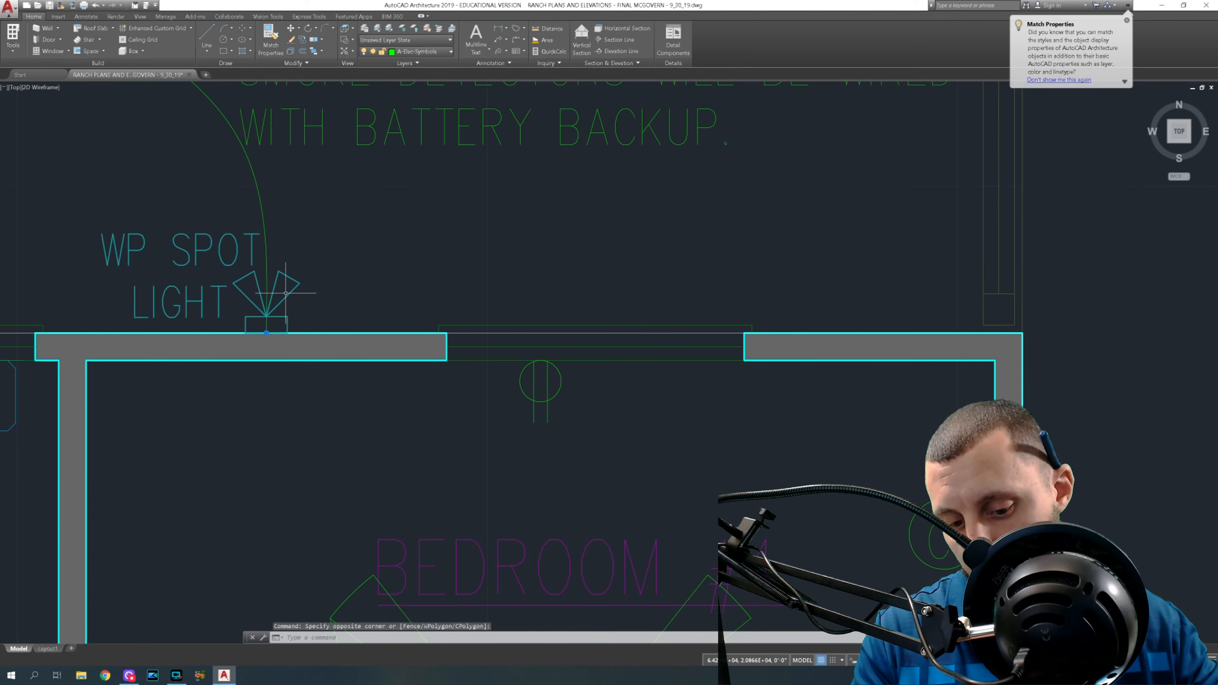
key("ctrl+c")
key("ctrl+v")
Paste the WP spot light on the new plan's master deck, just outside the sliding door.
scroll(286, 293, "down", 7)
middle_click_drag(379, 279, 222, 330)
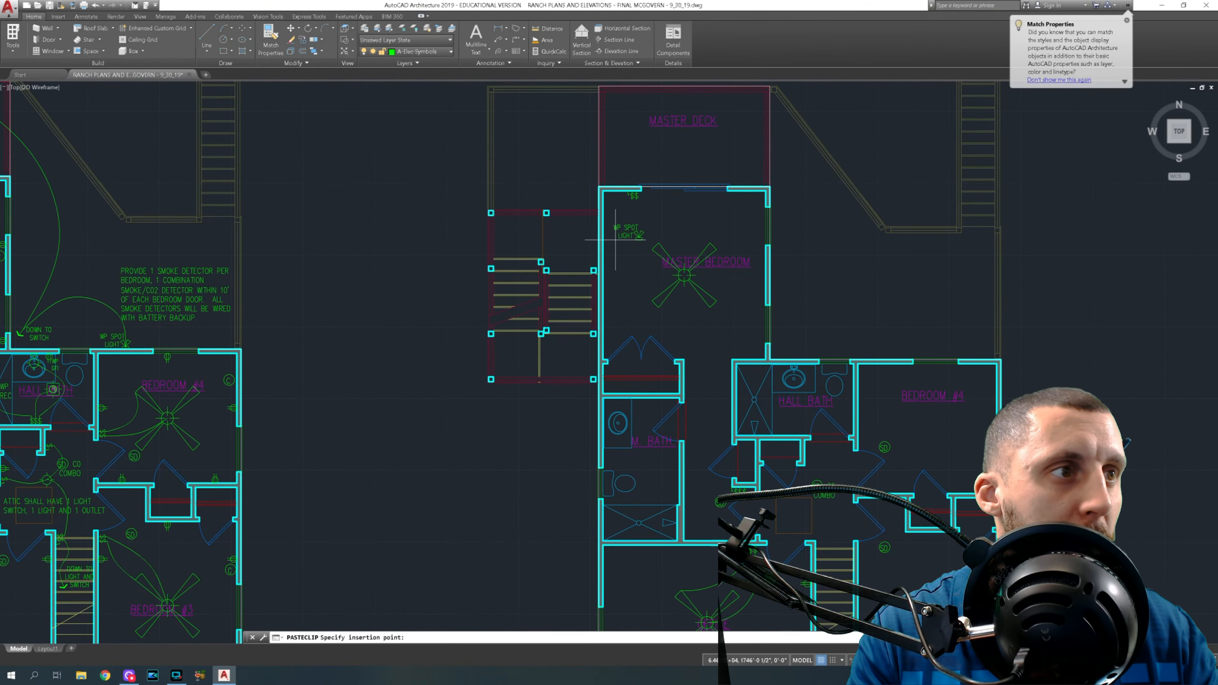
middle_click_drag(660, 222, 506, 287)
scroll(528, 241, "up", 6)
left_click(487, 239)
Move the WP spot light so its base snaps to the middle of the sliding door's deck side.
left_click(605, 227)
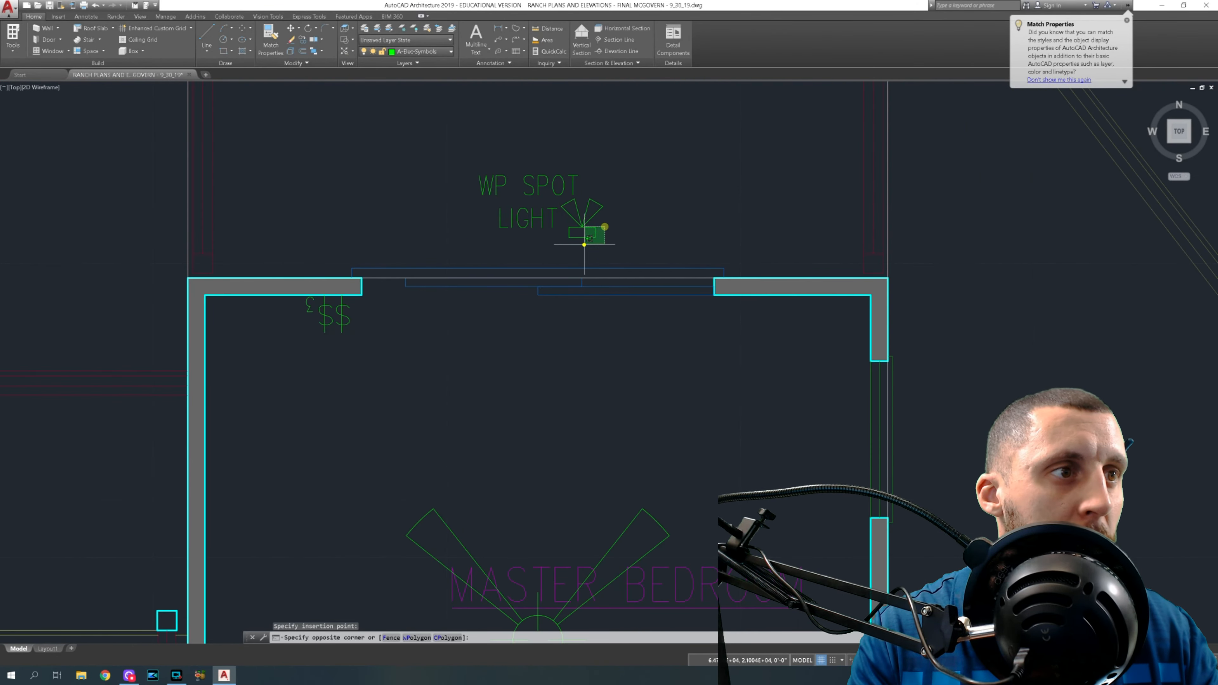
left_click(584, 245)
type("m")
key("Return")
left_click(582, 243)
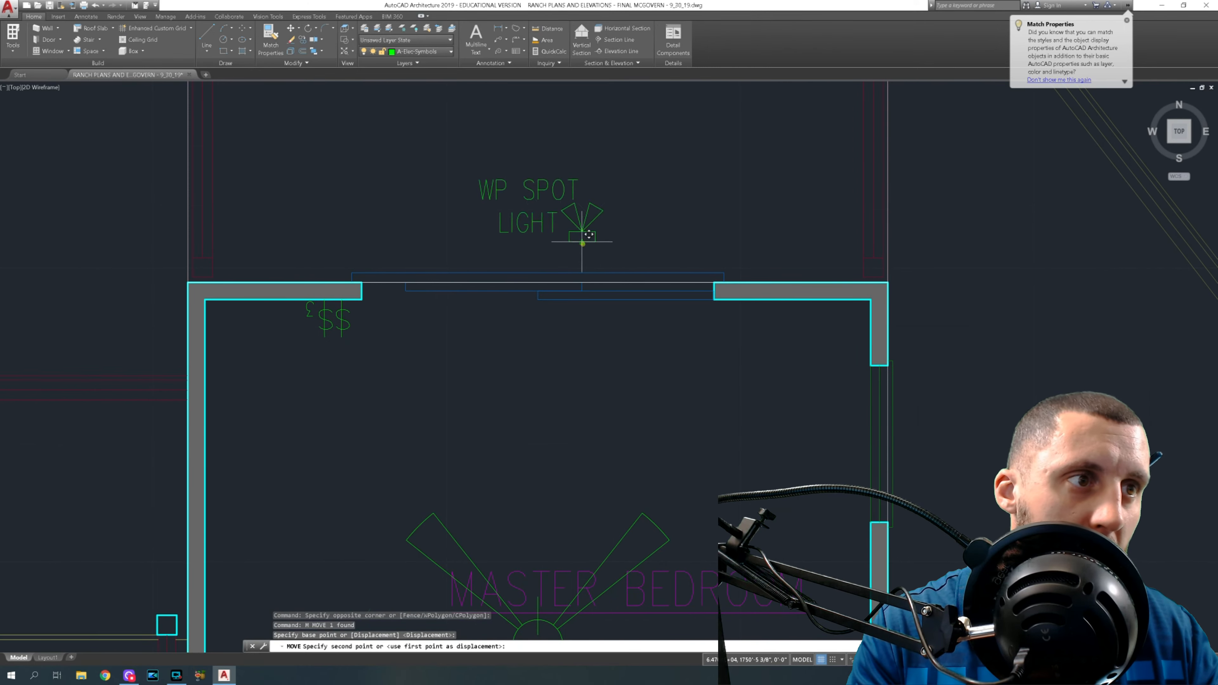
left_click(538, 271)
Copy the weatherproof GFI outlet and its label beside the master deck door in the completed plan.
scroll(544, 327, "down", 2)
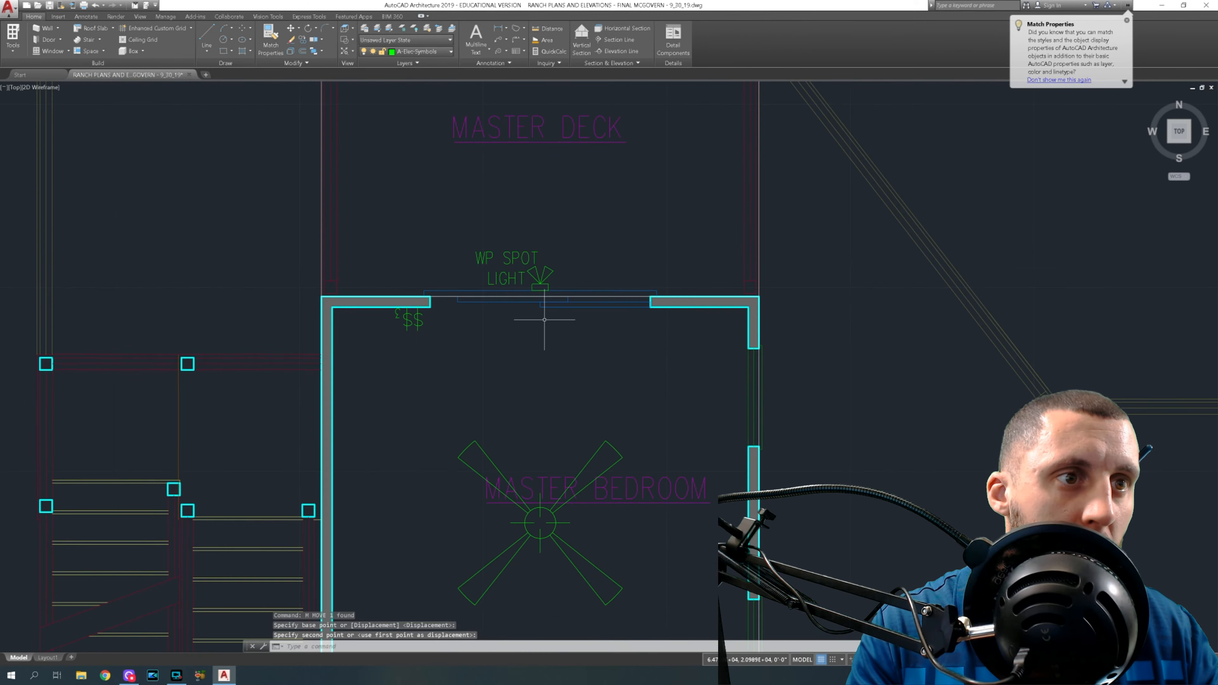
scroll(545, 320, "down", 4)
middle_click_drag(544, 319, 464, 120)
middle_click_drag(545, 460, 526, 321)
scroll(496, 384, "down", 5)
middle_click_drag(495, 385, 563, 412)
scroll(326, 313, "up", 10)
left_click(208, 277)
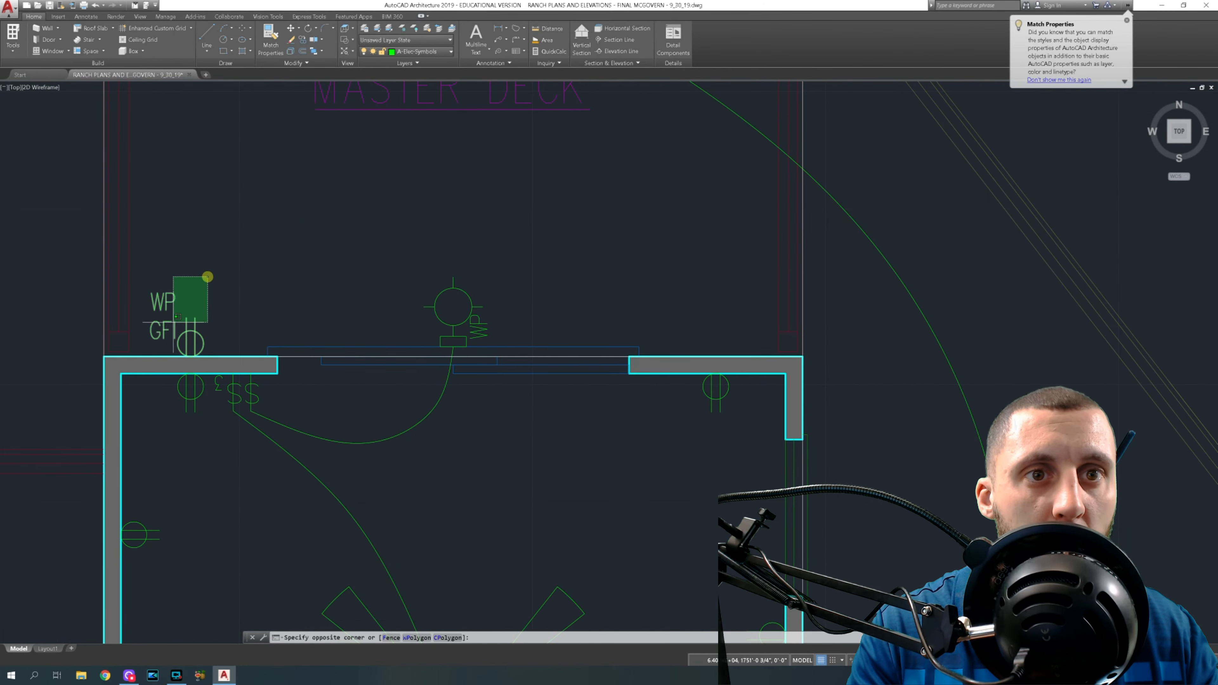
left_click(165, 335)
key("ctrl+c")
key("ctrl+v")
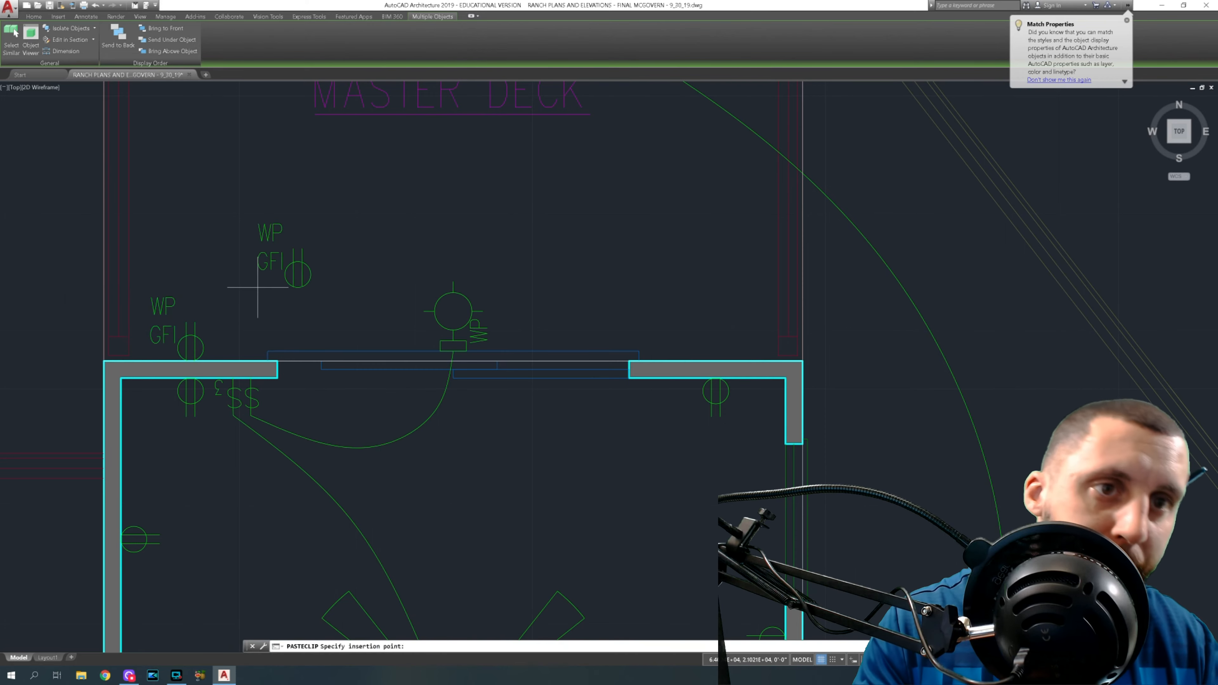
Paste the weatherproof GFI outlet and label on the new plan's master deck, just past the east end of the sliding door.
scroll(258, 288, "down", 10)
middle_click_drag(459, 294, 320, 345)
scroll(439, 345, "up", 6)
scroll(440, 344, "up", 4)
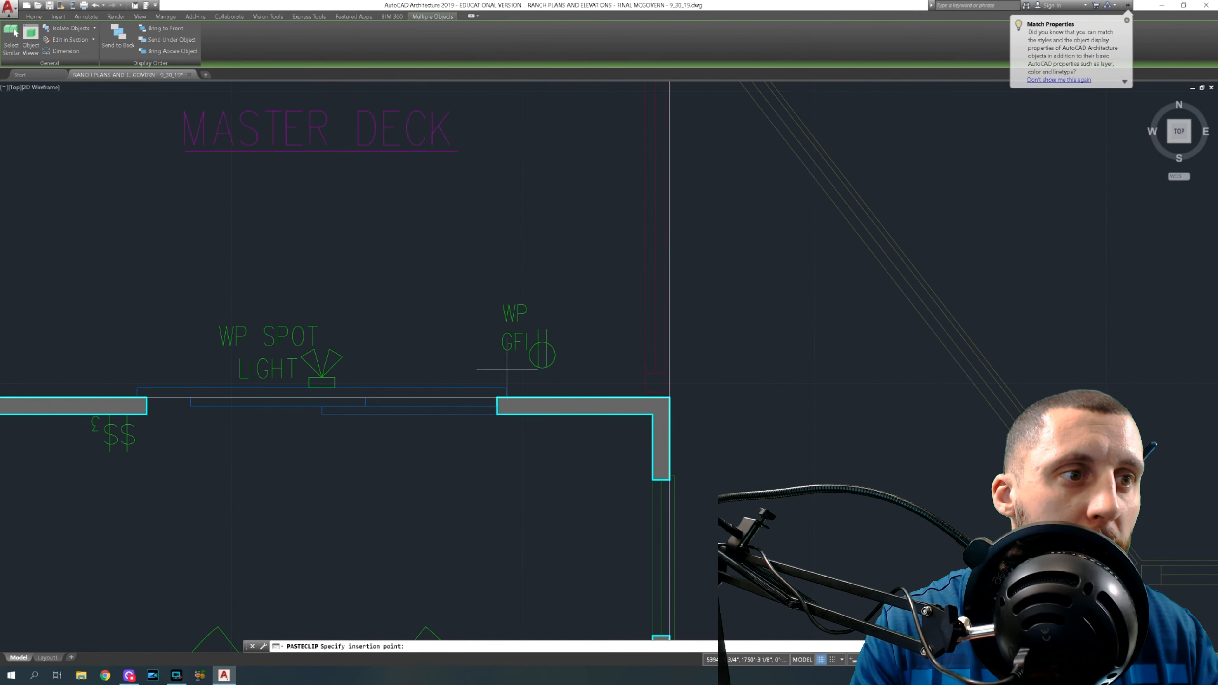
left_click(536, 362)
Move the WP GFI outlet and label straight down to the deck side of the exterior wall.
left_click(600, 329)
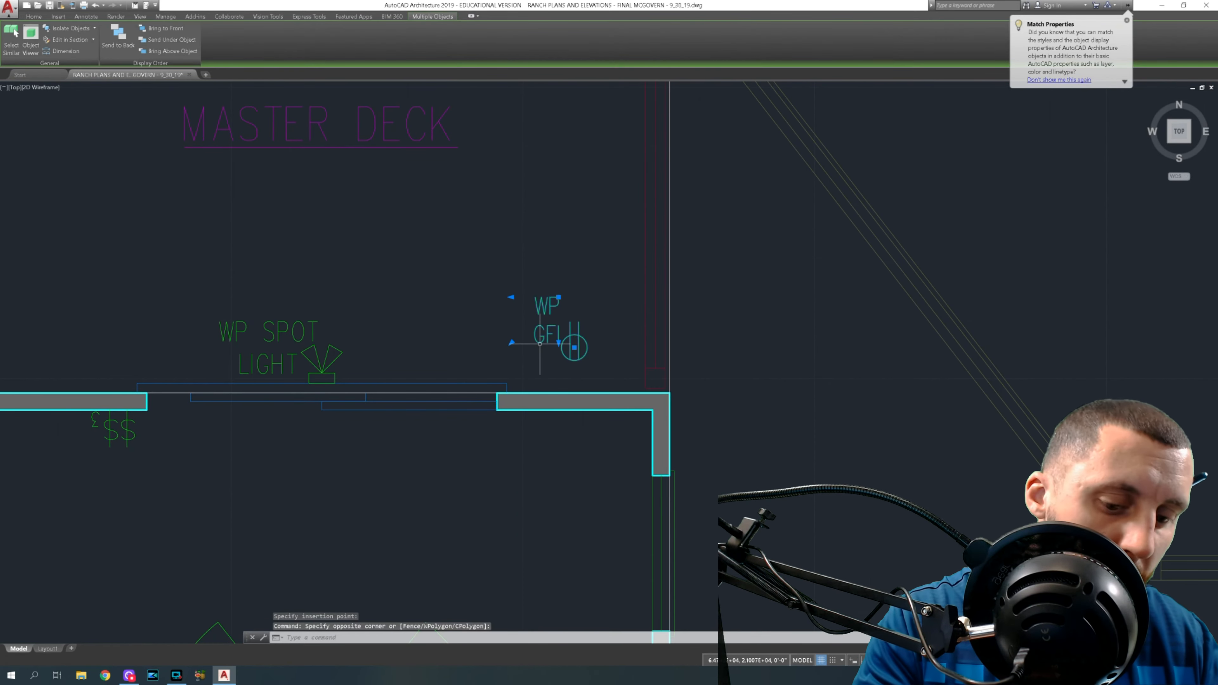
type("m")
key("Return")
scroll(574, 362, "up", 4)
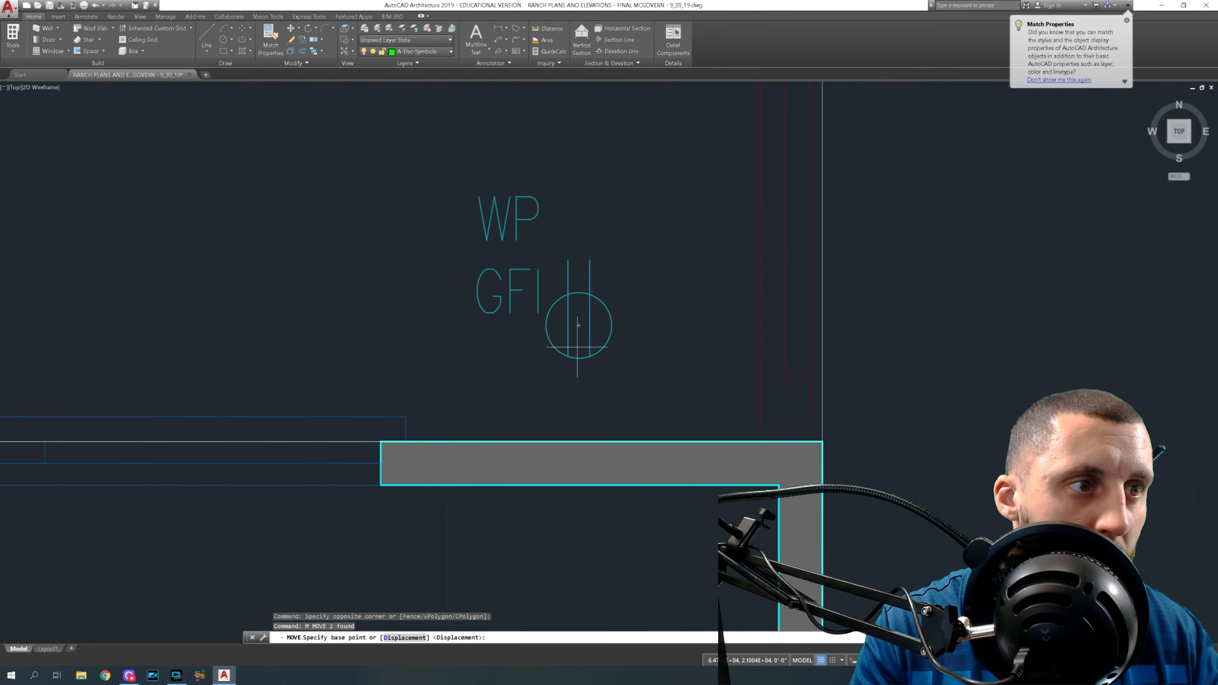
left_click(579, 357)
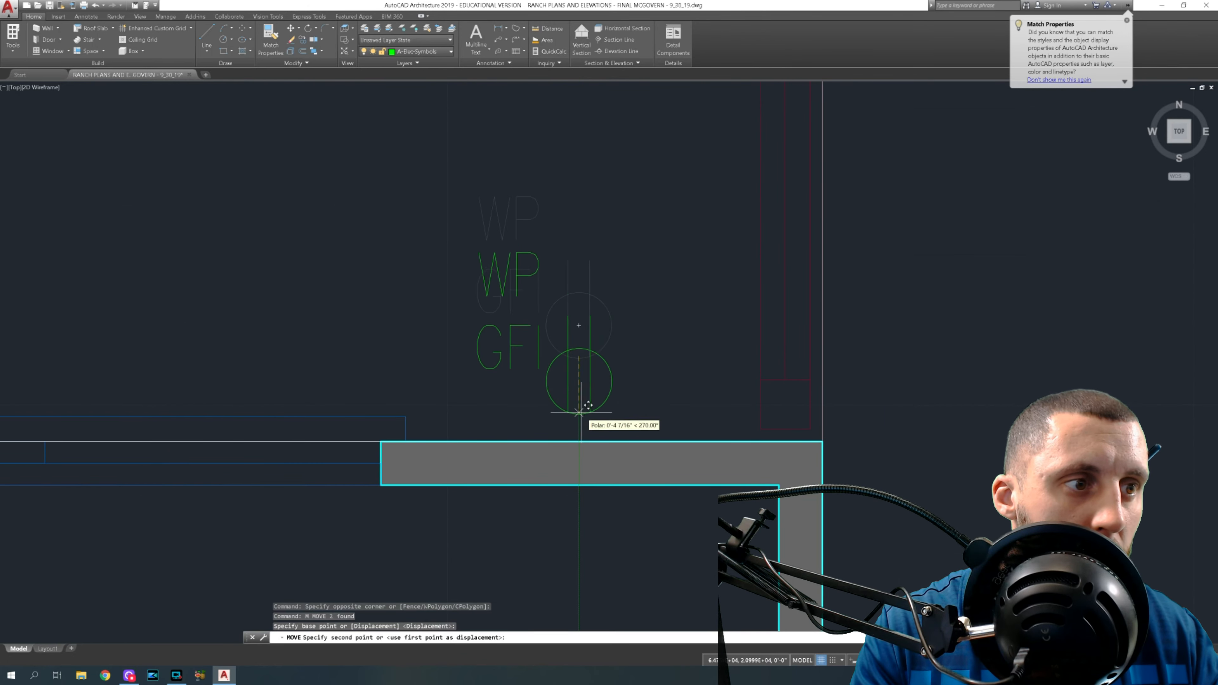
left_click(585, 435)
Fine-tune the WP GFI outlet's position so the bottom of its circle sits exactly on the wall's outer face.
left_click(620, 383)
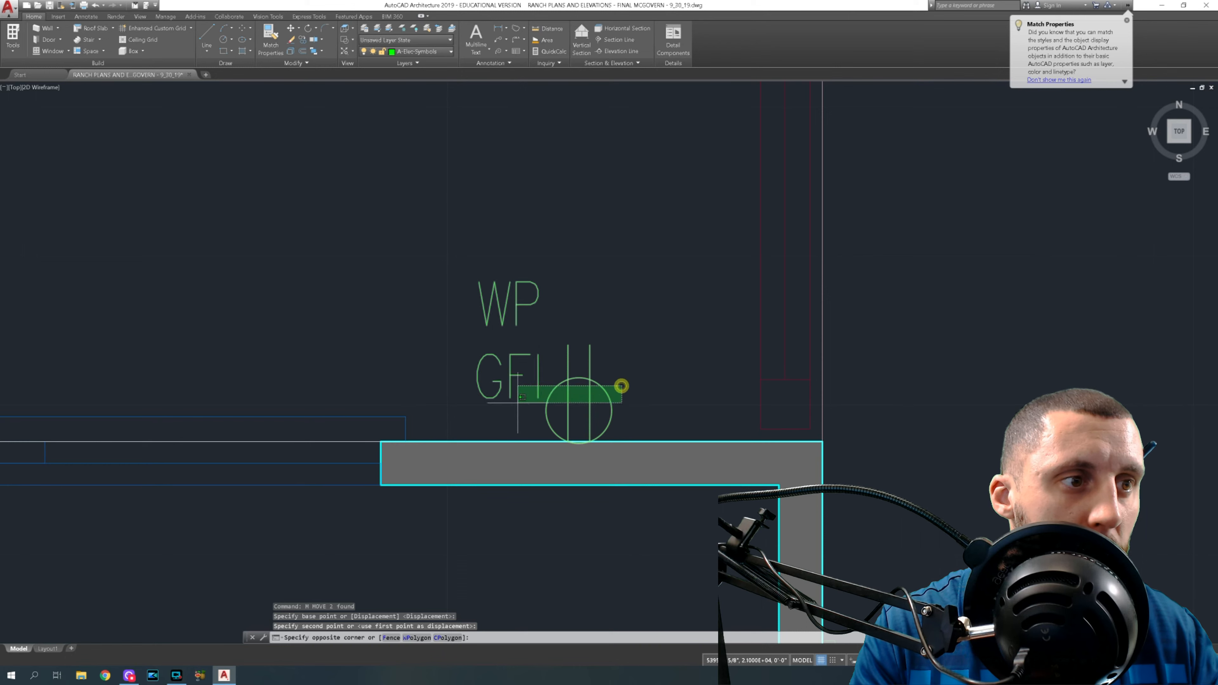
left_click(516, 403)
type("m")
key("Return")
scroll(569, 444, "up", 8)
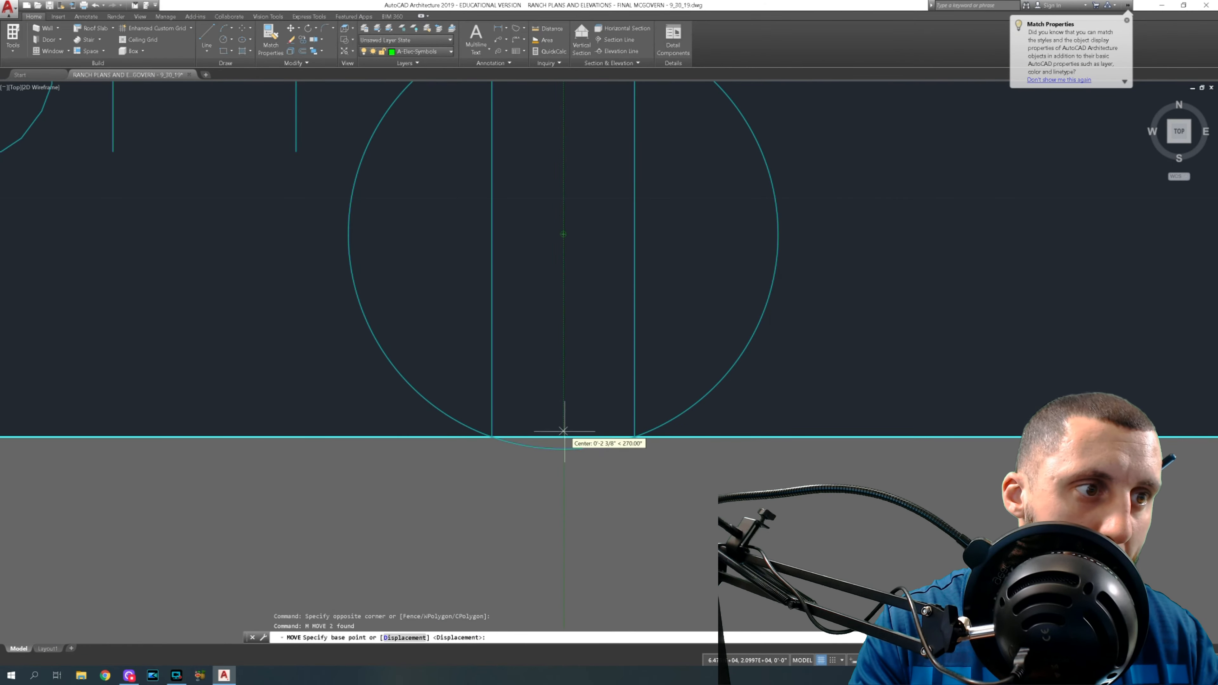
left_click(562, 448)
left_click(563, 437)
scroll(563, 438, "down", 6)
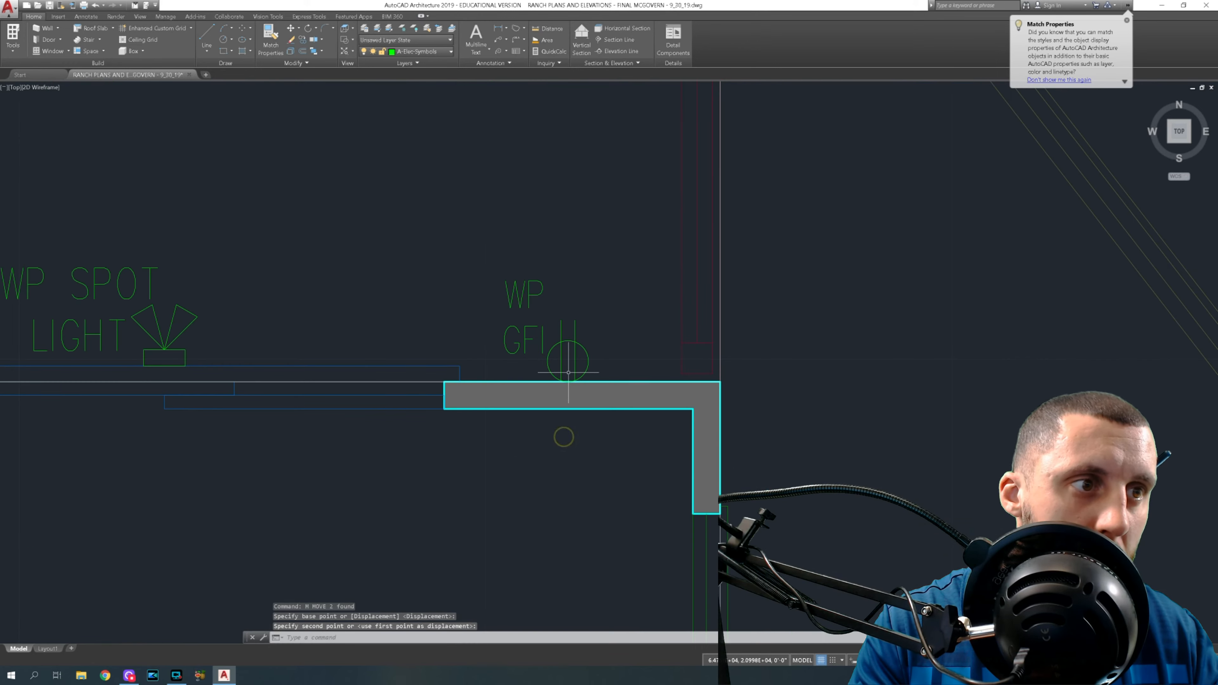
middle_click_drag(554, 382, 621, 359)
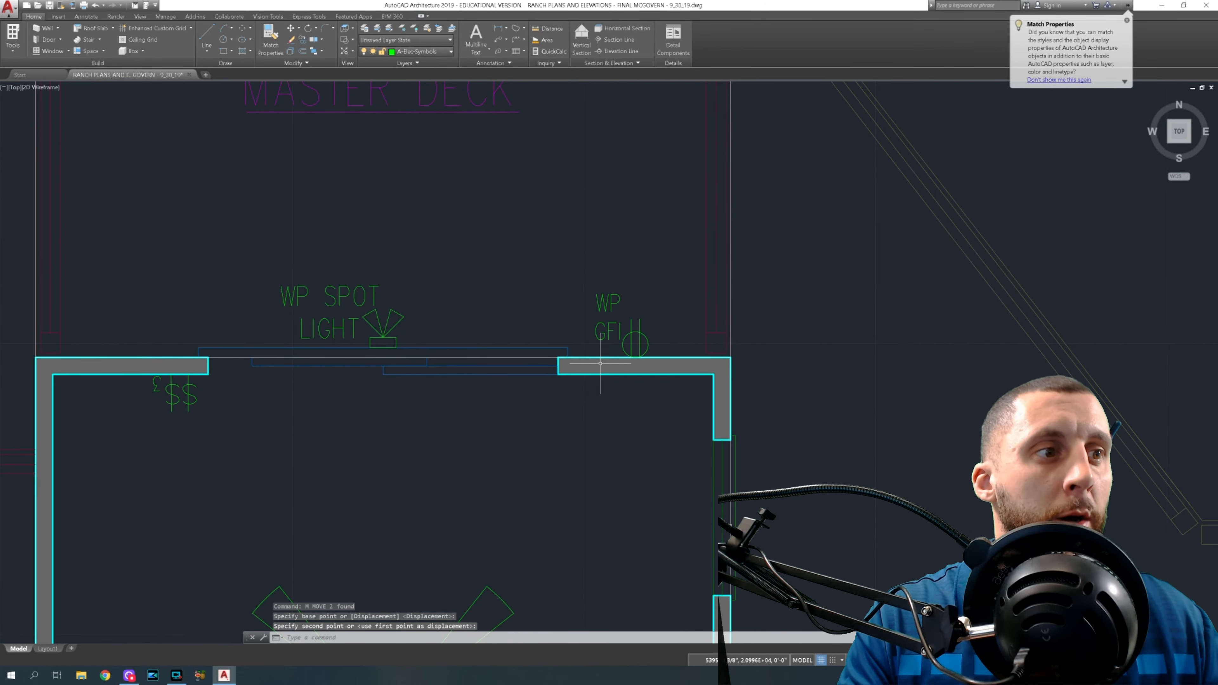
Switch to Chrome, search Google for "GFI" to view ground-fault outlets, and close the results page.
left_click(106, 675)
type("GFI")
key("Return")
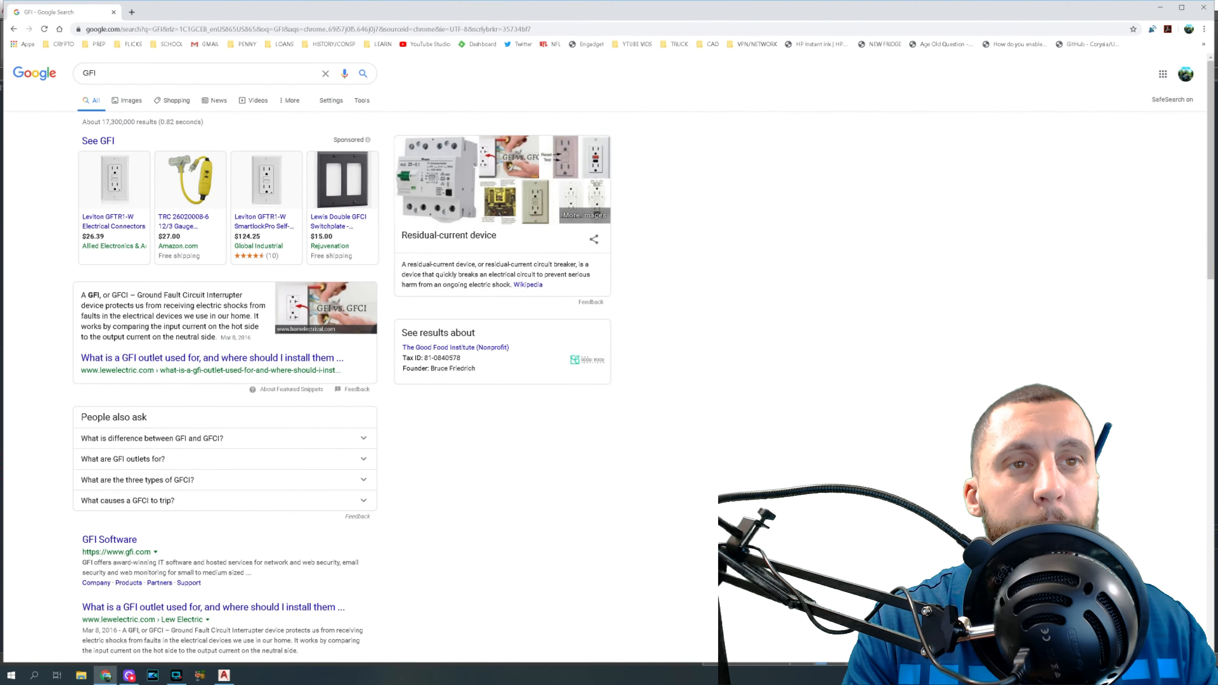
left_click(114, 12)
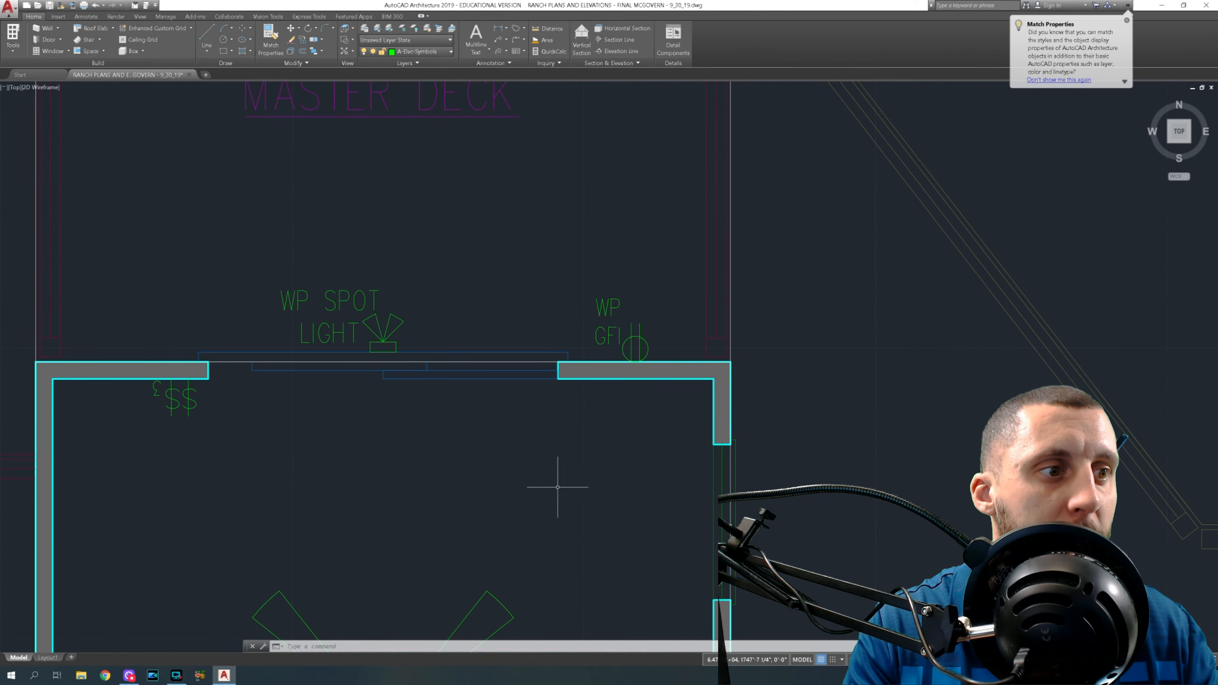
middle_click_drag(551, 540, 615, 422)
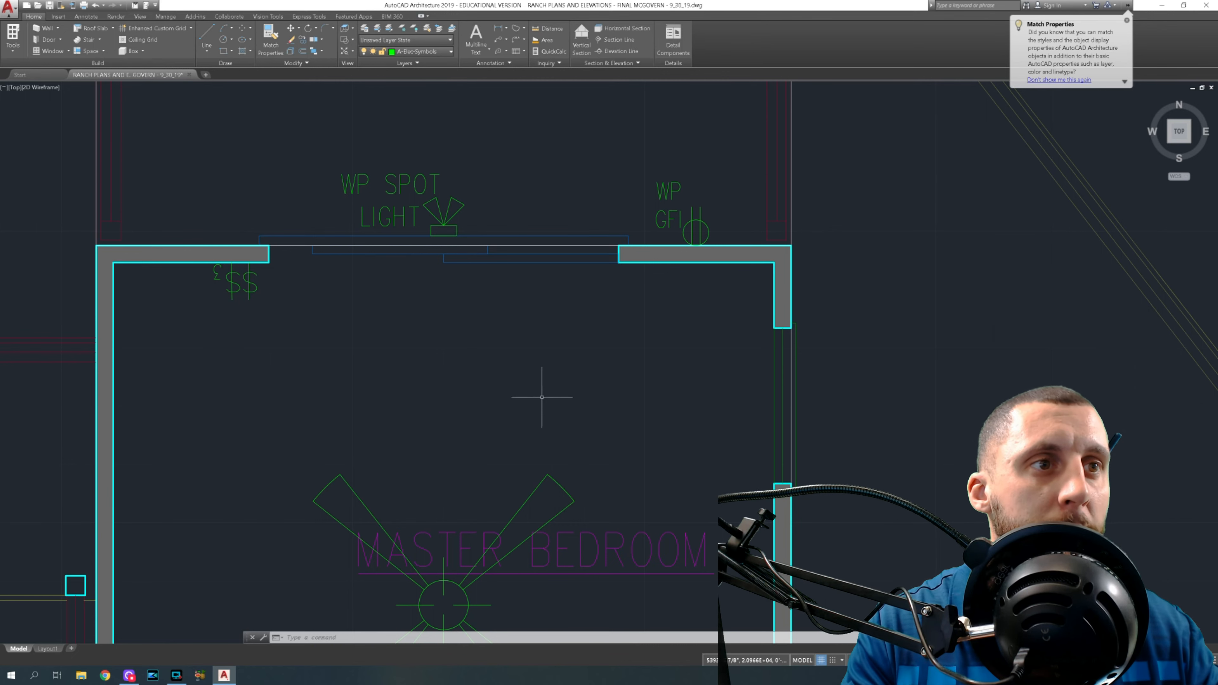
left_click(207, 52)
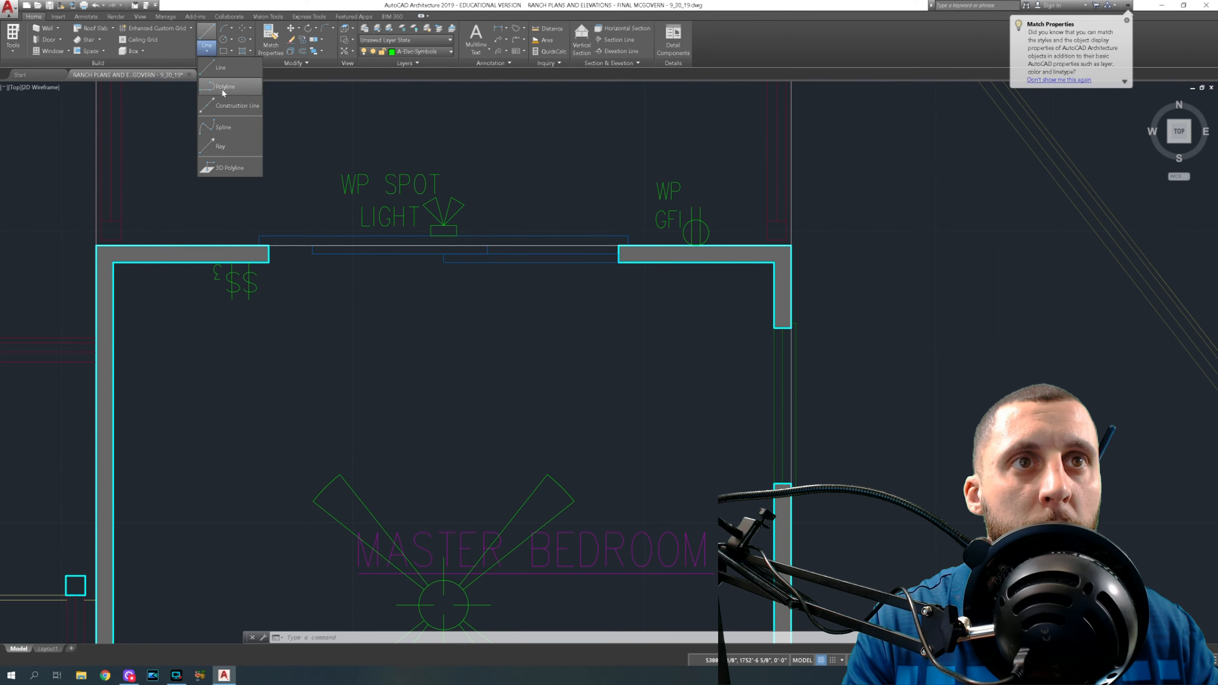
left_click(222, 89)
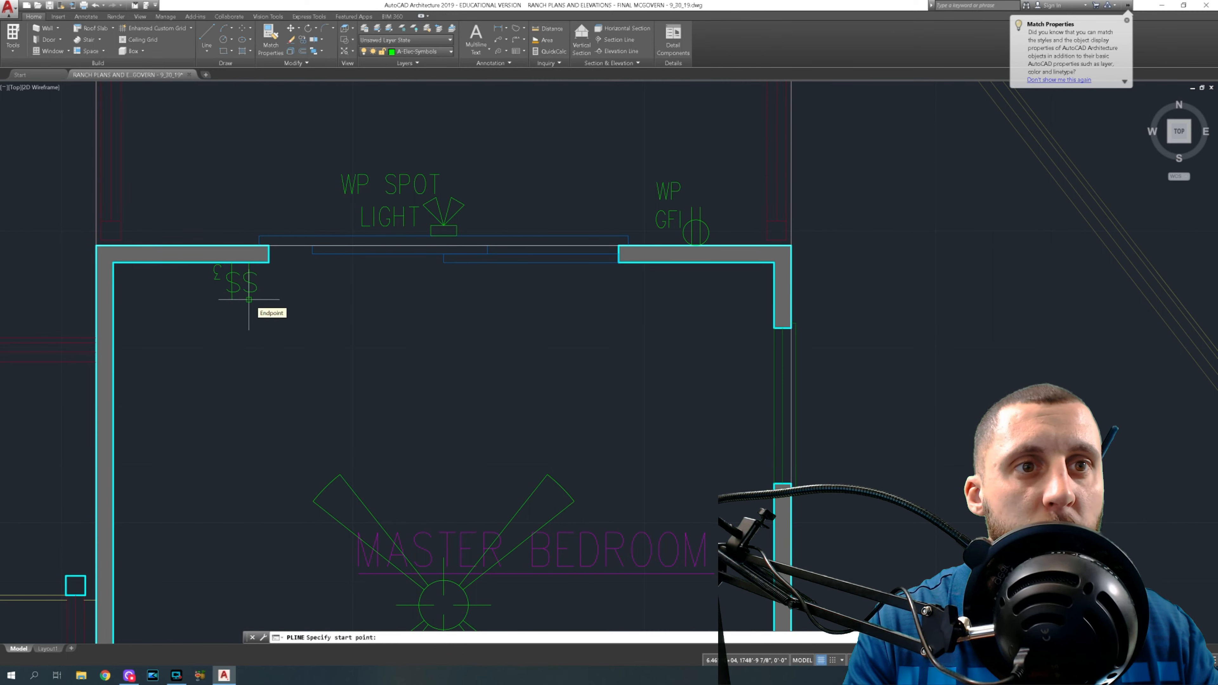
key("Escape")
key("Escape")
Move the single-pole switch by the master deck door to the opposite side of the three-way switch.
left_click(256, 272)
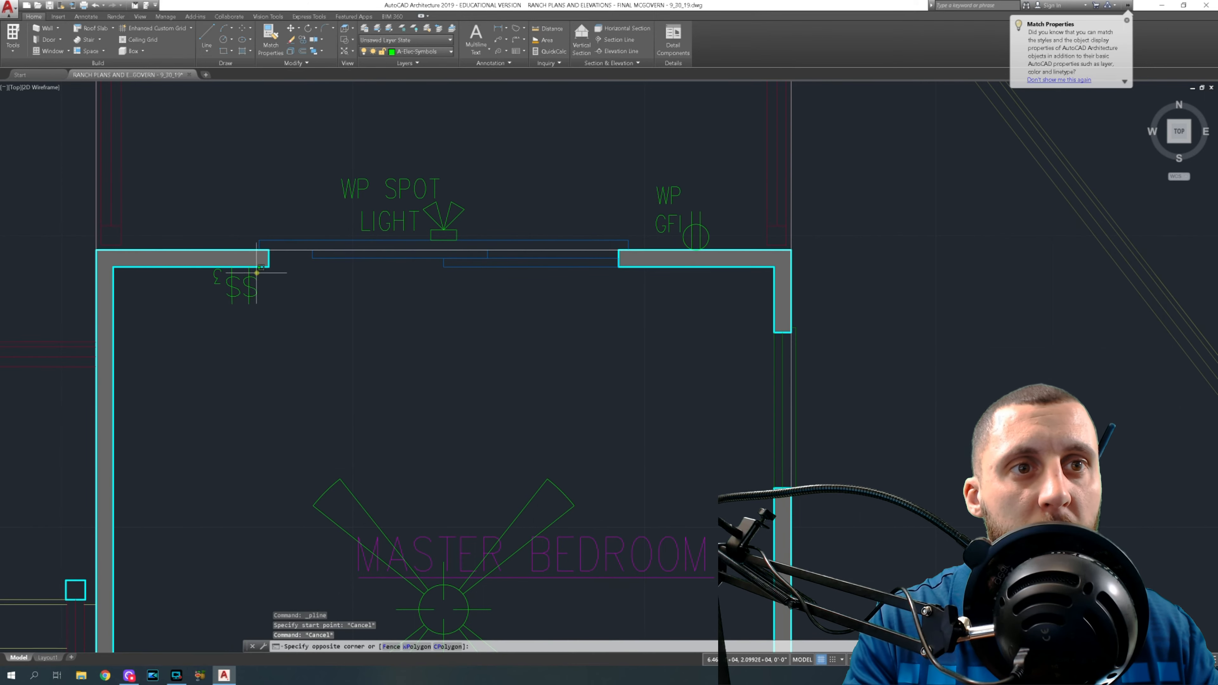
left_click(217, 296)
type("m")
key("Return")
left_click(372, 323)
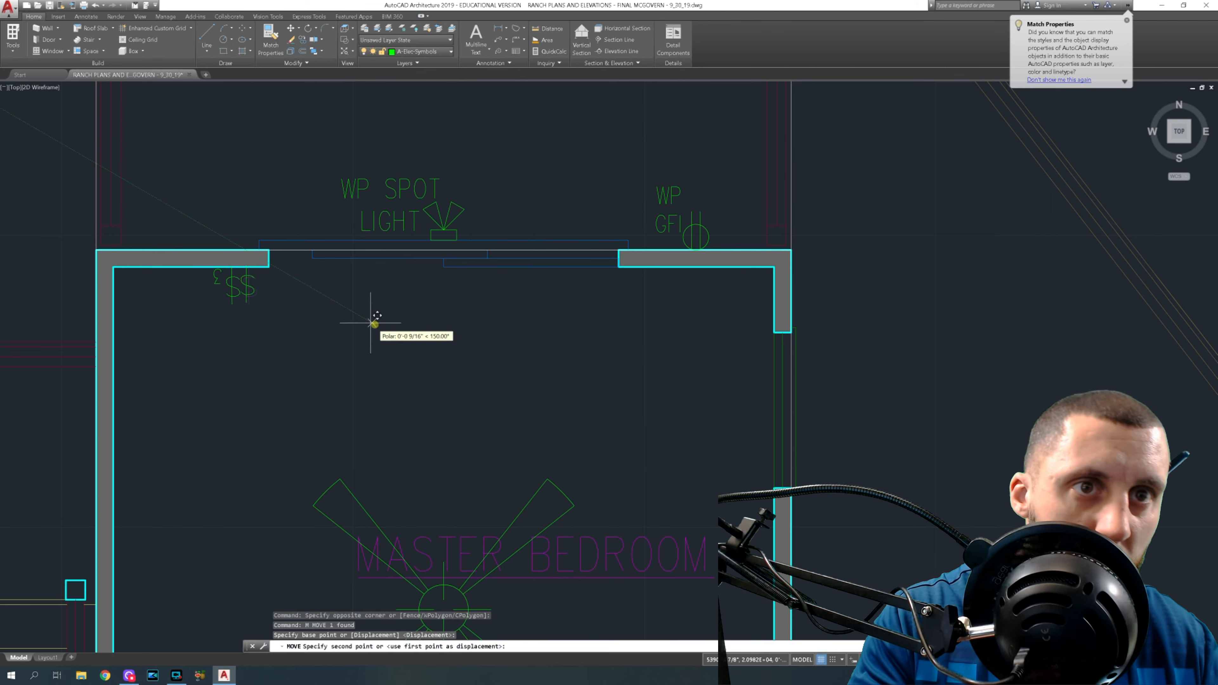
left_click(327, 323)
Shift the single-pole and three-way switches together along the wall, closer to the sliding door opening.
left_click(285, 281)
left_click(189, 306)
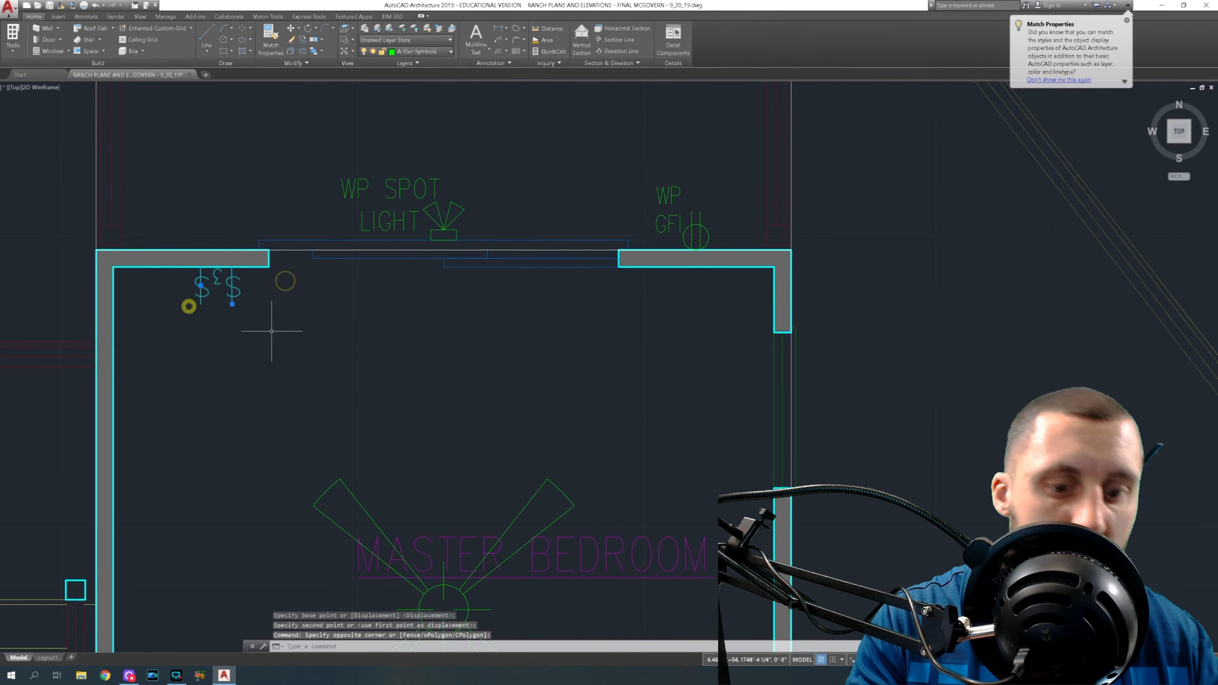
type("m")
key("Return")
left_click(263, 340)
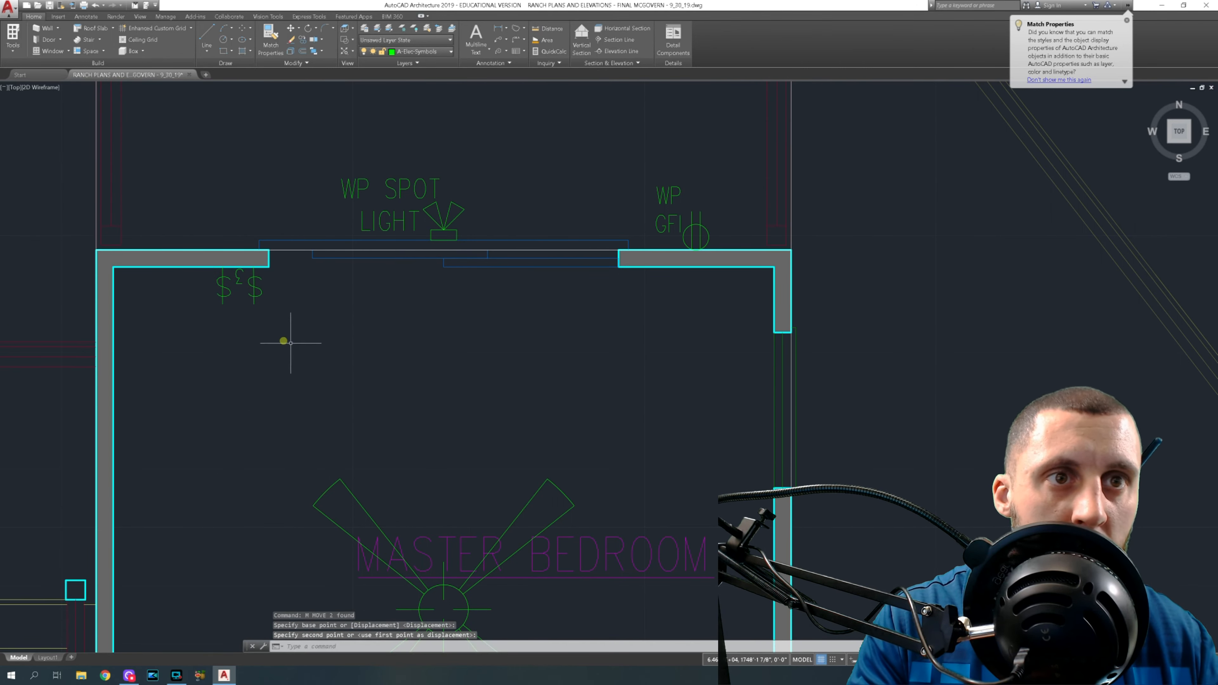
left_click(284, 341)
Draw a straight polyline from the WP spot light's base to the end of the single-pole switch in the master bedroom.
left_click(207, 51)
left_click(220, 90)
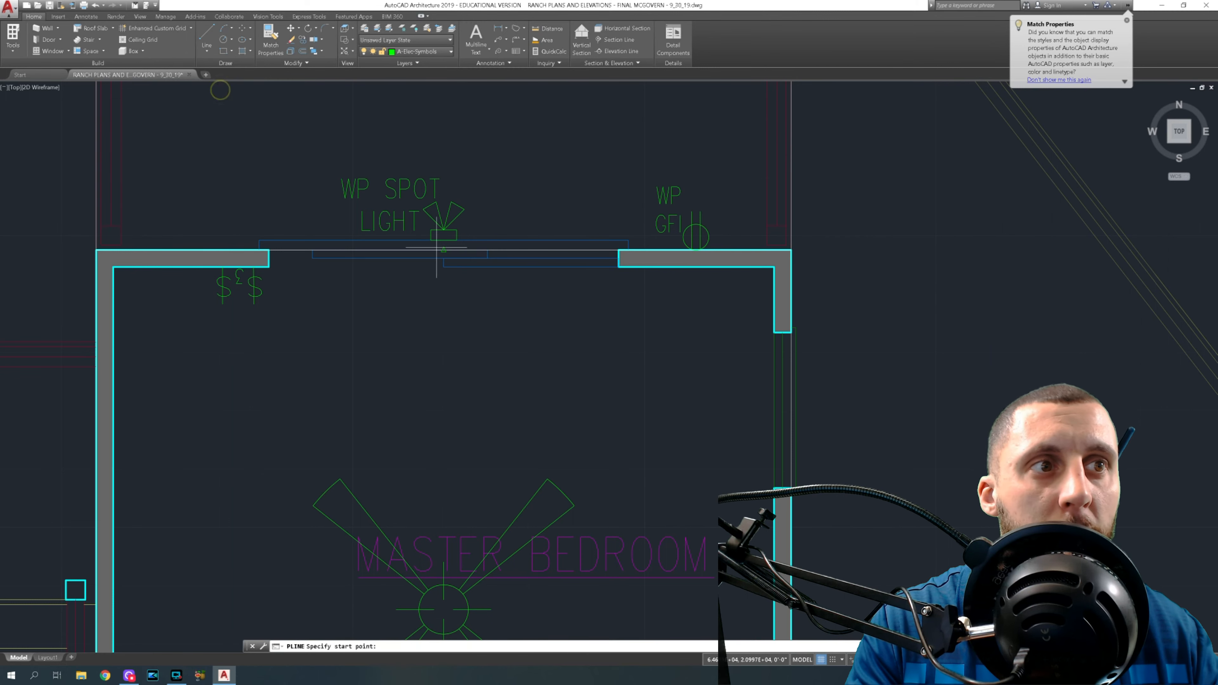
left_click(443, 240)
left_click(222, 303)
key("Escape")
Convert the spot light's wiring line to an arc that bows down into the master bedroom.
left_click(315, 289)
left_click(303, 270)
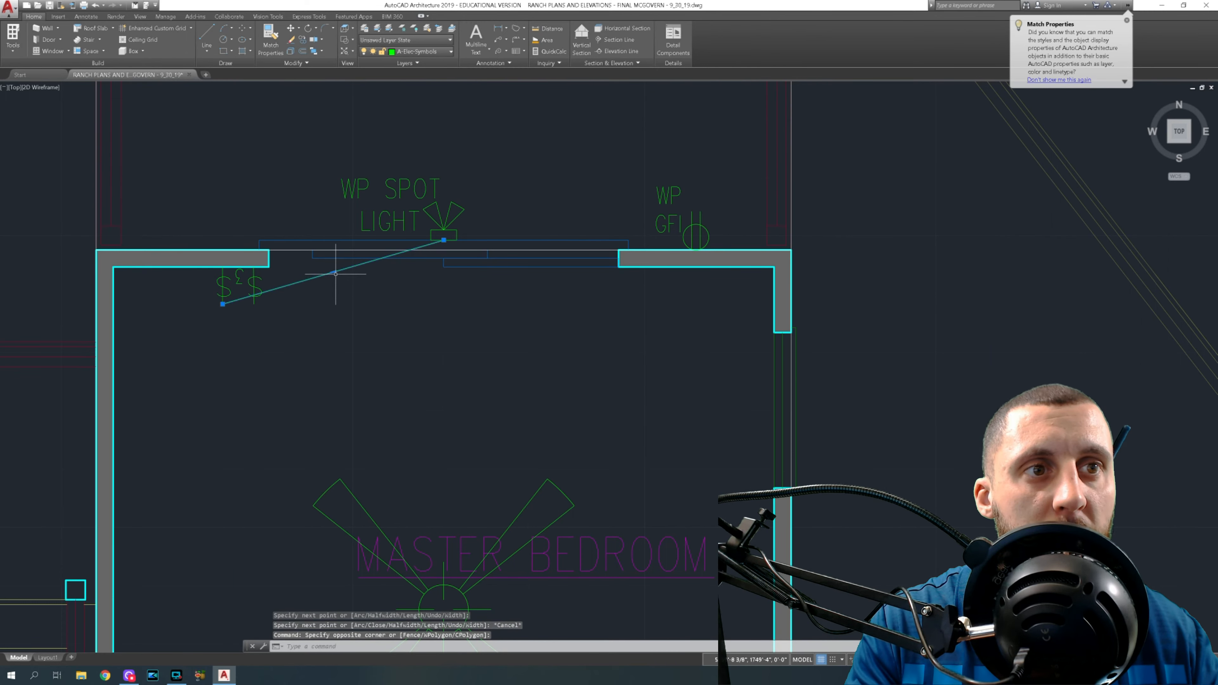
mouse_move(334, 272)
left_click(370, 305)
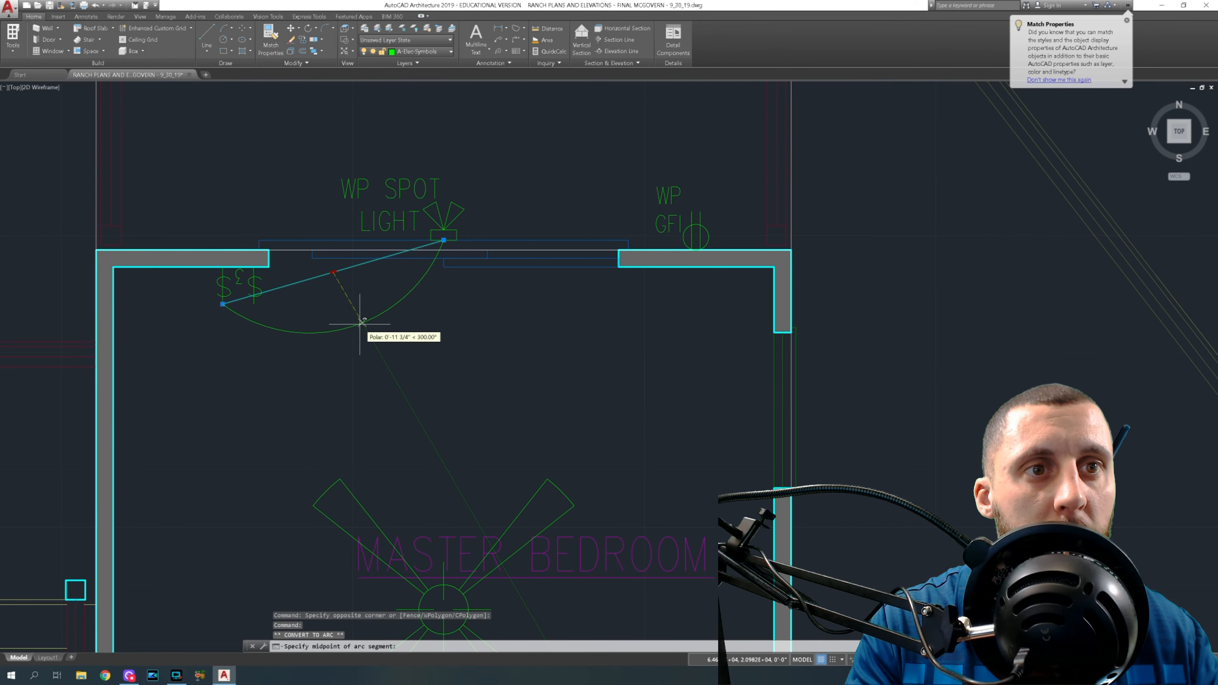
left_click(362, 334)
key("Escape")
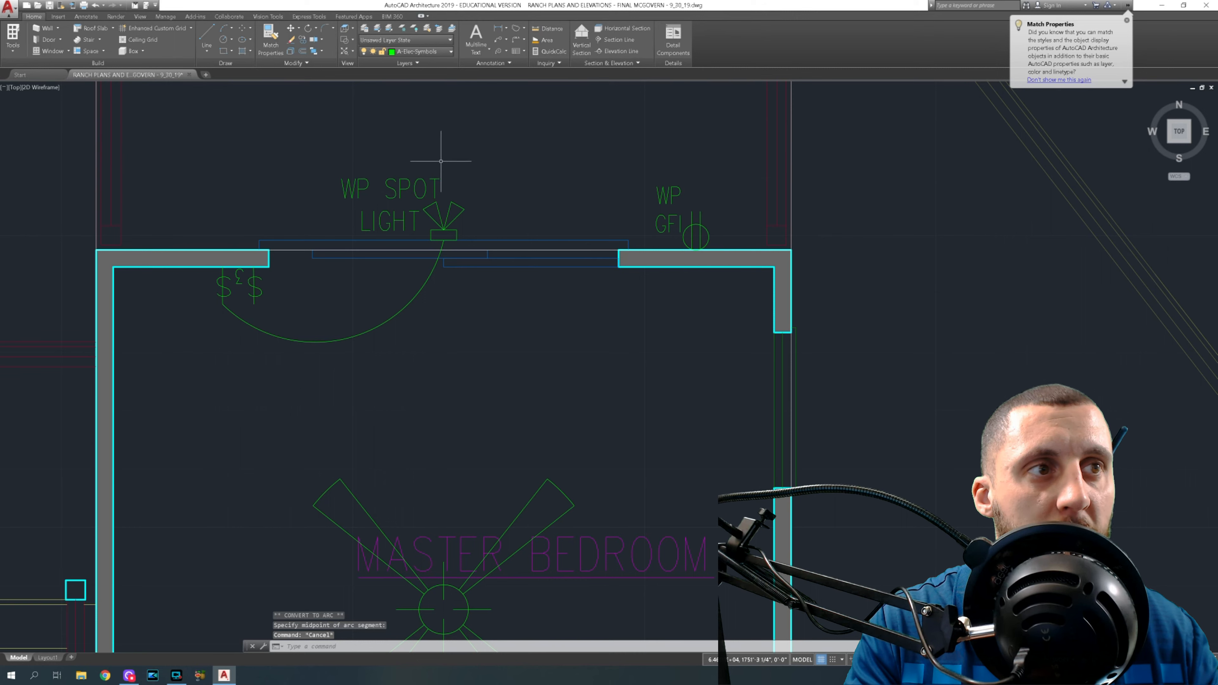
Copy the WP REC recessed light and its label from the master bath shower in the completed plan.
middle_click_drag(424, 337, 427, 248)
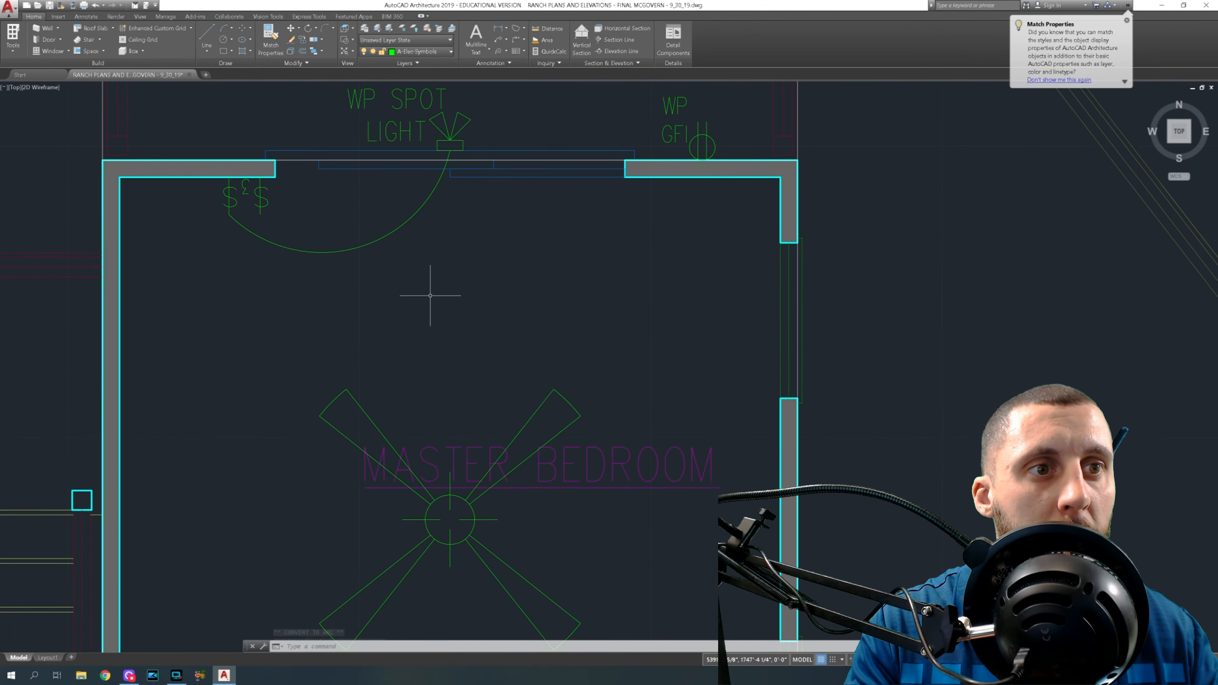
scroll(372, 287, "down", 4)
scroll(371, 287, "down", 8)
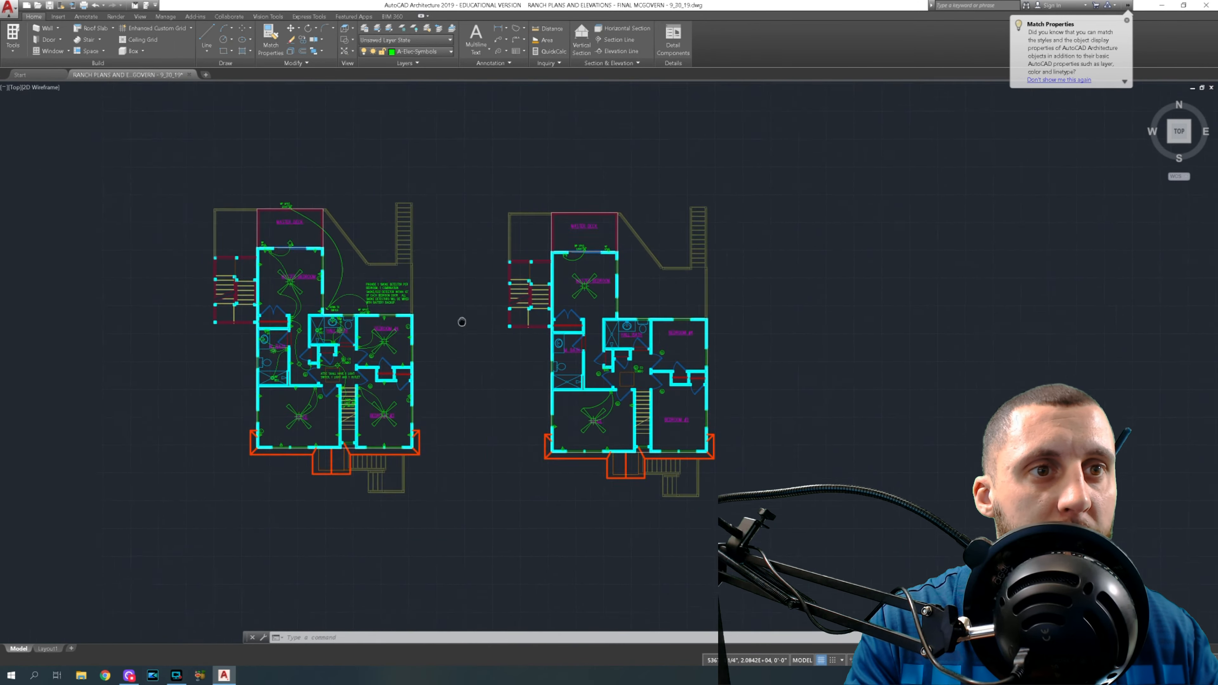
middle_click_drag(305, 352, 372, 338)
scroll(349, 359, "up", 12)
left_click(331, 348)
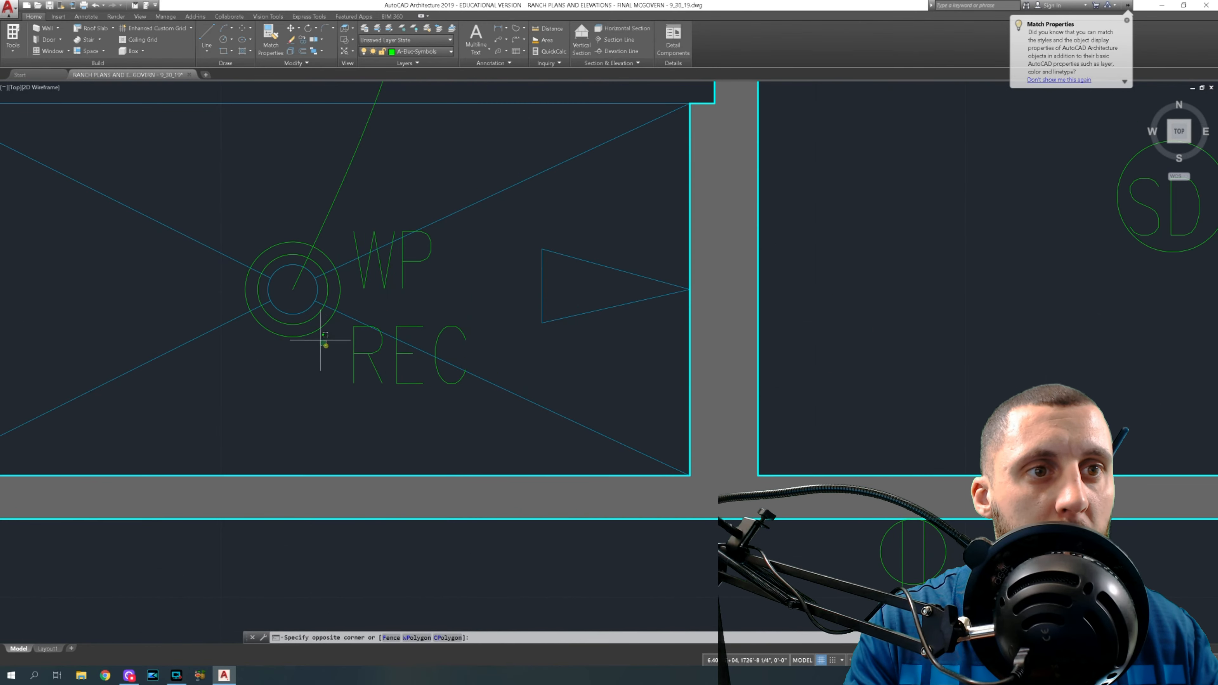
left_click(307, 324)
left_click(434, 251)
left_click(400, 273)
scroll(415, 283, "down", 8)
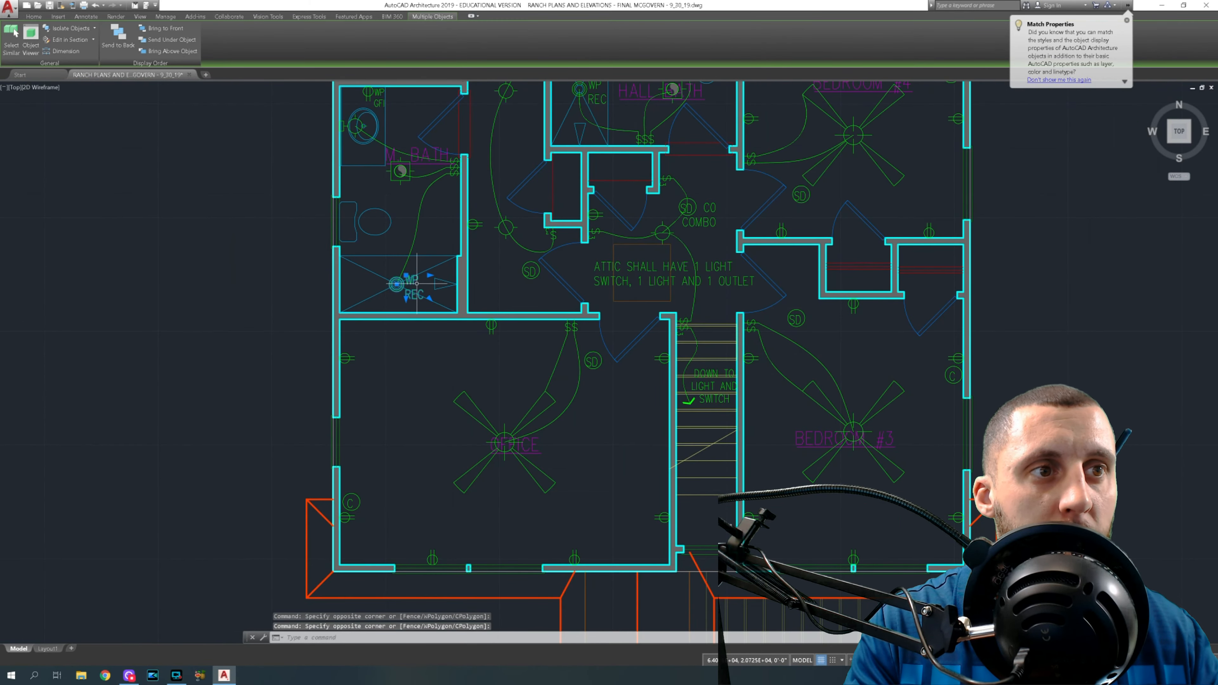
scroll(417, 283, "up", 8)
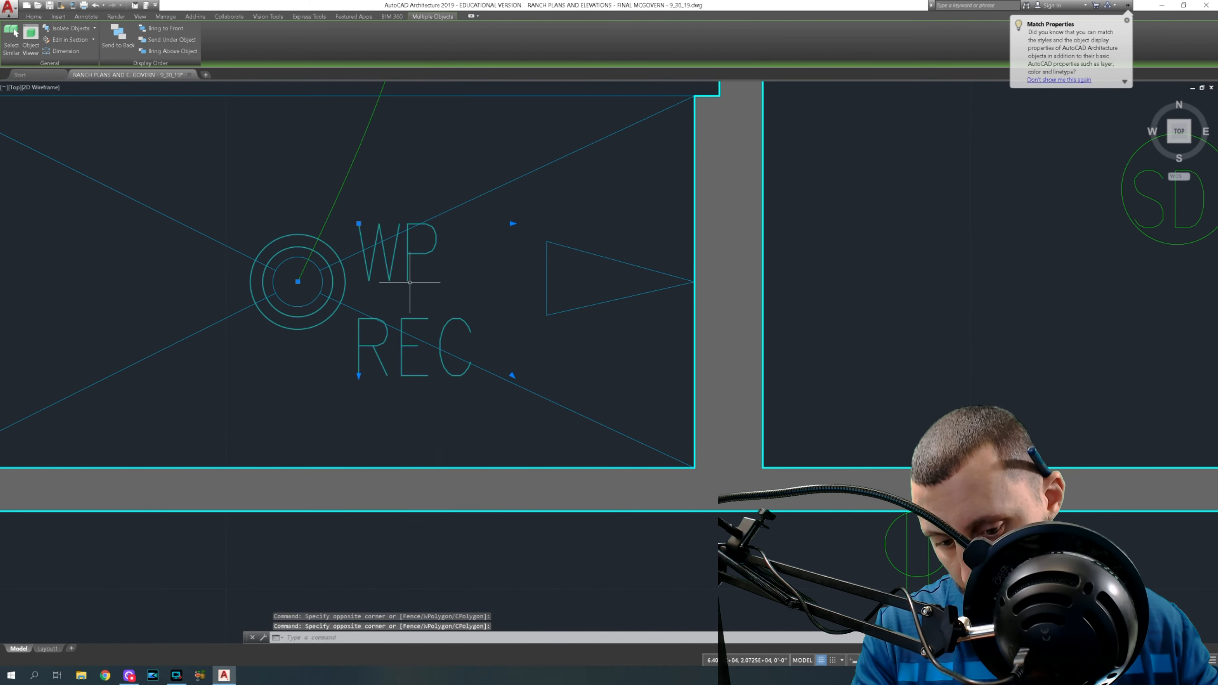
key("ctrl+c")
Paste the WP REC light in the new plan's master bedroom, to the upper left of the ceiling fan.
key("ctrl+v")
scroll(410, 282, "down", 8)
scroll(466, 284, "up", 4)
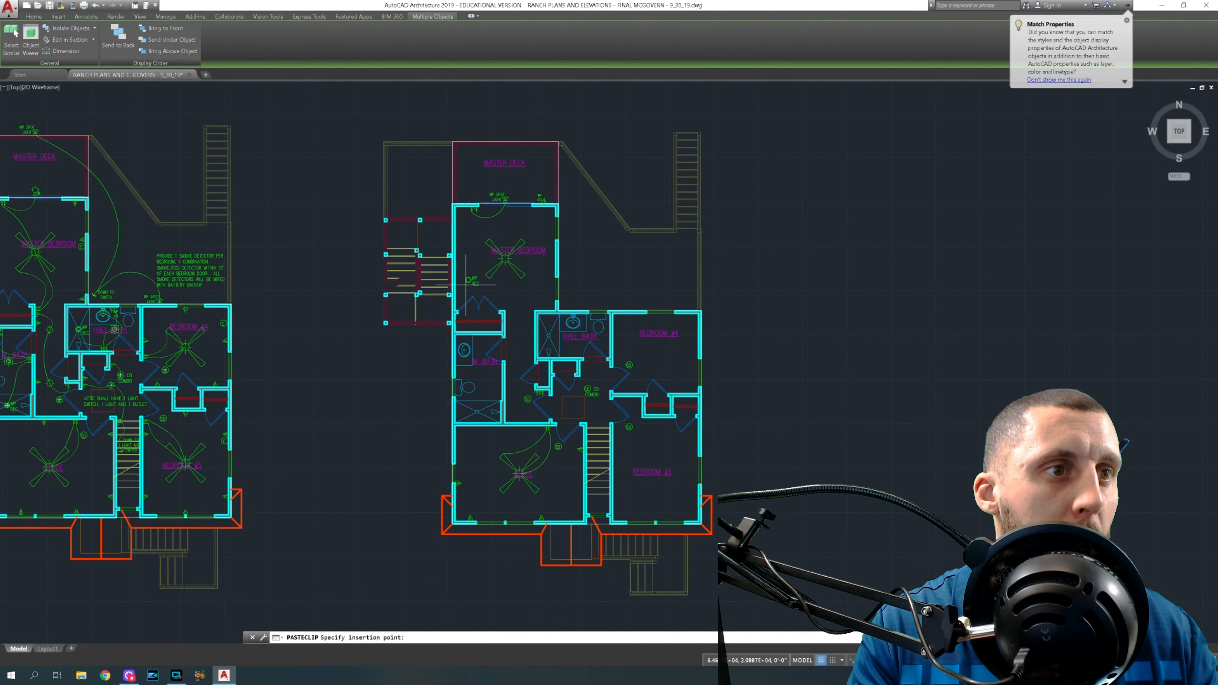
scroll(465, 284, "up", 6)
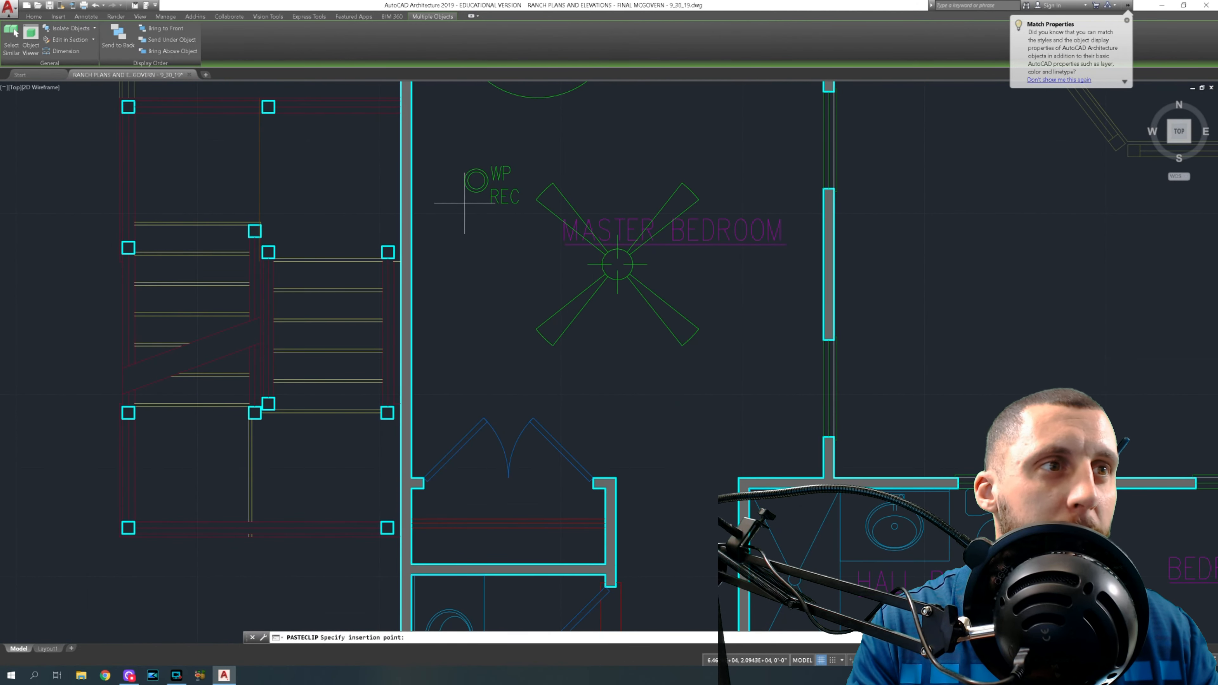
left_click(465, 196)
scroll(466, 196, "down", 2)
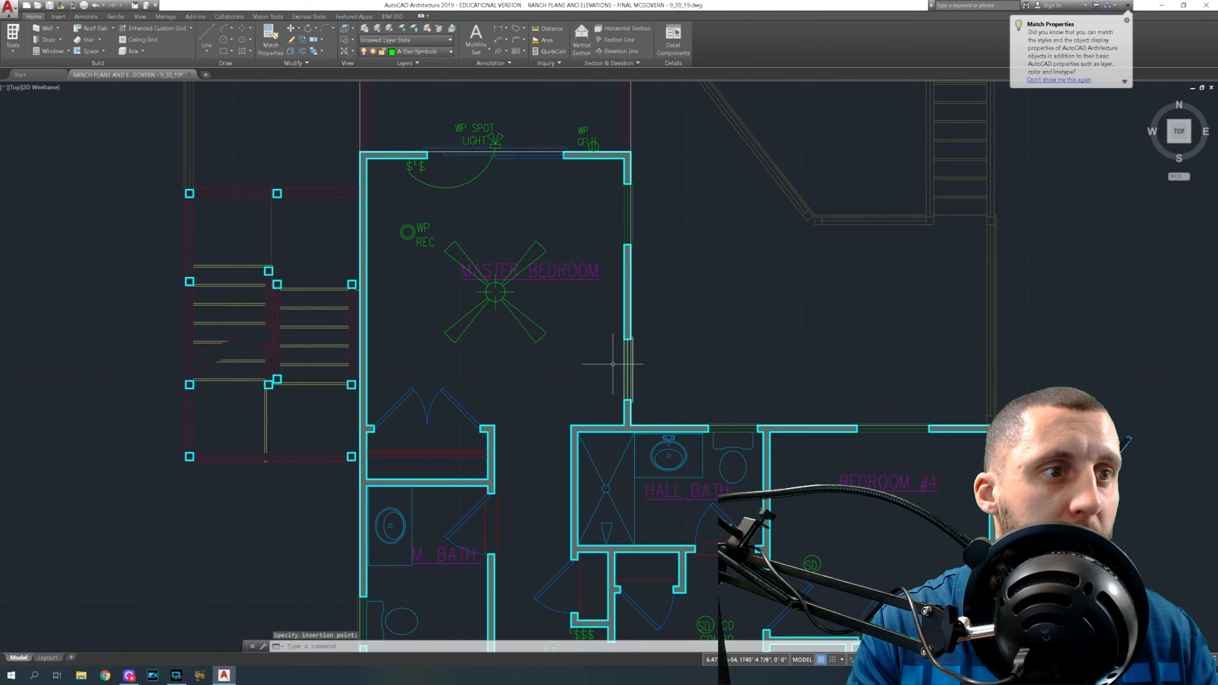
Copy the WP REC light and label to the other three corners around the master bedroom ceiling fan.
left_click(432, 257)
left_click(396, 222)
type("co")
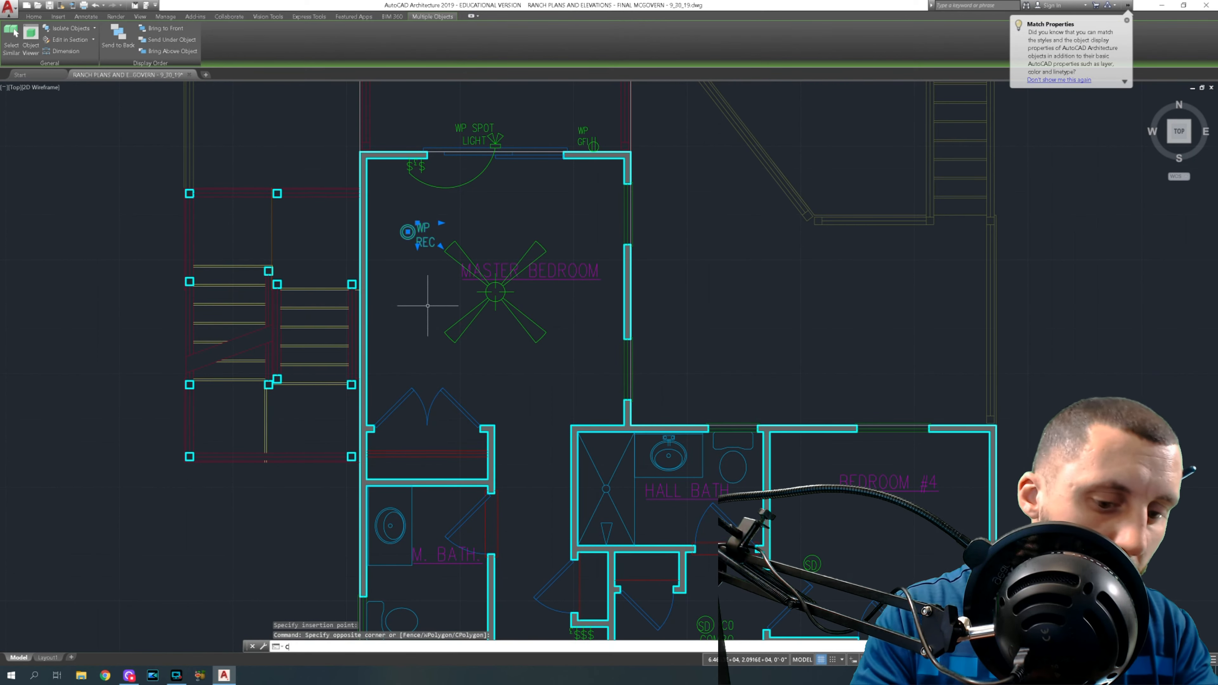
key("Return")
left_click(431, 298)
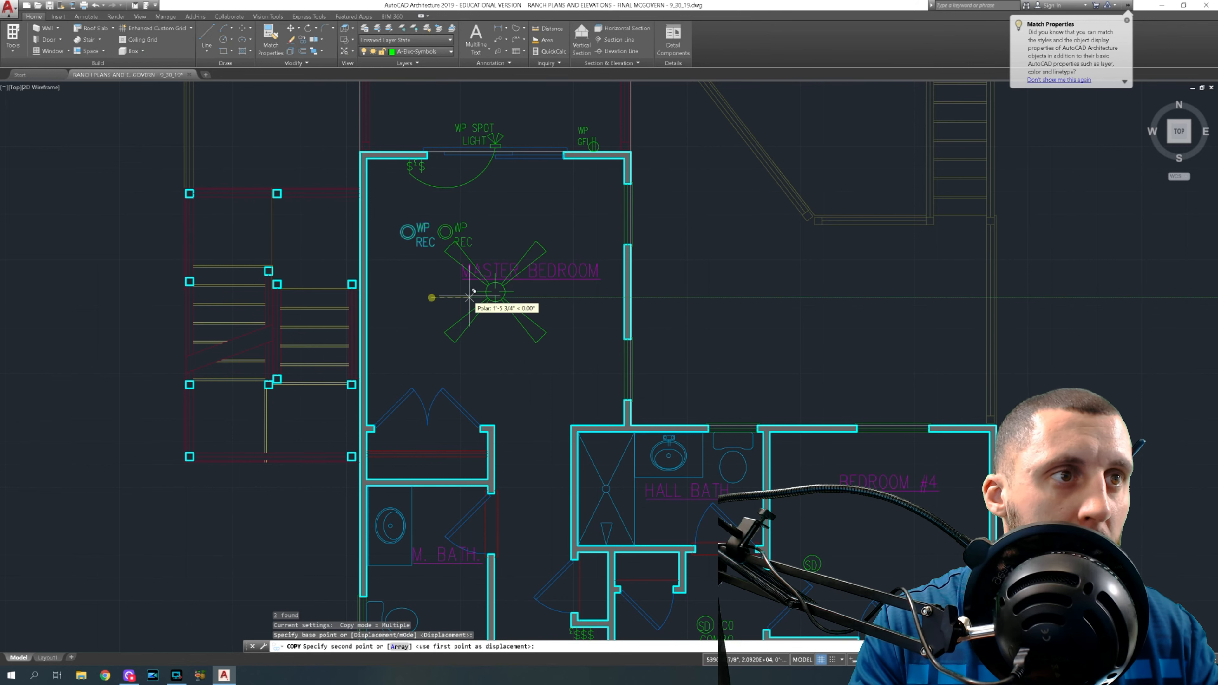
left_click(586, 298)
left_click(600, 421)
left_click(431, 418)
Place two more copies of the WP REC light along the hallway outside the master bath, and finish copying.
middle_click_drag(538, 480, 493, 231)
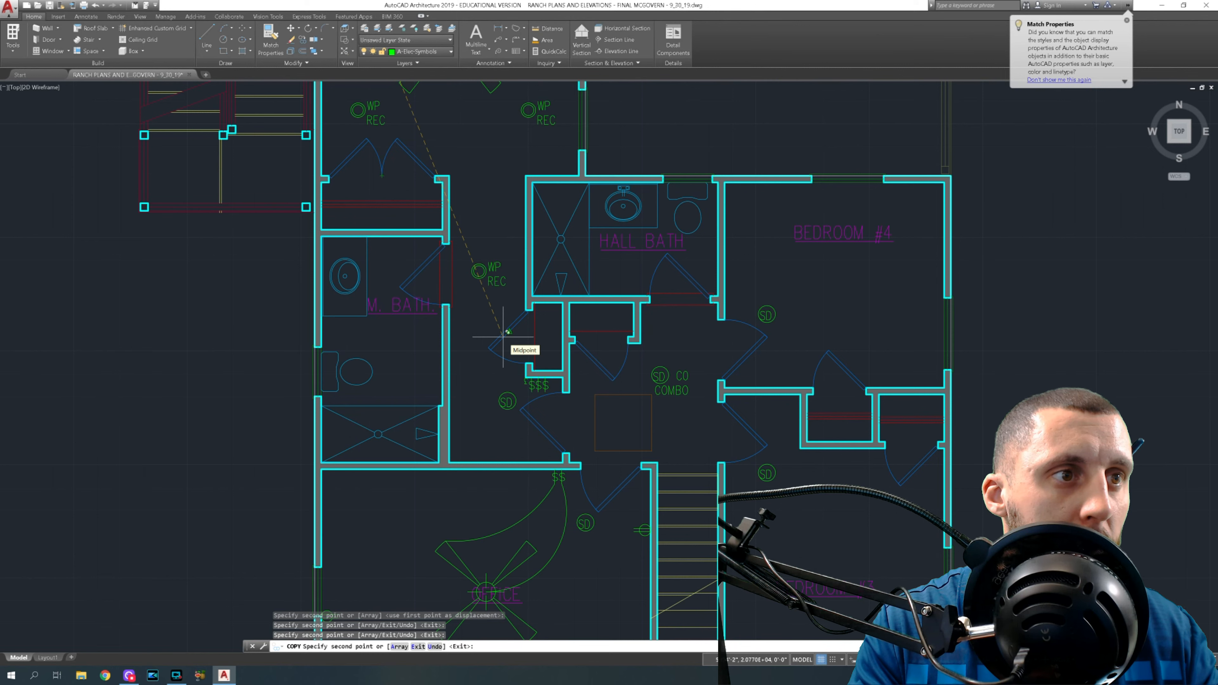
left_click(503, 281)
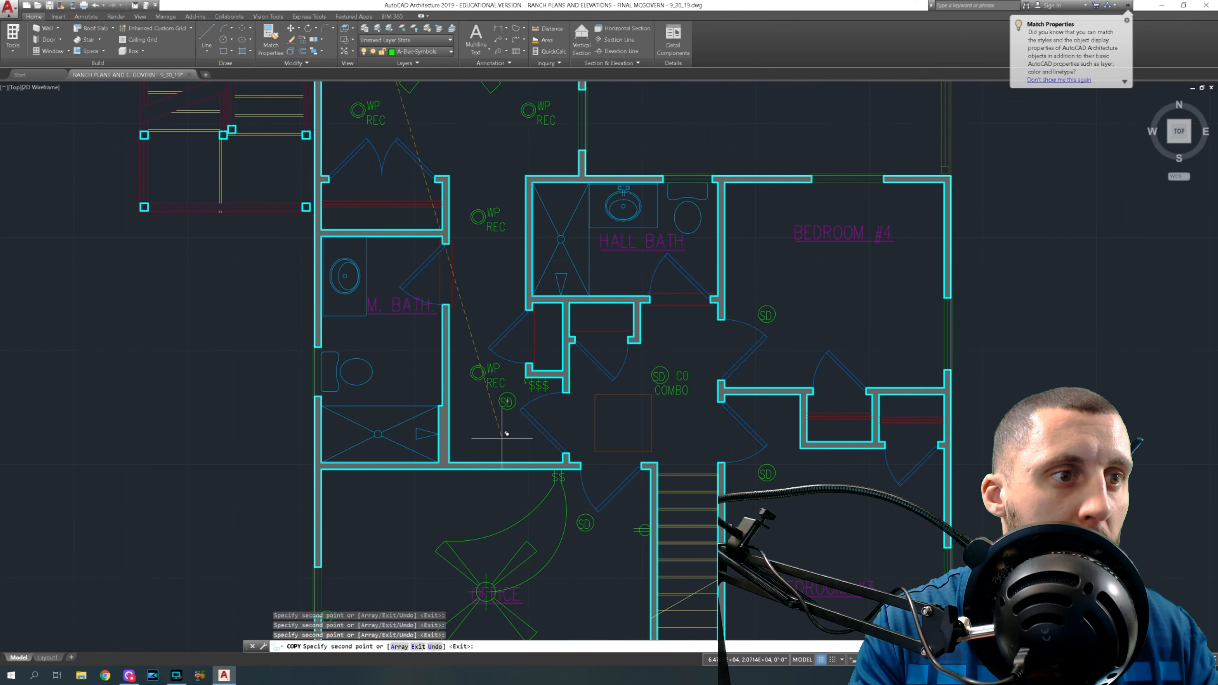
key("Escape")
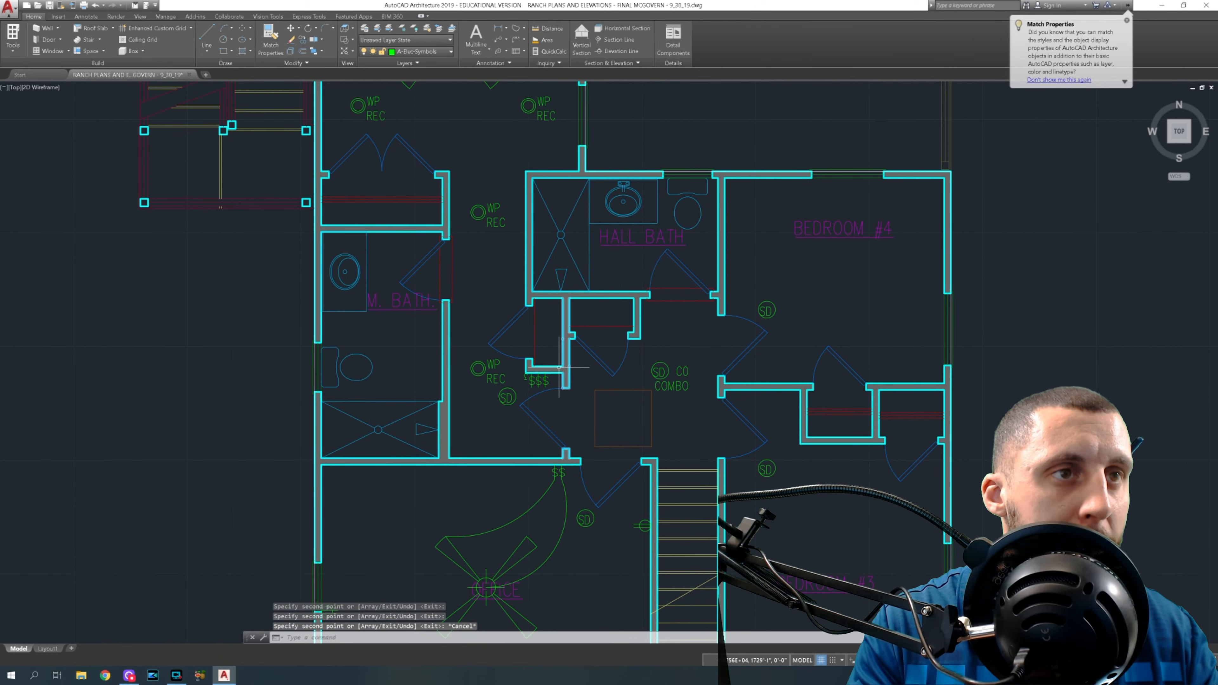
left_click(210, 57)
left_click(222, 87)
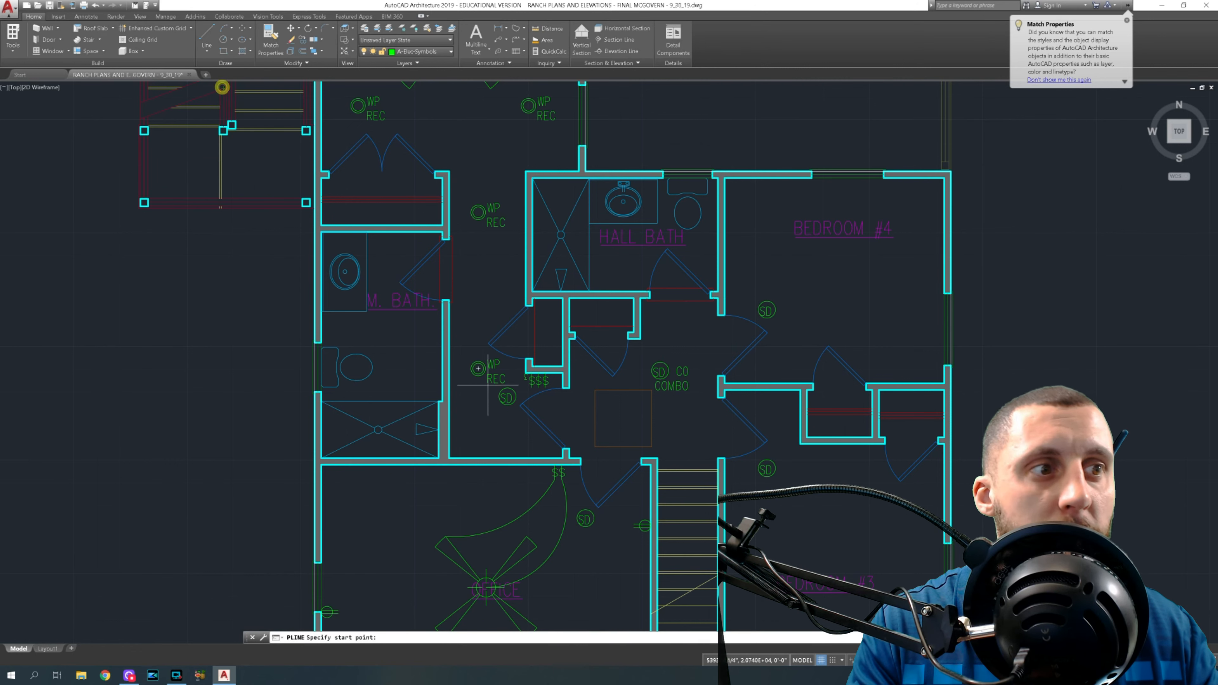
key("Escape")
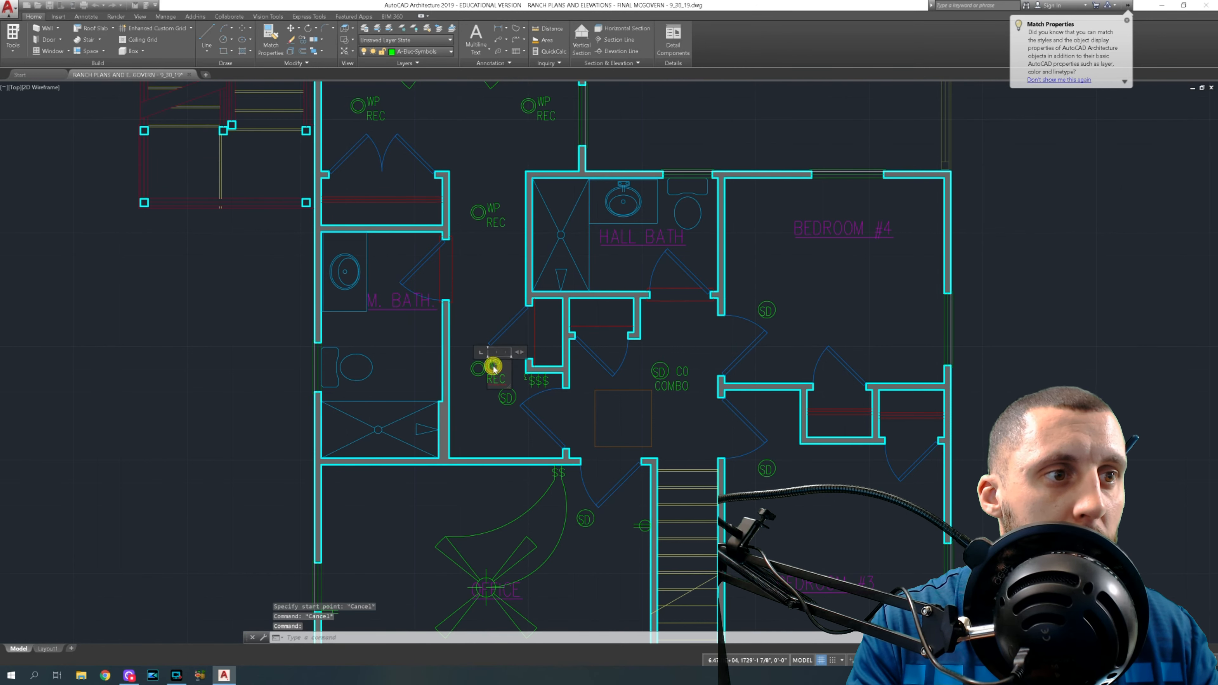
double_click(493, 372)
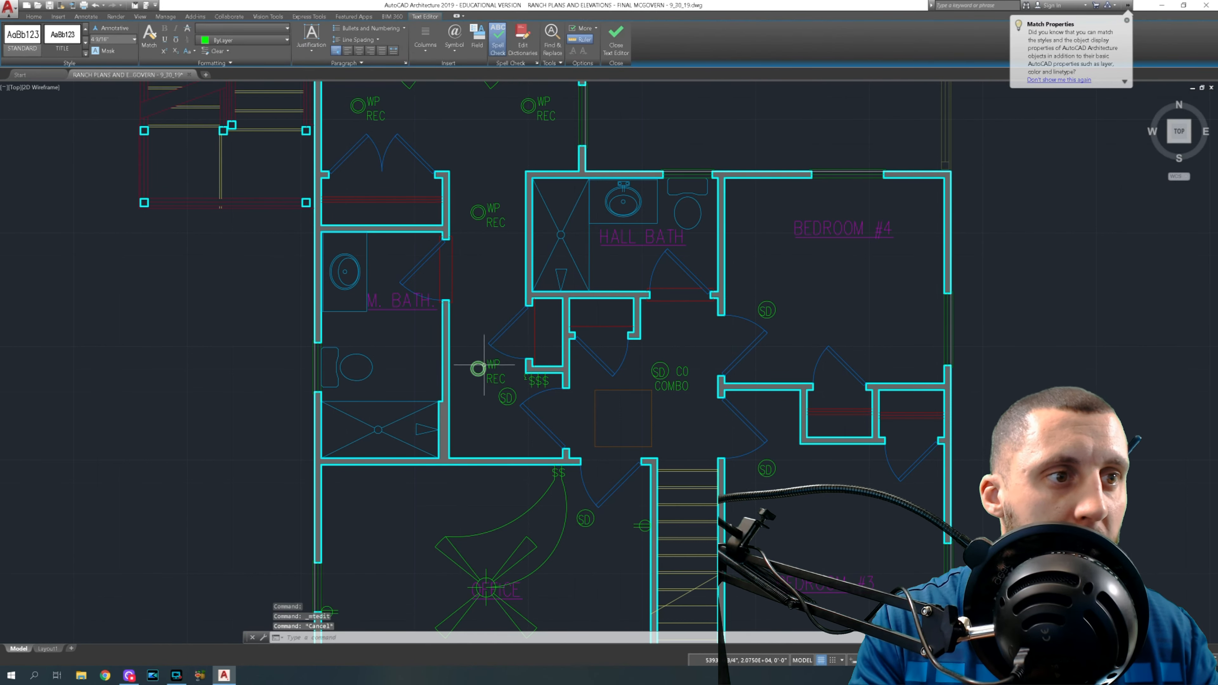
key("Escape")
Undo the WP REC light copies in the hallway and master bedroom, keeping only the one to the upper left of the fan.
key("ctrl+z")
key("ctrl+z")
key("ctrl+z")
key("ctrl+z")
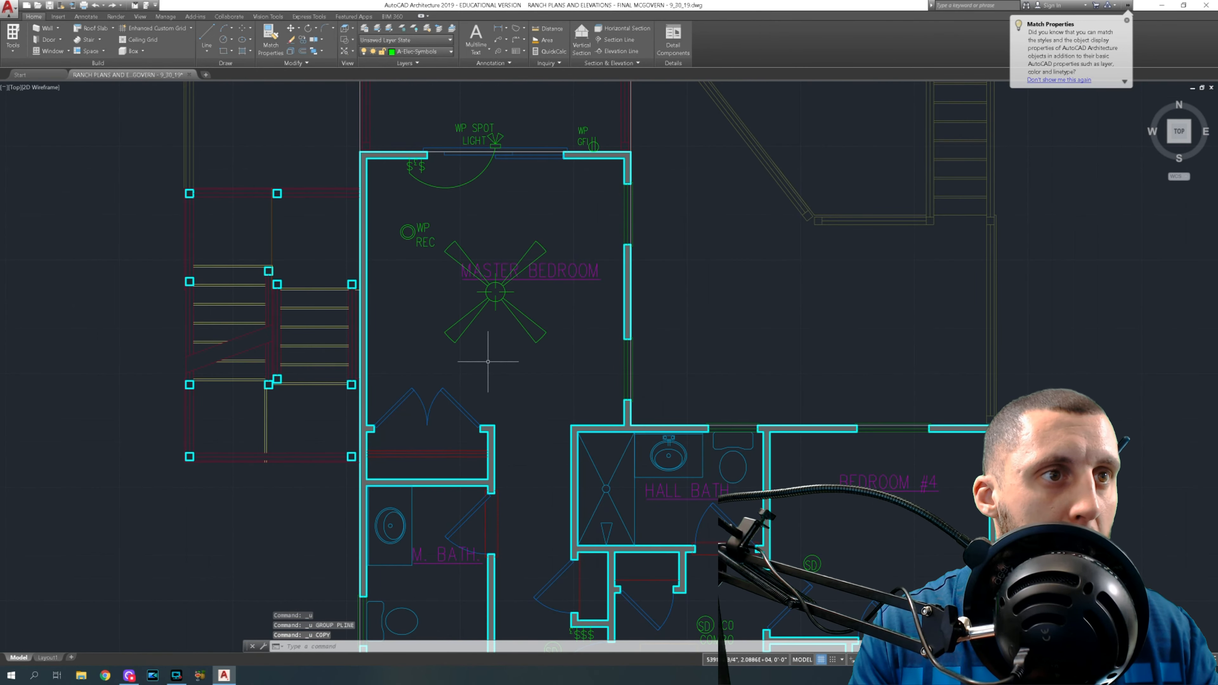
Remove WP from the master bedroom recessed light's label so it reads REC.
double_click(418, 229)
key("Delete")
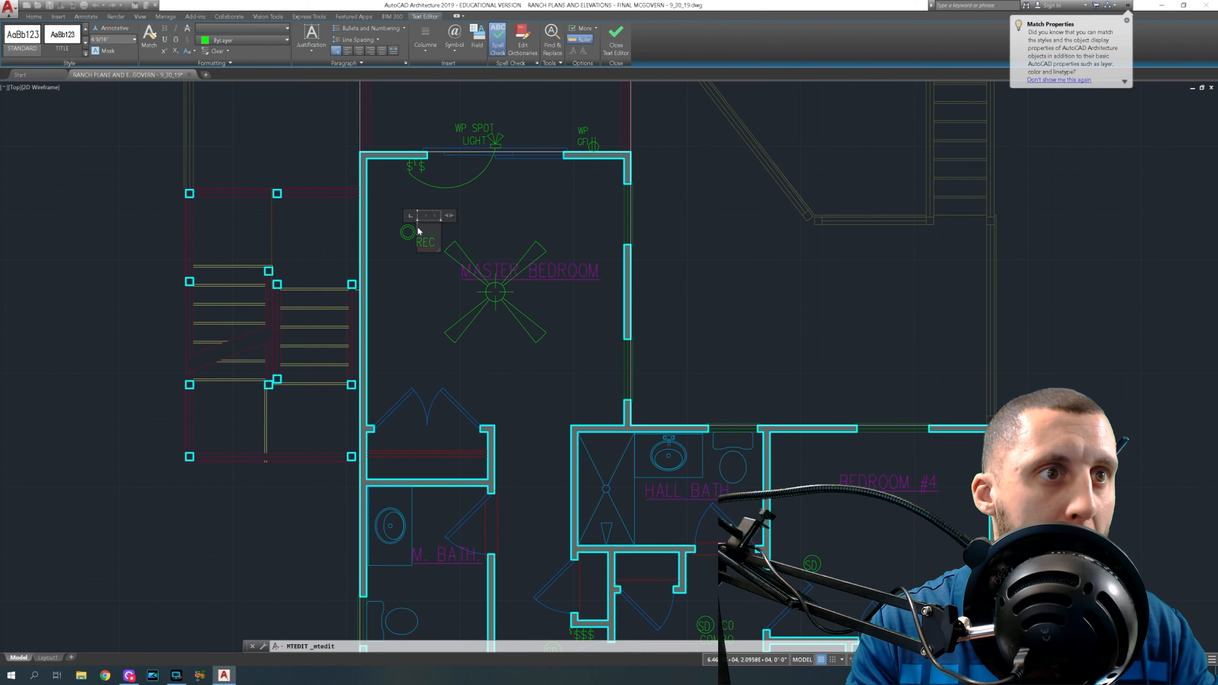
left_click(419, 243)
key("Escape")
Copy the REC light and its label to the other three corners around the master bedroom ceiling fan.
left_click(425, 242)
left_click(404, 218)
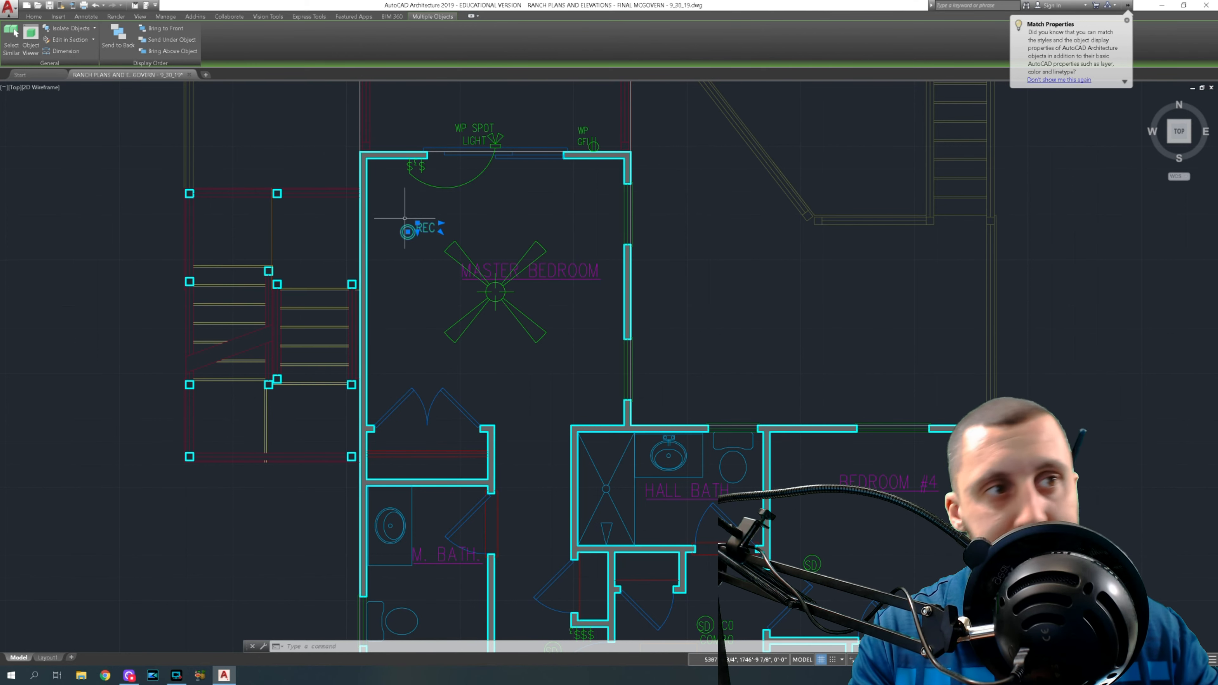
key("ctrl+v")
left_click(555, 238)
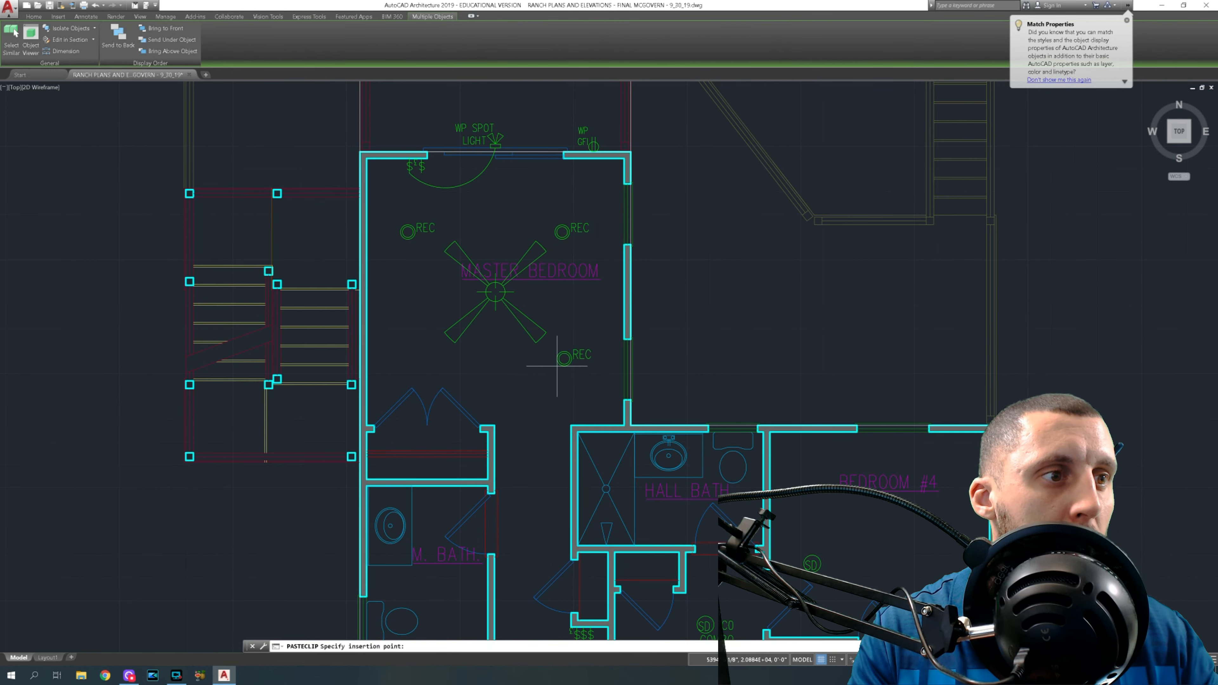
key("ctrl+v")
left_click(402, 369)
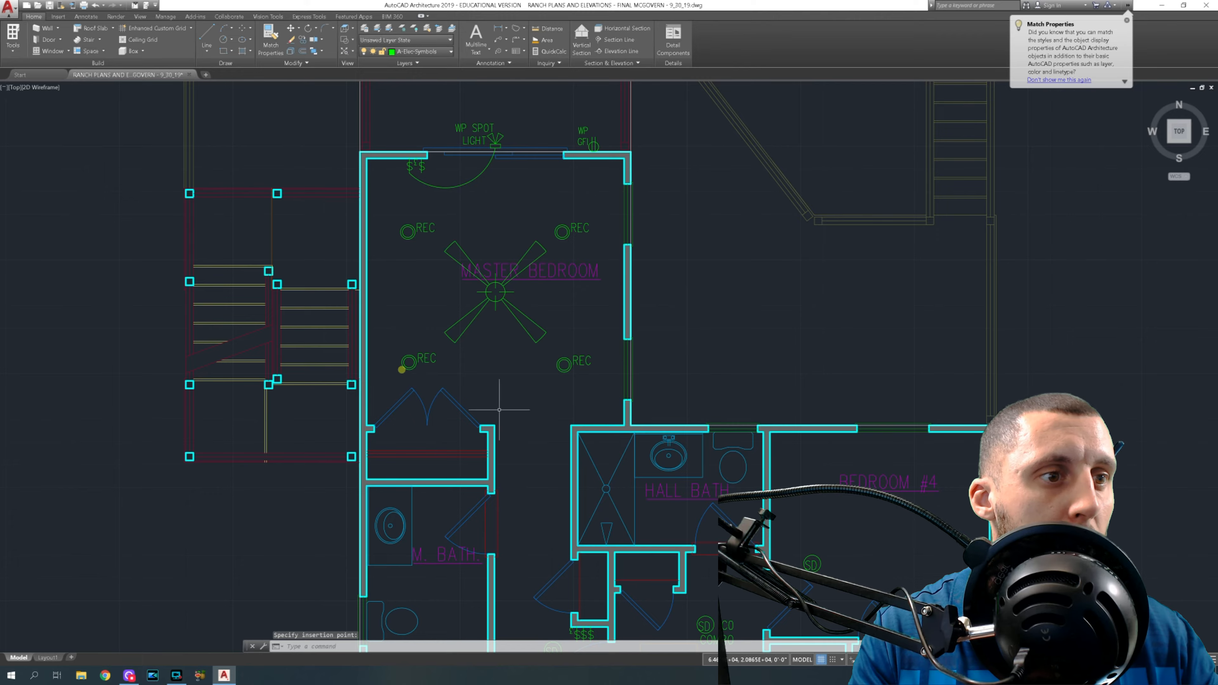
Paste two more REC lights with labels along the hallway outside the master bath.
middle_click_drag(531, 480, 469, 230)
key("ctrl+v")
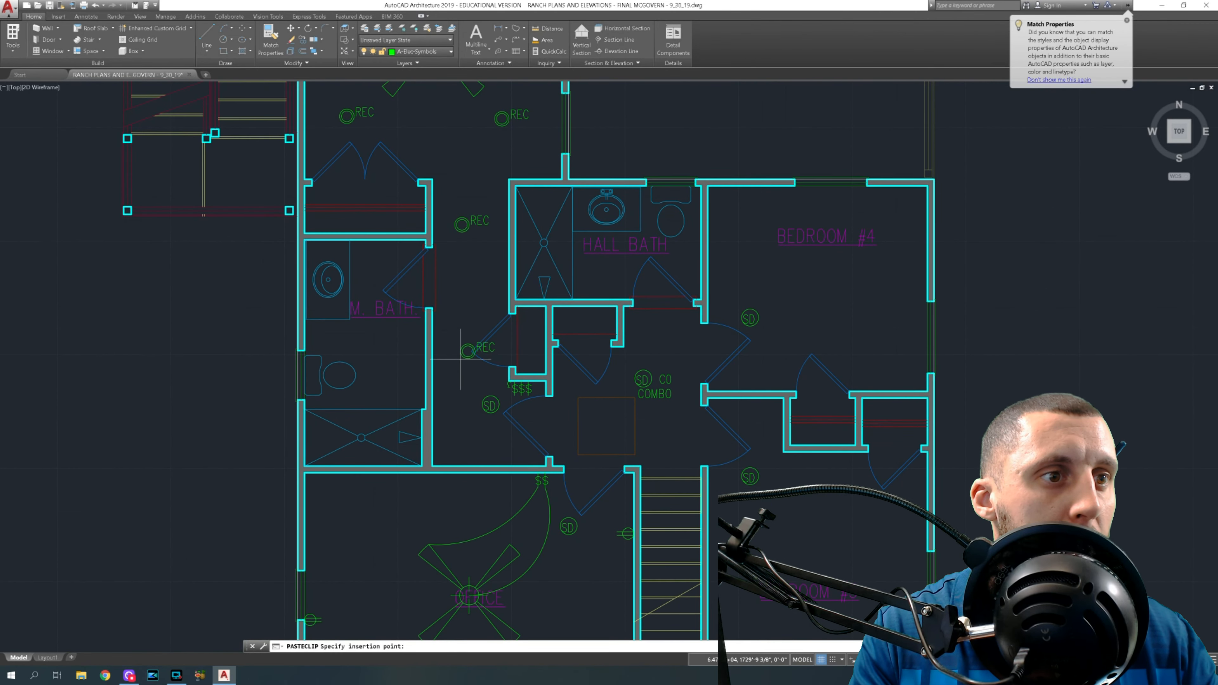
left_click(452, 384)
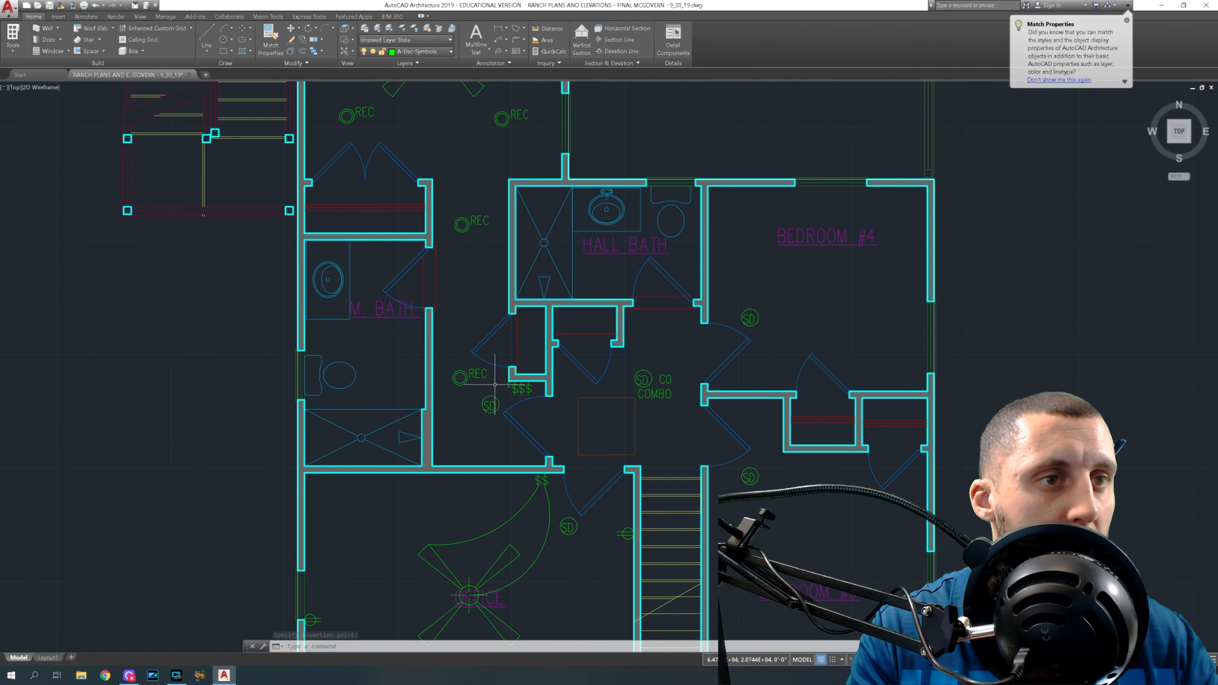
Start a polyline at the $$$ switches in the hallway and run it through both hallway REC lights.
left_click(207, 51)
left_click(221, 84)
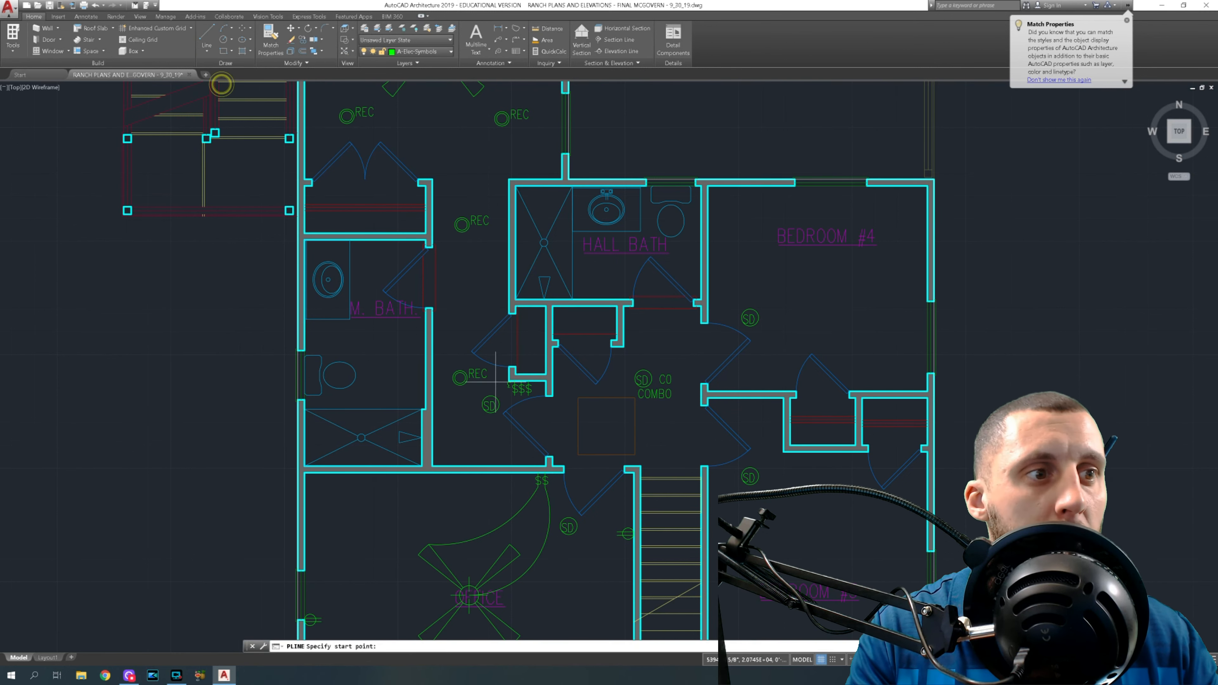
scroll(495, 380, "up", 5)
left_click(535, 382)
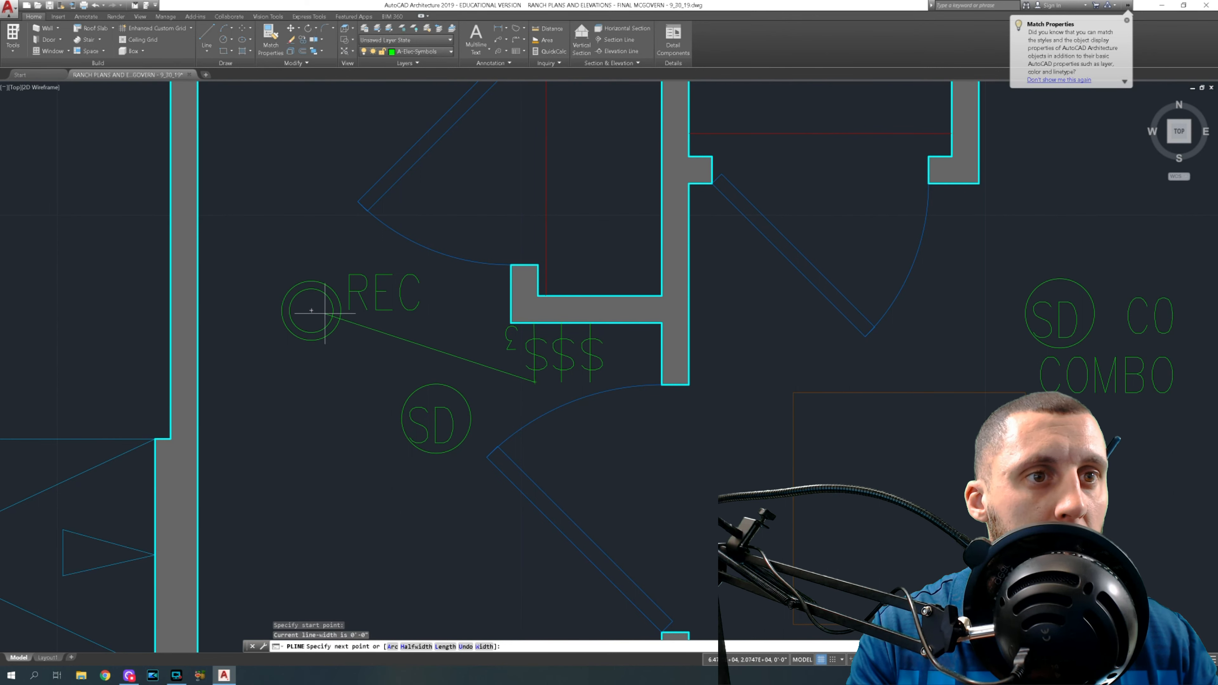
left_click(311, 311)
scroll(311, 311, "down", 5)
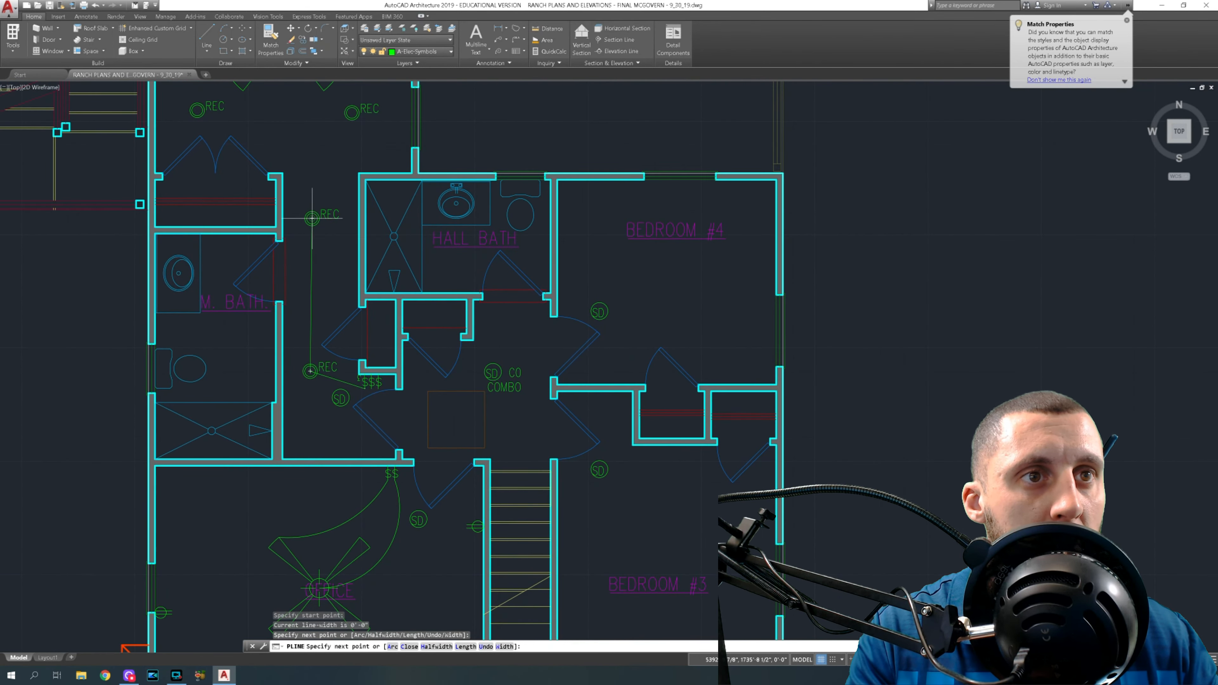
left_click(312, 218)
Continue the wiring polyline around the four master bedroom REC lights, ending at the lower-right light.
middle_click_drag(311, 218, 290, 367)
left_click(330, 262)
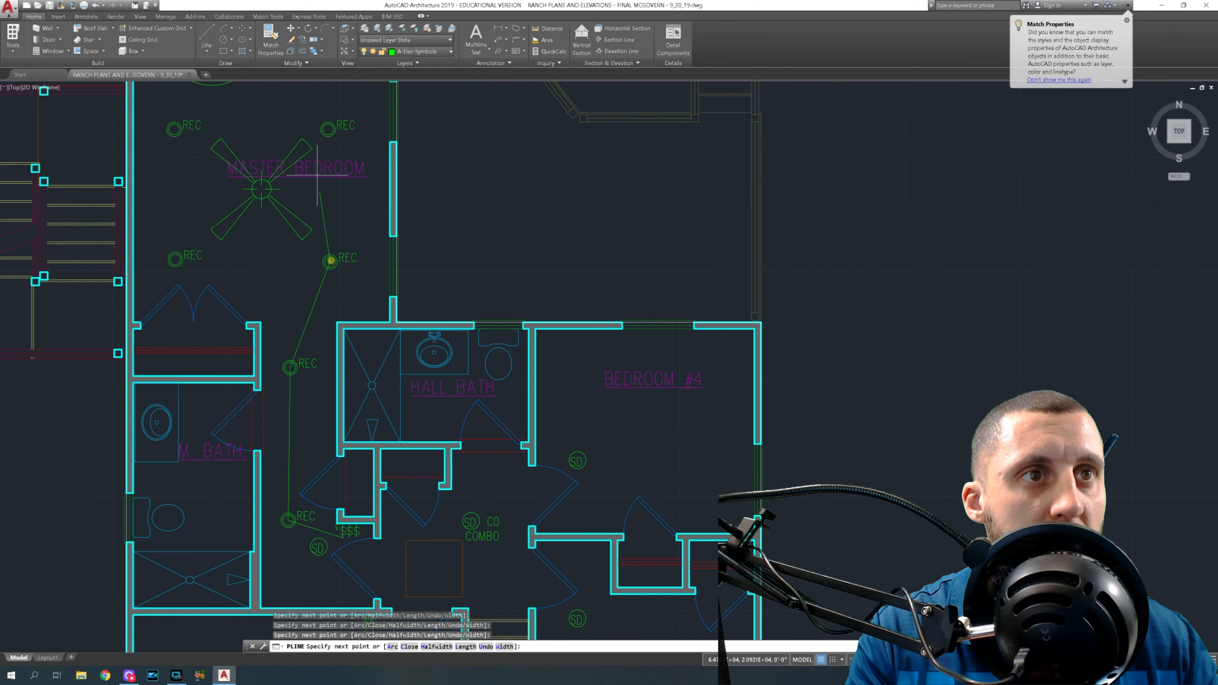
left_click(328, 128)
left_click(174, 129)
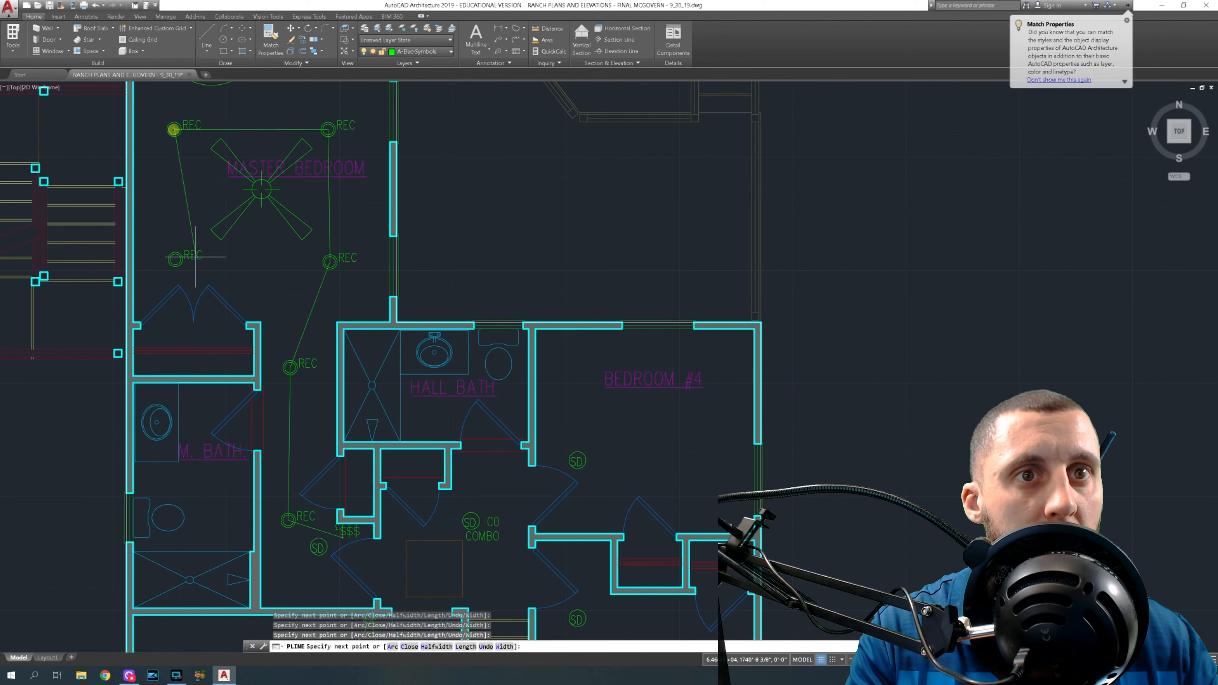
left_click(329, 262)
key("Escape")
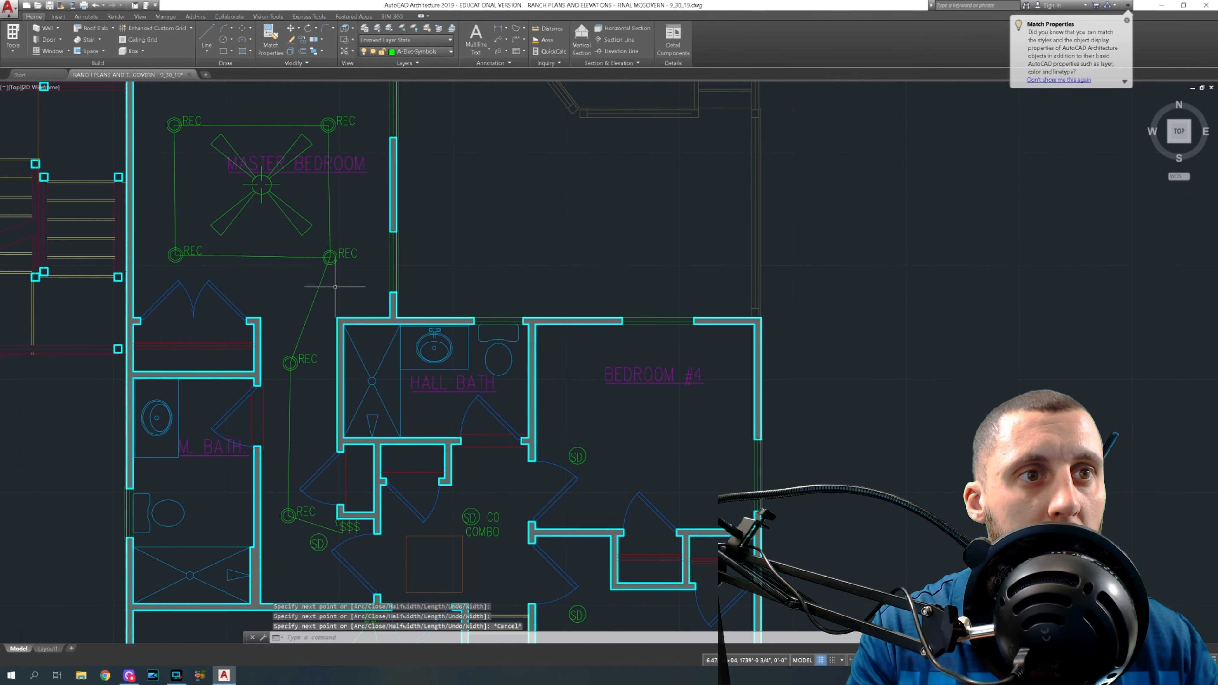
Convert the wiring segments on the right and upper sides of the master bedroom fan to outward-bowing arcs.
left_click(331, 205)
left_click(325, 214)
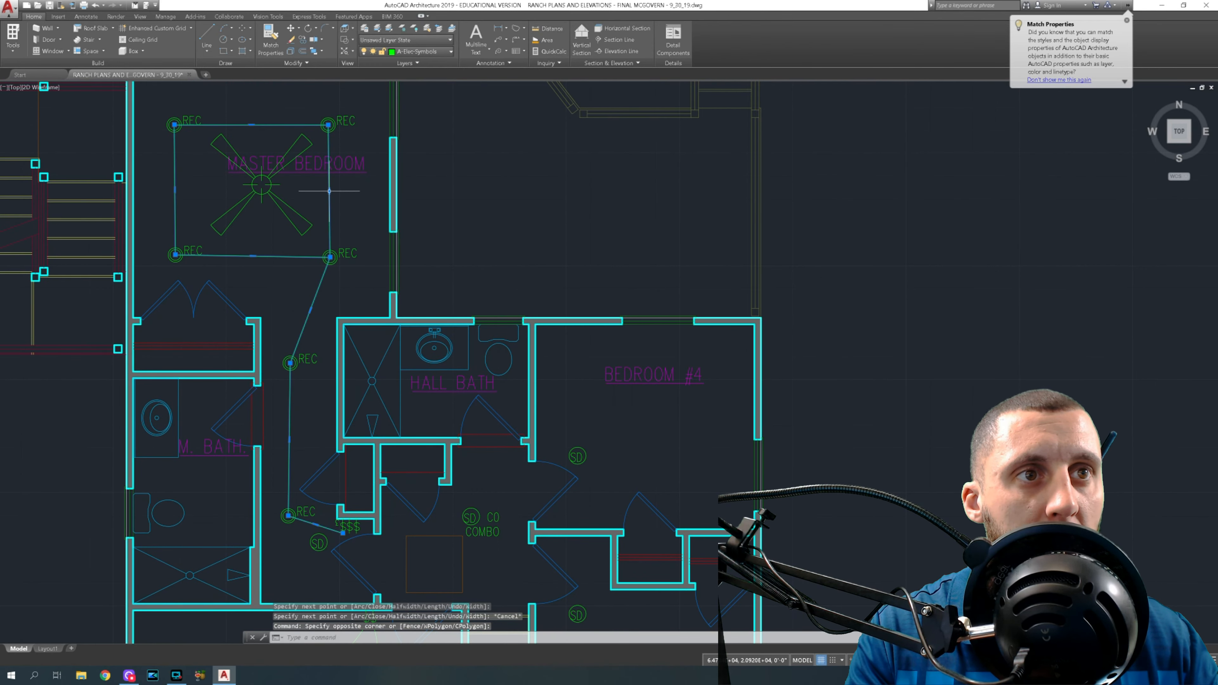
mouse_move(329, 191)
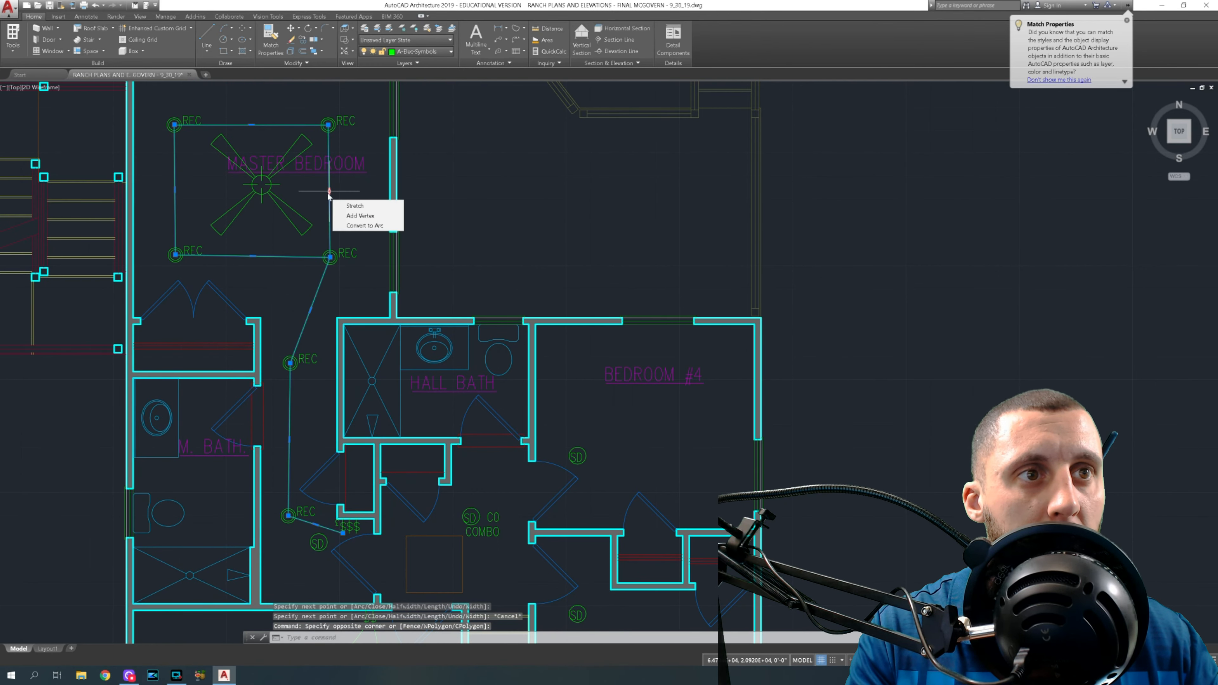
left_click(355, 226)
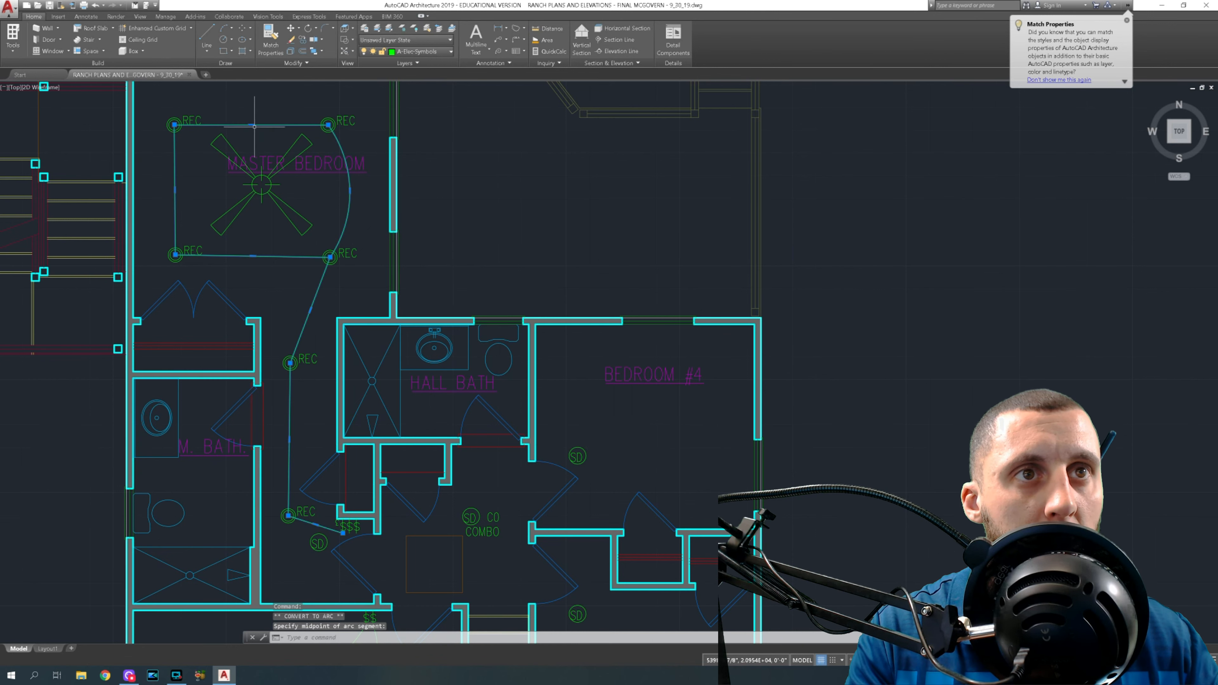
left_click(250, 105)
Convert the wiring segments on the left and lower sides of the master bedroom fan to arcs, bowing right and downward respectively.
middle_click_drag(210, 220, 239, 189)
middle_click_drag(301, 256, 347, 129)
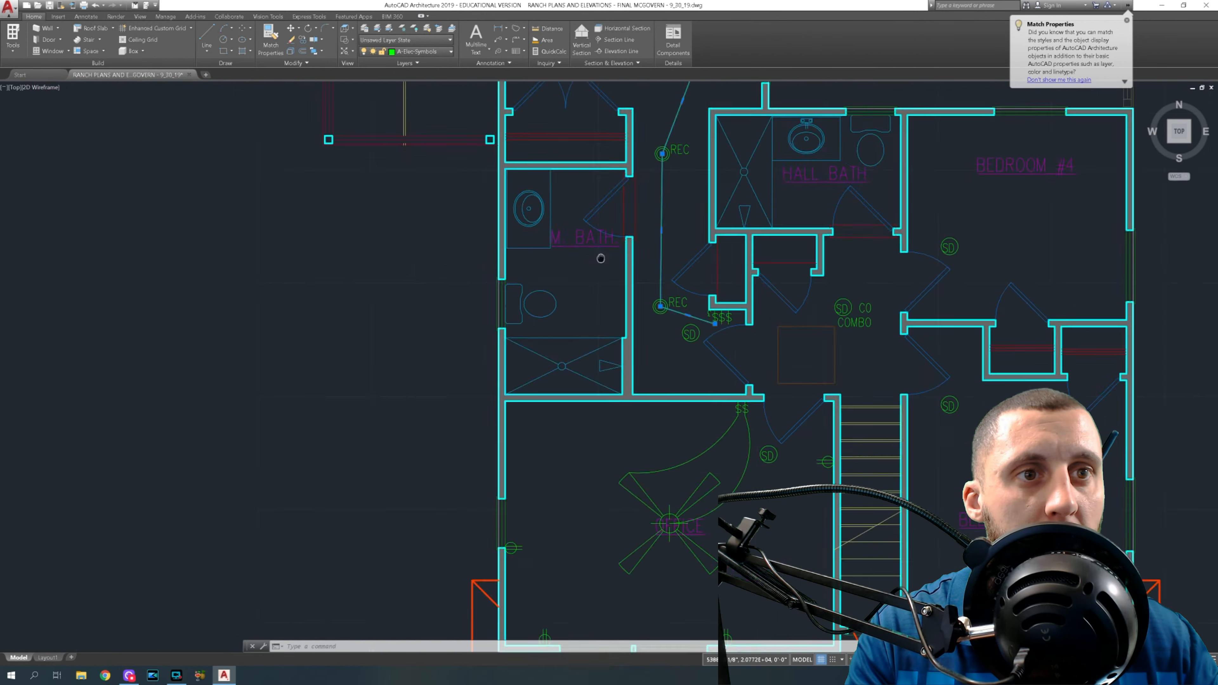
middle_click_drag(569, 380, 366, 352)
middle_click_drag(453, 299, 342, 366)
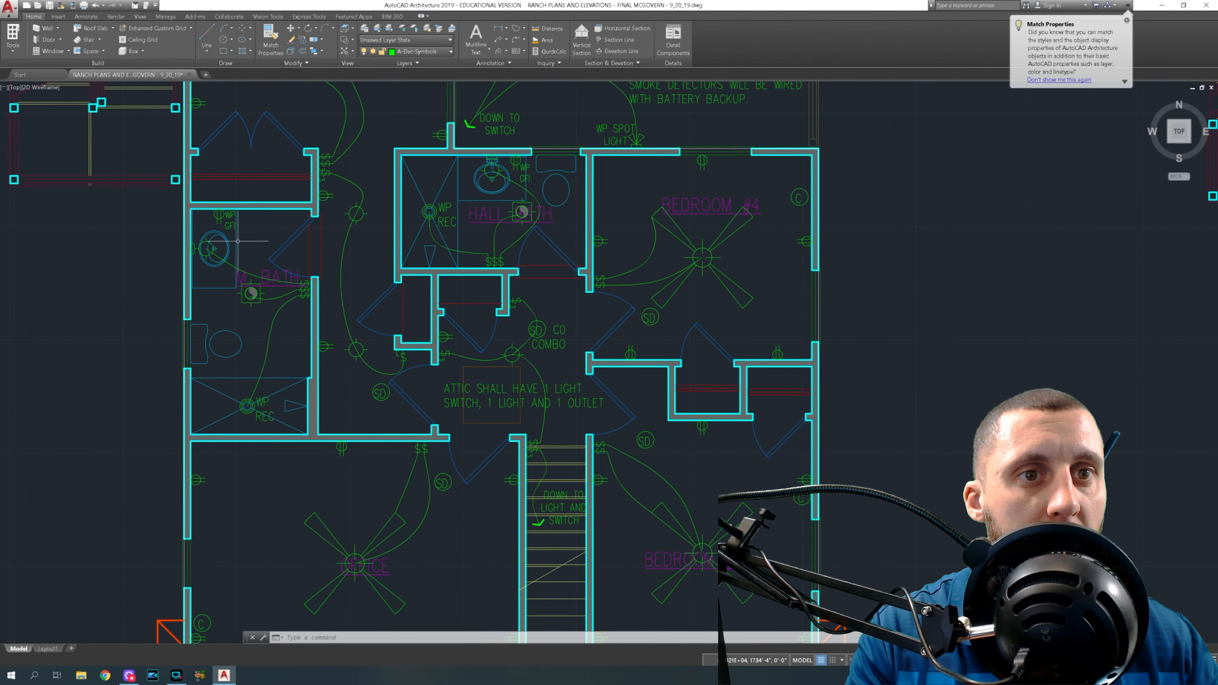
scroll(252, 293, "down", 8)
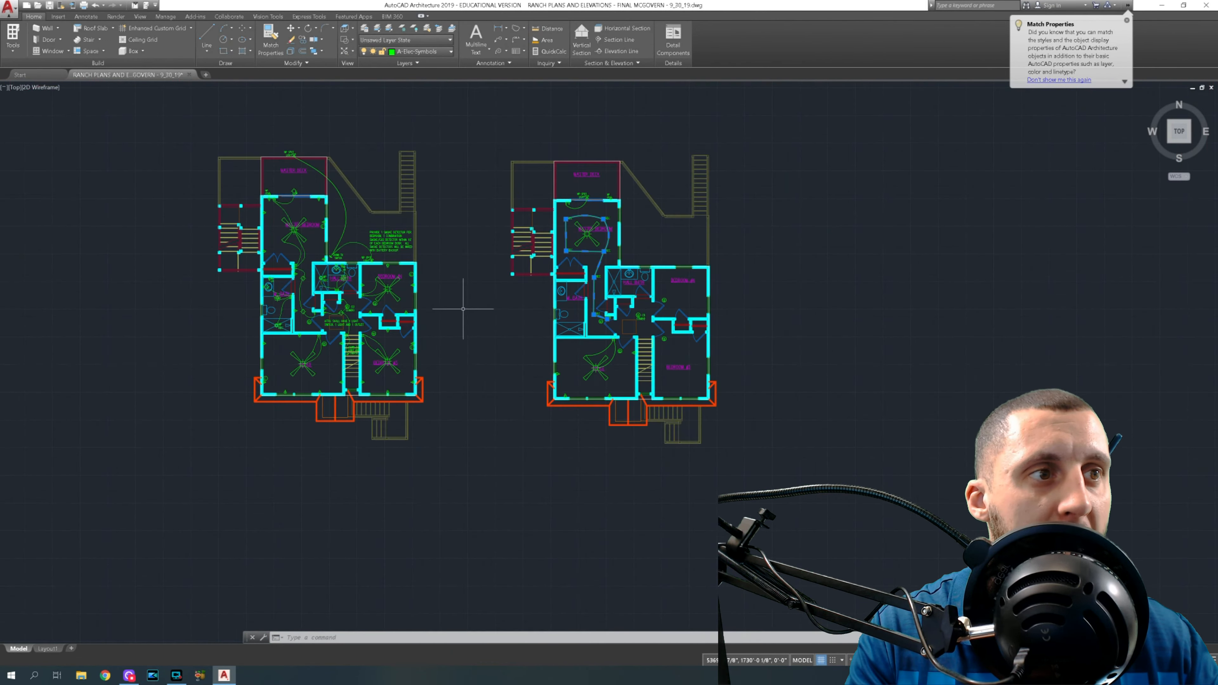
middle_click_drag(467, 307, 340, 334)
scroll(457, 272, "up", 8)
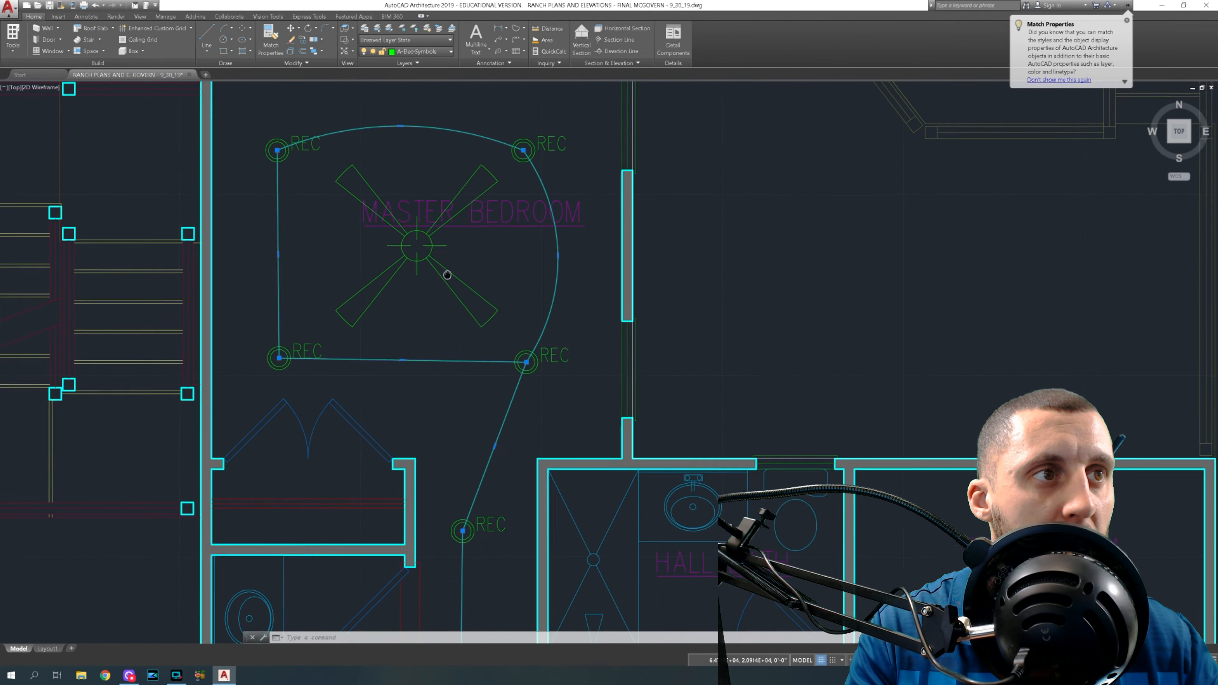
mouse_move(269, 270)
left_click(292, 300)
left_click(288, 272)
middle_click_drag(381, 346, 351, 246)
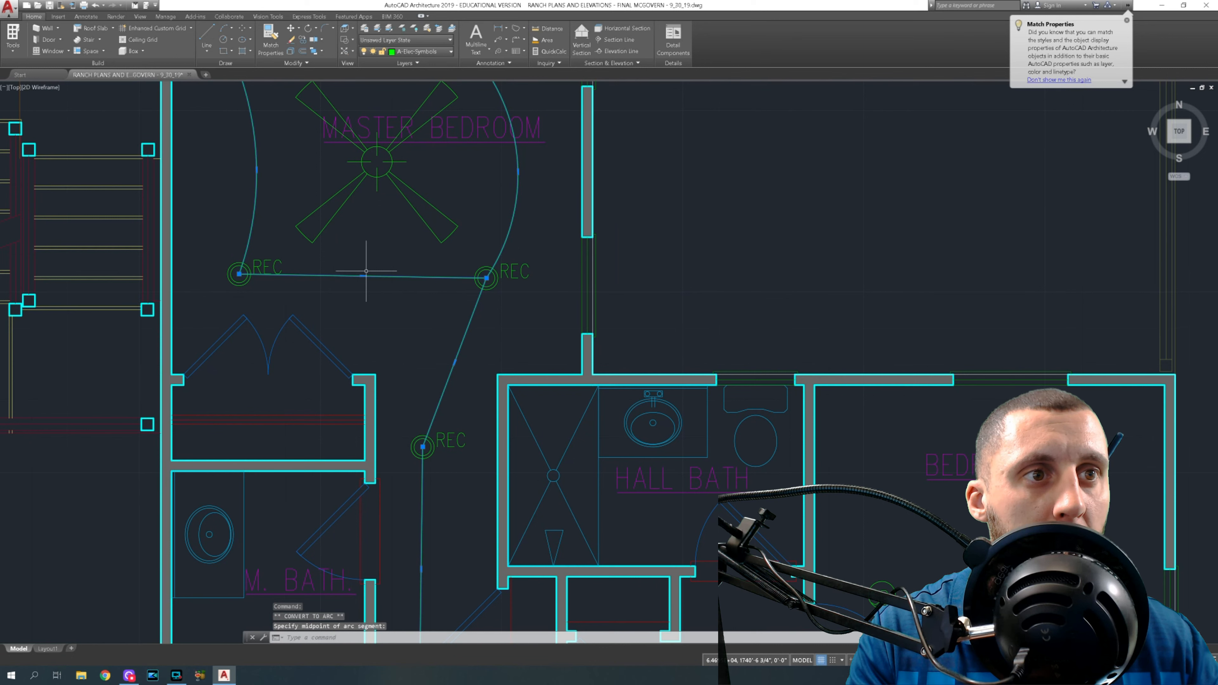
left_click(380, 309)
left_click(371, 300)
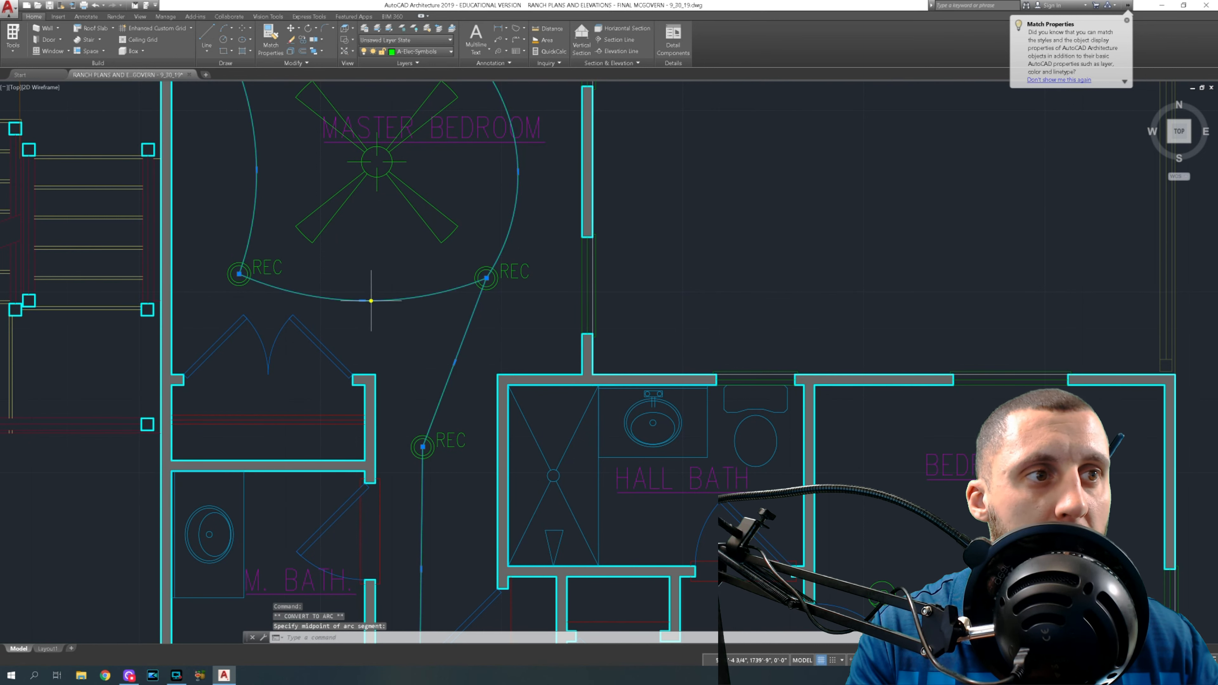
Convert the wiring segment between the bedroom's lower-right REC light and the upper hallway light to an arc bowing up and left.
scroll(405, 300, "down", 6)
middle_click_drag(420, 329, 410, 291)
scroll(409, 293, "up", 4)
mouse_move(410, 211)
left_click(429, 244)
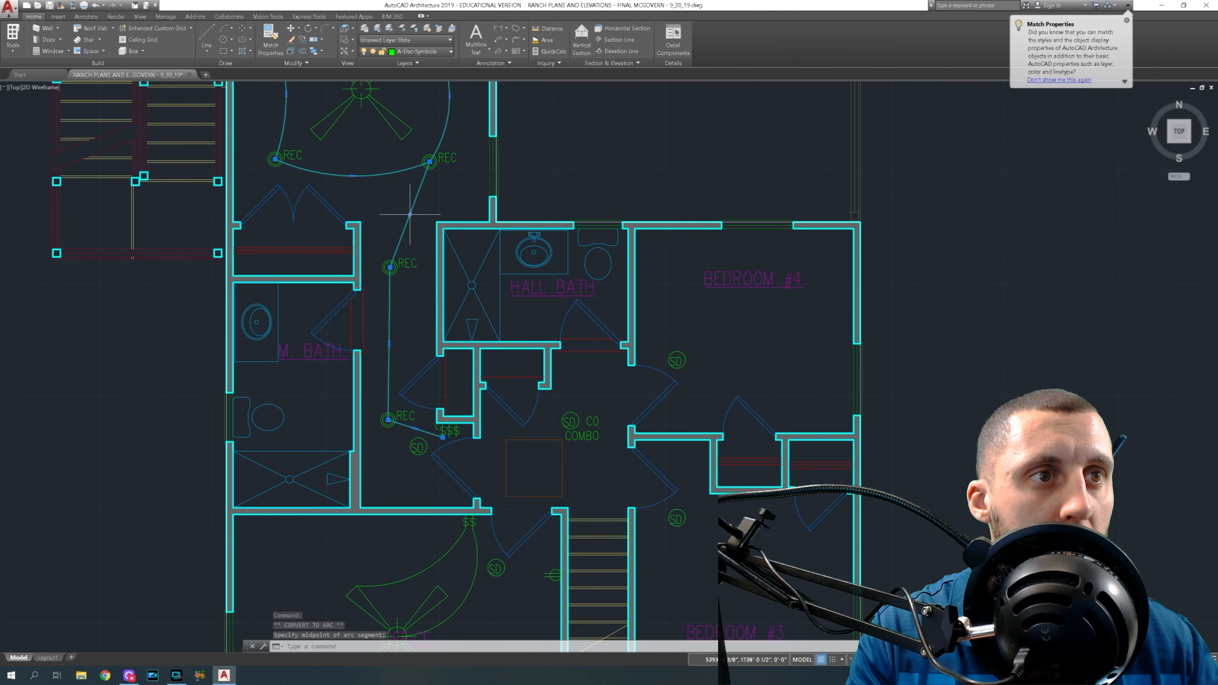
left_click(437, 248)
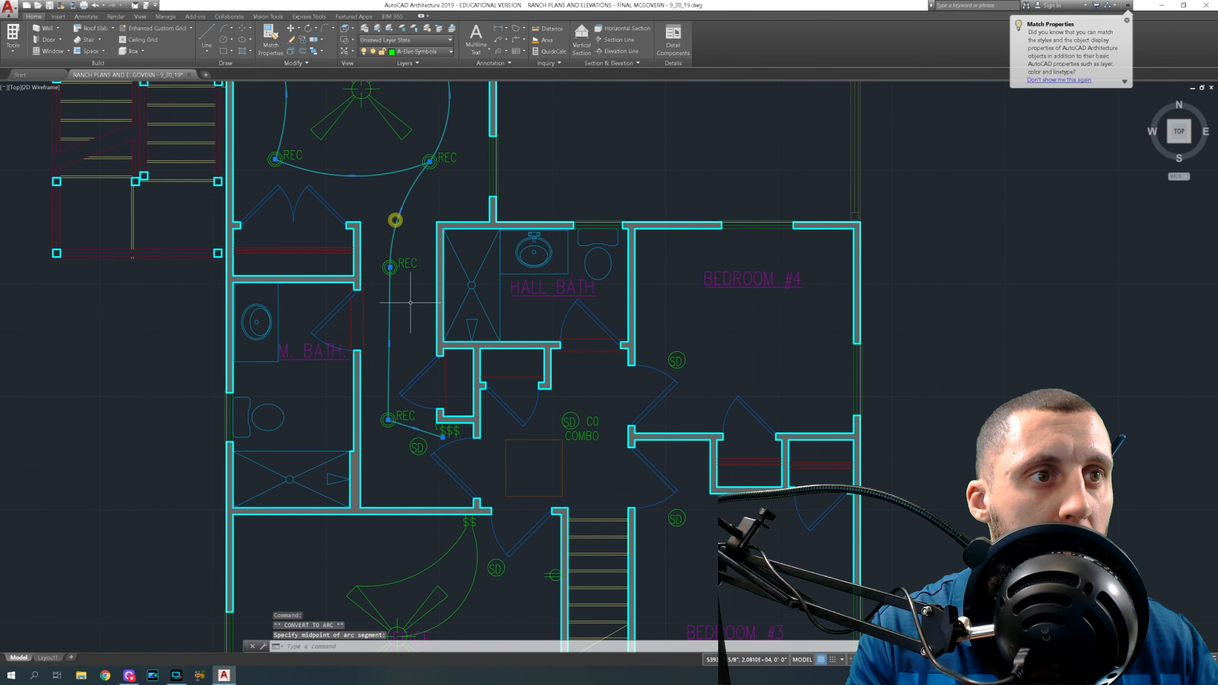
Convert the wiring segment between the two hallway REC lights to an arc bowing slightly to the right.
middle_click_drag(397, 218, 391, 164)
mouse_move(383, 289)
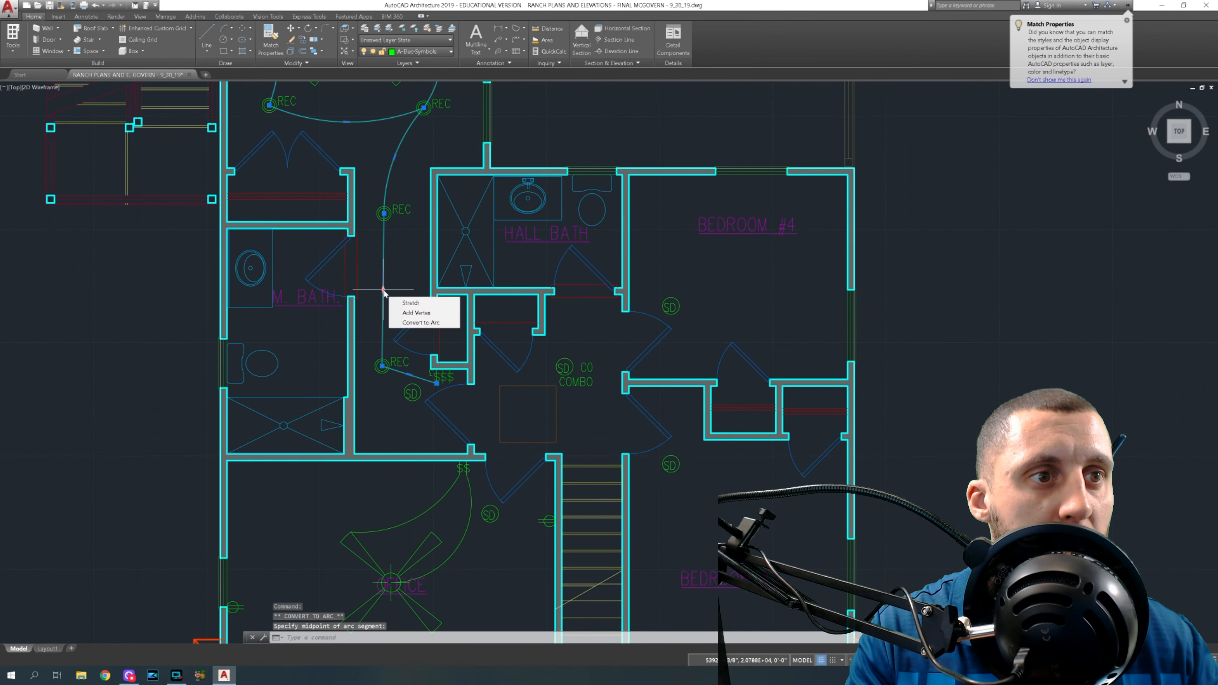
left_click(408, 319)
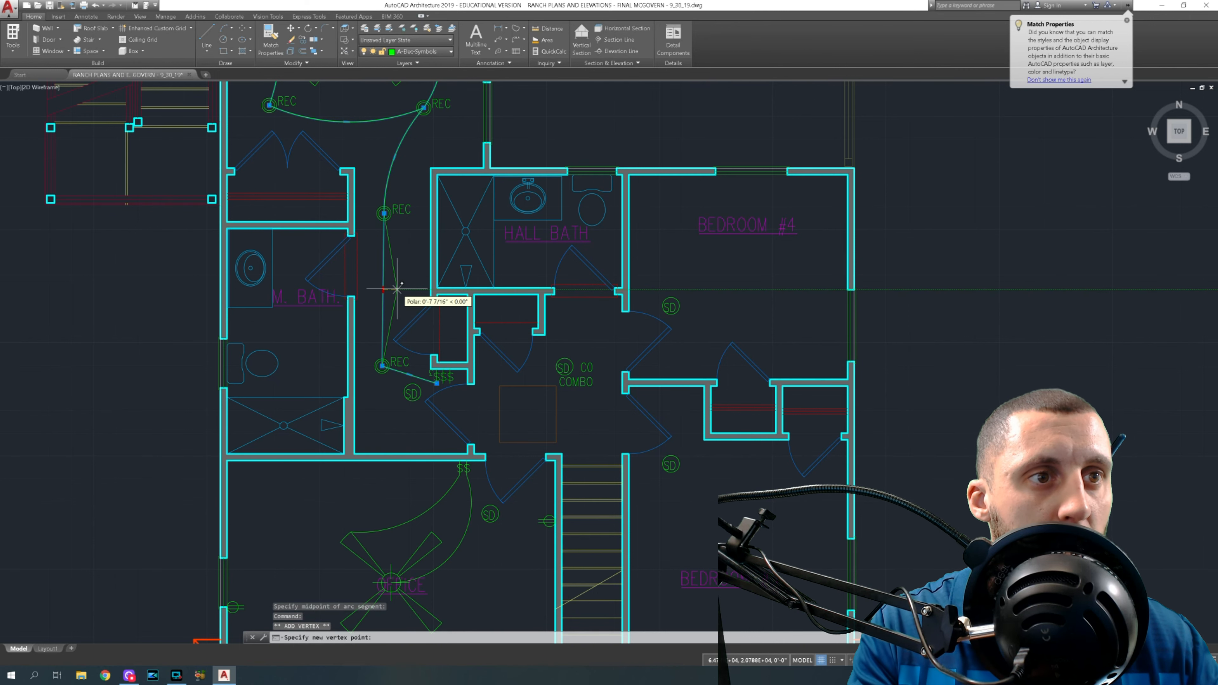
key("Escape")
mouse_move(383, 289)
left_click(410, 325)
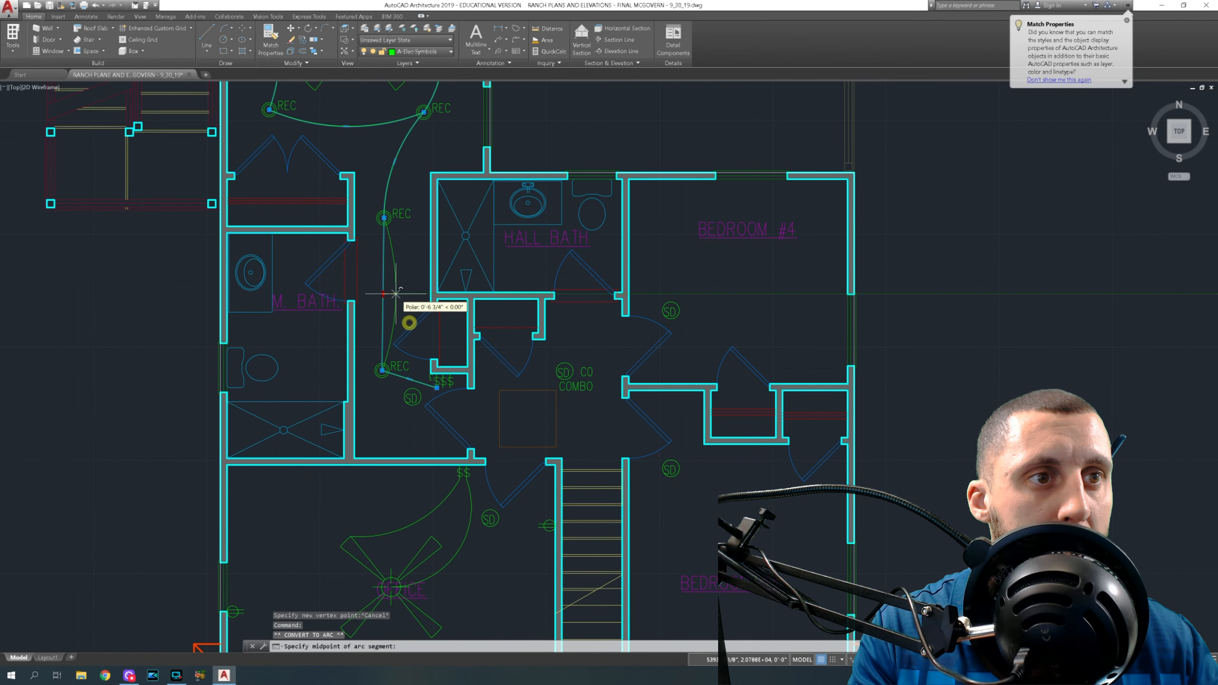
scroll(385, 291, "down", 1)
Convert the wiring segment from the lower hallway REC light to the $$$ switches to a downward-bowing arc and deselect the polyline.
scroll(385, 291, "up", 7)
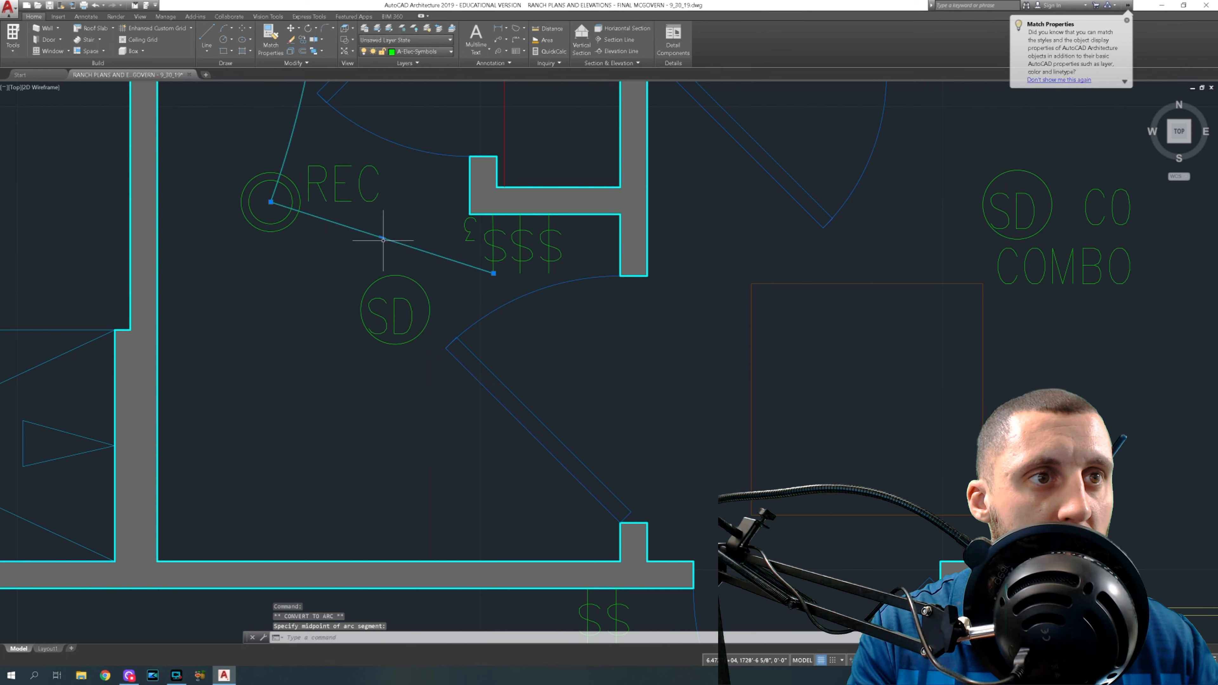
mouse_move(382, 237)
left_click(400, 272)
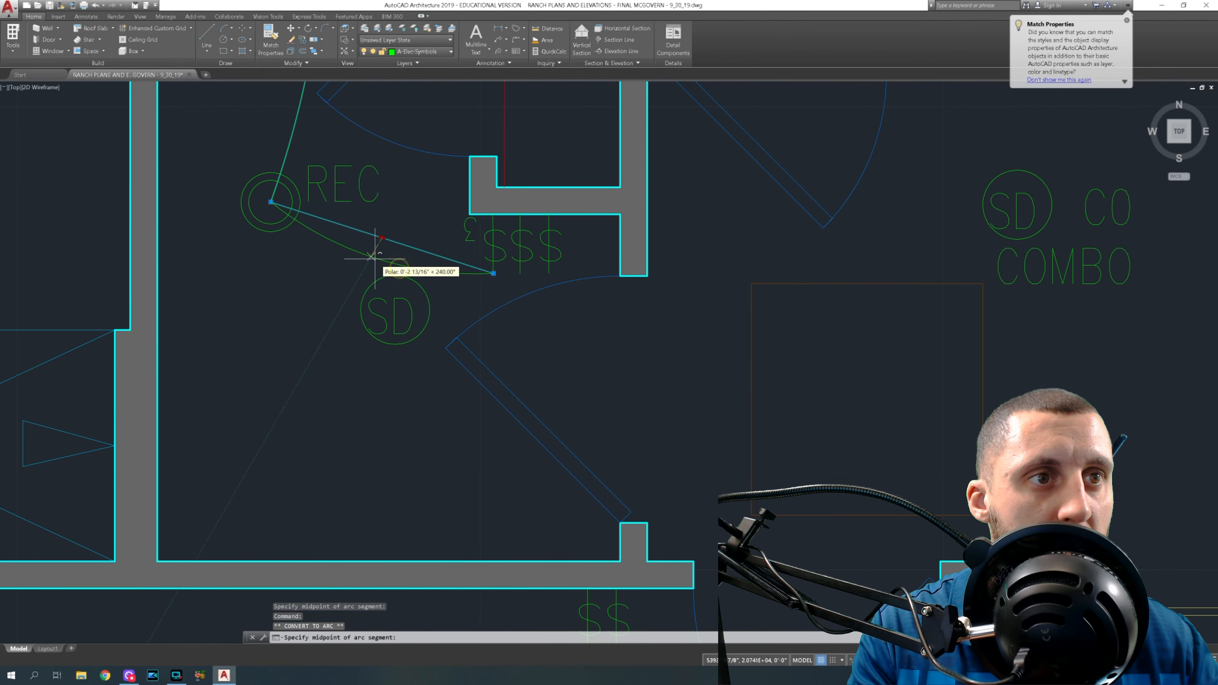
left_click(373, 261)
key("Escape")
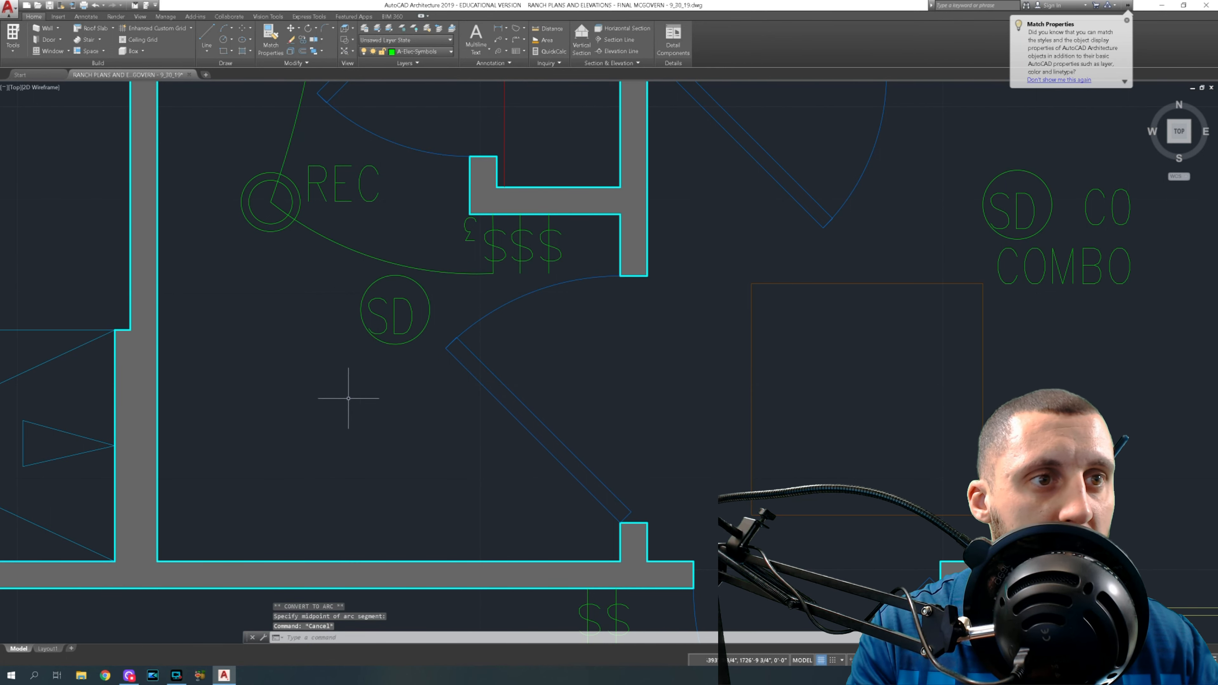
scroll(231, 148, "down", 2)
middle_click_drag(231, 144, 378, 418)
scroll(374, 345, "down", 4)
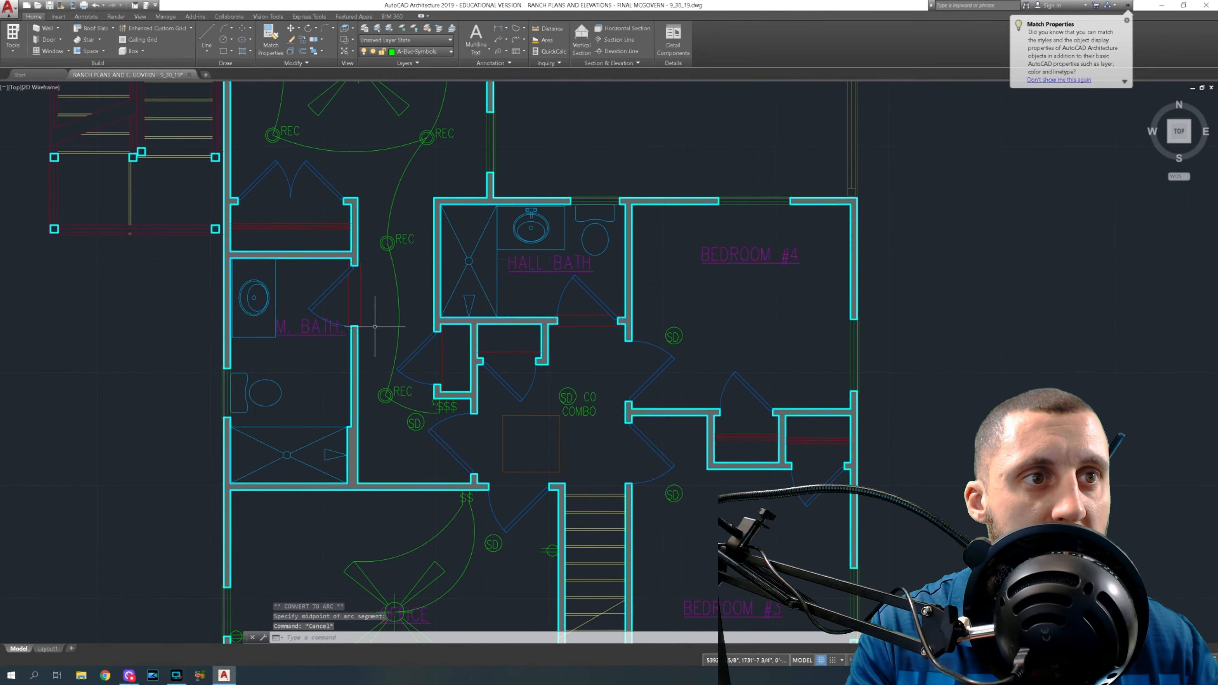
middle_click_drag(364, 226, 384, 380)
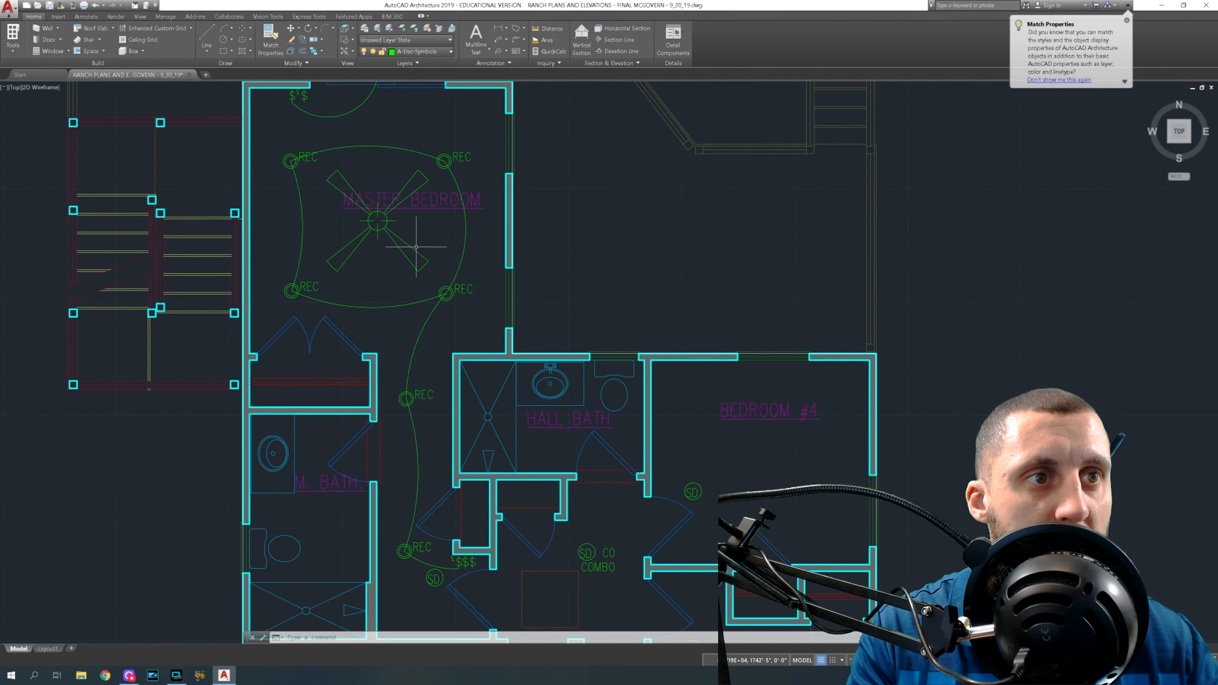
Draw a straight polyline from the master bedroom's upper-left REC light to the right-hand switch beside the deck door.
scroll(416, 248, "down", 4)
middle_click_drag(466, 312, 422, 265)
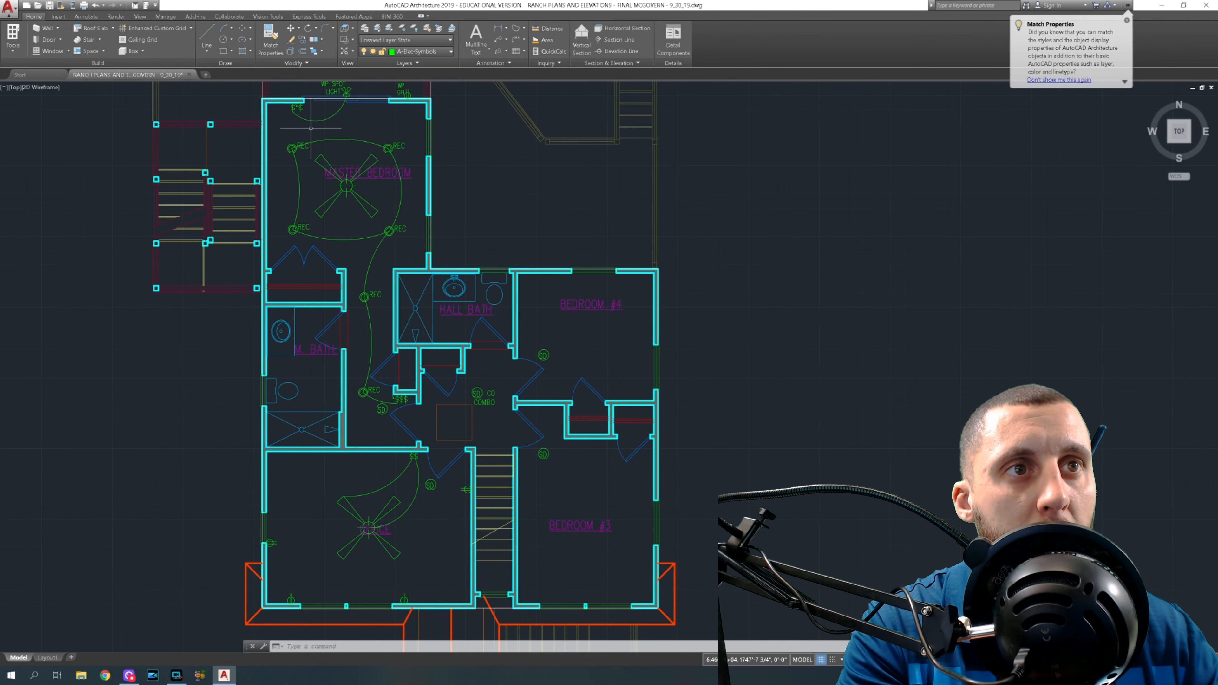
scroll(311, 128, "up", 6)
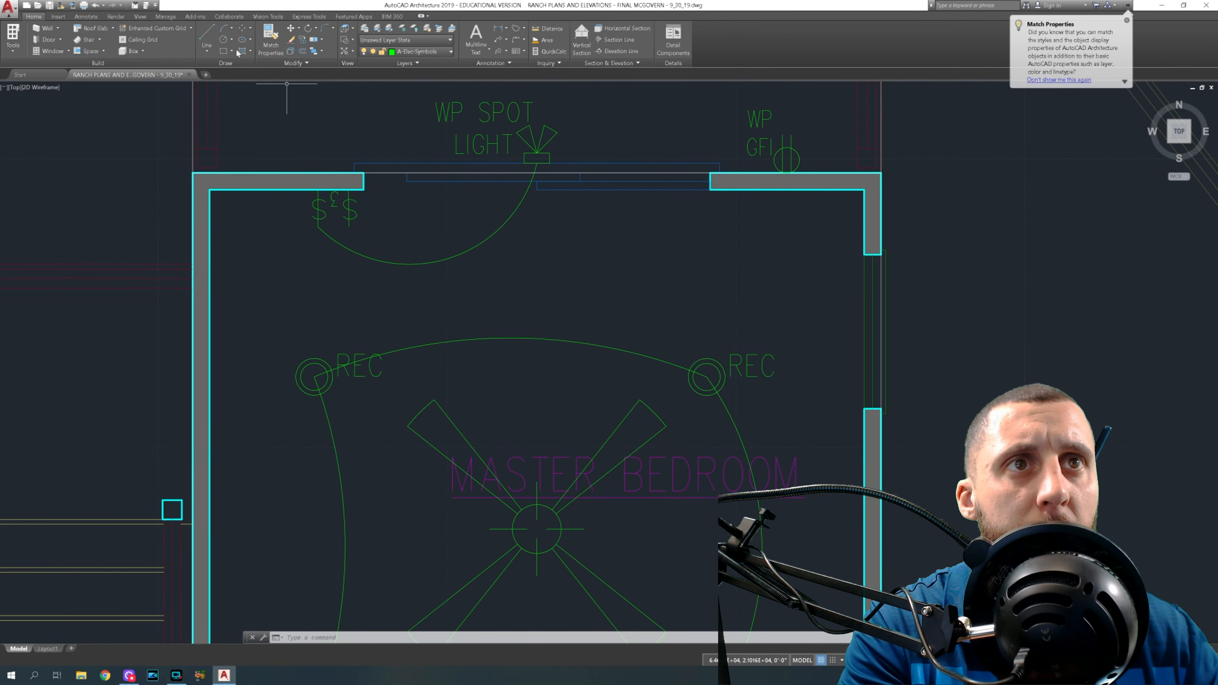
left_click(247, 63)
left_click(228, 89)
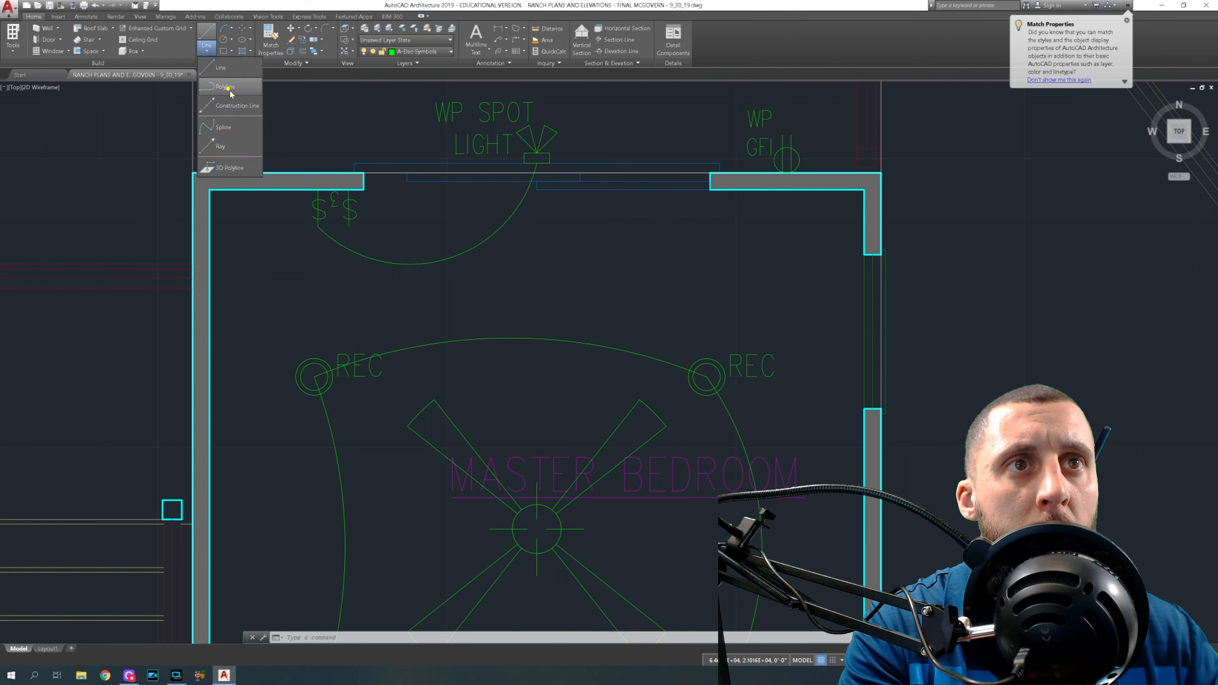
left_click(314, 376)
left_click(348, 220)
key("Escape")
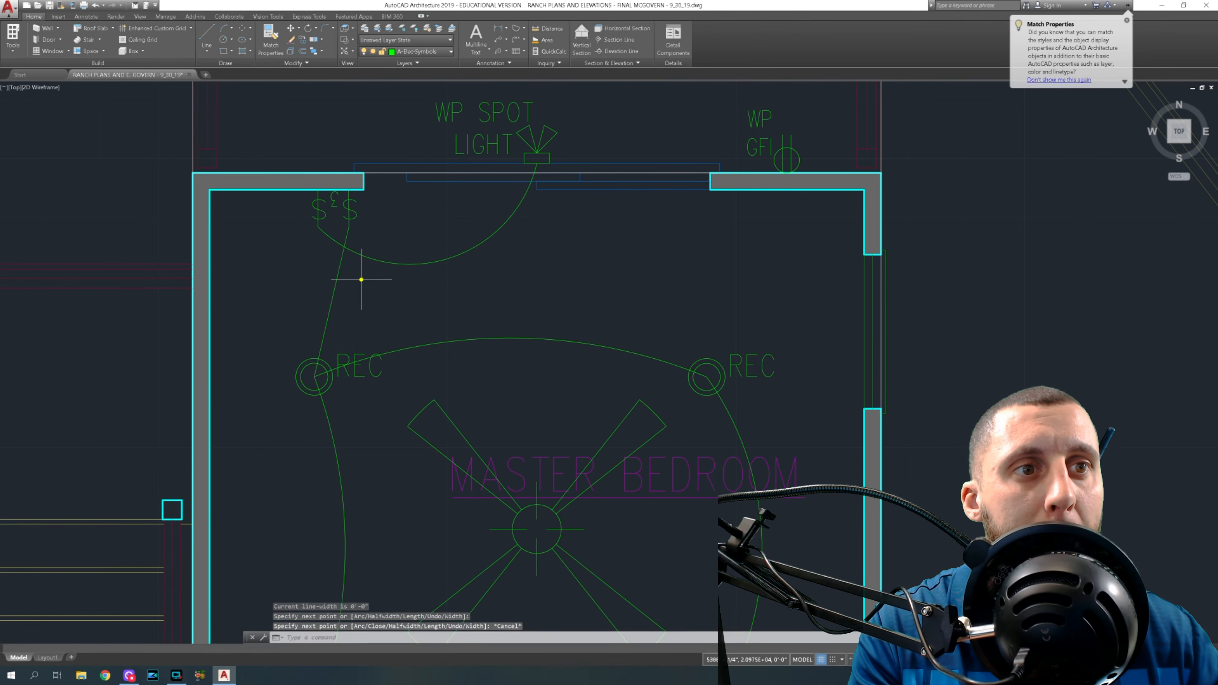
Convert the wiring segment between the upper-left REC light and the deck-door switch to an arc bowing right, and deselect it.
left_click(362, 279)
left_click(297, 328)
mouse_move(331, 306)
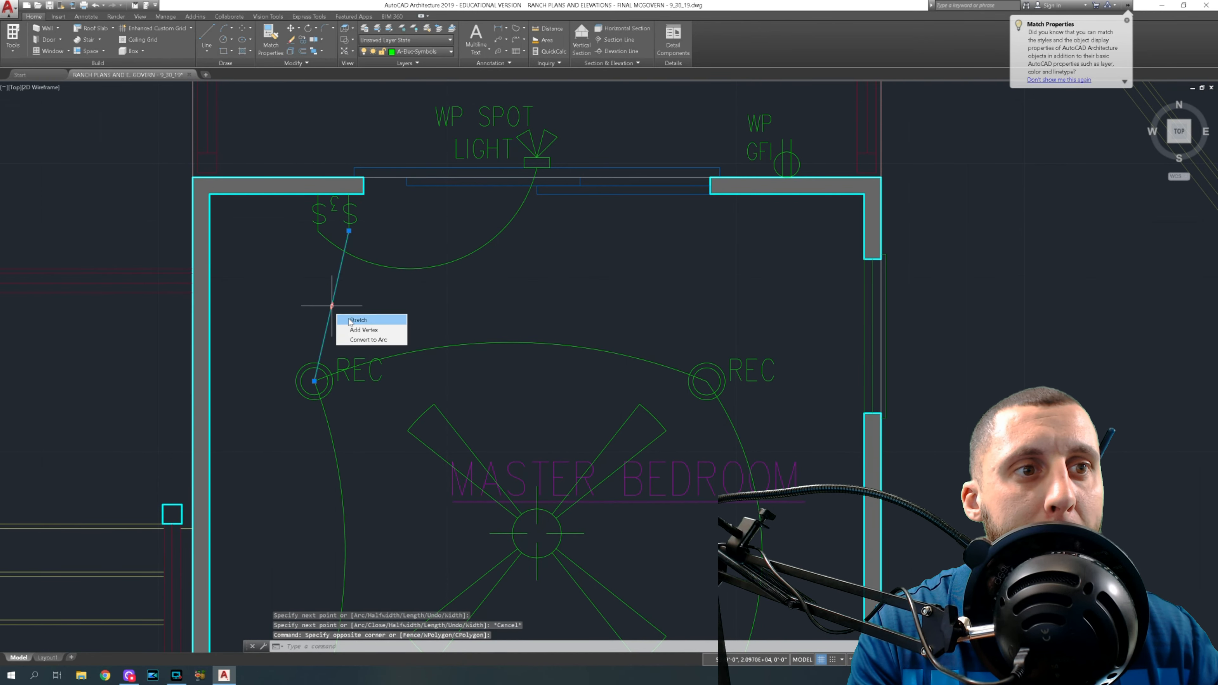
left_click(368, 340)
key("Escape")
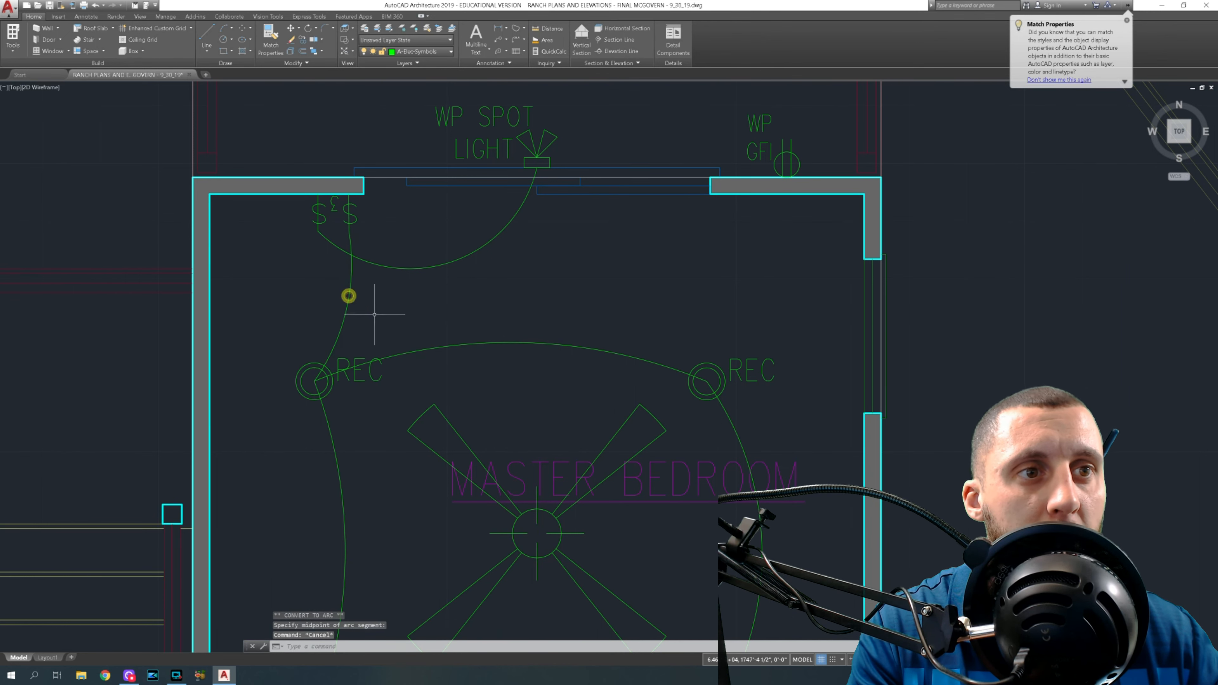
scroll(409, 351, "down", 3)
middle_click_drag(409, 351, 400, 290)
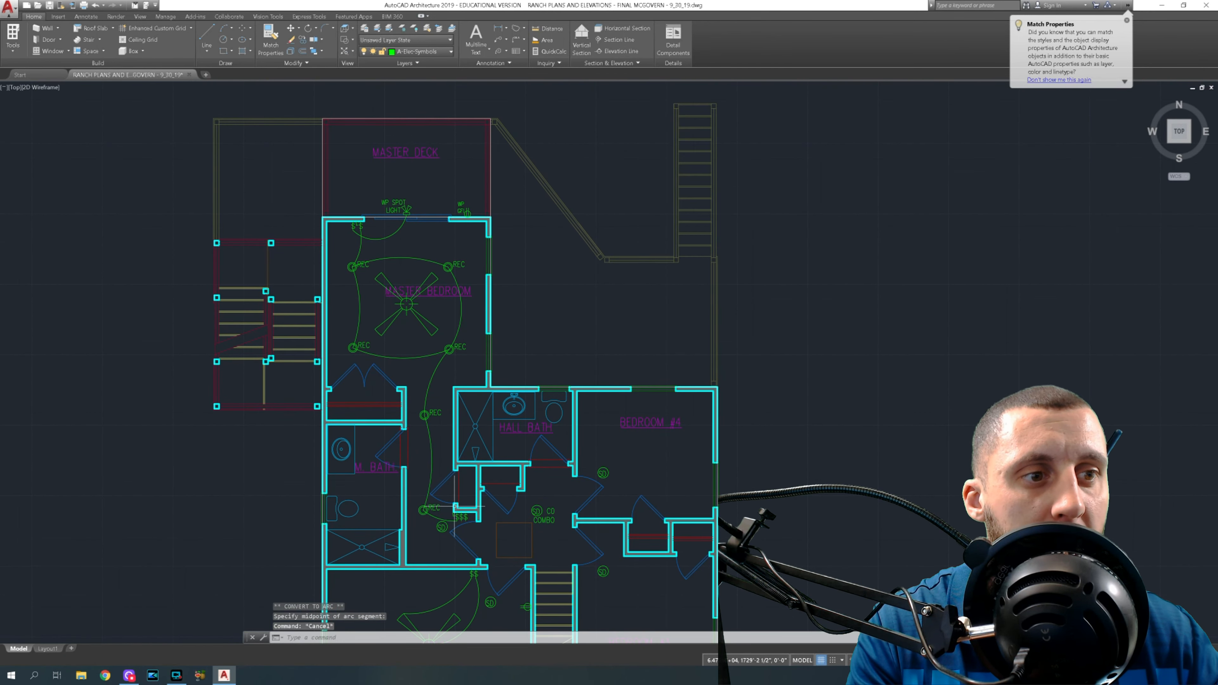
mouse_move(533, 346)
middle_mouse_down()
mouse_move(497, 310)
mouse_move(462, 224)
middle_mouse_up()
middle_click_drag(495, 302, 473, 233)
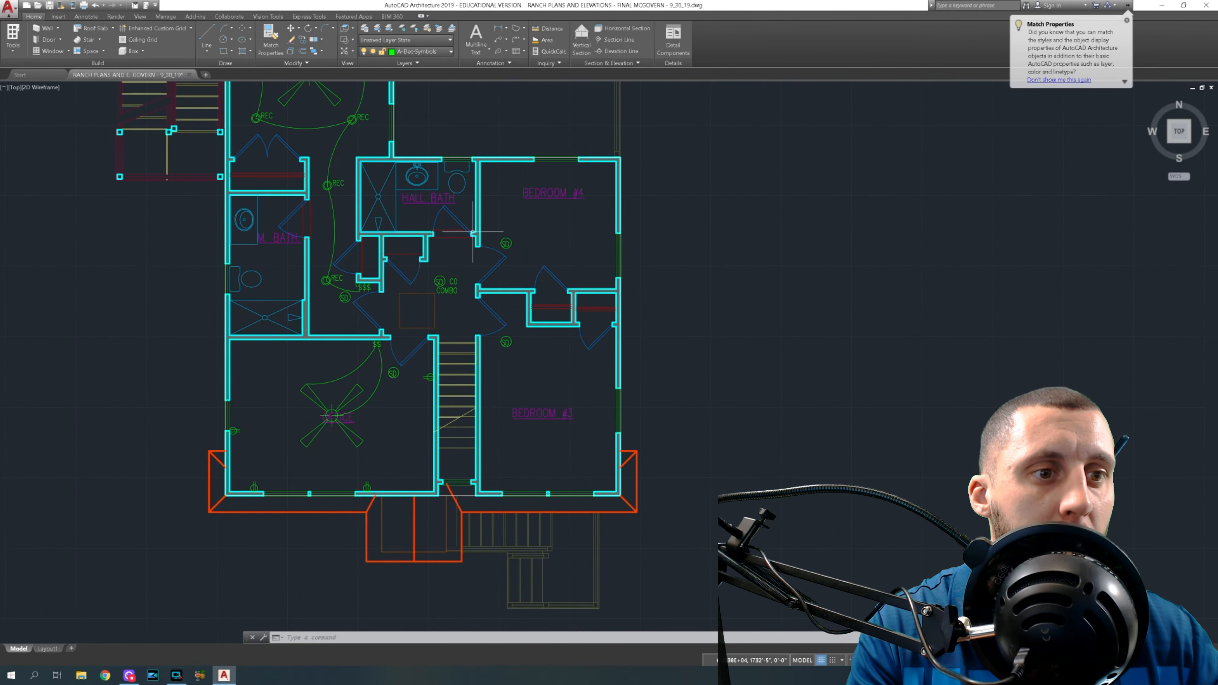